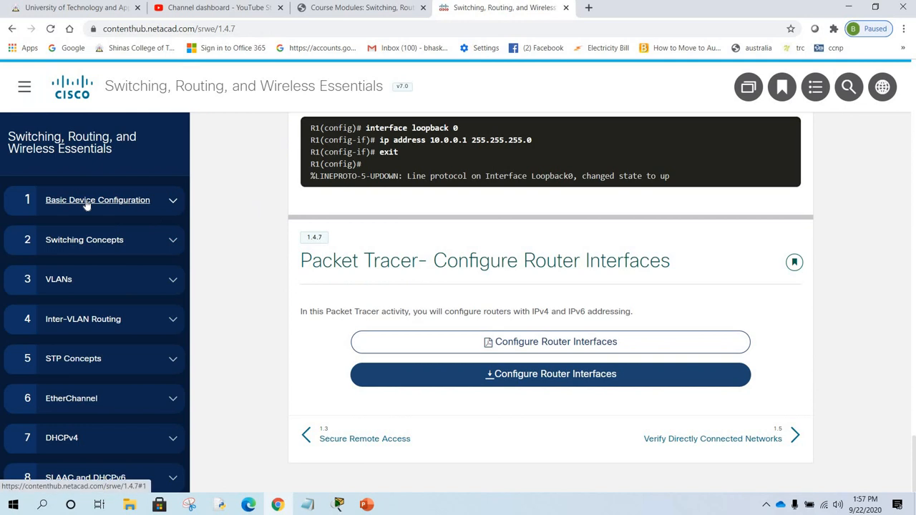
- Expand the Basic Device Configuration module outline and locate activity 1.4.7, Packet Tracer - Configure Router Interfaces
{"action": "left_click", "coordinate": [86, 204]}
{"action": "scroll", "coordinate": [119, 296], "scroll_direction": "down", "scroll_amount": 3}
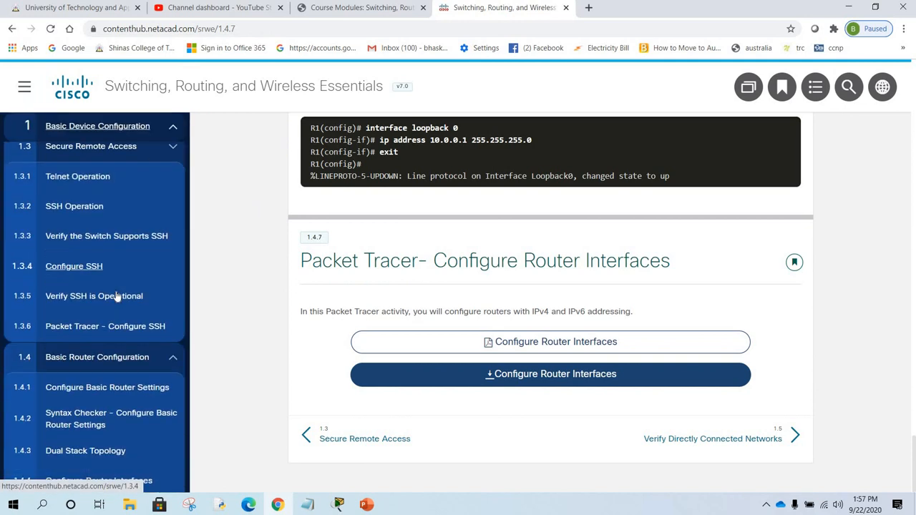
{"action": "scroll", "coordinate": [117, 297], "scroll_direction": "down", "scroll_amount": 2}
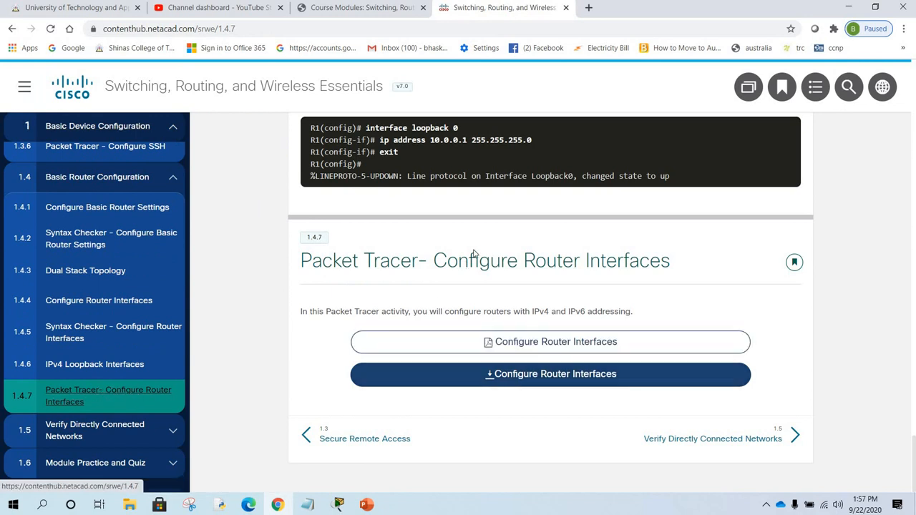
{"action": "scroll", "coordinate": [472, 253], "scroll_direction": "up", "scroll_amount": 8}
{"action": "scroll", "coordinate": [358, 250], "scroll_direction": "down", "scroll_amount": 8}
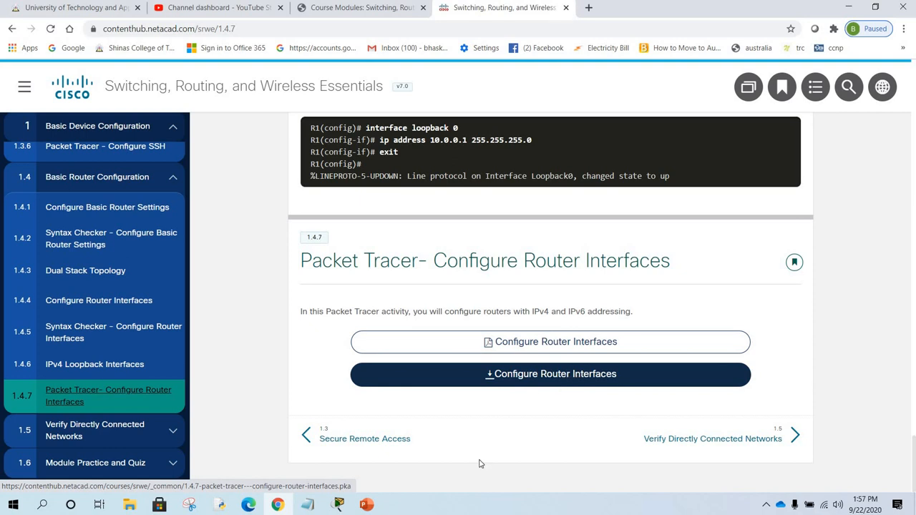
- Switch to Packet Tracer and widen the PT Activity instructions window, placing it beside the network topology
{"action": "left_click", "coordinate": [340, 505]}
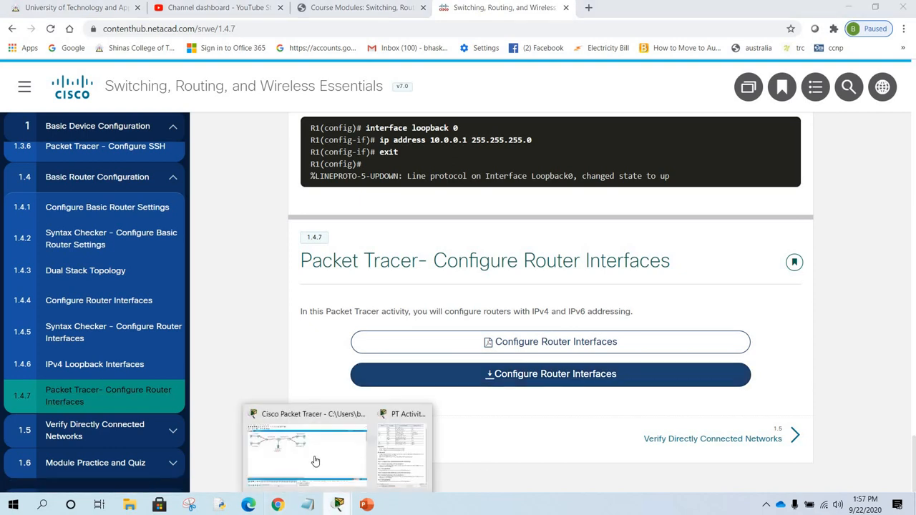
{"action": "left_click", "coordinate": [358, 461]}
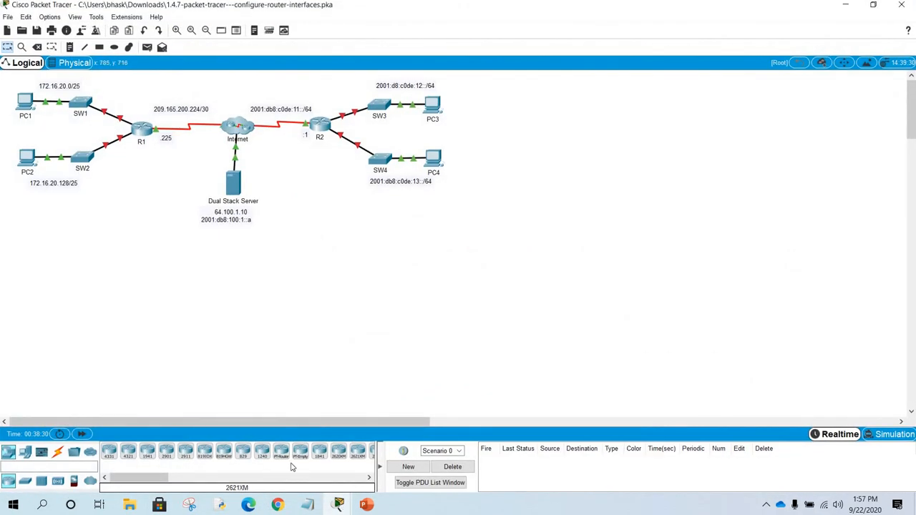
{"action": "left_click", "coordinate": [397, 443]}
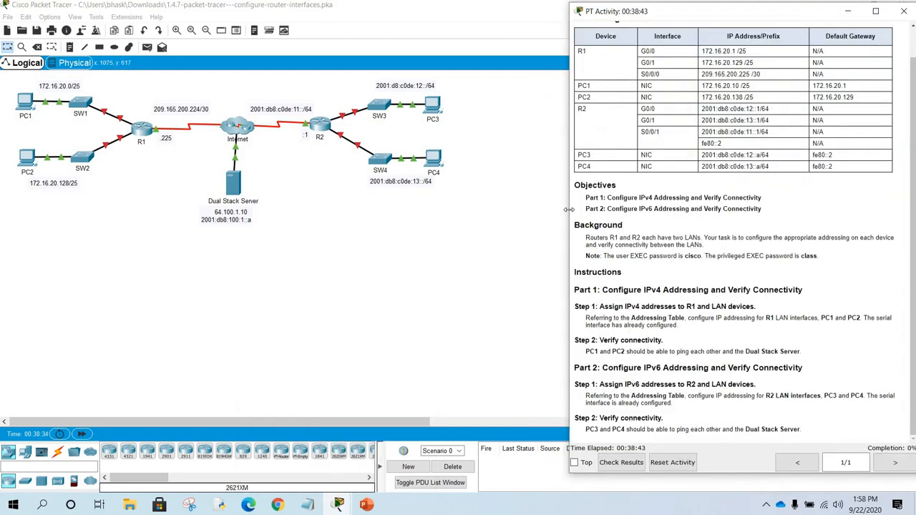
{"action": "left_click_drag", "start_coordinate": [568, 209], "coordinate": [516, 198]}
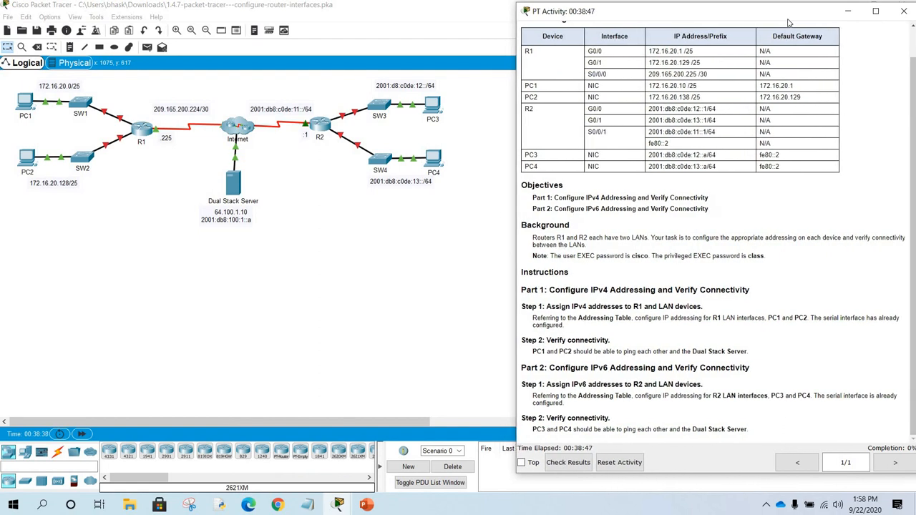
{"action": "left_click_drag", "start_coordinate": [786, 20], "coordinate": [766, 15]}
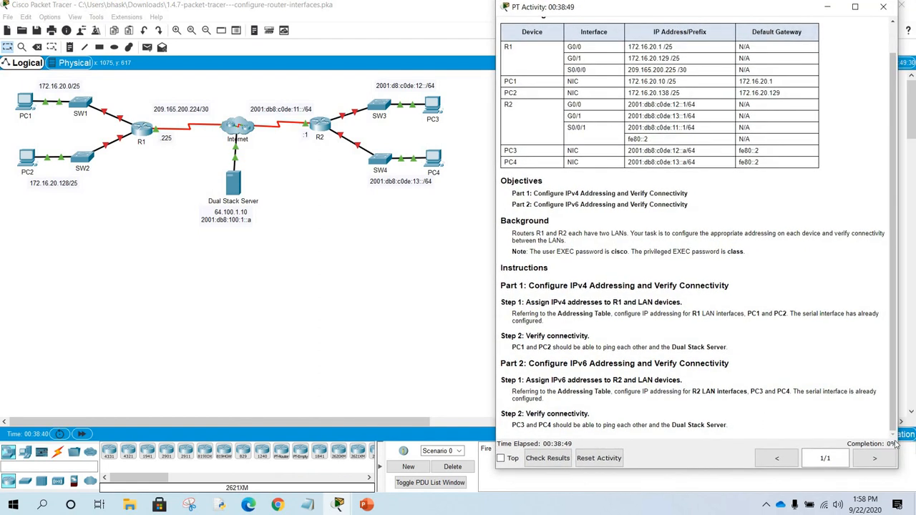
- Read through the activity's addressing table and instructions, and examine the IPv4 and IPv6 halves of the topology
{"action": "scroll", "coordinate": [830, 237], "scroll_direction": "up", "scroll_amount": 1}
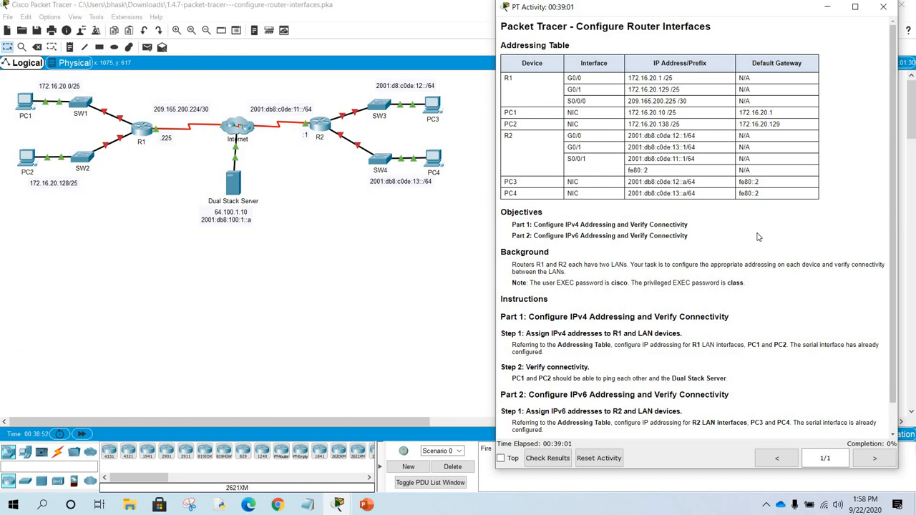
{"action": "scroll", "coordinate": [755, 283], "scroll_direction": "down", "scroll_amount": 1}
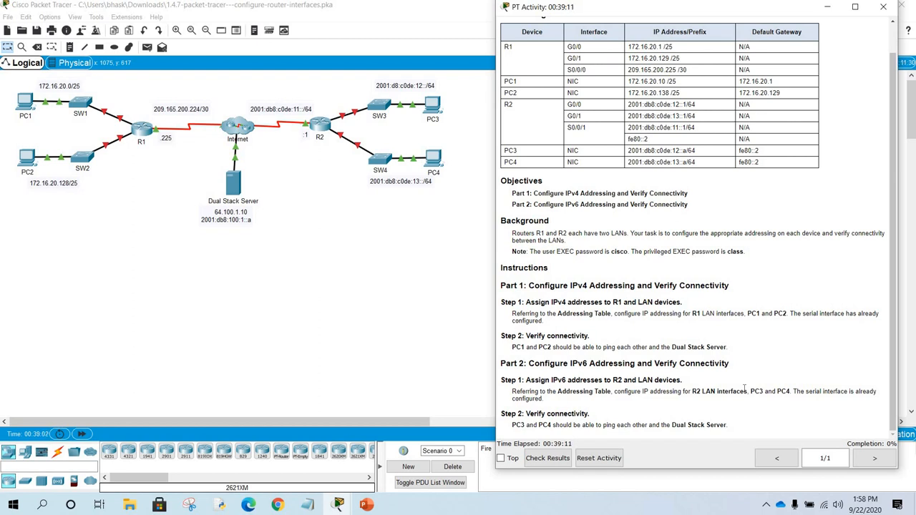
{"action": "scroll", "coordinate": [722, 306], "scroll_direction": "up", "scroll_amount": 1}
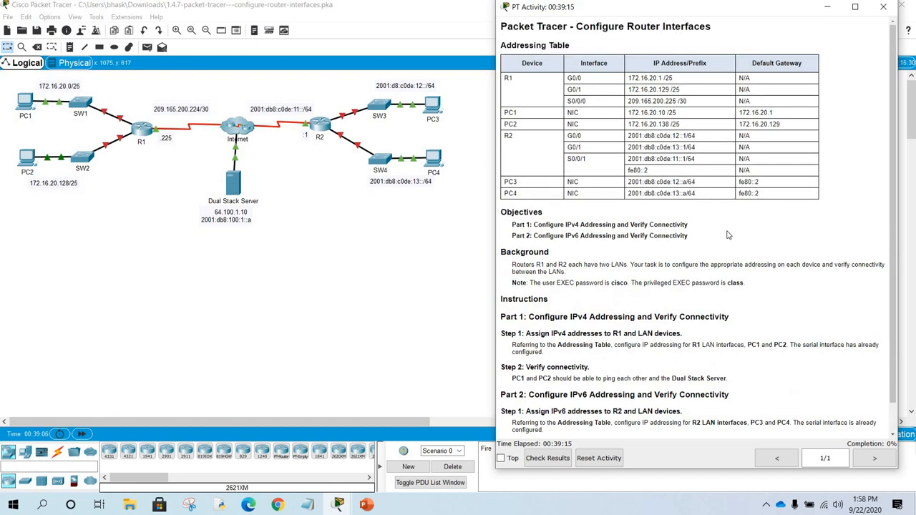
{"action": "left_click", "coordinate": [187, 190]}
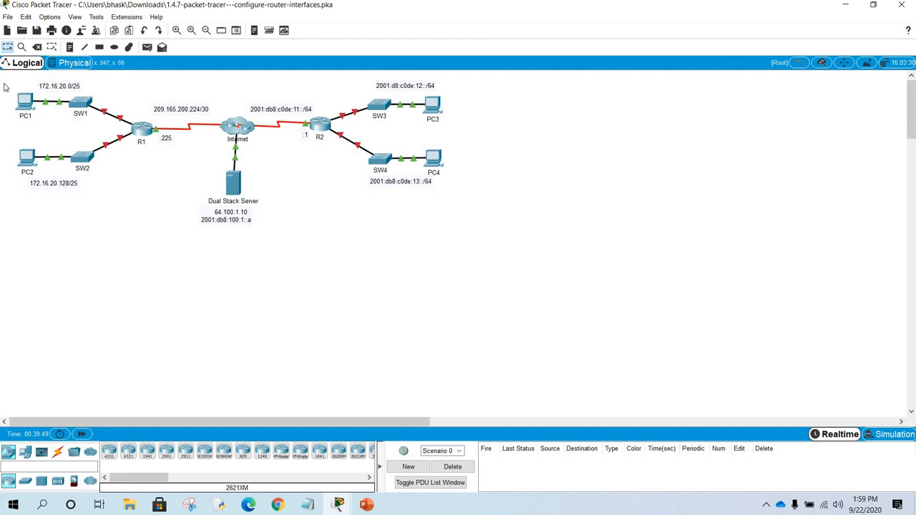
{"action": "left_click_drag", "start_coordinate": [5, 82], "coordinate": [199, 173]}
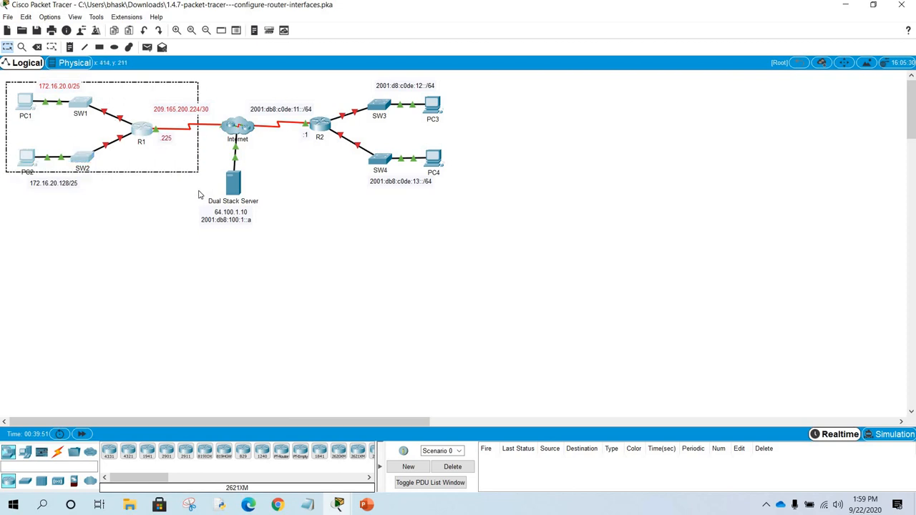
{"action": "left_click", "coordinate": [322, 91]}
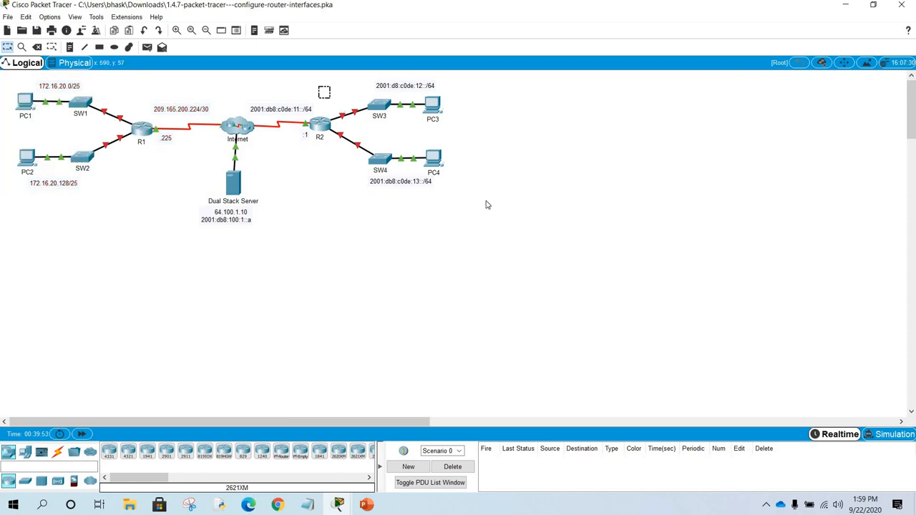
{"action": "left_click_drag", "start_coordinate": [486, 205], "coordinate": [491, 204]}
- Reopen the activity instructions and examine the G0/0 and G0/1 entries for R1 in the addressing table
{"action": "left_click", "coordinate": [339, 505]}
{"action": "left_click", "coordinate": [422, 458]}
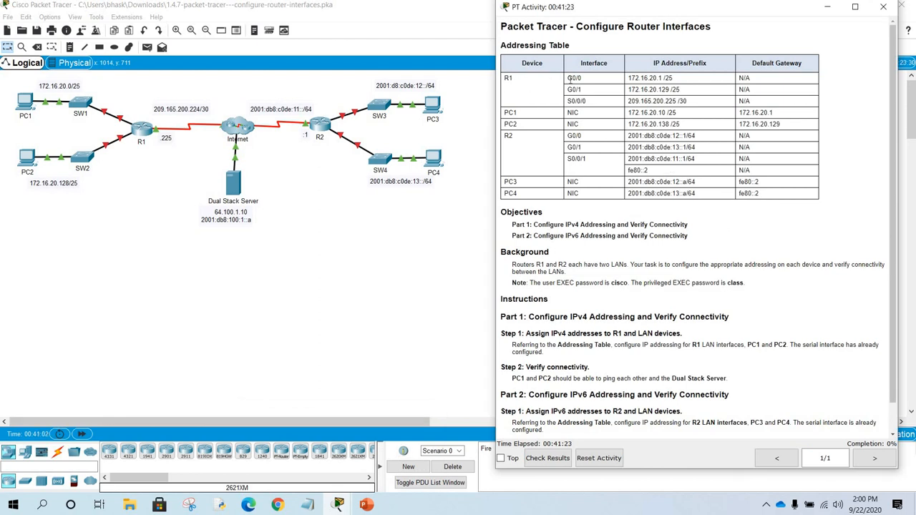
{"action": "triple_click", "coordinate": [592, 81]}
{"action": "triple_click", "coordinate": [588, 91]}
{"action": "left_click", "coordinate": [597, 107]}
{"action": "double_click", "coordinate": [585, 78]}
{"action": "left_click_drag", "start_coordinate": [628, 78], "coordinate": [678, 79]}
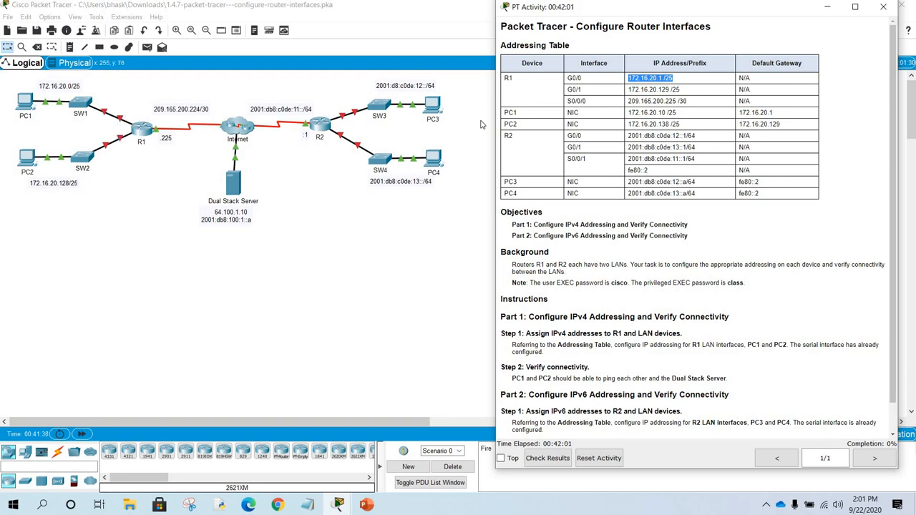
{"action": "left_click", "coordinate": [589, 95]}
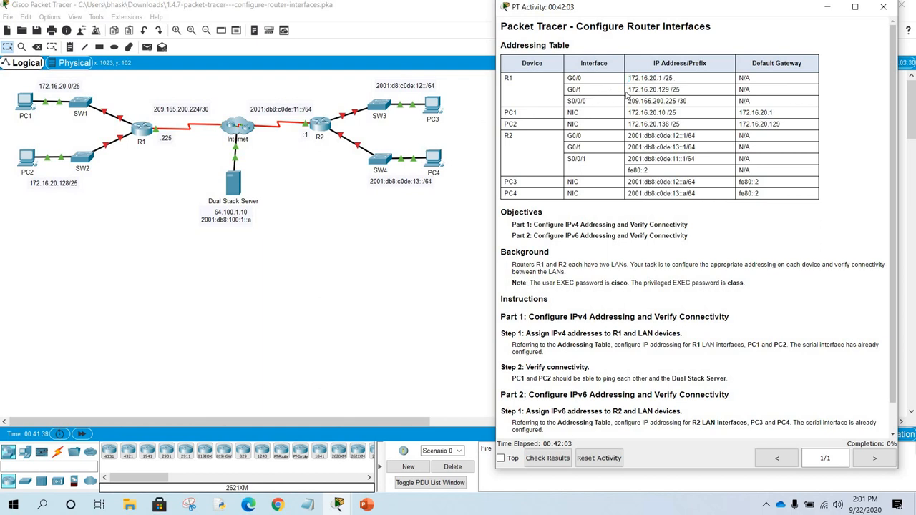
{"action": "left_click_drag", "start_coordinate": [628, 89], "coordinate": [683, 91]}
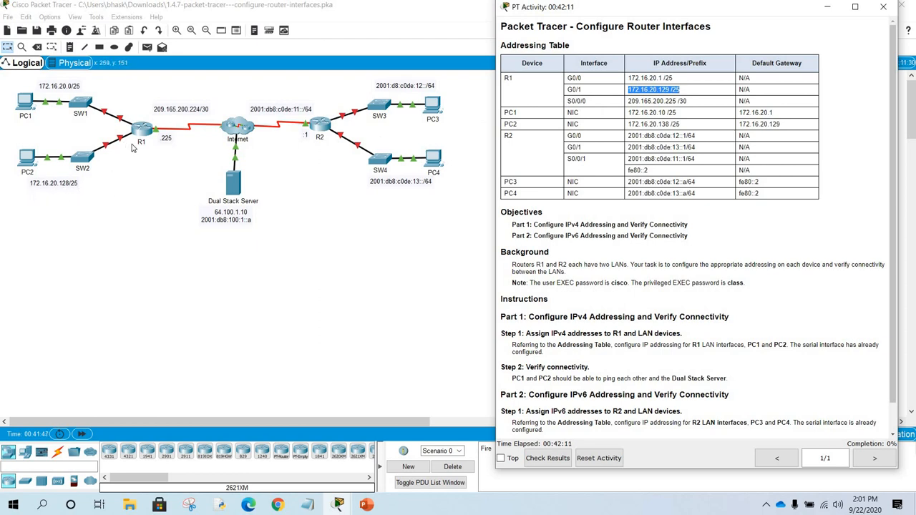
- Add two text notes reading g0/0 and g0/1 in the blank area below the topology
{"action": "left_click", "coordinate": [136, 80]}
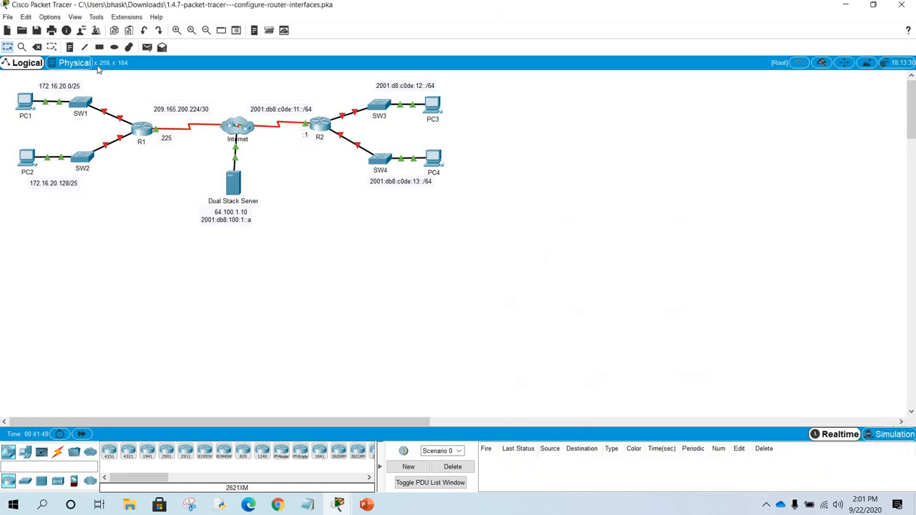
{"action": "left_click", "coordinate": [402, 246]}
{"action": "type", "text": "g0/0"}
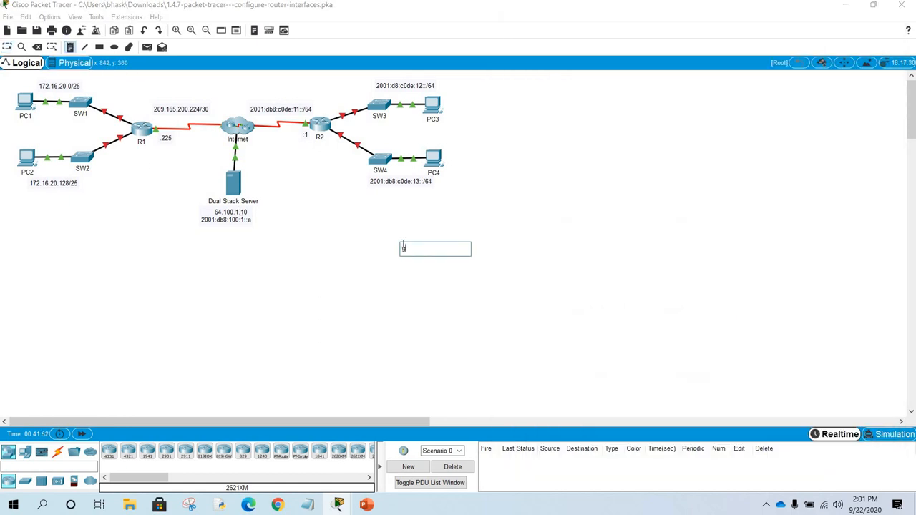
{"action": "left_click", "coordinate": [373, 292]}
{"action": "type", "text": "g0/1"}
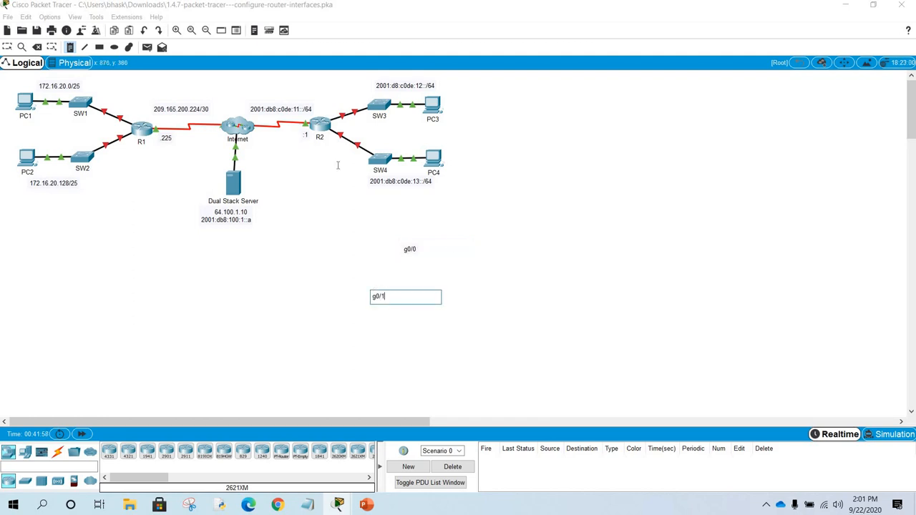
{"action": "left_click", "coordinate": [484, 243]}
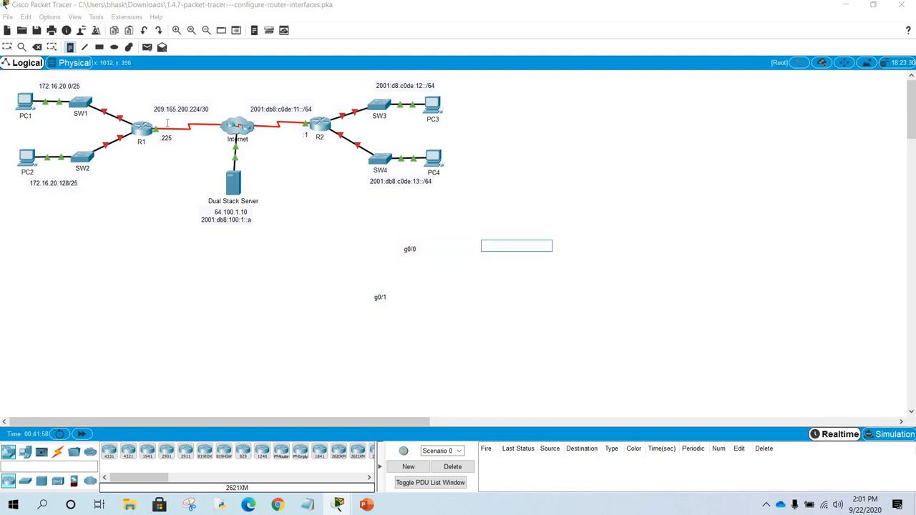
{"action": "key", "text": "Escape"}
{"action": "key", "text": "Escape"}
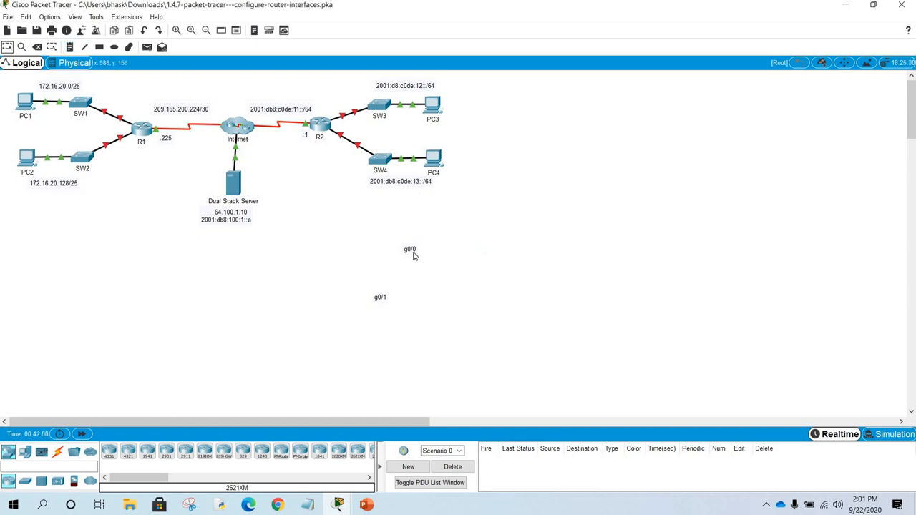
- Try to move the g0/0 note from the blank area to router R1
{"action": "mouse_move", "coordinate": [411, 251]}
{"action": "left_mouse_down"}
{"action": "mouse_move", "coordinate": [217, 190]}
{"action": "mouse_move", "coordinate": [161, 148]}
{"action": "left_mouse_up"}
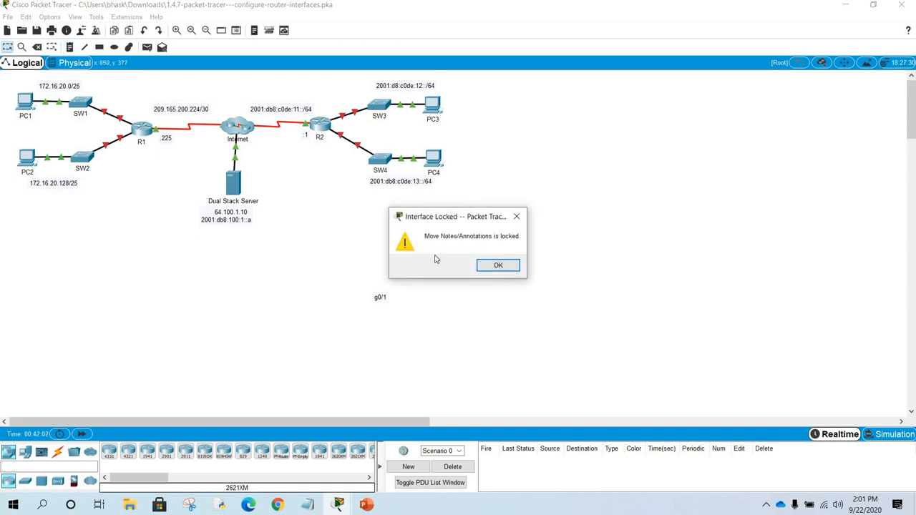
{"action": "left_click", "coordinate": [507, 267]}
{"action": "left_click", "coordinate": [501, 266]}
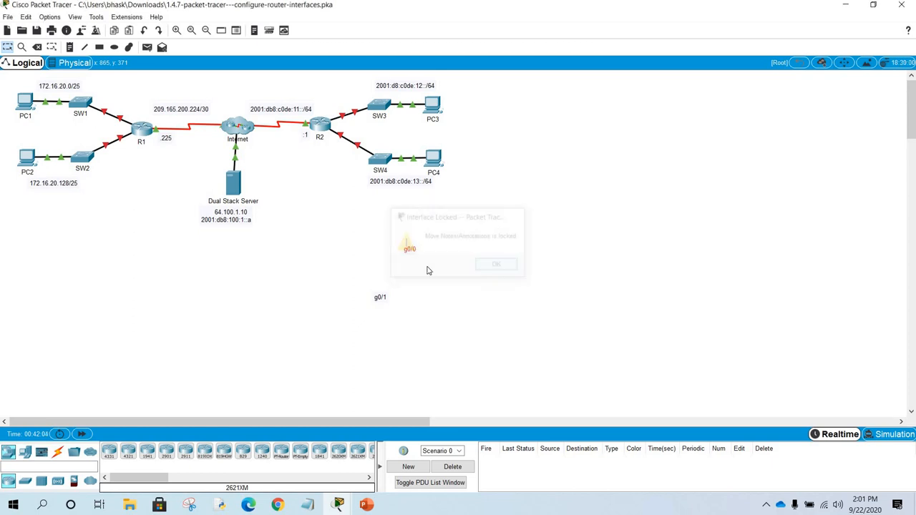
- Label R1's link to SW1 with a g0/0 note and its link to SW2 with a g0/1 note
{"action": "left_click", "coordinate": [70, 46]}
{"action": "left_click", "coordinate": [136, 109]}
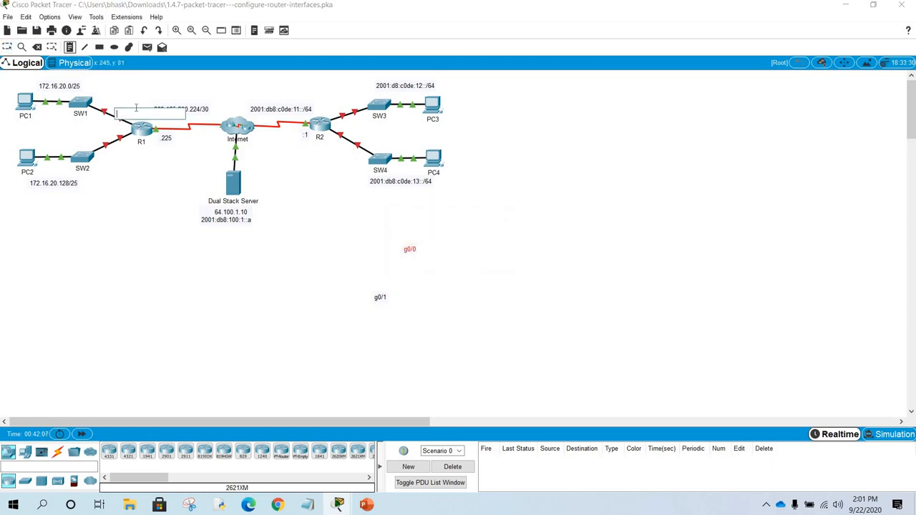
{"action": "type", "text": "g0/0"}
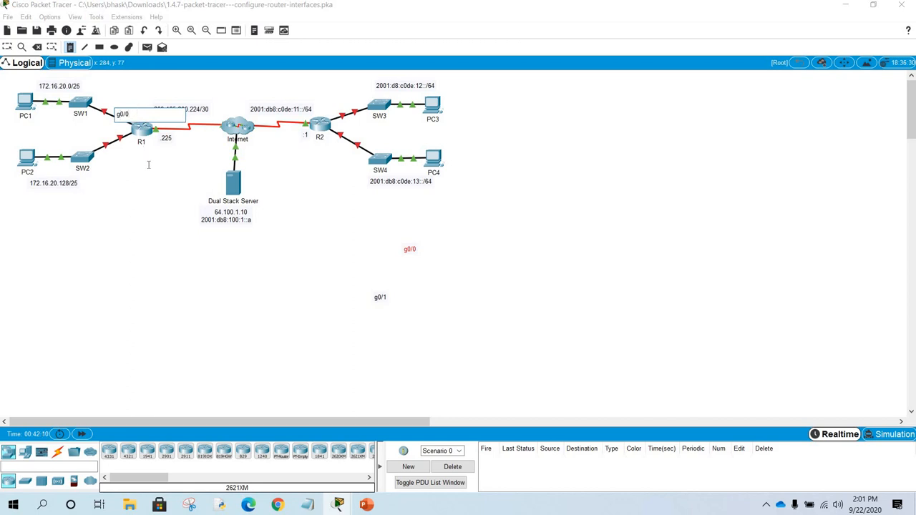
{"action": "left_click", "coordinate": [147, 169]}
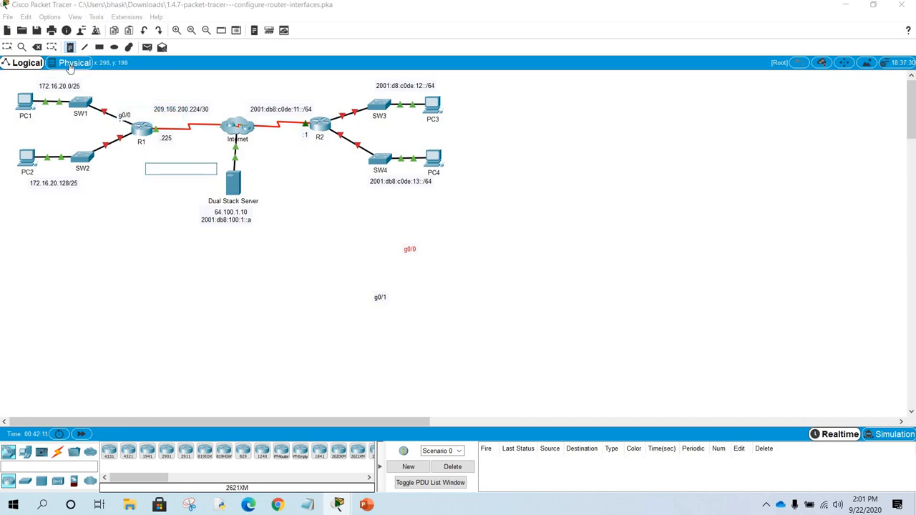
{"action": "left_click", "coordinate": [114, 145]}
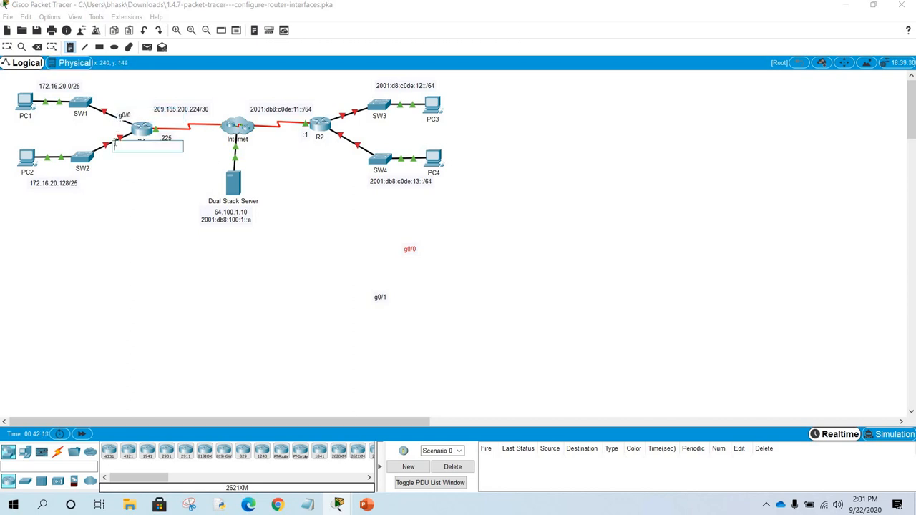
{"action": "type", "text": "g0/1"}
{"action": "left_click", "coordinate": [128, 186]}
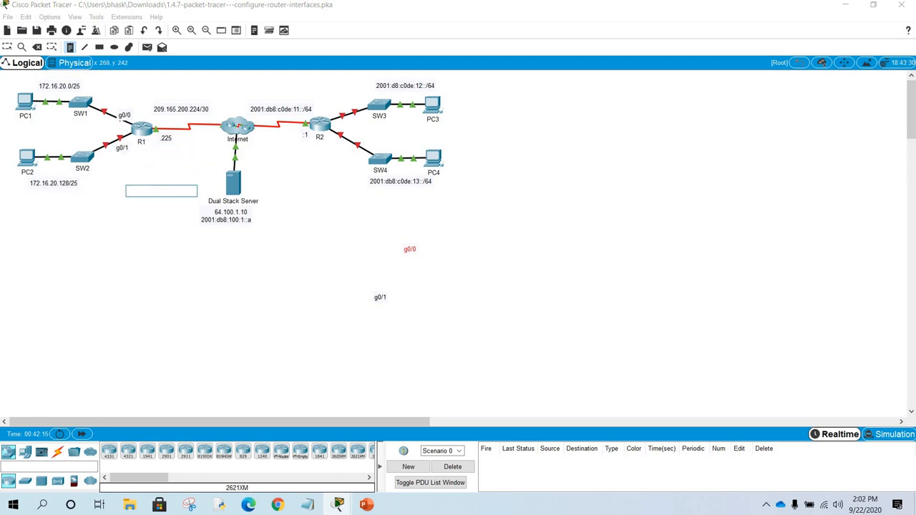
{"action": "left_click", "coordinate": [7, 48]}
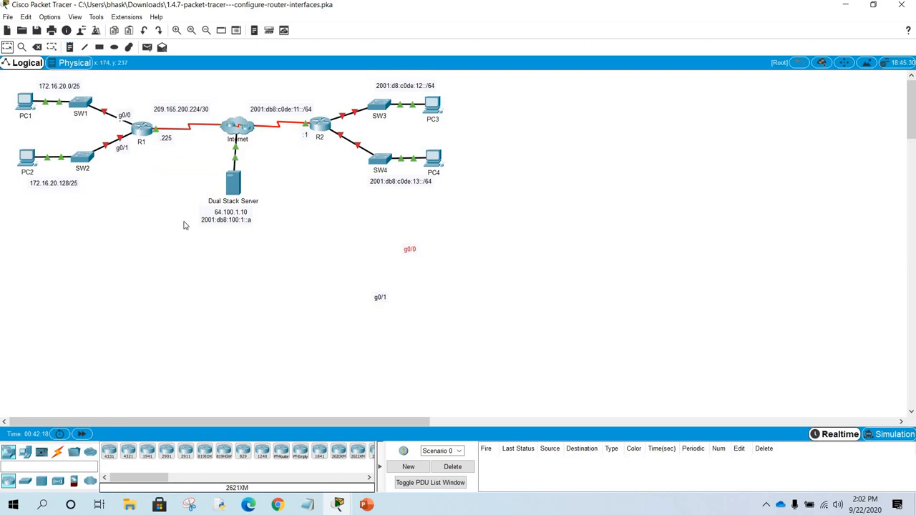
- Check the IP addresses of R1's G0/0 and G0/1 interfaces in the activity's addressing table
{"action": "mouse_move", "coordinate": [338, 504]}
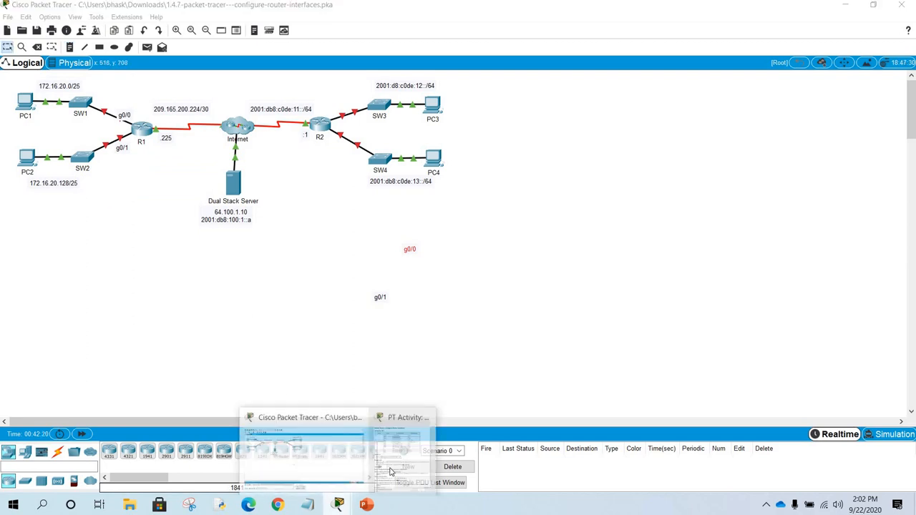
{"action": "left_click", "coordinate": [398, 447]}
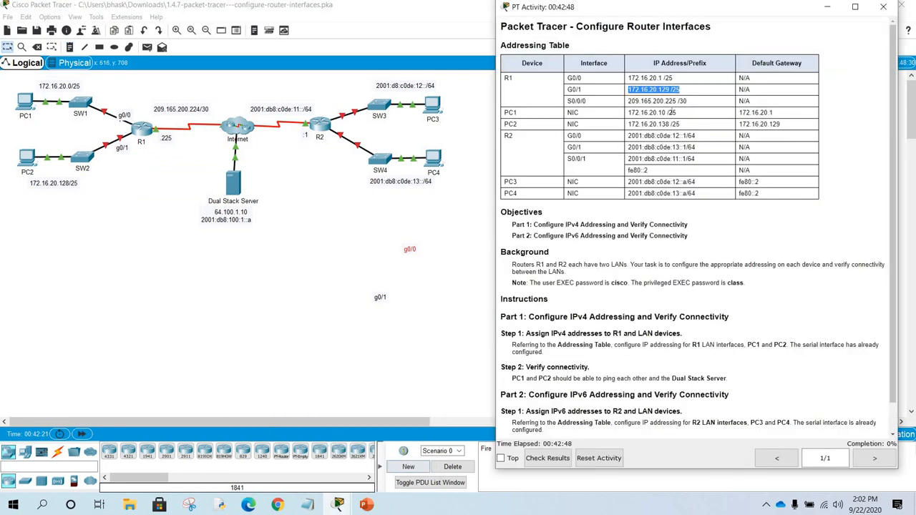
{"action": "left_click", "coordinate": [629, 79]}
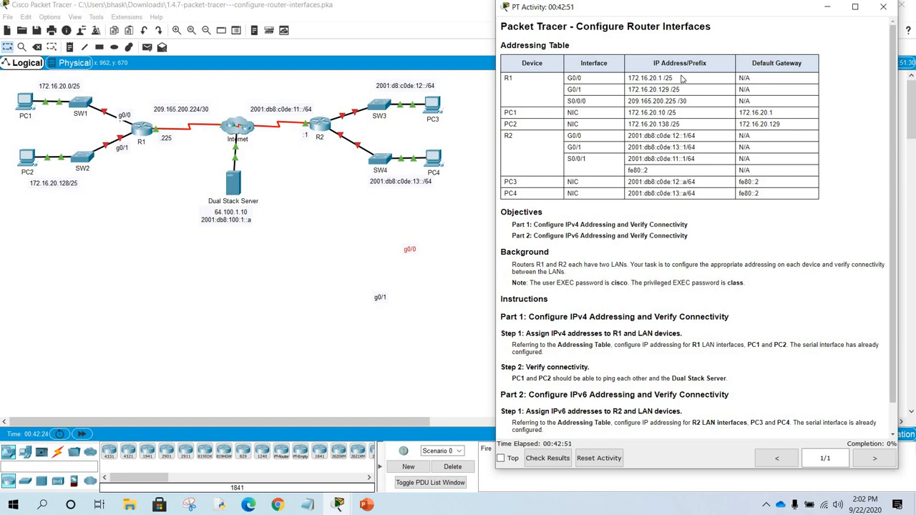
{"action": "left_click_drag", "start_coordinate": [628, 79], "coordinate": [678, 89]}
- Label R1's serial link to the Internet cloud with an s0/0/0 note beside the router
{"action": "left_click", "coordinate": [70, 48]}
{"action": "left_click", "coordinate": [178, 122]}
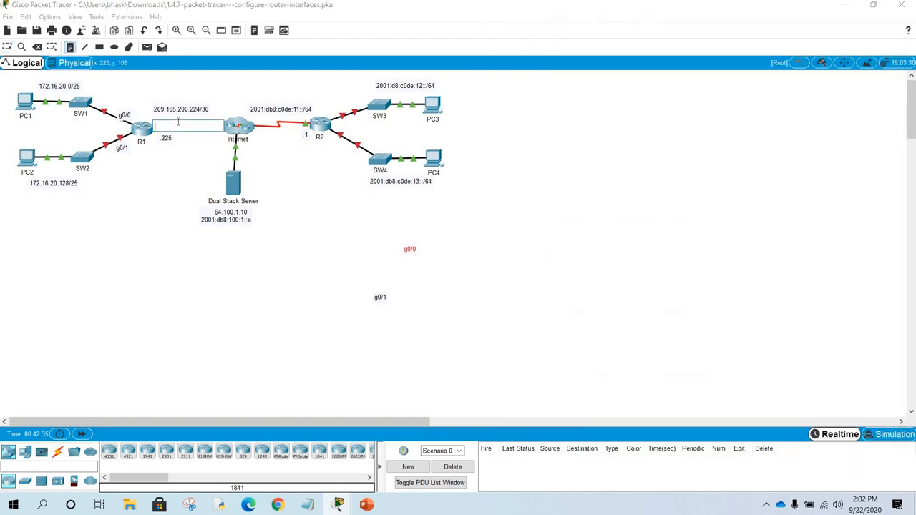
{"action": "type", "text": "s0/0/0"}
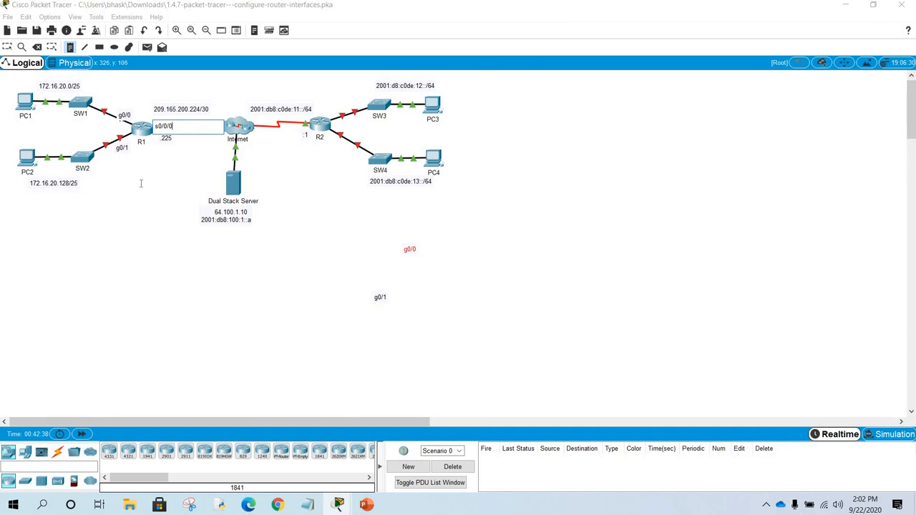
{"action": "left_click", "coordinate": [141, 183]}
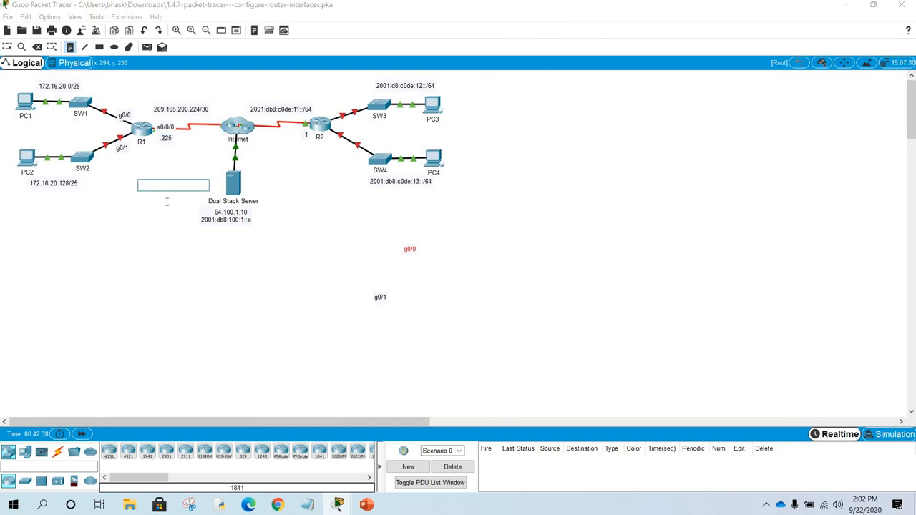
{"action": "left_click", "coordinate": [7, 47]}
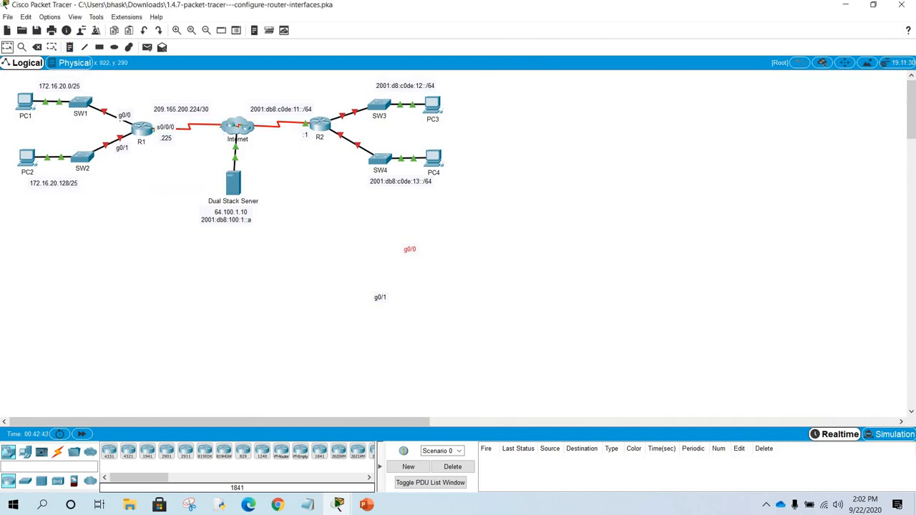
- Examine R2's G0/0 and G0/1 interfaces and their IPv6 addresses in the activity's addressing table
{"action": "mouse_move", "coordinate": [339, 505]}
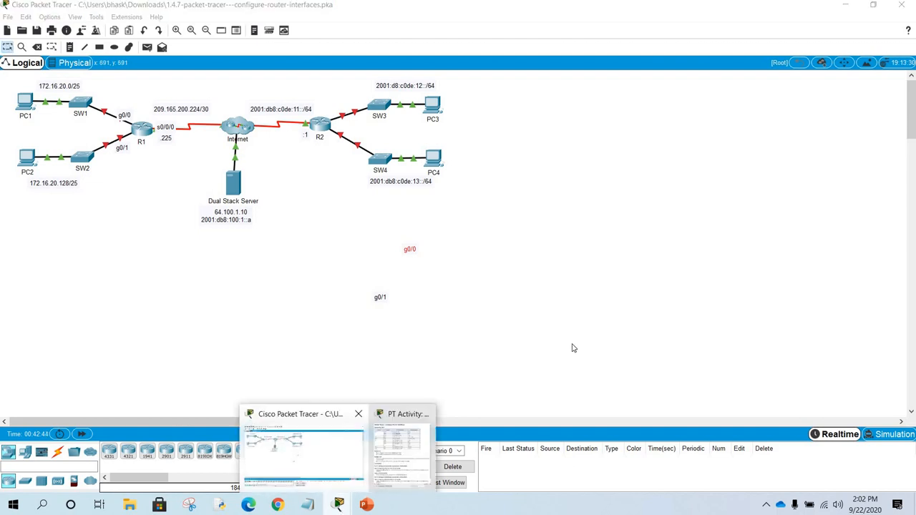
{"action": "left_click", "coordinate": [417, 413]}
{"action": "left_click", "coordinate": [578, 147]}
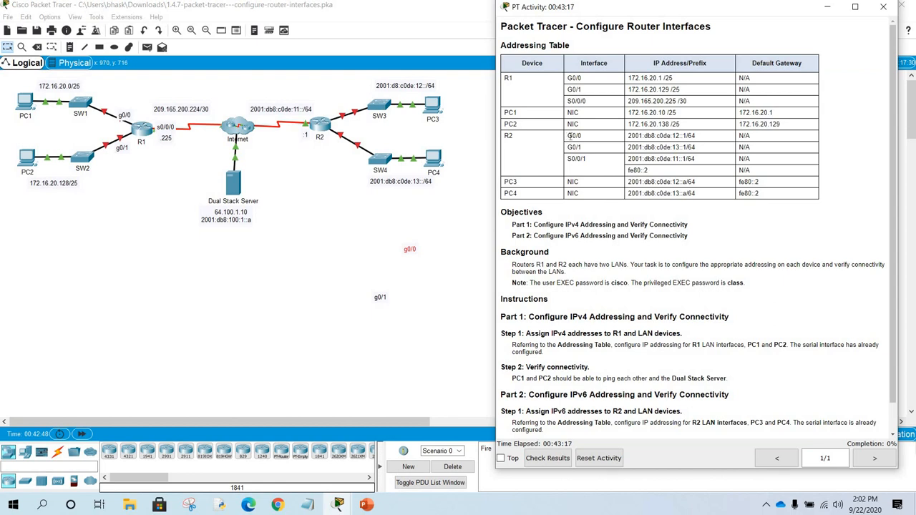
{"action": "double_click", "coordinate": [592, 134]}
{"action": "double_click", "coordinate": [589, 147]}
{"action": "left_click", "coordinate": [627, 140]}
{"action": "double_click", "coordinate": [682, 135]}
{"action": "left_click_drag", "start_coordinate": [680, 136], "coordinate": [689, 136]}
{"action": "left_click", "coordinate": [683, 135]}
{"action": "left_click_drag", "start_coordinate": [671, 147], "coordinate": [681, 146]}
{"action": "double_click", "coordinate": [687, 147]}
- Label R2's link to SW3 with a g0/0 note and its link to SW4 with a g0/1 note
{"action": "left_click", "coordinate": [329, 101]}
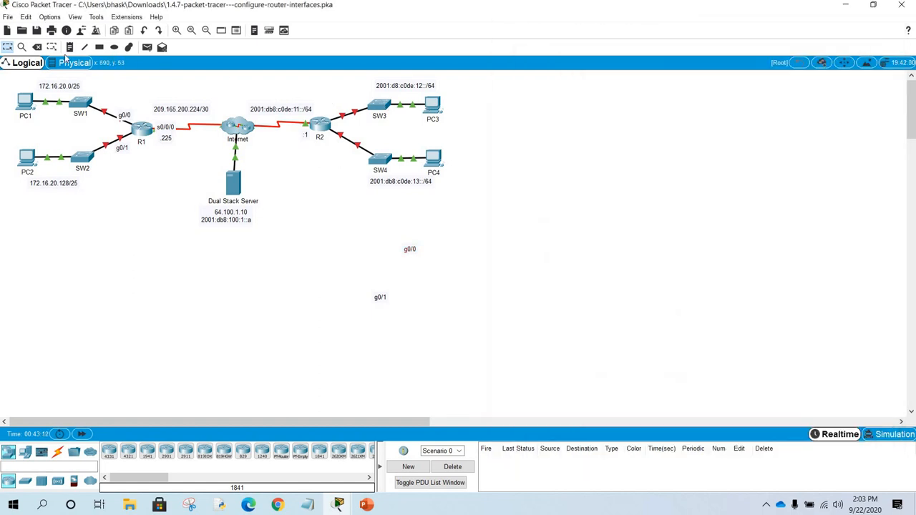
{"action": "left_click", "coordinate": [346, 95]}
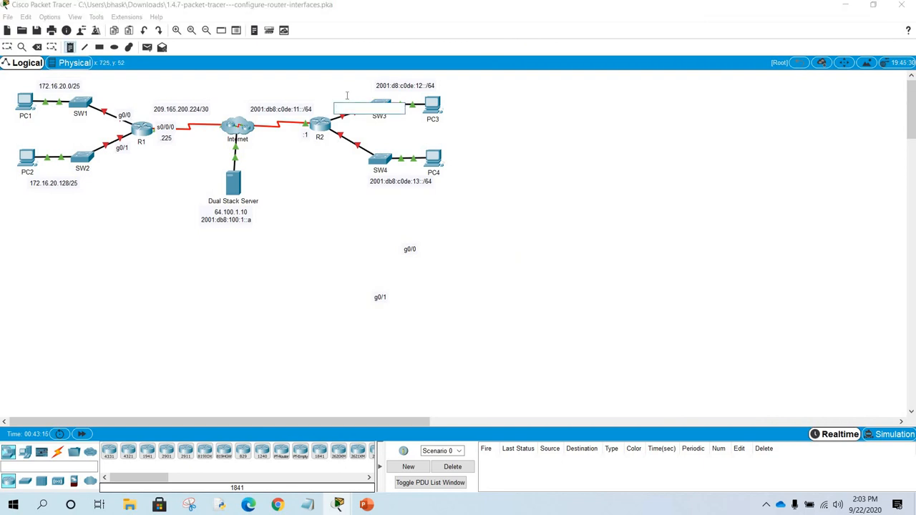
{"action": "type", "text": "g0/0"}
{"action": "left_click", "coordinate": [324, 155]}
{"action": "left_click", "coordinate": [336, 138]}
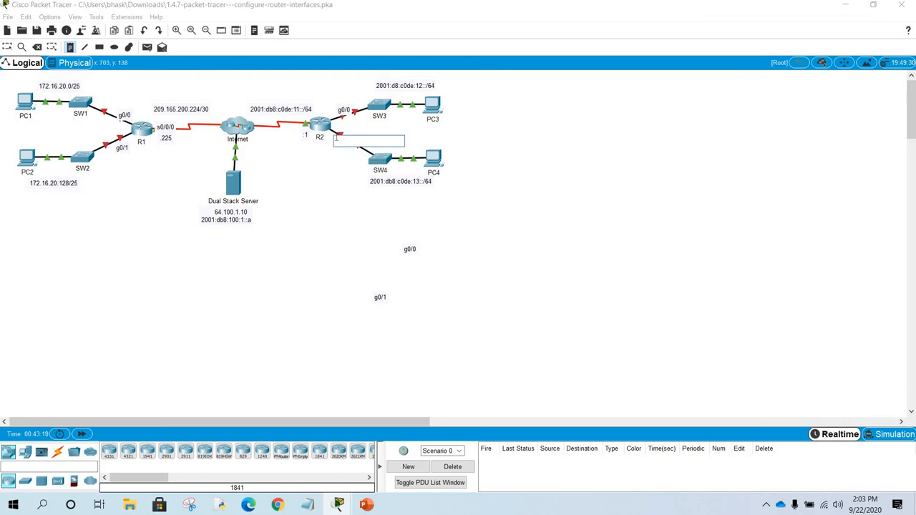
{"action": "type", "text": "g0/1"}
{"action": "left_click", "coordinate": [325, 183]}
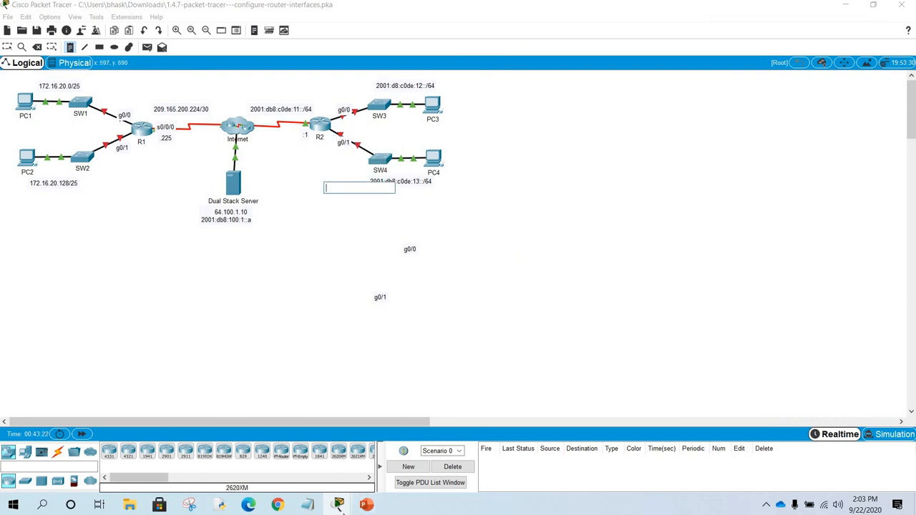
- Look up R2's serial interface in the addressing table and label its link to the Internet cloud with an s0/0/1 note
{"action": "mouse_move", "coordinate": [337, 504]}
{"action": "left_click", "coordinate": [415, 436]}
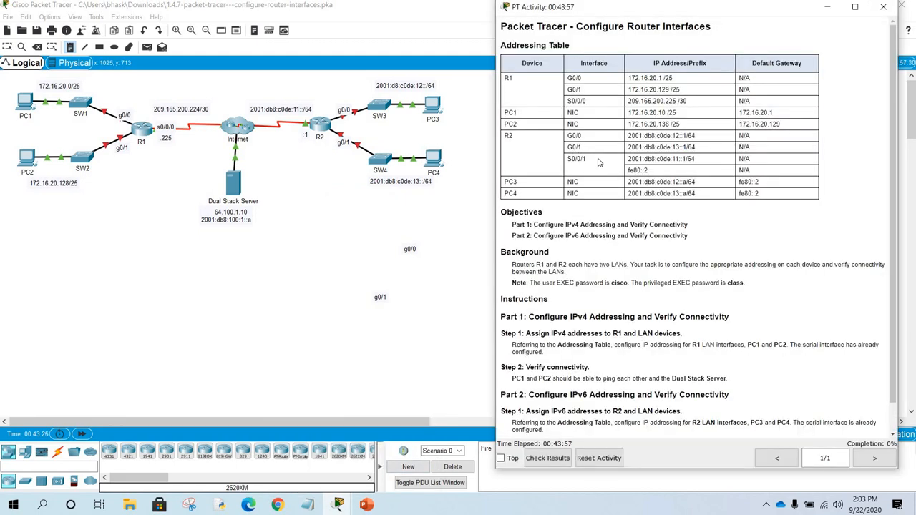
{"action": "left_click_drag", "start_coordinate": [568, 158], "coordinate": [586, 159]}
{"action": "left_click", "coordinate": [286, 121]}
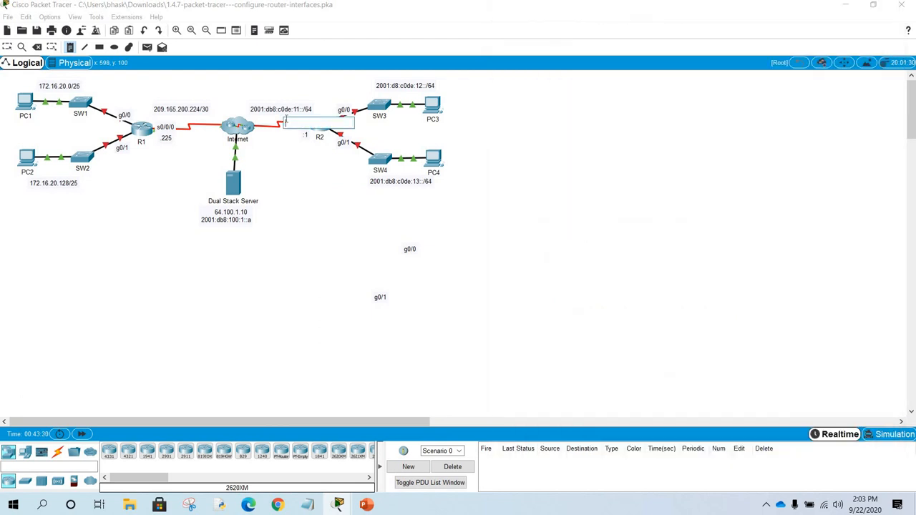
{"action": "type", "text": "s0/0/1"}
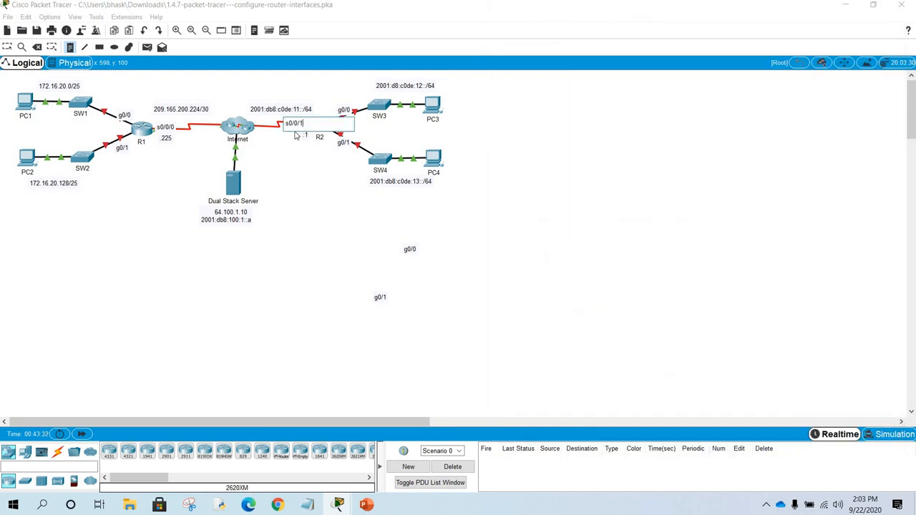
{"action": "left_click", "coordinate": [315, 209]}
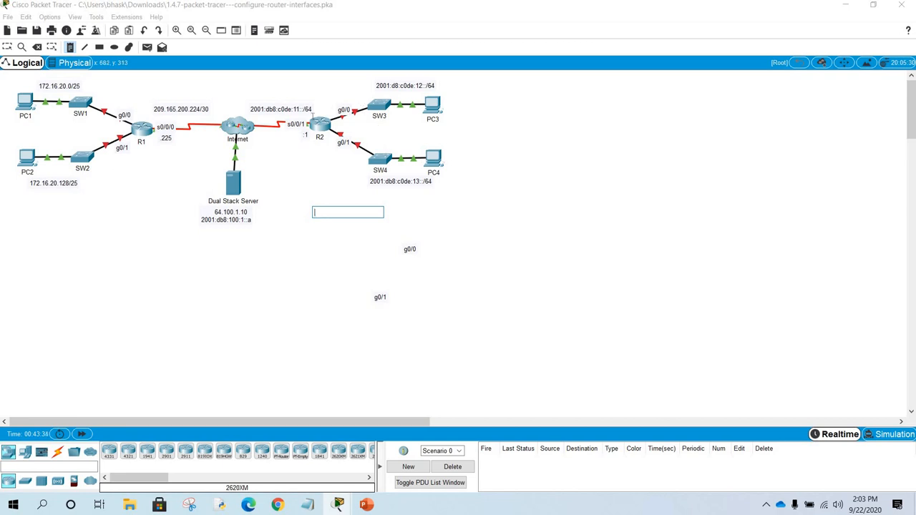
{"action": "left_click", "coordinate": [8, 47]}
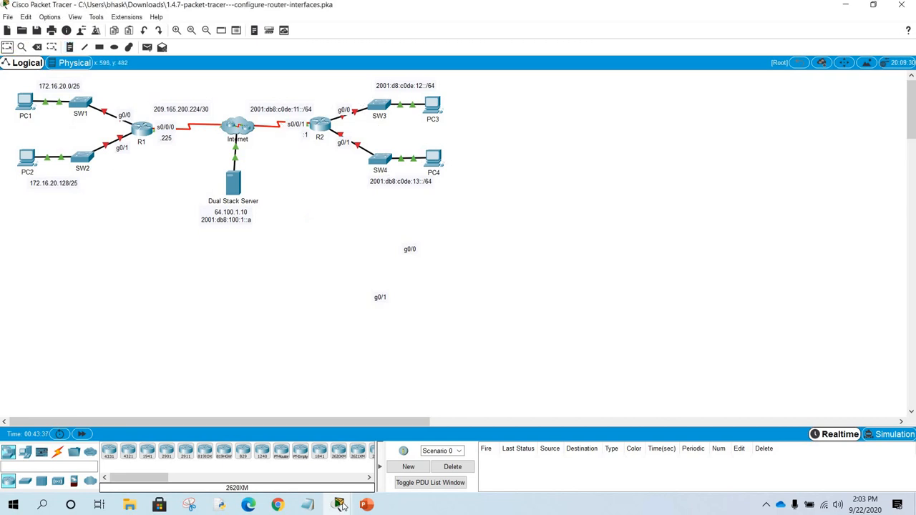
- Review the interfaces of R1 and R2 and the IP addresses and default gateways of PC1 and PC2 in the addressing table
{"action": "mouse_move", "coordinate": [339, 505]}
{"action": "left_click", "coordinate": [422, 447]}
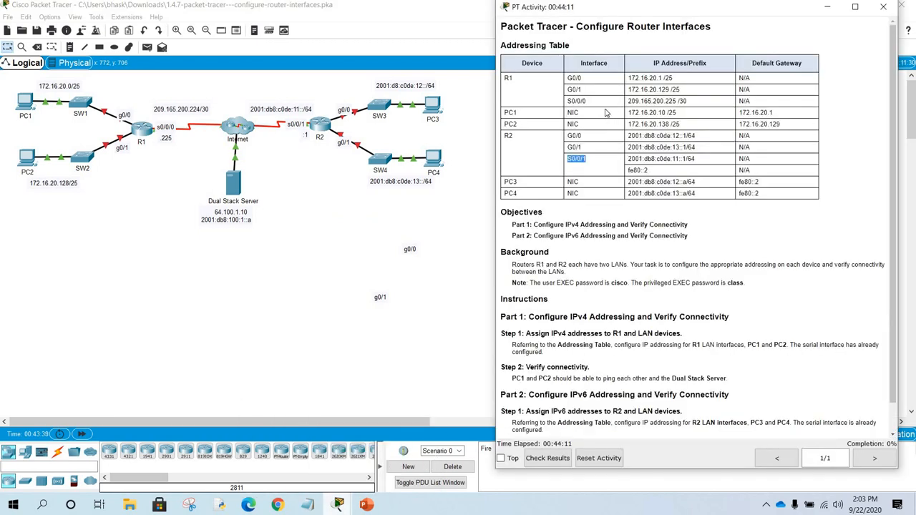
{"action": "left_click_drag", "start_coordinate": [592, 80], "coordinate": [599, 105]}
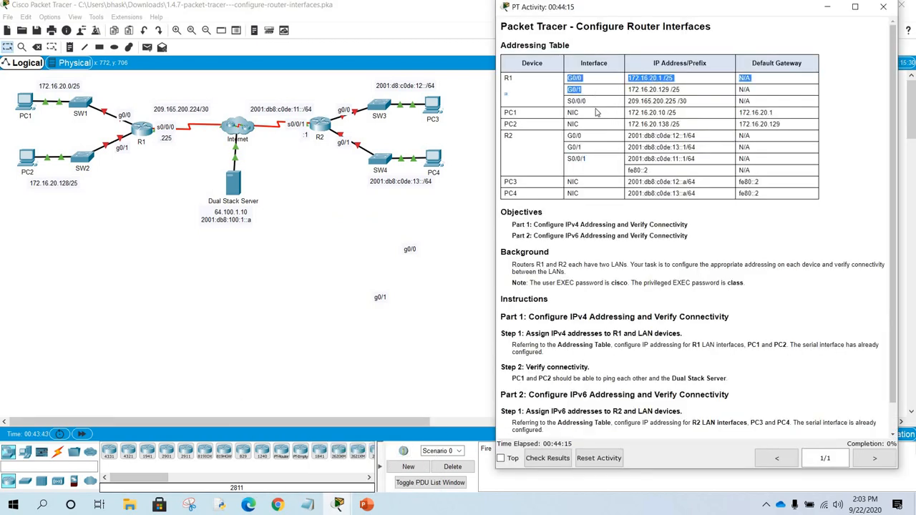
{"action": "left_click", "coordinate": [576, 137]}
{"action": "left_click_drag", "start_coordinate": [590, 138], "coordinate": [593, 168]}
{"action": "left_click", "coordinate": [594, 170]}
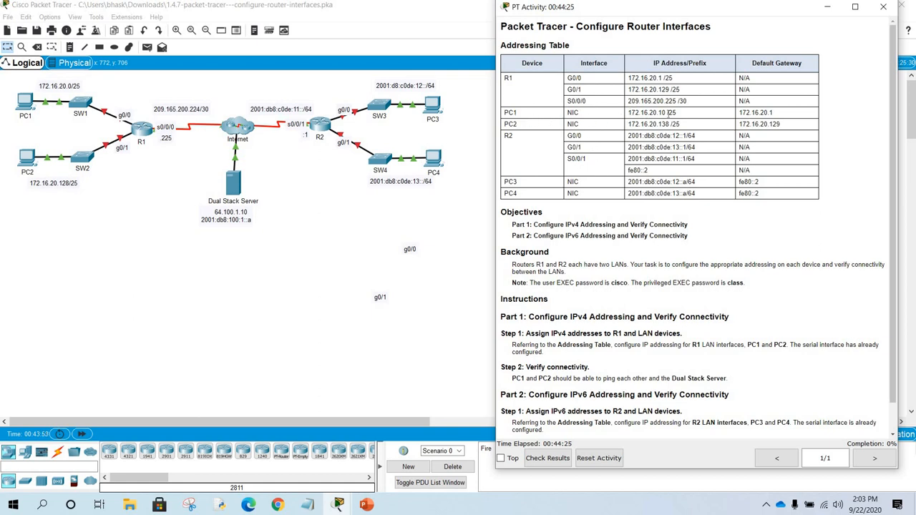
{"action": "left_click_drag", "start_coordinate": [669, 112], "coordinate": [628, 113]}
{"action": "left_click", "coordinate": [665, 113]}
{"action": "left_click_drag", "start_coordinate": [664, 124], "coordinate": [669, 124]}
{"action": "left_click", "coordinate": [744, 113]}
{"action": "left_click_drag", "start_coordinate": [743, 112], "coordinate": [783, 115]}
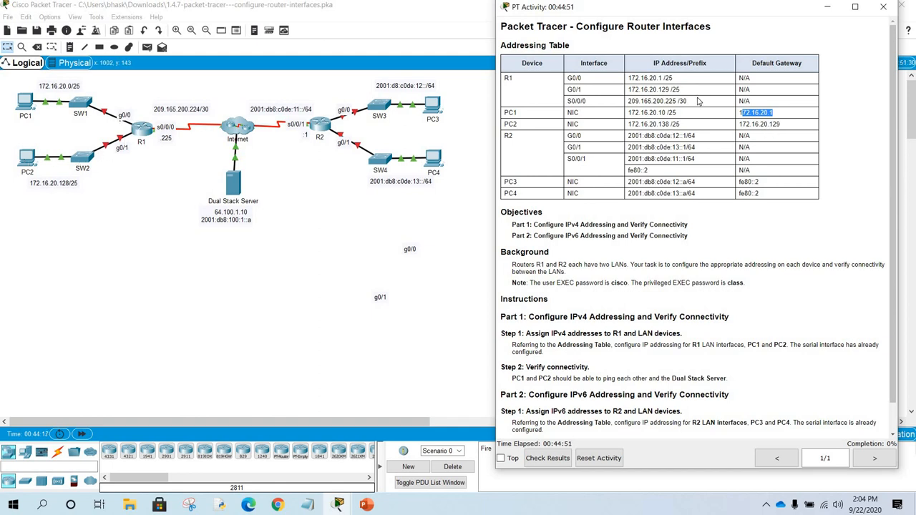
{"action": "left_click", "coordinate": [673, 90]}
- Add the host addresses as notes at R1: .1 beside g0/0 and .129 beside g0/1
{"action": "left_click", "coordinate": [70, 47]}
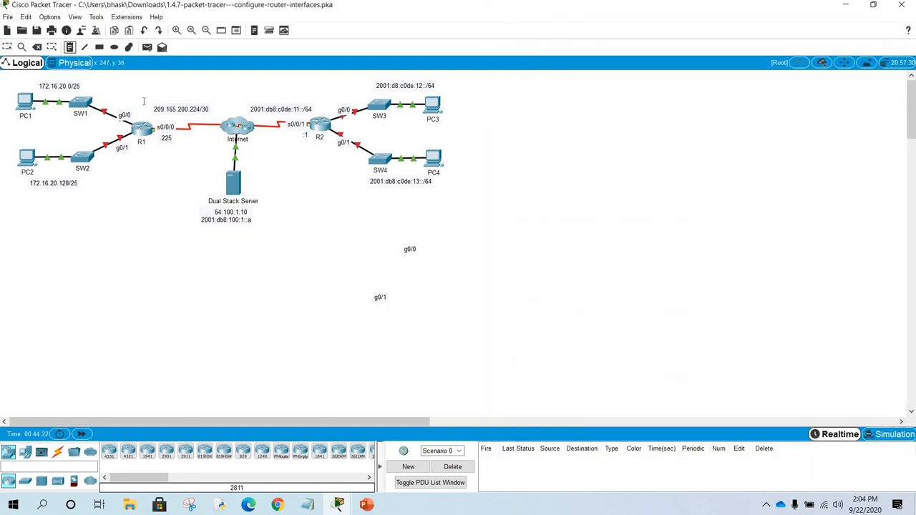
{"action": "left_click", "coordinate": [122, 104]}
{"action": "type", "text": "1"}
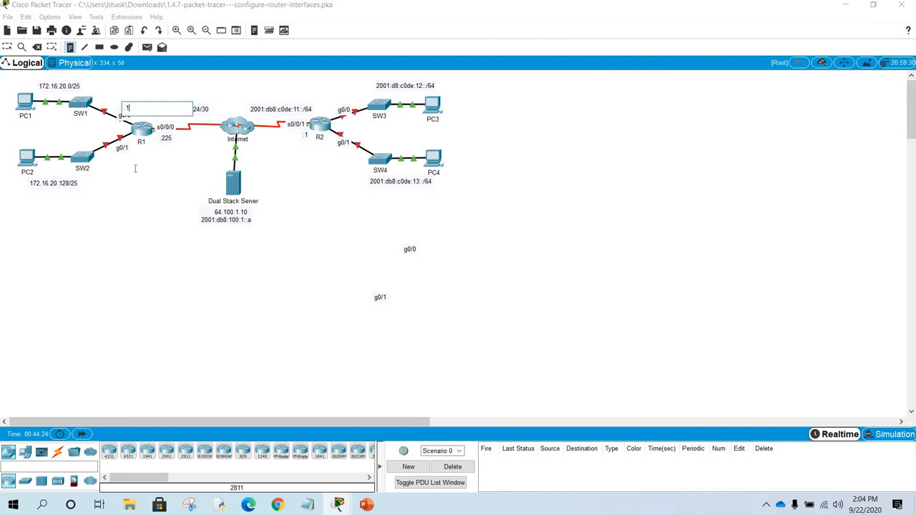
{"action": "left_click", "coordinate": [125, 155]}
{"action": "left_click", "coordinate": [171, 153]}
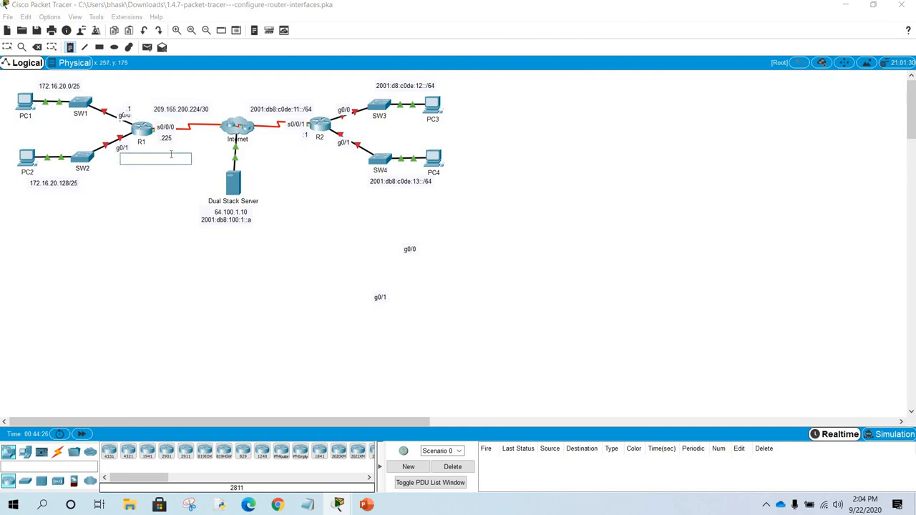
{"action": "type", "text": ".129"}
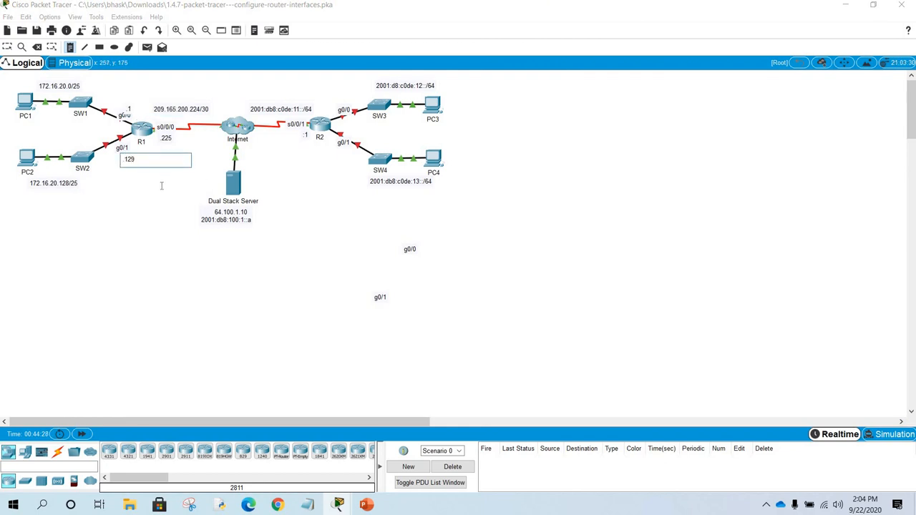
{"action": "left_click", "coordinate": [162, 188]}
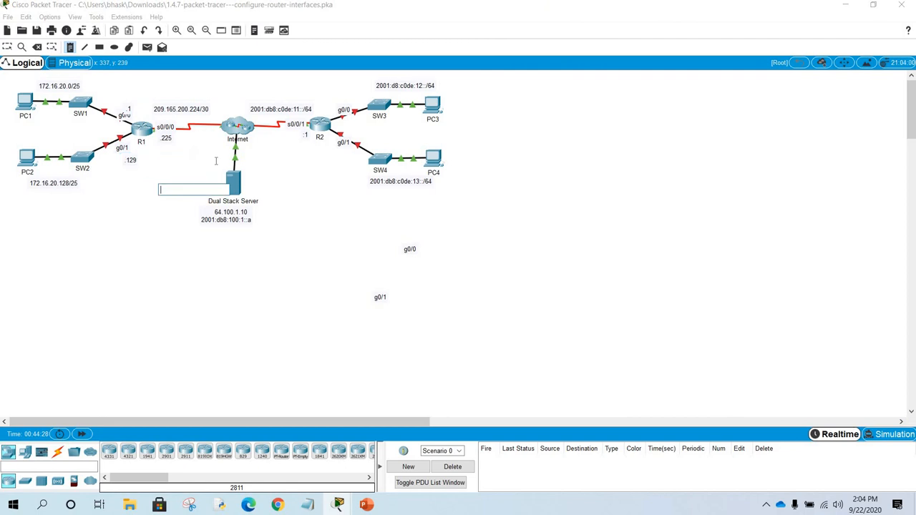
- Add IPv6 address notes at R2: 12::1 beside g0/0 and 13::1 beside g0/1
{"action": "left_click", "coordinate": [333, 94]}
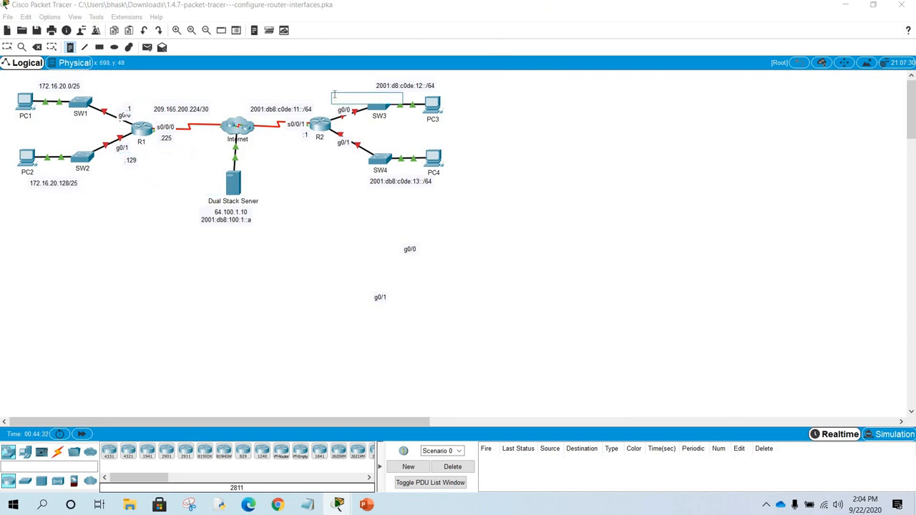
{"action": "type", "text": ":"}
{"action": "type", "text": "2::1"}
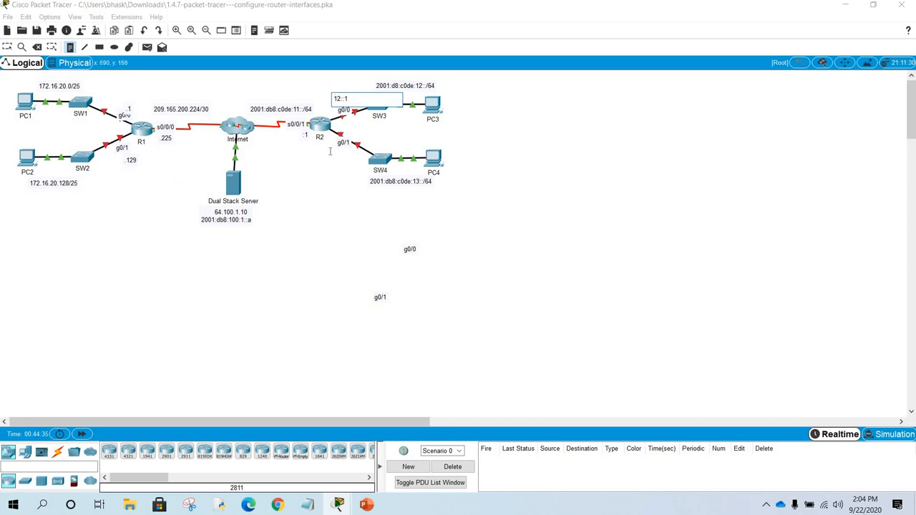
{"action": "left_click", "coordinate": [330, 152]}
{"action": "type", "text": "1"}
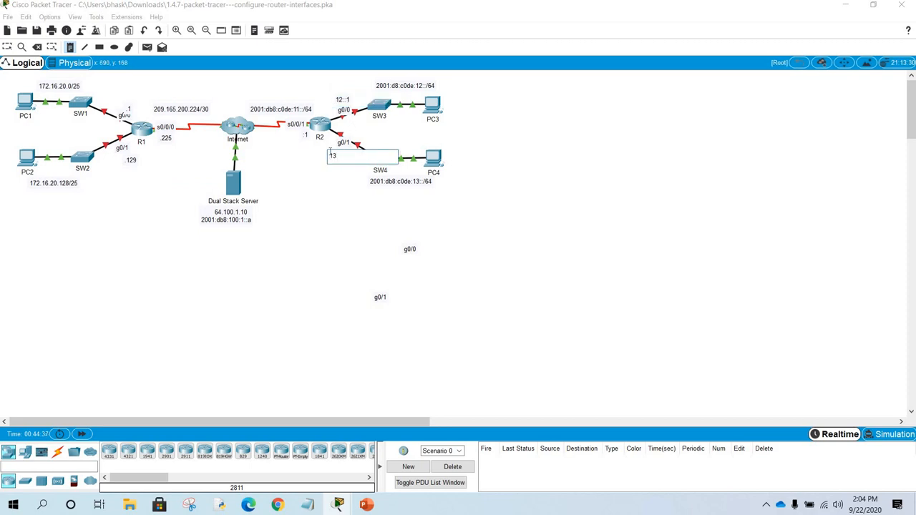
{"action": "type", "text": "3::1"}
{"action": "left_click", "coordinate": [320, 205]}
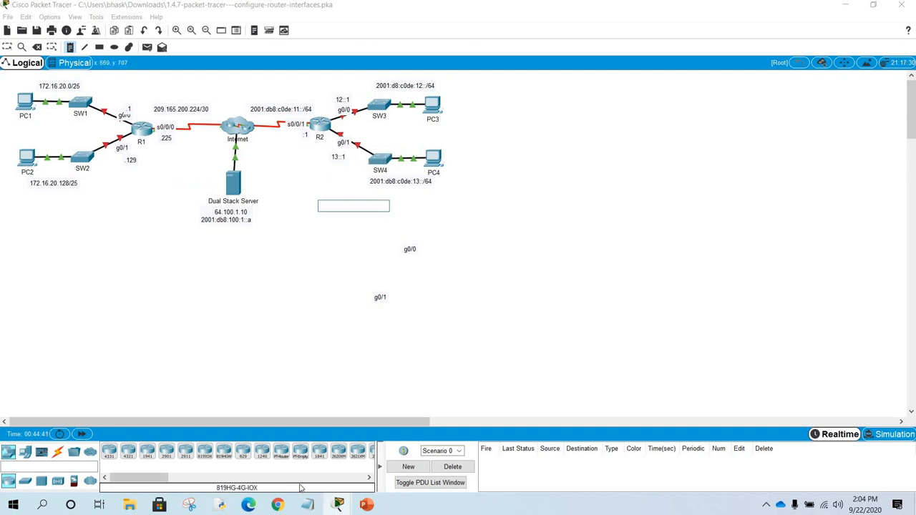
- Examine the link-local address listed for R2 in the activity's addressing table
{"action": "left_click", "coordinate": [434, 471]}
{"action": "mouse_move", "coordinate": [339, 505]}
{"action": "left_click", "coordinate": [415, 443]}
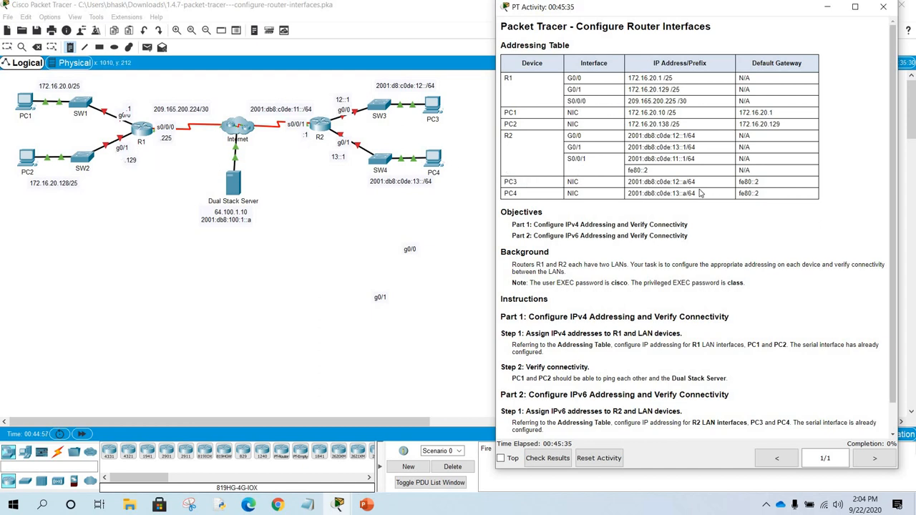
{"action": "left_click_drag", "start_coordinate": [629, 170], "coordinate": [654, 171]}
{"action": "left_click", "coordinate": [629, 168]}
{"action": "left_click_drag", "start_coordinate": [650, 171], "coordinate": [657, 171]}
{"action": "left_click", "coordinate": [657, 173]}
{"action": "left_click_drag", "start_coordinate": [628, 170], "coordinate": [676, 171]}
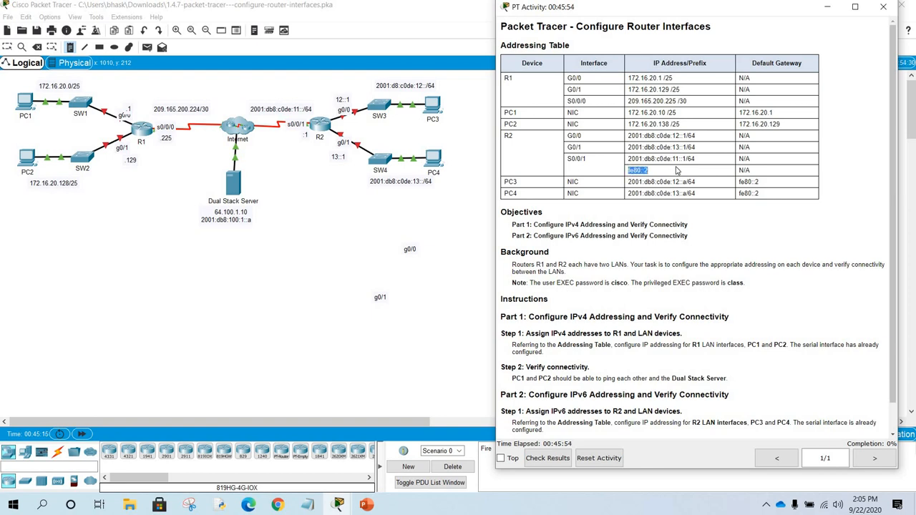
{"action": "left_click", "coordinate": [766, 224]}
- Read the Part 1 instructions on assigning IPv4 addresses to R1's LAN interfaces, PC1 and PC2
{"action": "scroll", "coordinate": [765, 224], "scroll_direction": "down", "scroll_amount": 1}
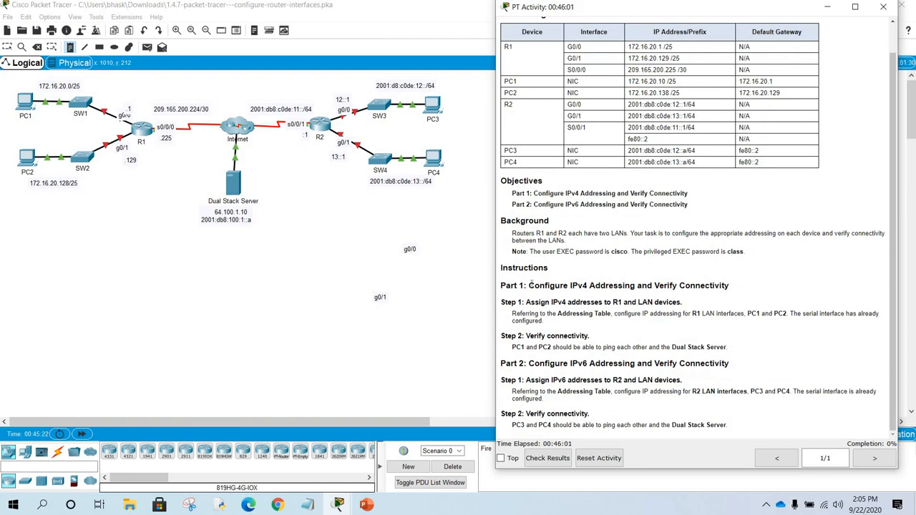
{"action": "left_click_drag", "start_coordinate": [529, 285], "coordinate": [637, 285]}
{"action": "left_click_drag", "start_coordinate": [730, 282], "coordinate": [742, 285]}
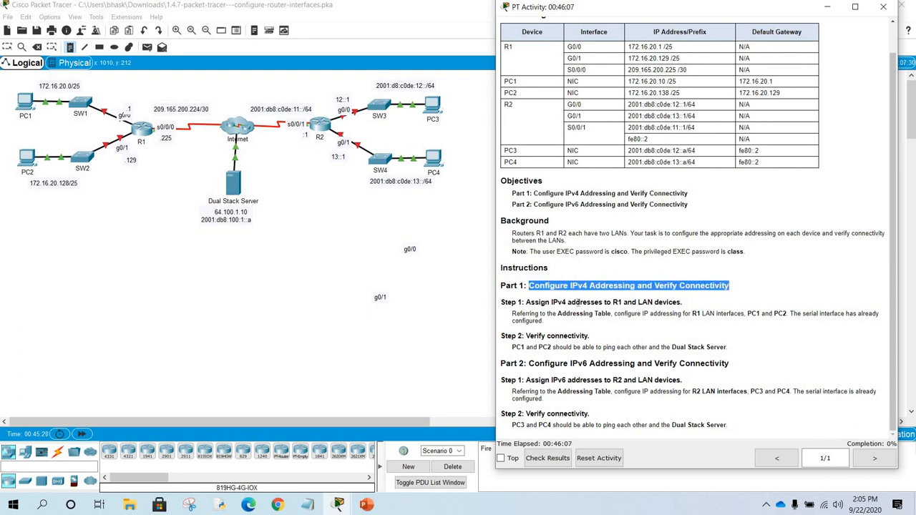
{"action": "left_click_drag", "start_coordinate": [526, 302], "coordinate": [687, 304]}
{"action": "left_click", "coordinate": [605, 300]}
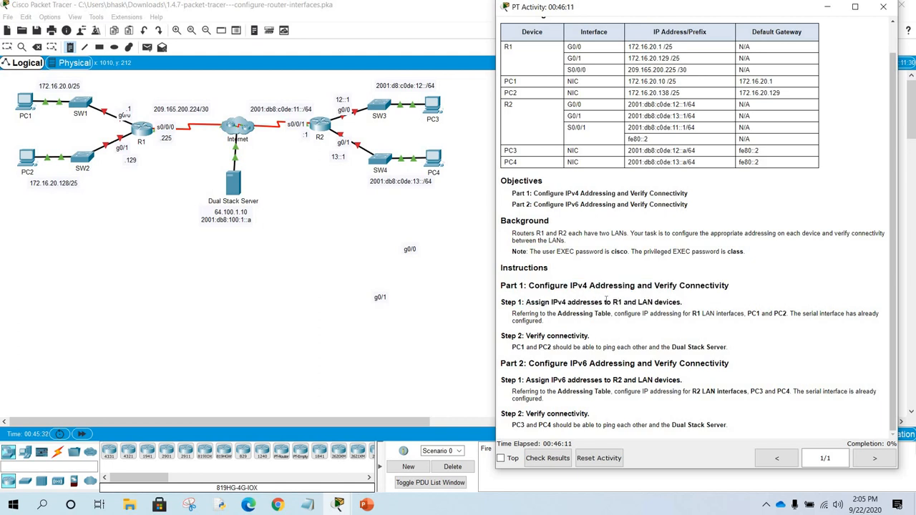
{"action": "left_click_drag", "start_coordinate": [612, 302], "coordinate": [622, 301]}
{"action": "left_click", "coordinate": [690, 307]}
{"action": "left_click_drag", "start_coordinate": [605, 313], "coordinate": [516, 313]}
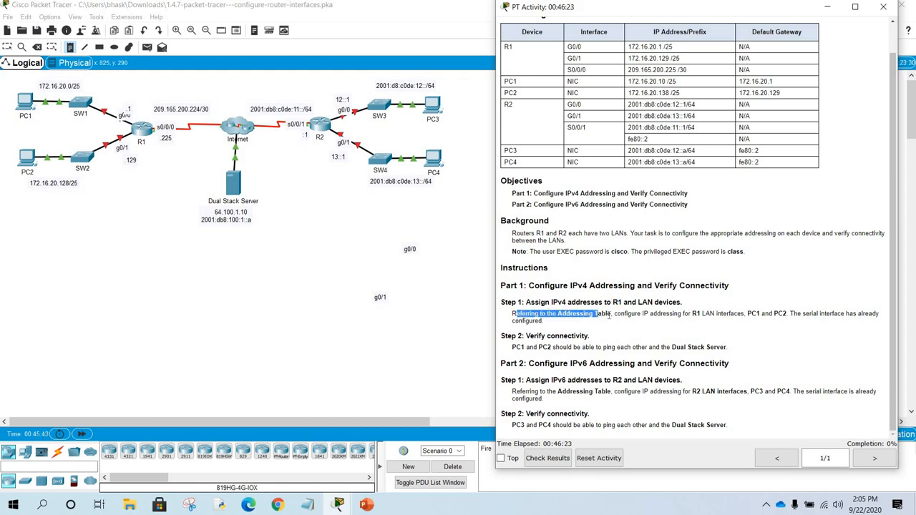
{"action": "left_click_drag", "start_coordinate": [616, 314], "coordinate": [790, 314]}
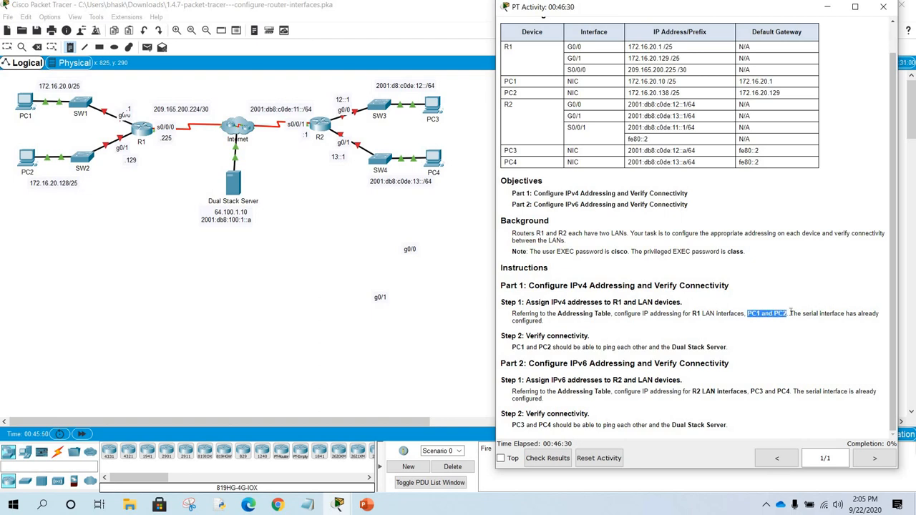
- Review which R1 interfaces and PCs need IP addressing in Part 1, Step 1 of the instructions
{"action": "left_click", "coordinate": [755, 329]}
{"action": "left_click_drag", "start_coordinate": [615, 314], "coordinate": [745, 316]}
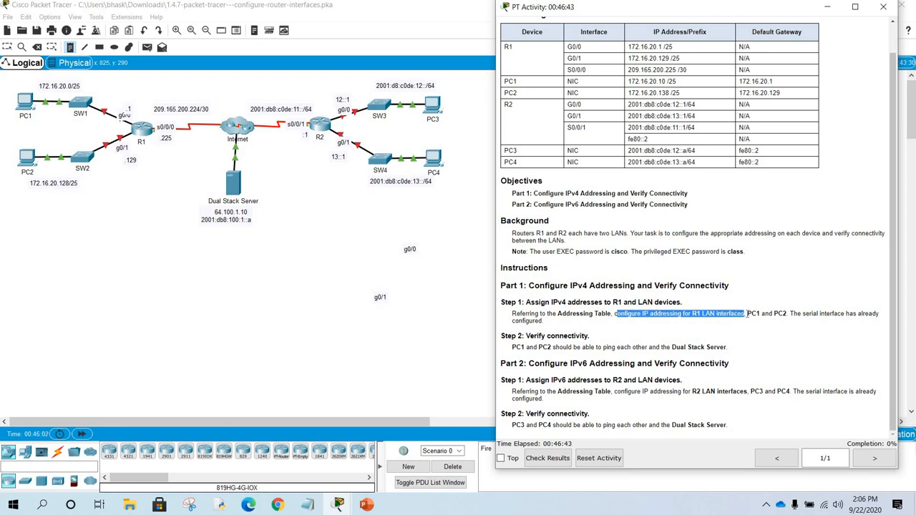
{"action": "left_click_drag", "start_coordinate": [746, 314], "coordinate": [787, 312]}
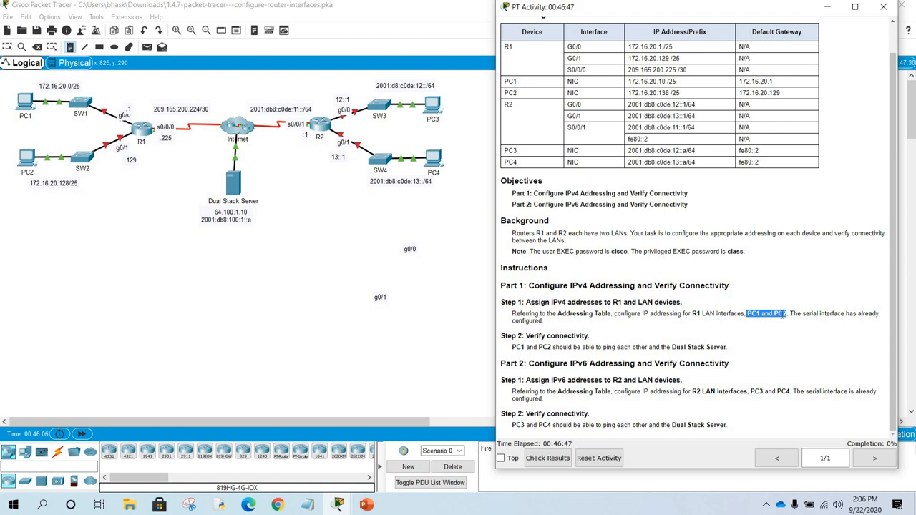
{"action": "left_click", "coordinate": [692, 282]}
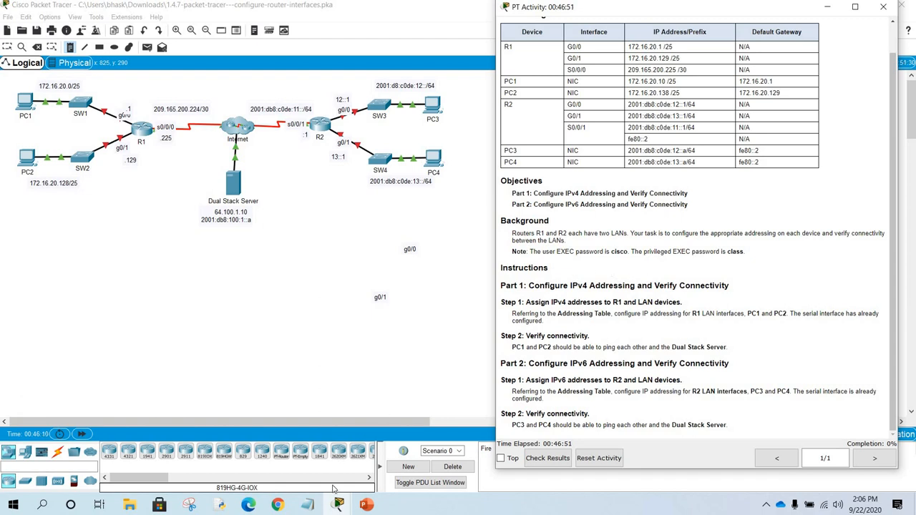
- Switch to Notepad and start a script headed R1 with the interface command int g0/0
{"action": "left_click", "coordinate": [307, 504]}
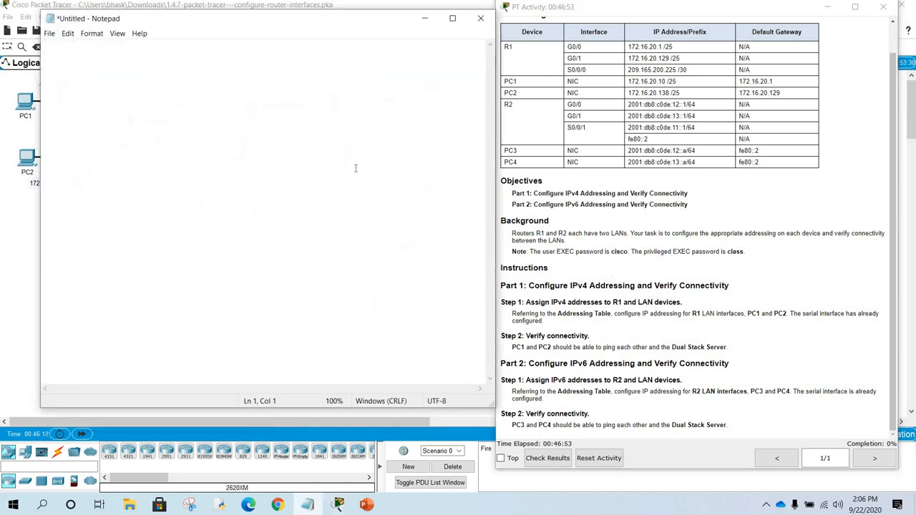
{"action": "left_click_drag", "start_coordinate": [332, 25], "coordinate": [302, 29]}
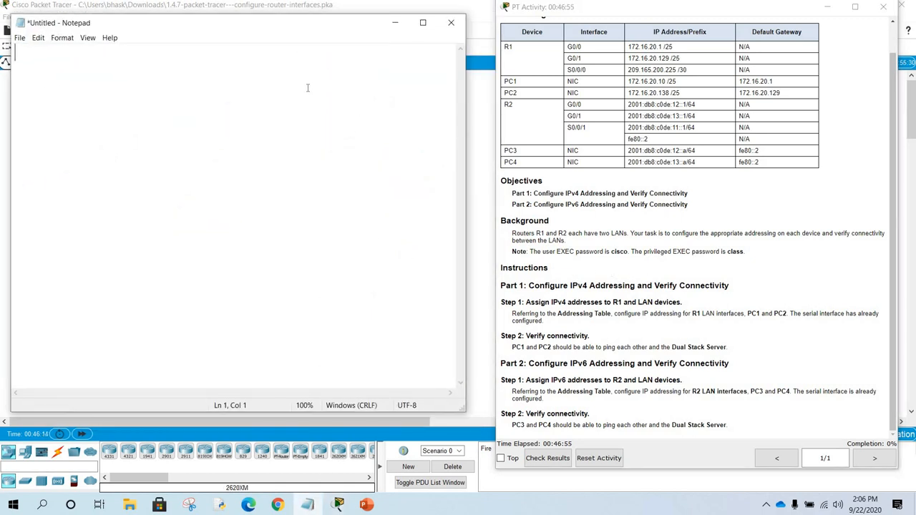
{"action": "type", "text": "R1  "}
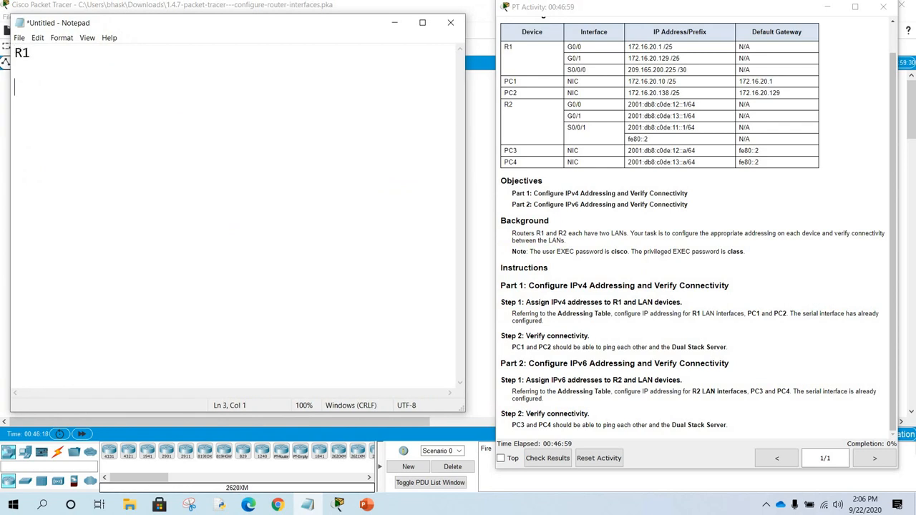
{"action": "type", "text": "INT"}
{"action": "key", "text": "BackSpace"}
{"action": "key", "text": "BackSpace"}
{"action": "key", "text": "BackSpace"}
{"action": "key", "text": "BackSpace"}
{"action": "type", "text": "int g0/0"}
{"action": "key", "text": "Return"}
- Add the g0/0 address line ip add 172.16.20.1 255.255.255.128, taking the address from the addressing table
{"action": "type", "text": "ip add"}
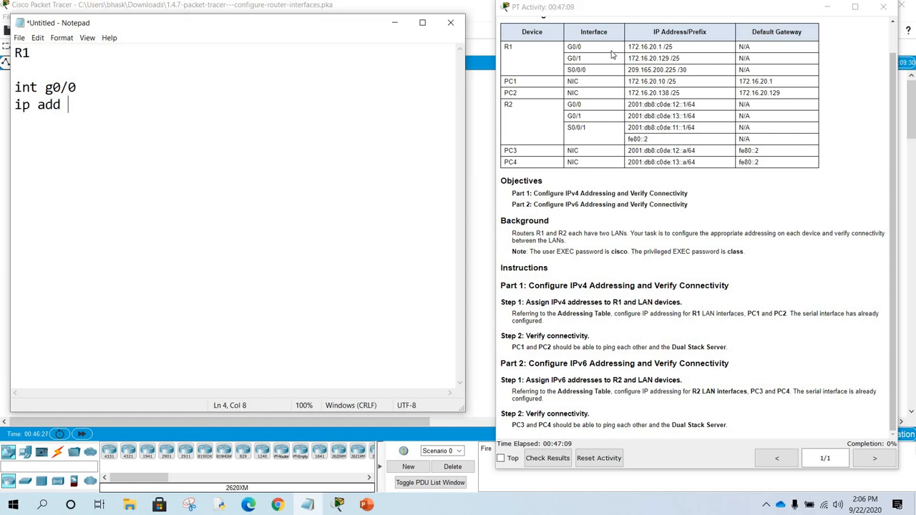
{"action": "double_click", "coordinate": [658, 47]}
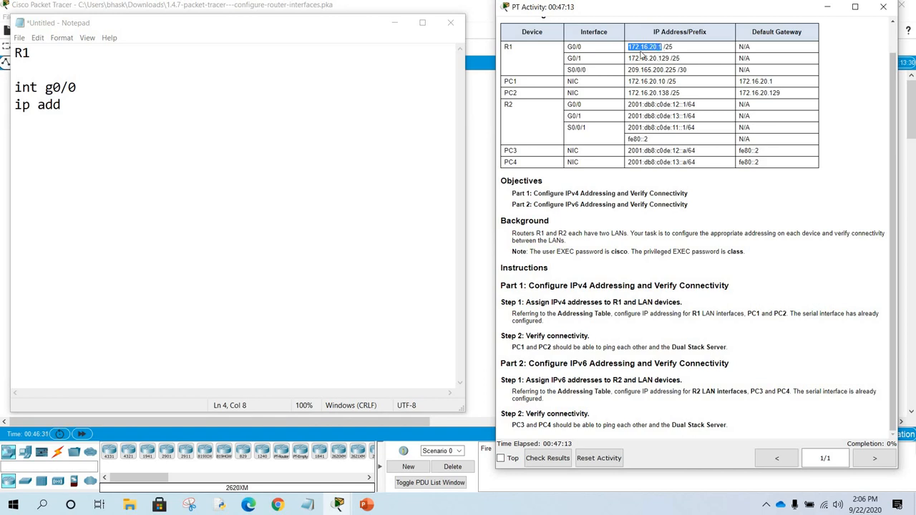
{"action": "left_click", "coordinate": [90, 108]}
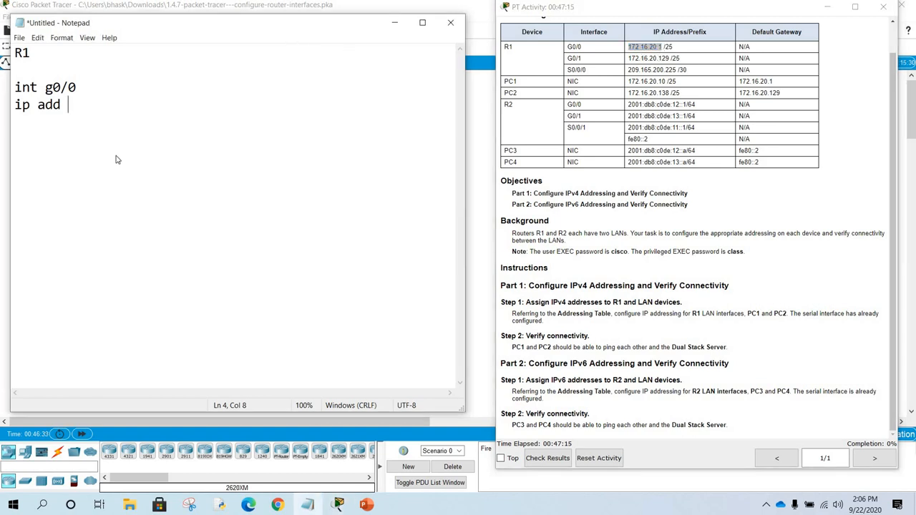
{"action": "right_click", "coordinate": [91, 108]}
{"action": "left_click", "coordinate": [143, 153]}
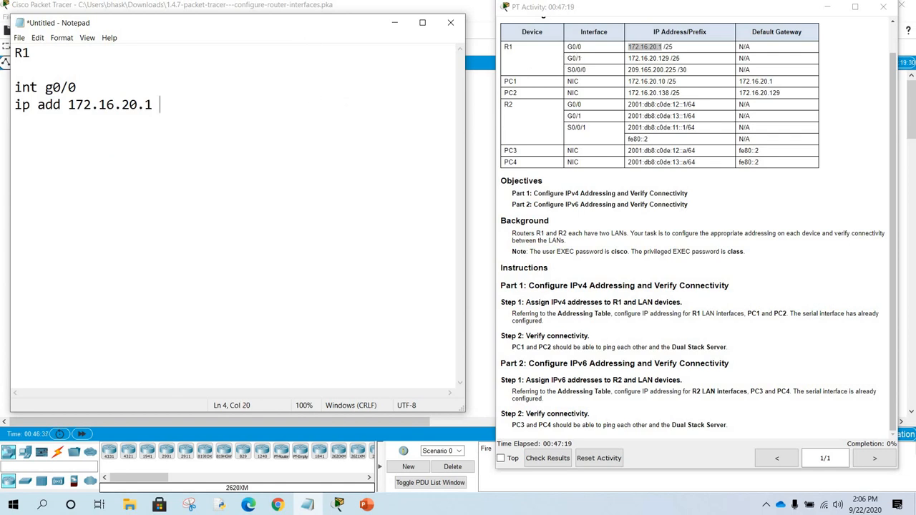
{"action": "type", "text": "255.255.255.128"}
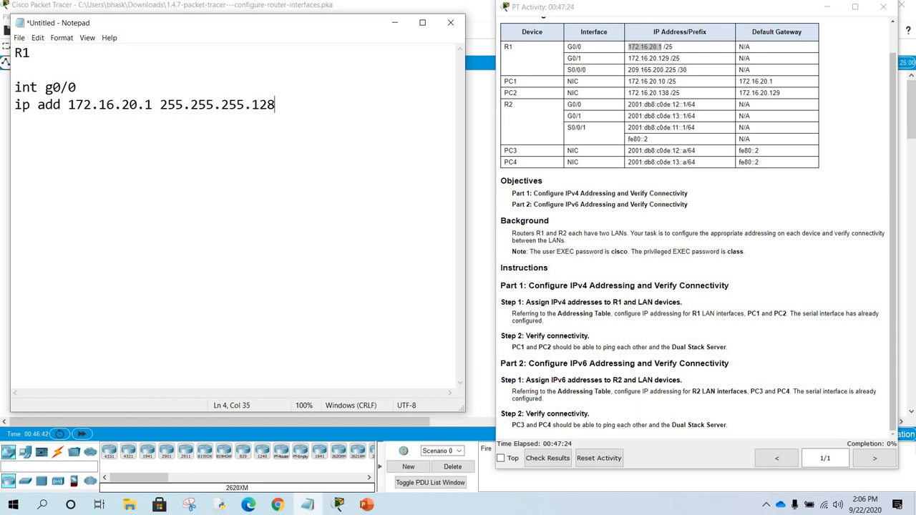
- Finish the g0/0 block of the script with the commands no shut and exit
{"action": "key", "text": "Return"}
{"action": "type", "text": "no shut"}
{"action": "key", "text": "Return"}
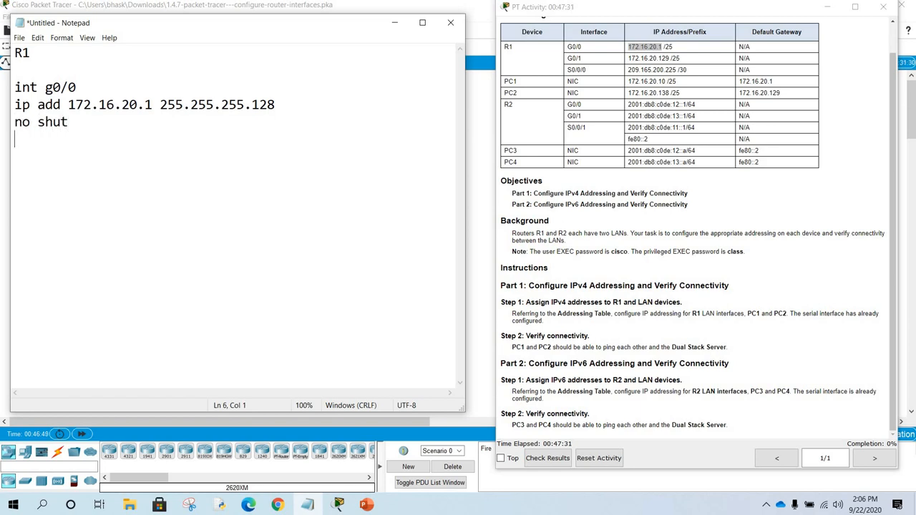
{"action": "type", "text": "exit"}
{"action": "key", "text": "Return"}
{"action": "key", "text": "Return"}
- Start a second block with int g0/1 and the address line ip add 172.16.20.129 255.255.255.128
{"action": "type", "text": "int"}
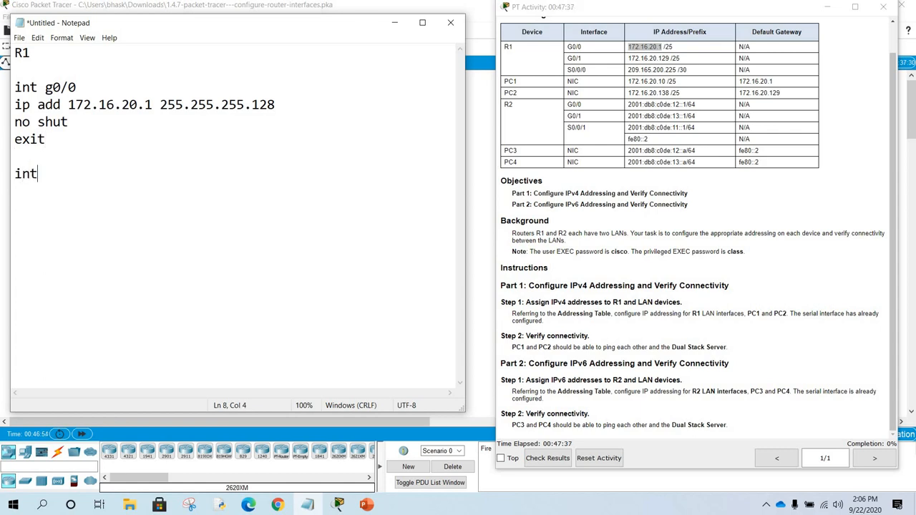
{"action": "type", "text": " g0/1"}
{"action": "key", "text": "Return"}
{"action": "type", "text": "ip add"}
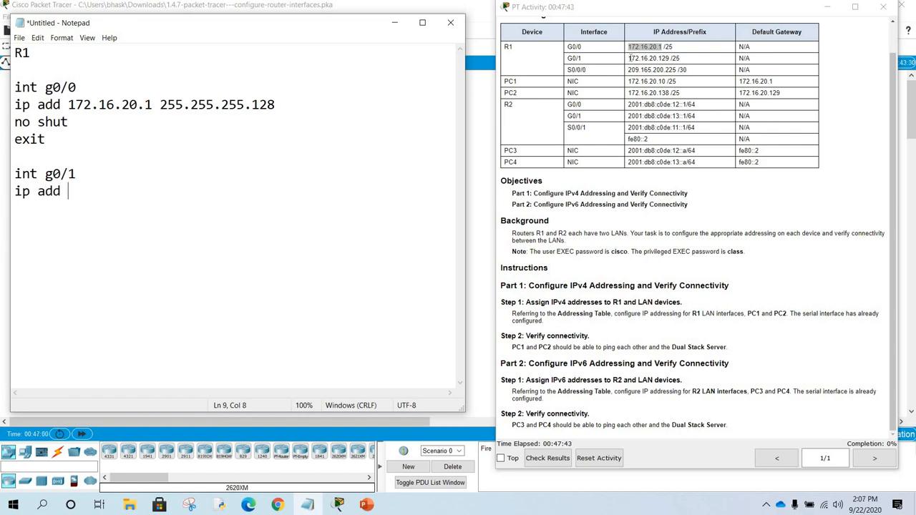
{"action": "left_click_drag", "start_coordinate": [628, 58], "coordinate": [668, 59]}
{"action": "left_click", "coordinate": [123, 193]}
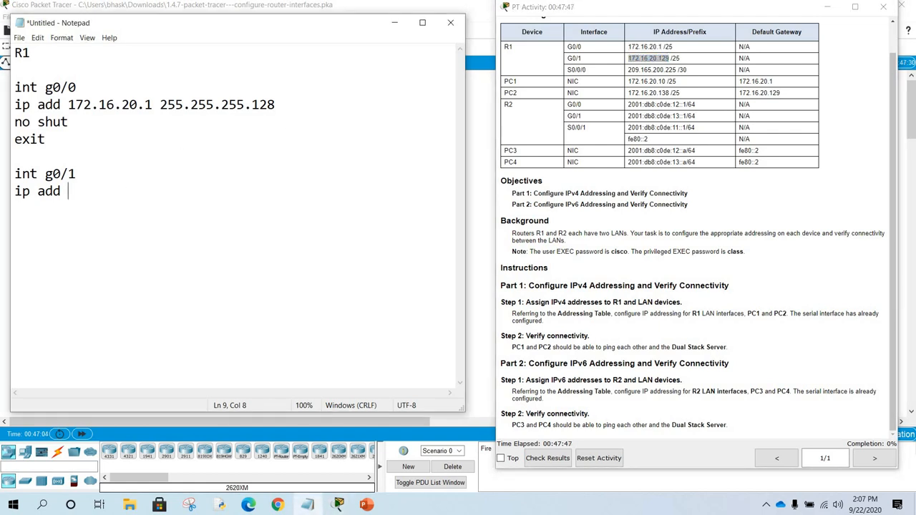
{"action": "type", "text": "172.16.20.129"}
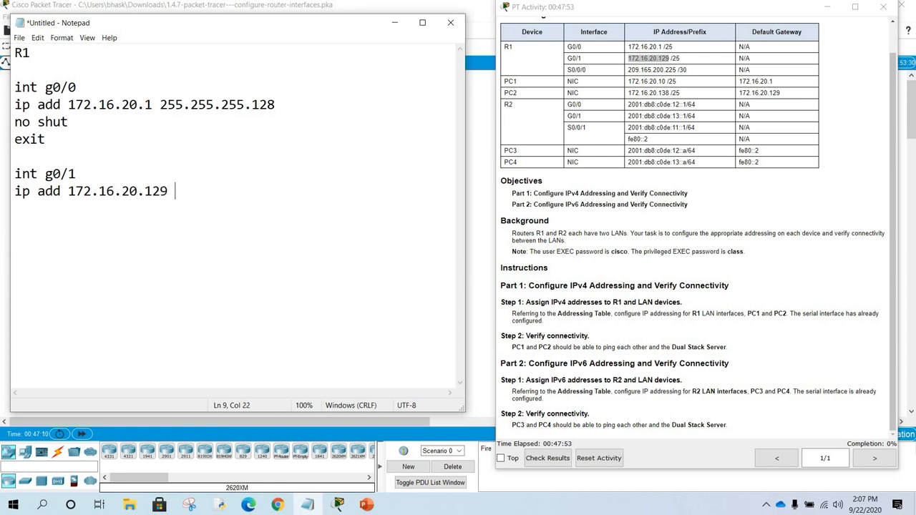
{"action": "type", "text": " 255.255.255.1"}
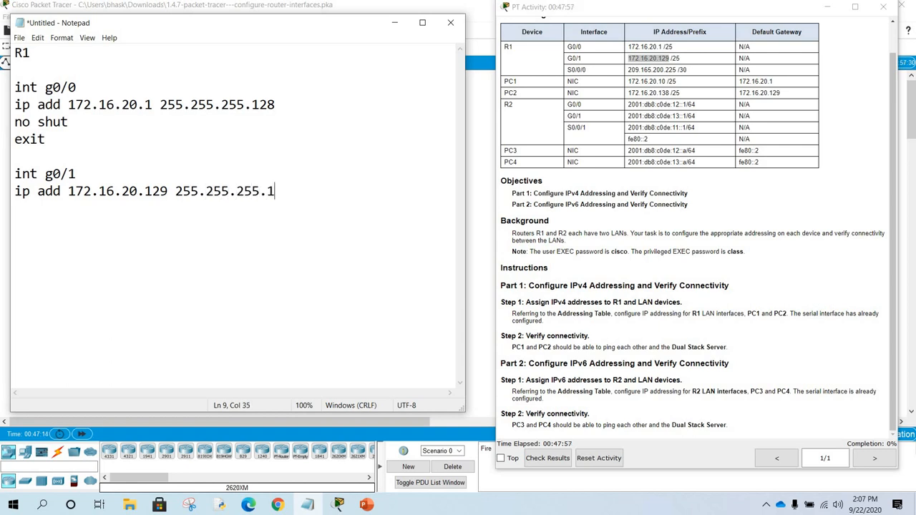
{"action": "type", "text": "28"}
- Finish the g0/1 block of the script with the commands no shut and exit
{"action": "key", "text": "Return"}
{"action": "type", "text": "no shut"}
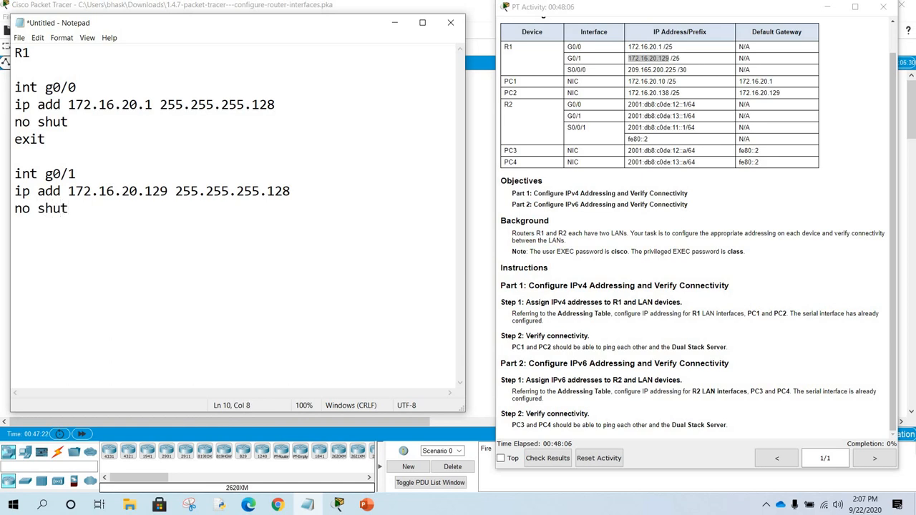
{"action": "key", "text": "Return"}
{"action": "type", "text": "exit"}
{"action": "key", "text": "Return"}
{"action": "key", "text": "Return"}
- Check R1's S0/0/0 entry and the Part 1 note about the serial interface's configuration
{"action": "left_click_drag", "start_coordinate": [612, 72], "coordinate": [567, 70]}
{"action": "left_click", "coordinate": [790, 312]}
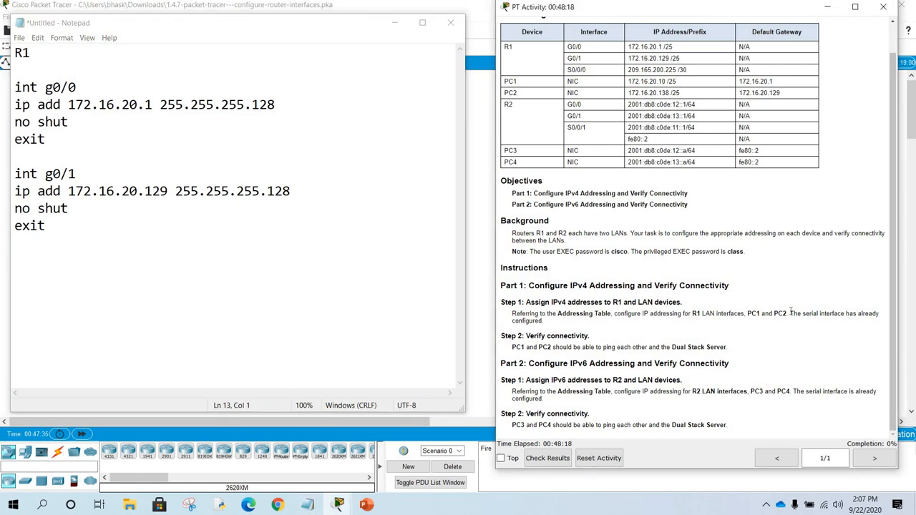
{"action": "left_click_drag", "start_coordinate": [838, 323], "coordinate": [819, 333]}
{"action": "left_click", "coordinate": [791, 313]}
{"action": "left_click_drag", "start_coordinate": [790, 314], "coordinate": [832, 322]}
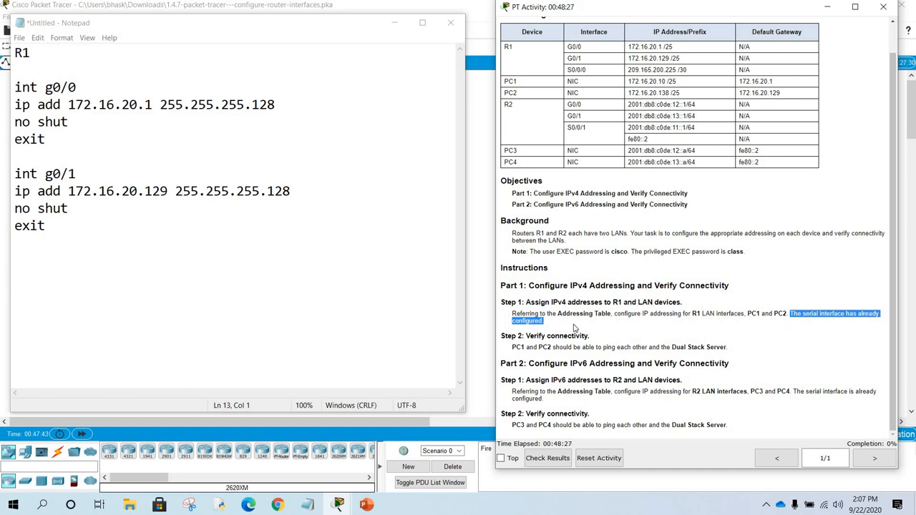
- Copy the g0/0 and g0/1 command blocks from Notepad, without the R1 heading, and minimize Notepad
{"action": "left_click", "coordinate": [195, 255]}
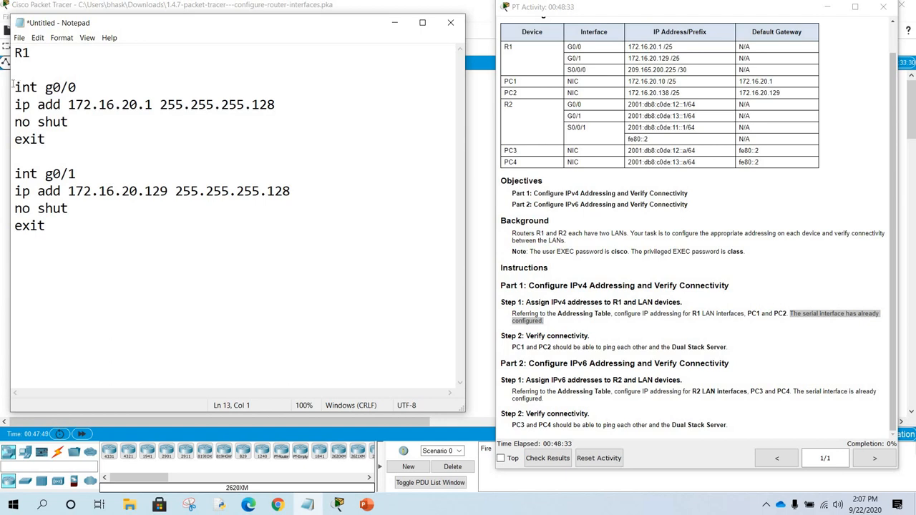
{"action": "left_click", "coordinate": [13, 84]}
{"action": "left_click_drag", "start_coordinate": [15, 87], "coordinate": [120, 229]}
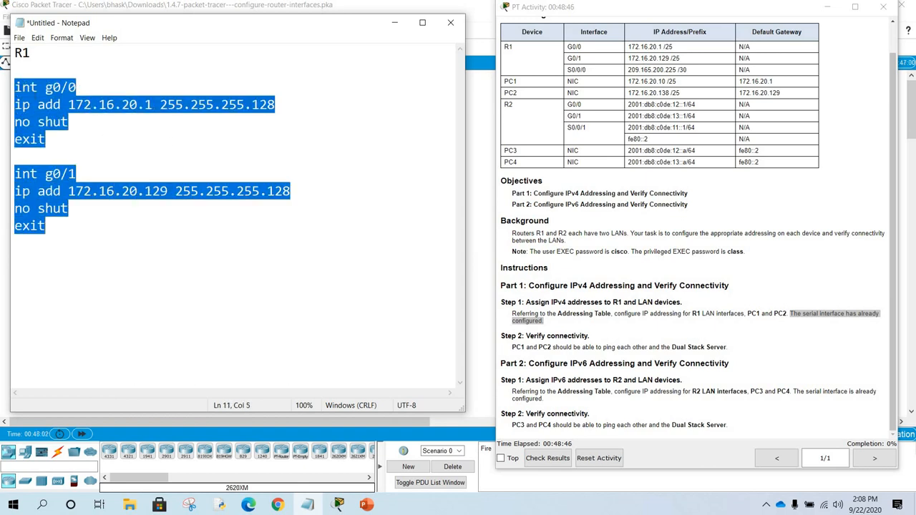
{"action": "right_click", "coordinate": [35, 99]}
{"action": "left_click", "coordinate": [60, 131]}
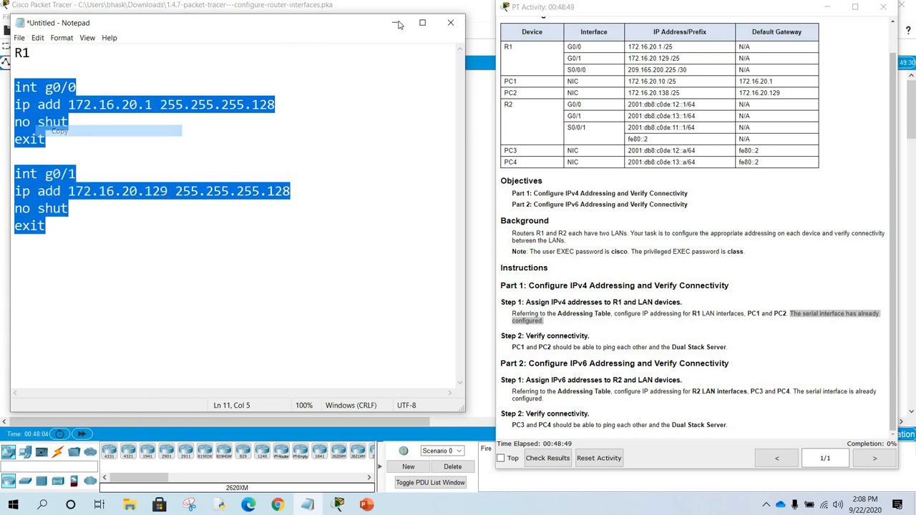
{"action": "left_click", "coordinate": [398, 24]}
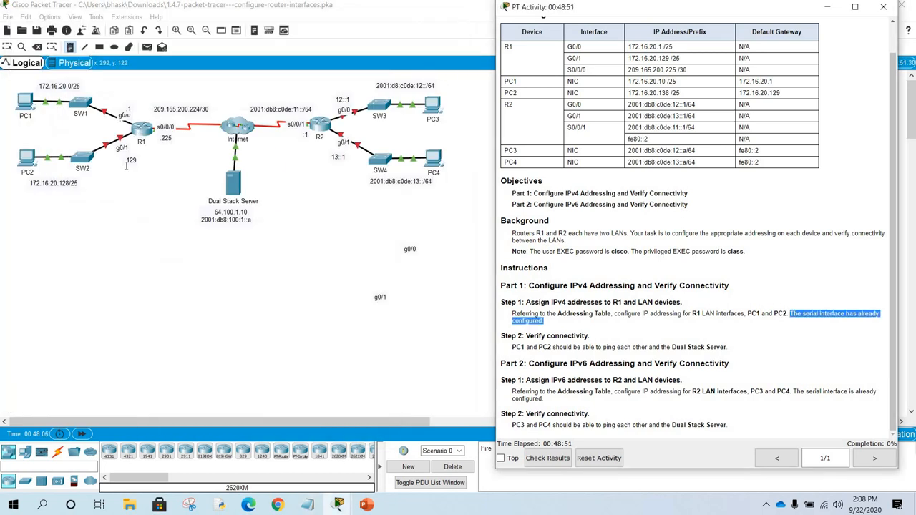
- Leave the note tool for the selection tool, then open R1's command-line interface and widen its window
{"action": "left_click", "coordinate": [135, 129]}
{"action": "left_click", "coordinate": [124, 190]}
{"action": "left_click", "coordinate": [9, 48]}
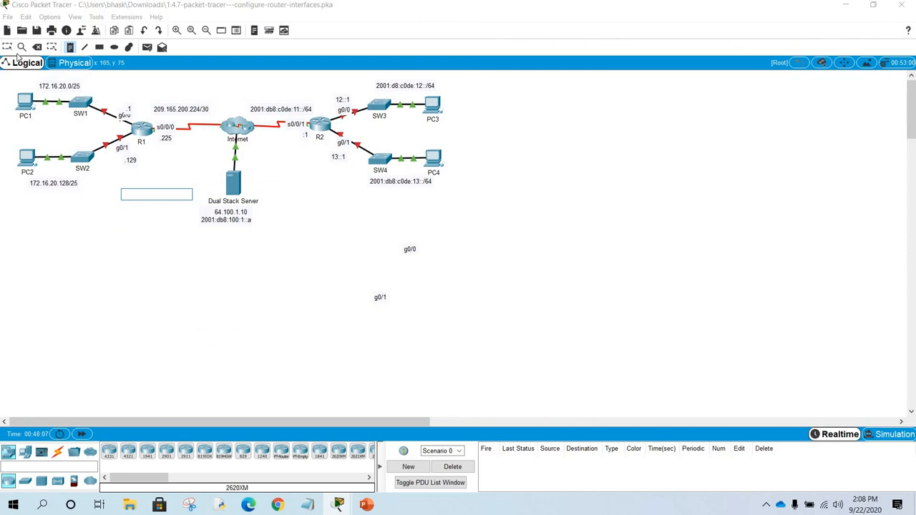
{"action": "left_click", "coordinate": [140, 129]}
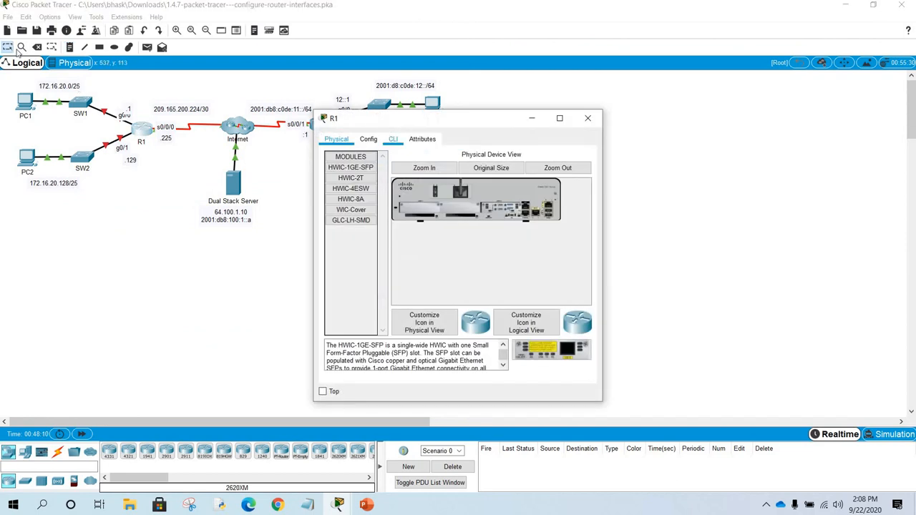
{"action": "left_click_drag", "start_coordinate": [429, 118], "coordinate": [129, 15]}
{"action": "left_click", "coordinate": [92, 37]}
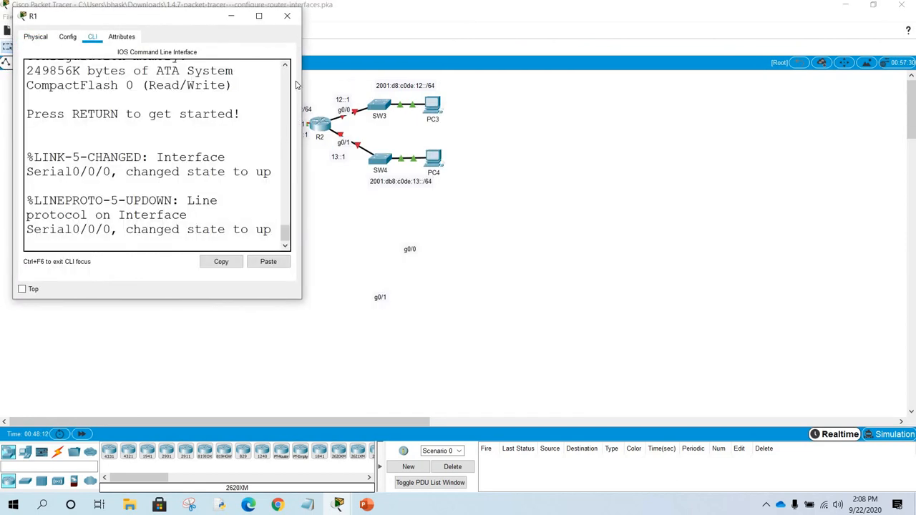
{"action": "left_click_drag", "start_coordinate": [299, 82], "coordinate": [513, 73]}
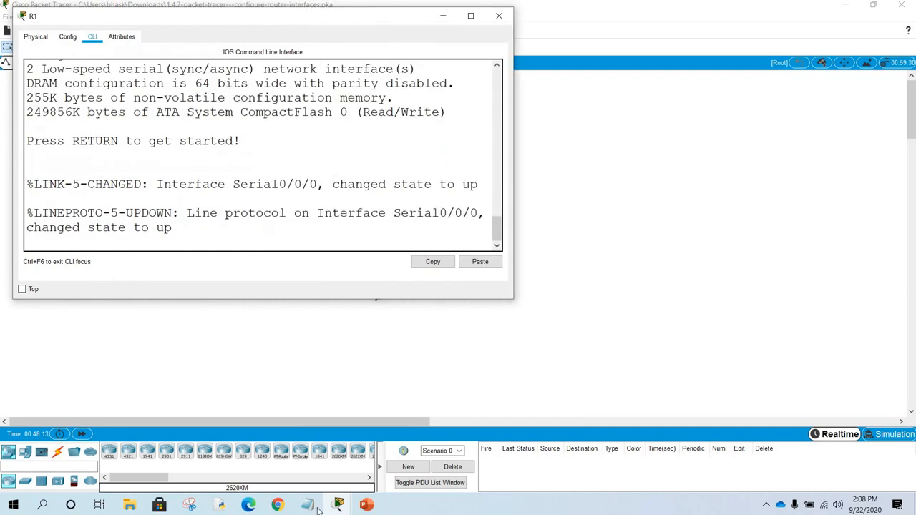
- Place the Notepad script beside R1's console and start the console session at its password prompt
{"action": "left_click", "coordinate": [307, 505]}
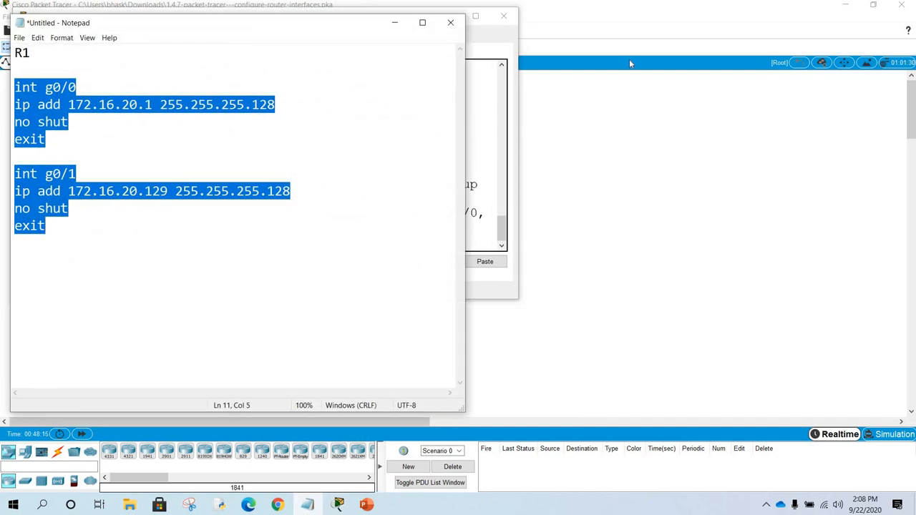
{"action": "left_click_drag", "start_coordinate": [296, 28], "coordinate": [772, 21]}
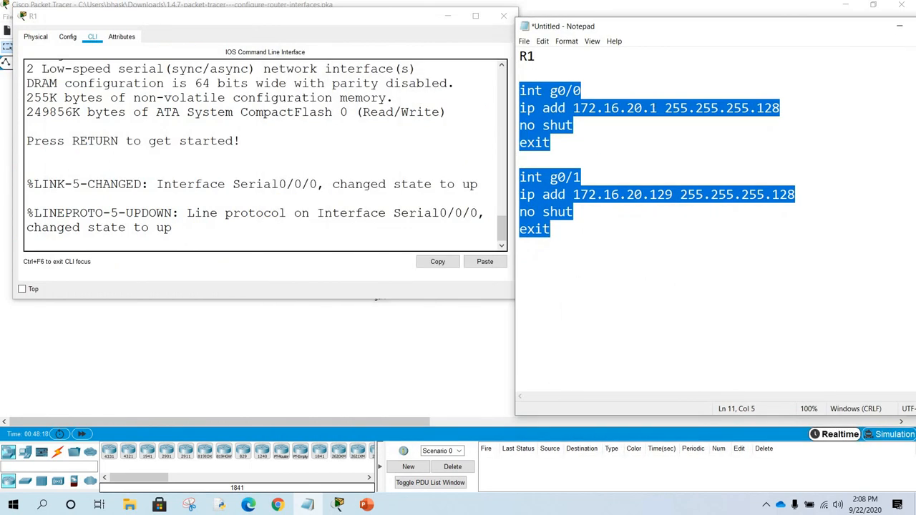
{"action": "left_click", "coordinate": [393, 237]}
{"action": "key", "text": "Return"}
{"action": "key", "text": "Return"}
{"action": "key", "text": "Return"}
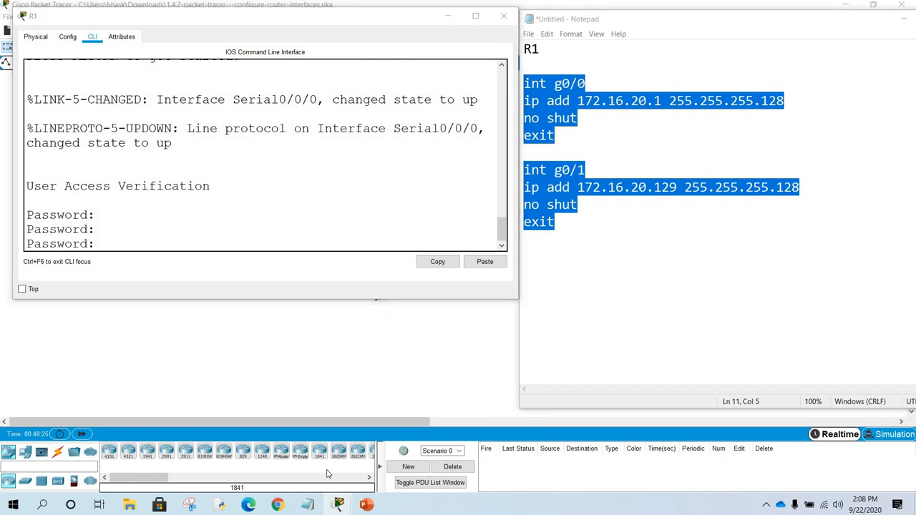
- Bring up the activity instructions and read the Background note giving the user and privileged EXEC passwords
{"action": "mouse_move", "coordinate": [339, 506]}
{"action": "left_click", "coordinate": [334, 436]}
{"action": "left_click", "coordinate": [633, 269]}
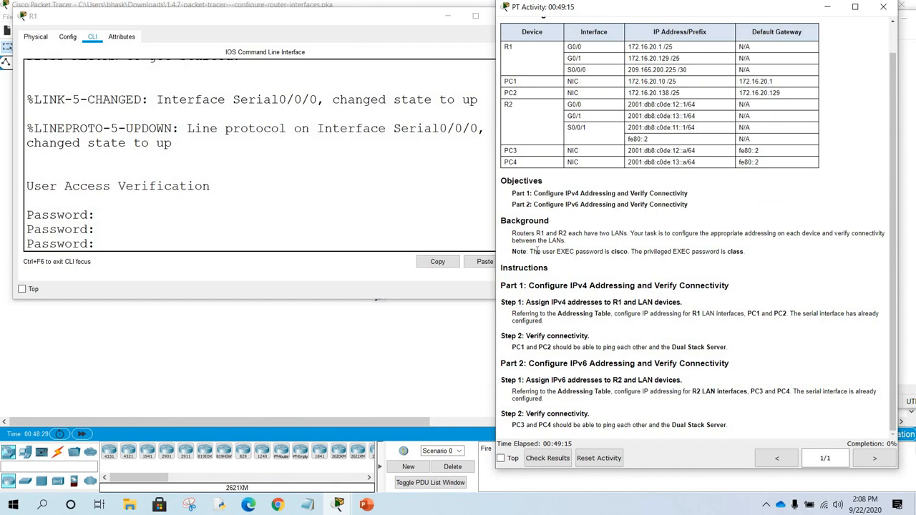
{"action": "left_click_drag", "start_coordinate": [536, 251], "coordinate": [642, 251]}
{"action": "left_click_drag", "start_coordinate": [702, 252], "coordinate": [744, 251]}
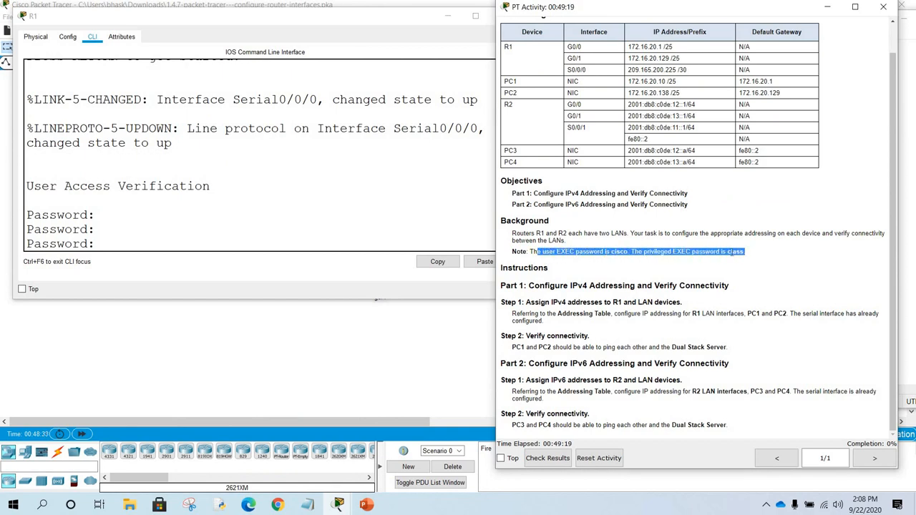
{"action": "left_click", "coordinate": [570, 254]}
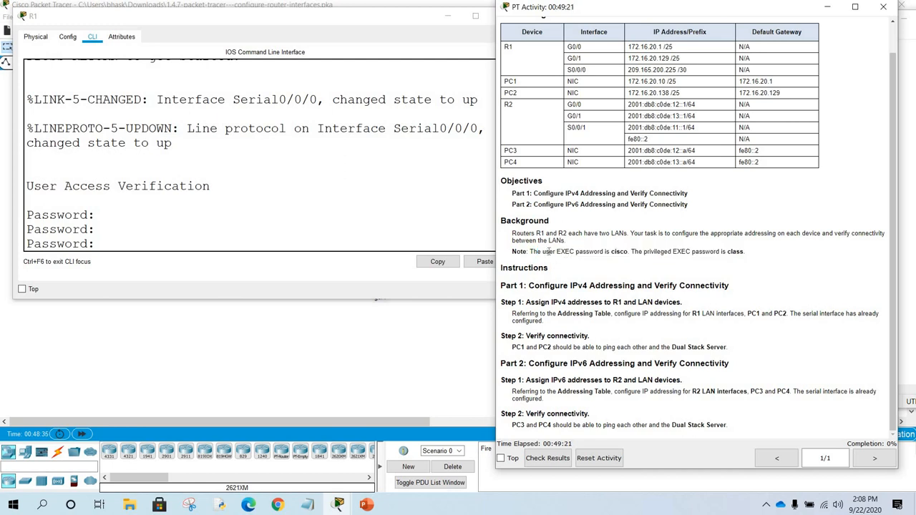
{"action": "left_click_drag", "start_coordinate": [549, 251], "coordinate": [612, 252]}
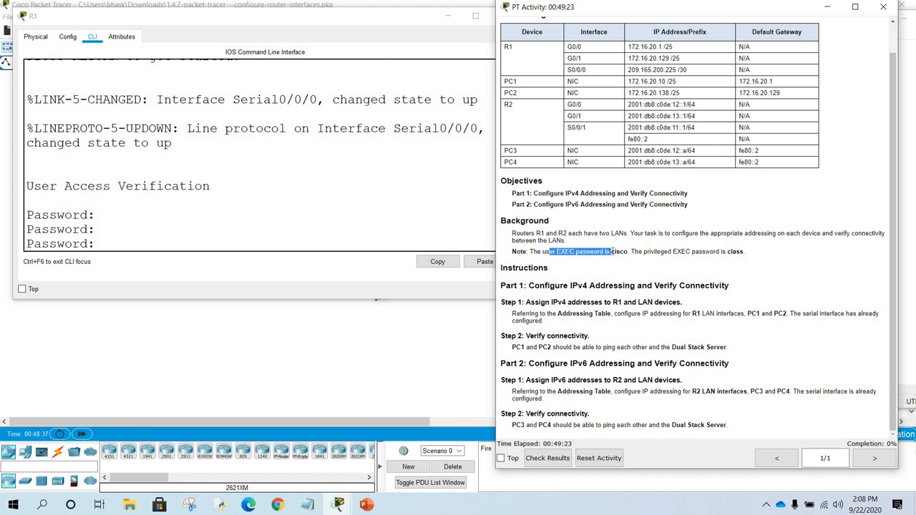
- Identify the user EXEC and privileged EXEC passwords in the Background note of the activity instructions
{"action": "left_click", "coordinate": [612, 252]}
{"action": "double_click", "coordinate": [626, 251]}
{"action": "left_click_drag", "start_coordinate": [545, 251], "coordinate": [602, 251]}
{"action": "double_click", "coordinate": [623, 251]}
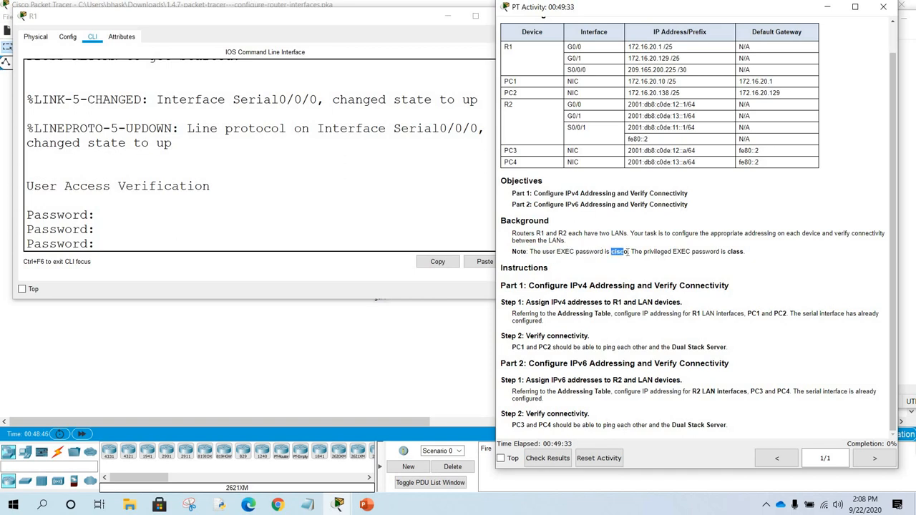
{"action": "double_click", "coordinate": [736, 251]}
- Log in to R1's console with the user EXEC password and enter privileged EXEC mode with the enable password
{"action": "left_click", "coordinate": [281, 220]}
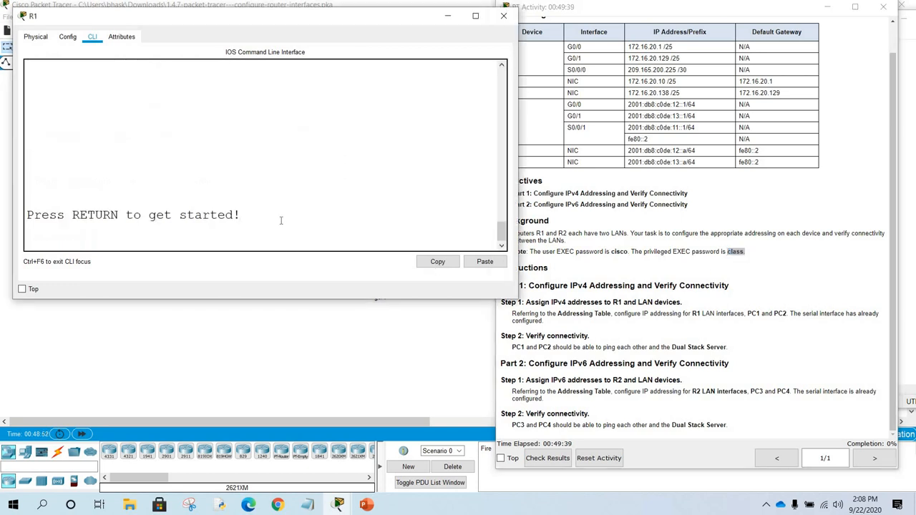
{"action": "key", "text": "Return"}
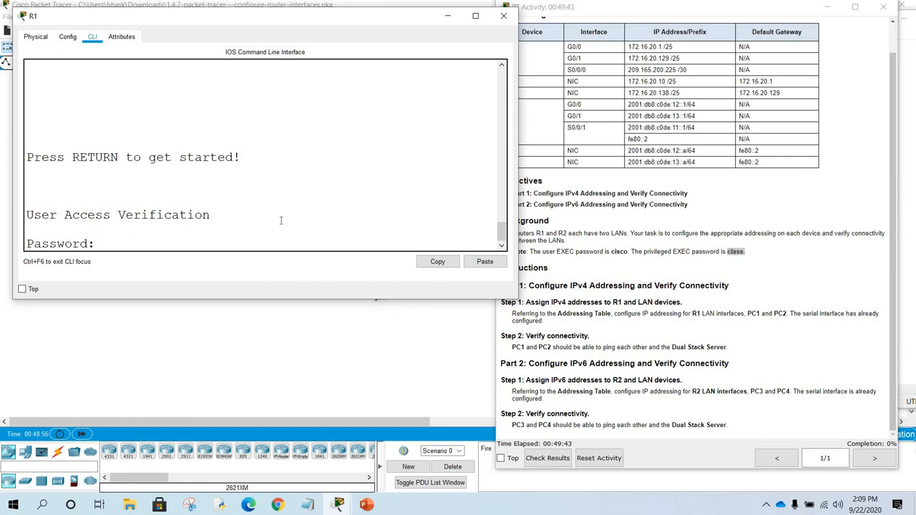
{"action": "key", "text": "Return"}
{"action": "key", "text": "Return"}
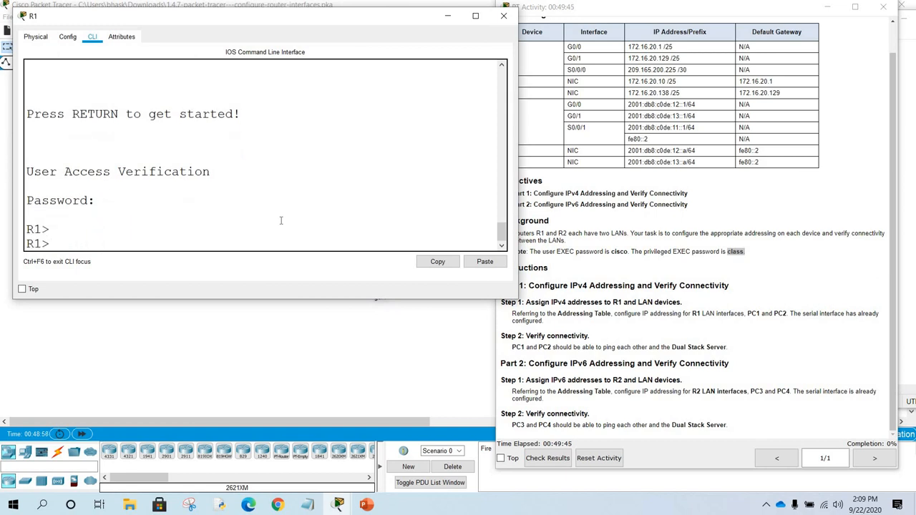
{"action": "type", "text": "en"}
{"action": "key", "text": "Return"}
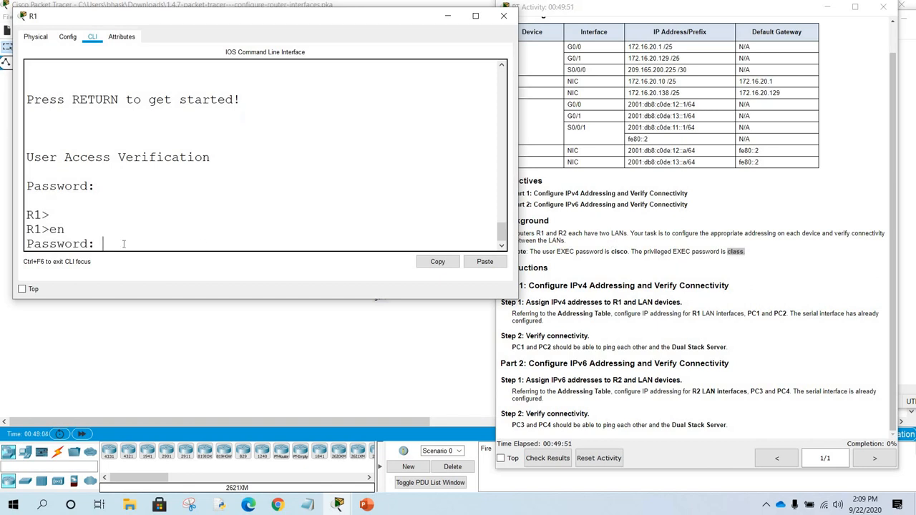
{"action": "key", "text": "Return"}
{"action": "key", "text": "Return"}
{"action": "key", "text": "Return"}
- Exit R1's console session and restart it at the user access password prompt
{"action": "type", "text": "e"}
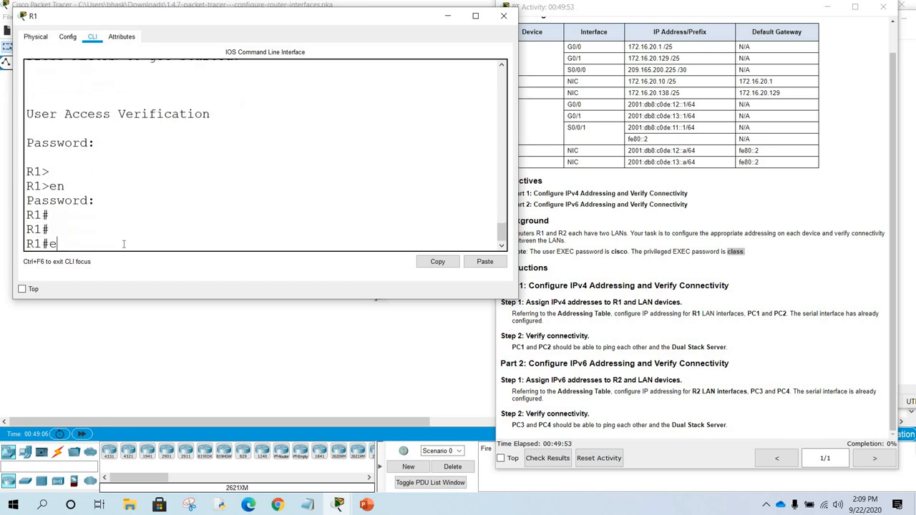
{"action": "type", "text": "xit"}
{"action": "key", "text": "Return"}
{"action": "key", "text": "Return"}
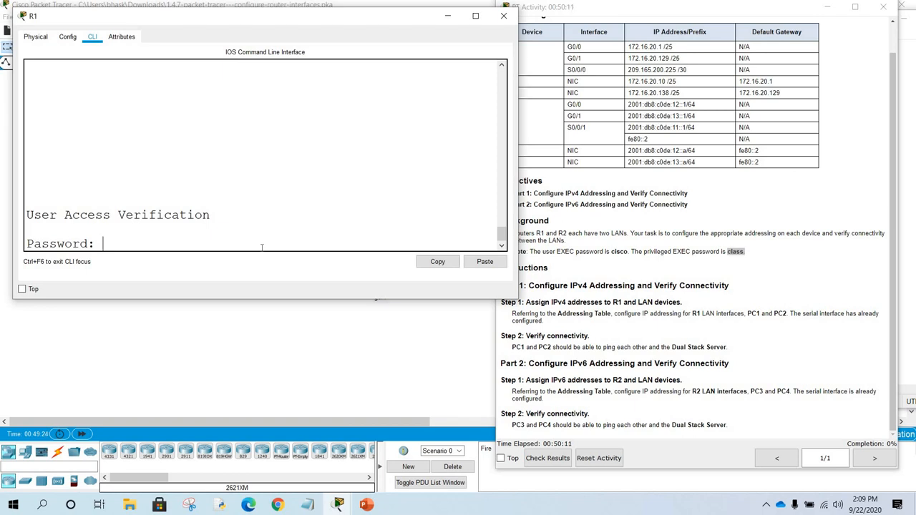
- Enter the user EXEC password on R1 again, and reach privileged EXEC mode with en and the enable password
{"action": "key", "text": "Return"}
{"action": "key", "text": "Return"}
{"action": "type", "text": "en"}
{"action": "key", "text": "Return"}
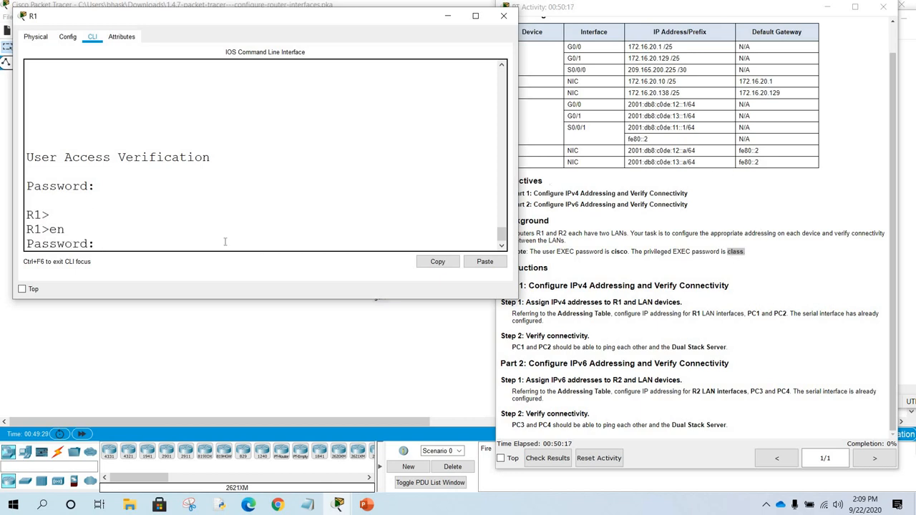
{"action": "key", "text": "Return"}
{"action": "key", "text": "Return"}
{"action": "key", "text": "Return"}
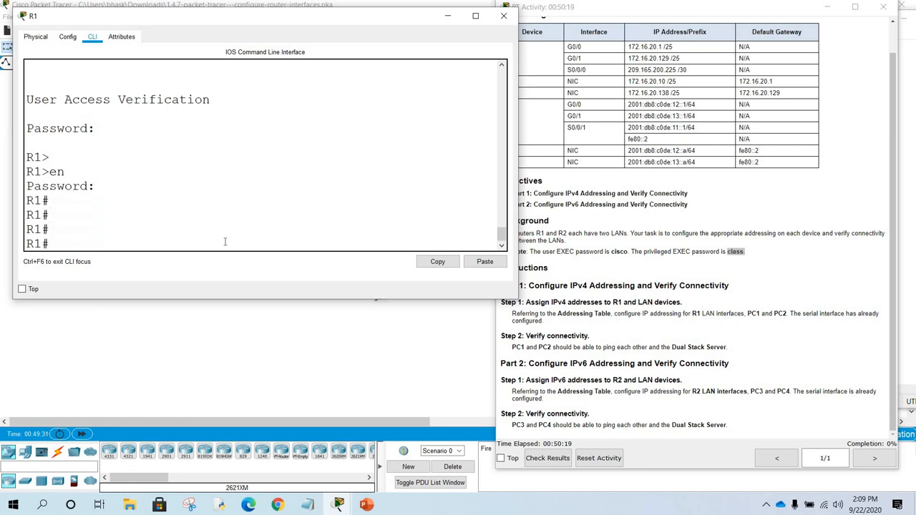
- Enter global configuration mode on R1 with conf t and paste in the g0/0 and g0/1 command blocks copied from Notepad
{"action": "type", "text": "conf t"}
{"action": "key", "text": "Return"}
{"action": "key", "text": "Return"}
{"action": "key", "text": "Return"}
{"action": "key", "text": "Return"}
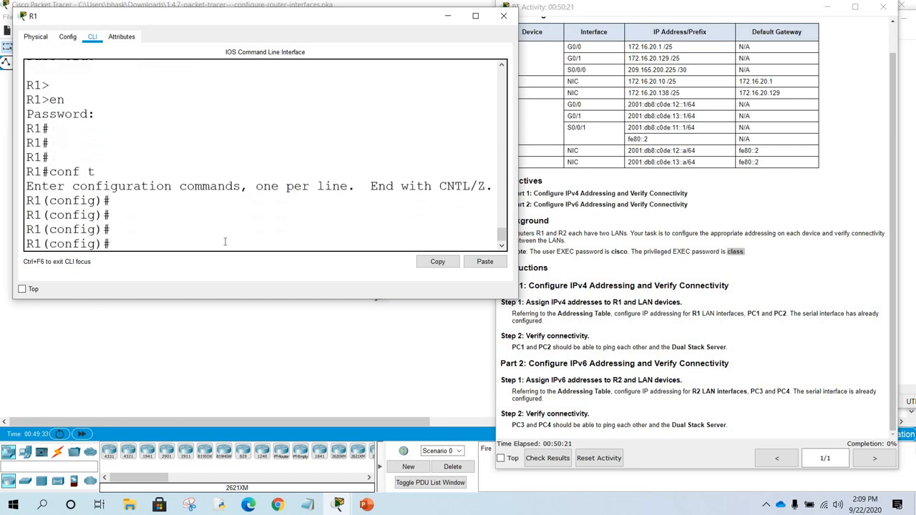
{"action": "left_click", "coordinate": [308, 504]}
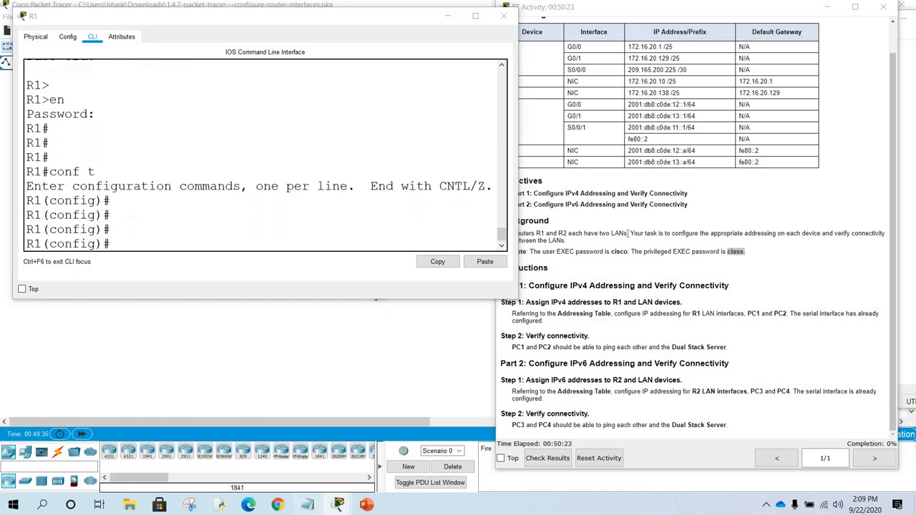
{"action": "right_click", "coordinate": [554, 110]}
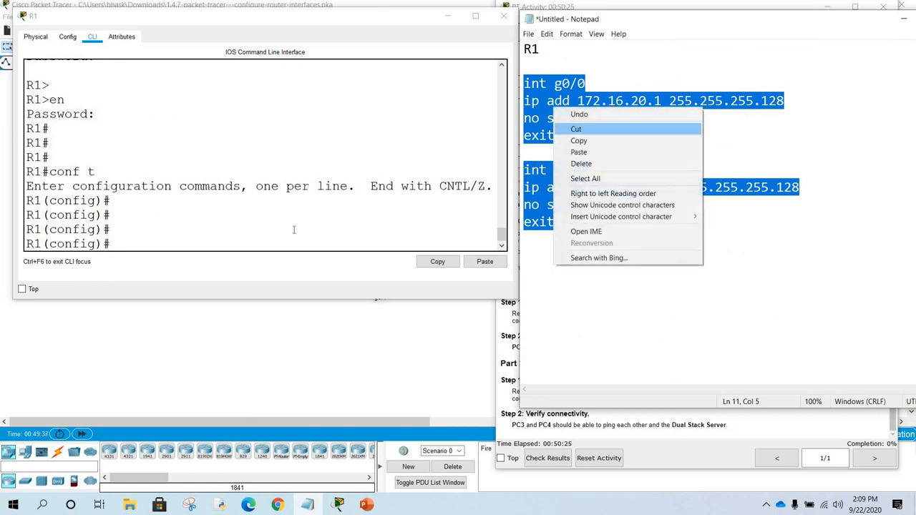
{"action": "left_click", "coordinate": [572, 139]}
{"action": "left_click", "coordinate": [278, 245]}
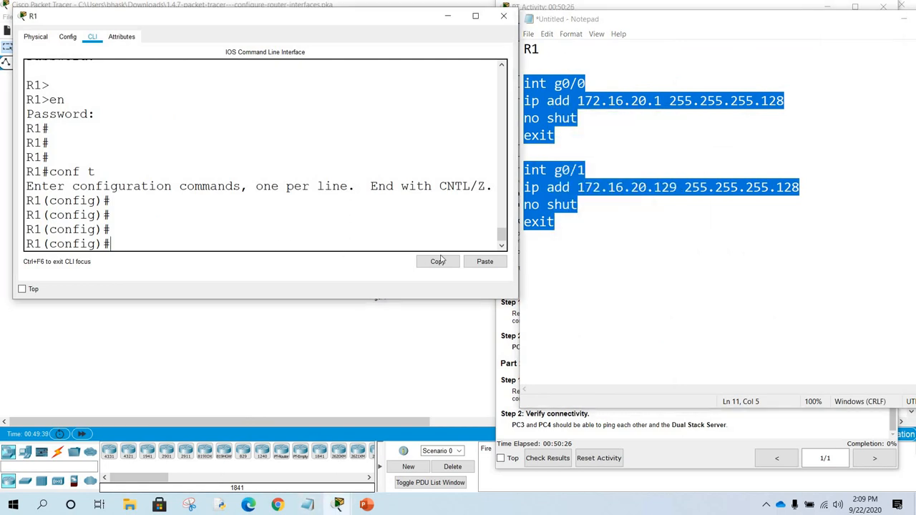
{"action": "left_click", "coordinate": [481, 261]}
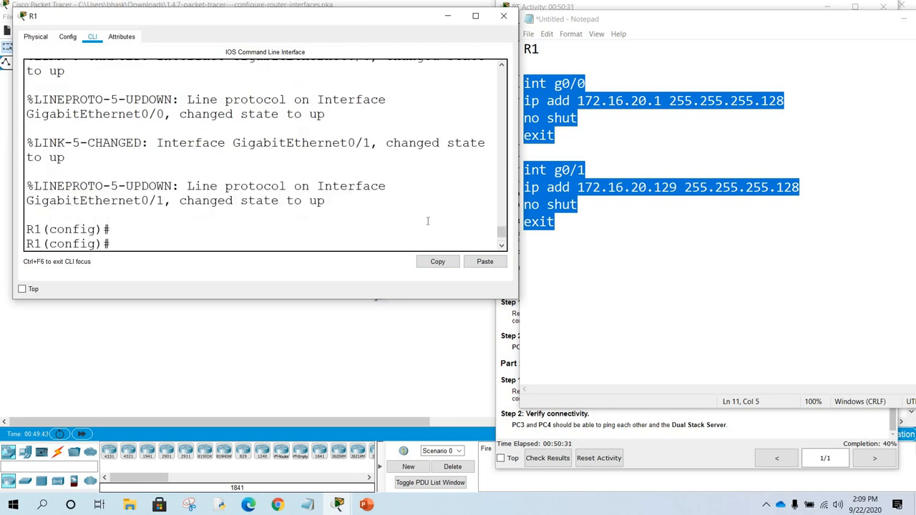
- Review the pasted commands, then leave configuration mode and display R1's running configuration with sh run
{"action": "scroll", "coordinate": [428, 221], "scroll_direction": "up", "scroll_amount": 4}
{"action": "scroll", "coordinate": [419, 215], "scroll_direction": "up", "scroll_amount": 3}
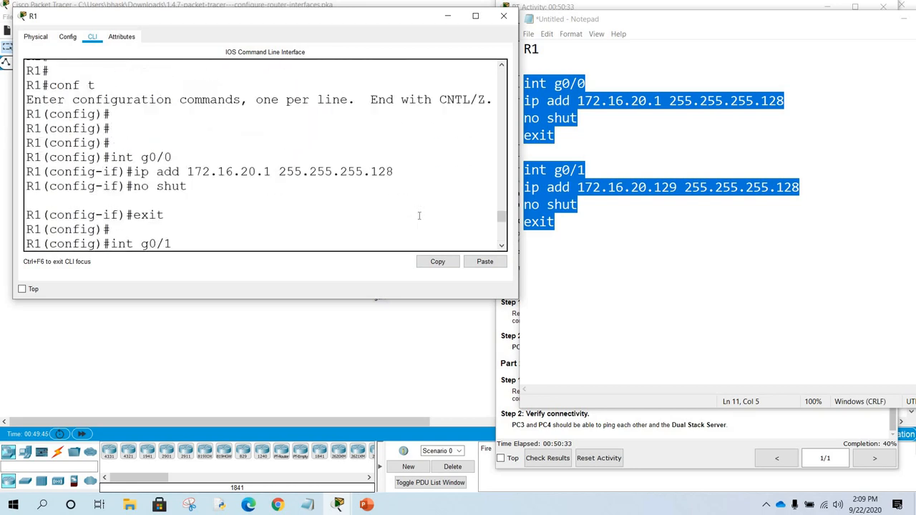
{"action": "scroll", "coordinate": [419, 215], "scroll_direction": "down", "scroll_amount": 10}
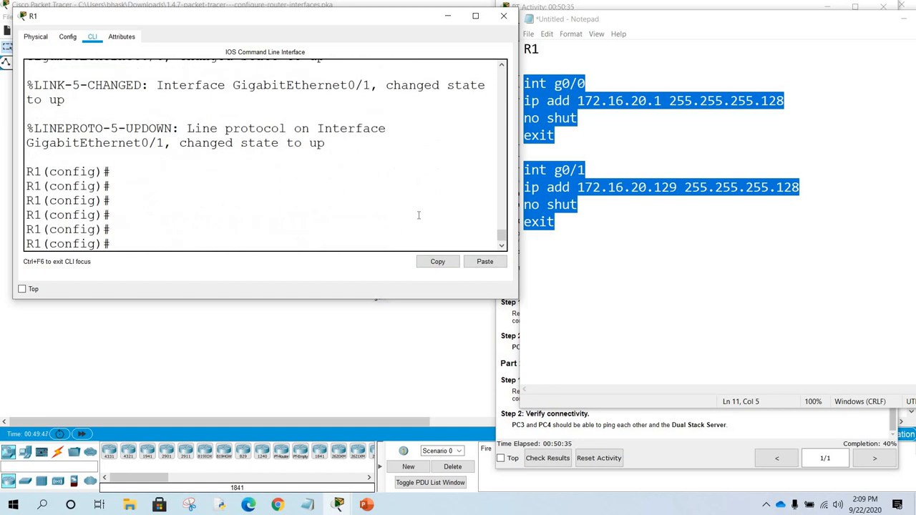
{"action": "key", "text": "ctrl+z"}
{"action": "key", "text": "Return"}
{"action": "type", "text": "sh"}
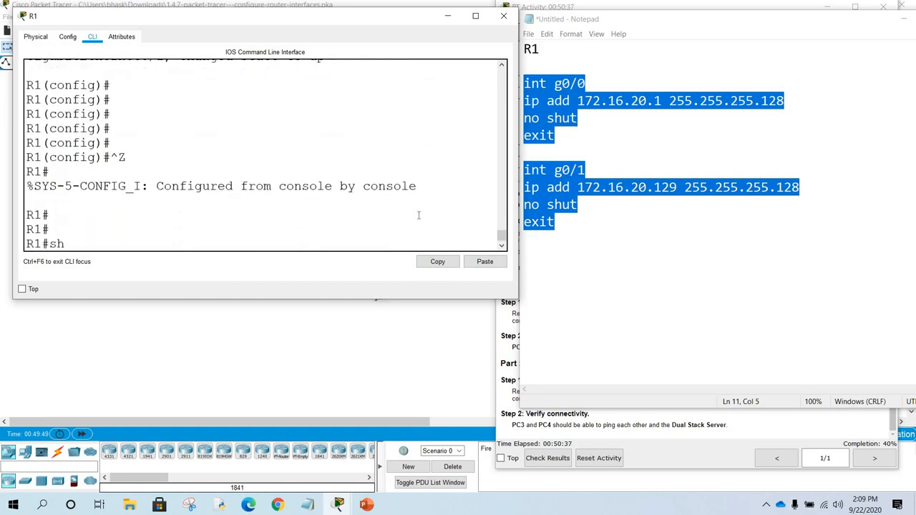
{"action": "type", "text": " run"}
{"action": "key", "text": "Return"}
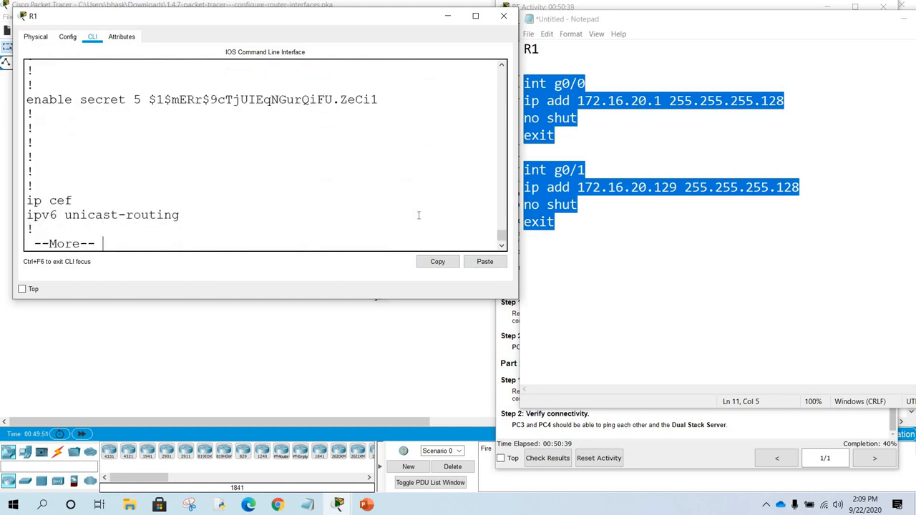
- Page through R1's running configuration to the interface section and examine the GigabitEthernet0/0 and 0/1 addresses and masks in a taller console window
{"action": "key", "text": "Return"}
{"action": "key", "text": "Return"}
{"action": "key", "text": "Return"}
{"action": "key", "text": "Return"}
{"action": "key", "text": "Return"}
{"action": "key", "text": "Return"}
{"action": "key", "text": "Return"}
{"action": "key", "text": "Return"}
{"action": "key", "text": "Return"}
{"action": "key", "text": "Return"}
{"action": "key", "text": "Return"}
{"action": "key", "text": "Return"}
{"action": "key", "text": "Return"}
{"action": "key", "text": "Return"}
{"action": "key", "text": "Return"}
{"action": "key", "text": "Return"}
{"action": "key", "text": "Return"}
{"action": "key", "text": "Return"}
{"action": "key", "text": "Return"}
{"action": "key", "text": "Return"}
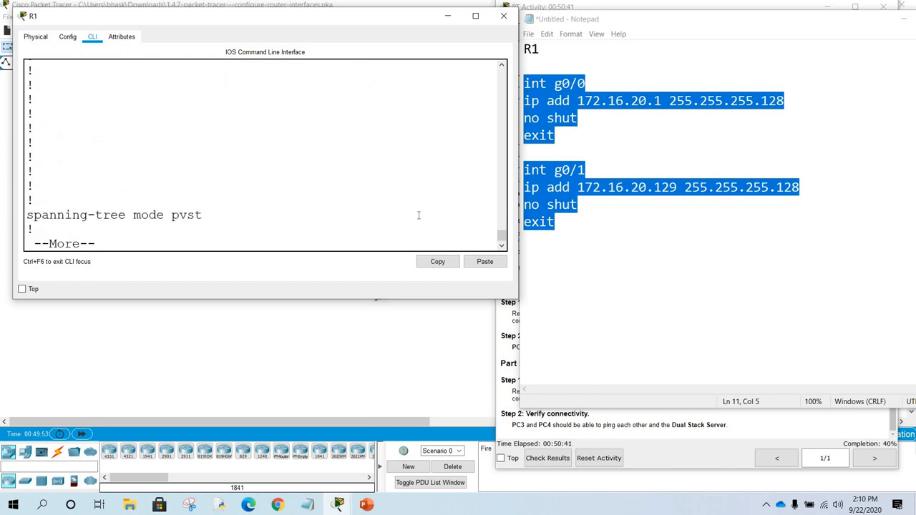
{"action": "key", "text": "Return"}
{"action": "key", "text": "Return"}
{"action": "key", "text": "Return"}
{"action": "key", "text": "Return"}
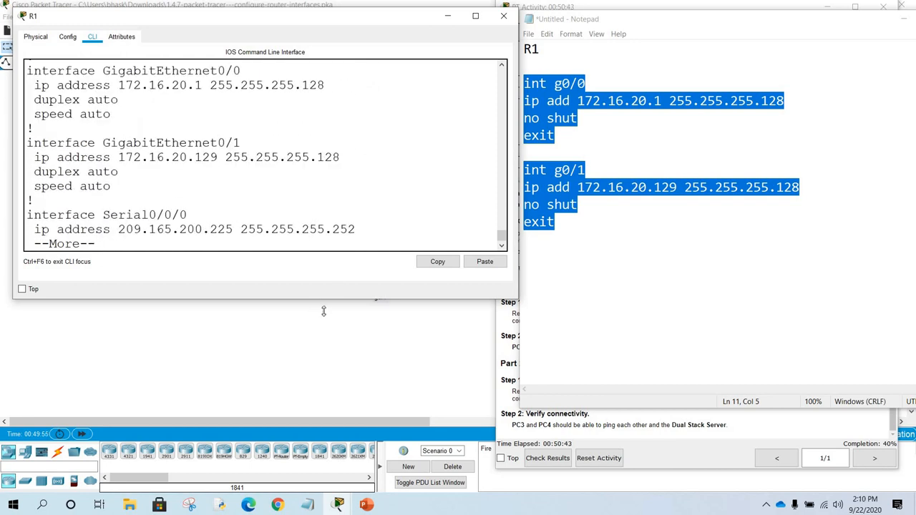
{"action": "left_click_drag", "start_coordinate": [327, 376], "coordinate": [328, 376]}
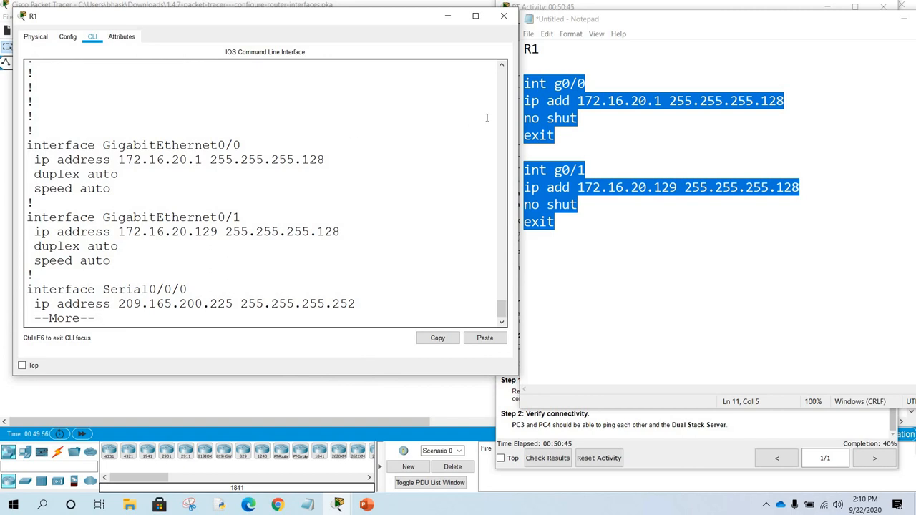
{"action": "left_click_drag", "start_coordinate": [36, 162], "coordinate": [210, 162]}
{"action": "left_click_drag", "start_coordinate": [250, 220], "coordinate": [265, 228]}
{"action": "left_click_drag", "start_coordinate": [367, 229], "coordinate": [415, 237]}
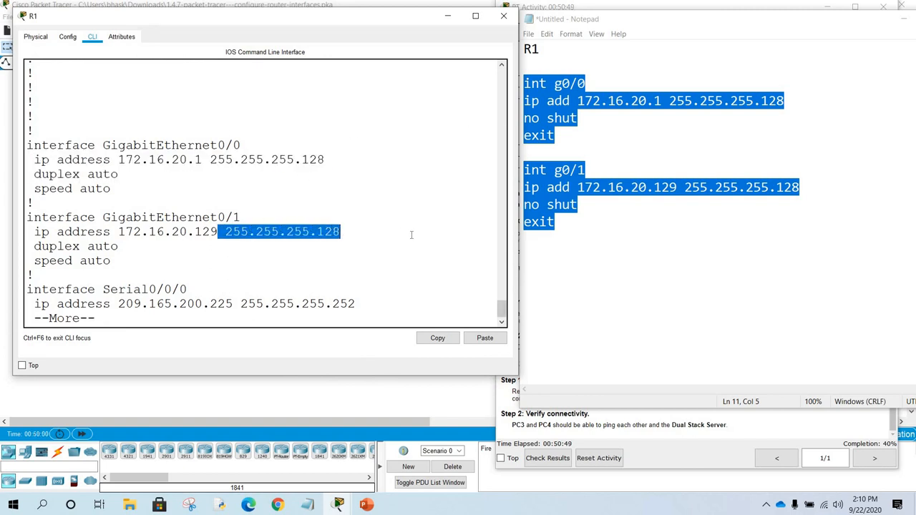
- Add a "verify" heading with the command "sh ip int brief" below the script in Notepad
{"action": "left_click", "coordinate": [588, 262]}
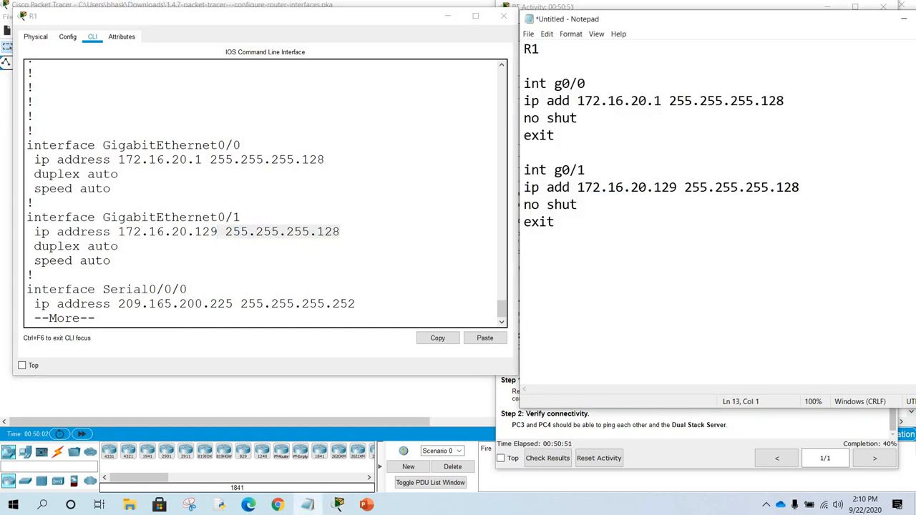
{"action": "type", "text": "verify"}
{"action": "key", "text": "Return"}
{"action": "key", "text": "Return"}
{"action": "type", "text": "sh ip int "}
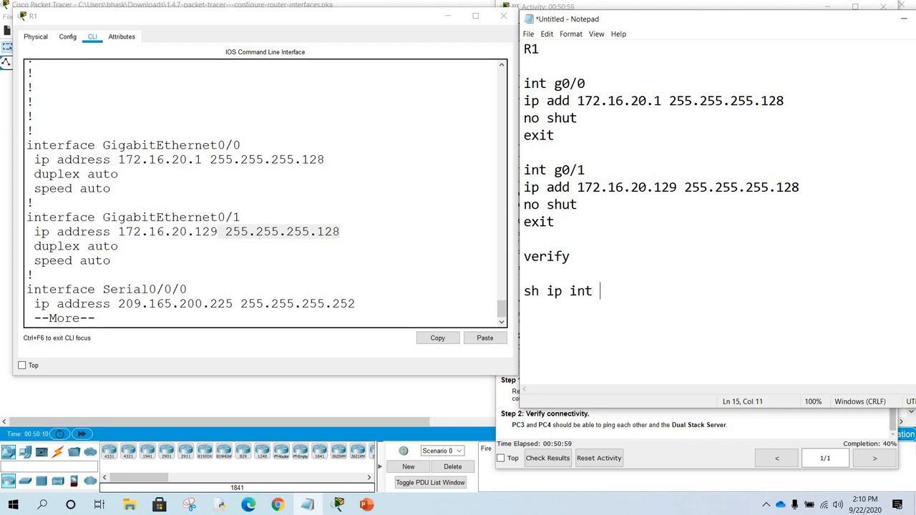
{"action": "type", "text": "brief"}
{"action": "key", "text": "shift+Home"}
- Leave the running configuration listing, run sh ip int brief on R1, and widen the console window to fit the interface summary
{"action": "left_click", "coordinate": [415, 317]}
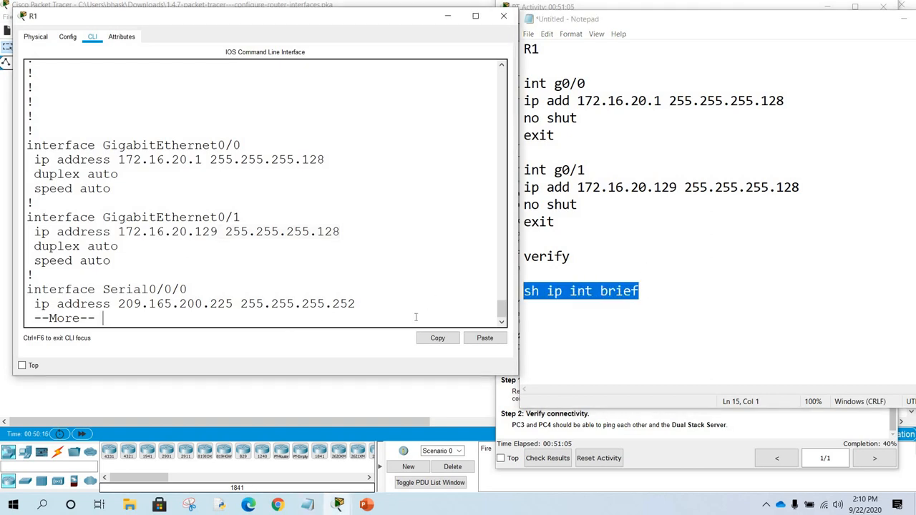
{"action": "key", "text": "Return"}
{"action": "key", "text": "Return"}
{"action": "key", "text": "Return"}
{"action": "key", "text": "Return"}
{"action": "key", "text": "Return"}
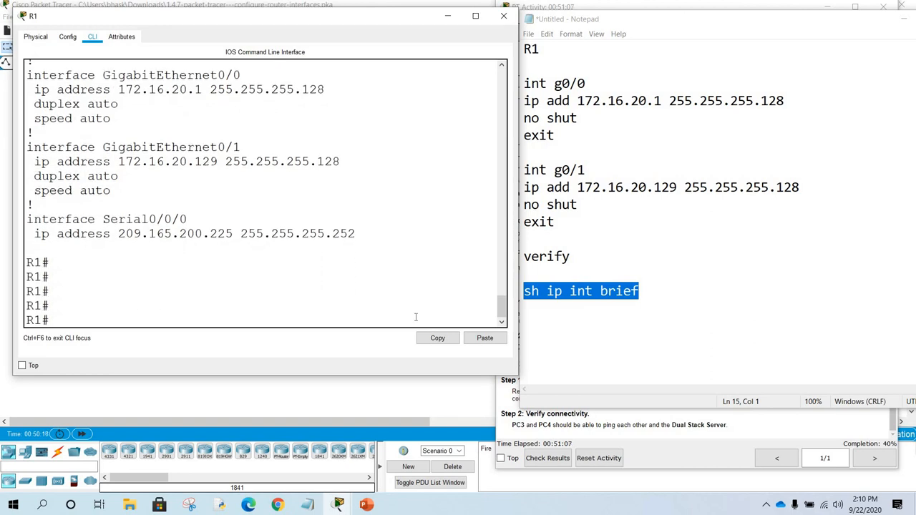
{"action": "type", "text": "sh ip int br"}
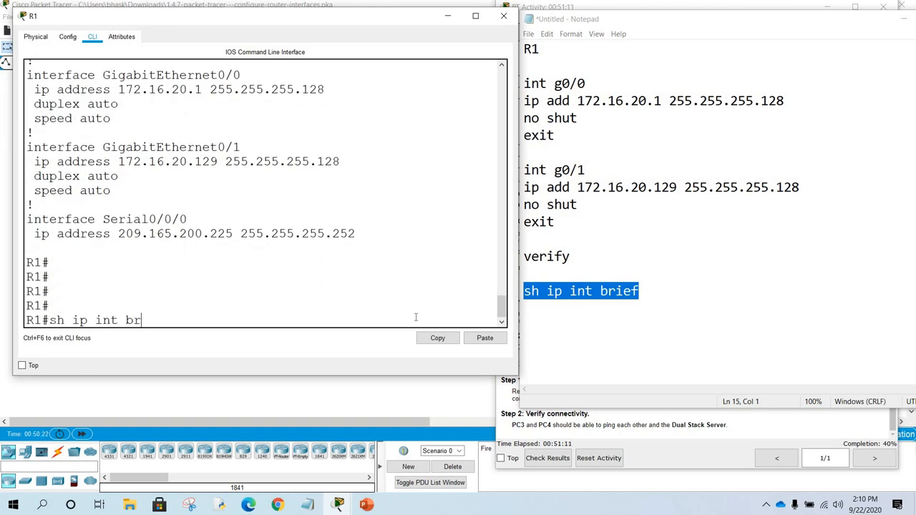
{"action": "key", "text": "Tab"}
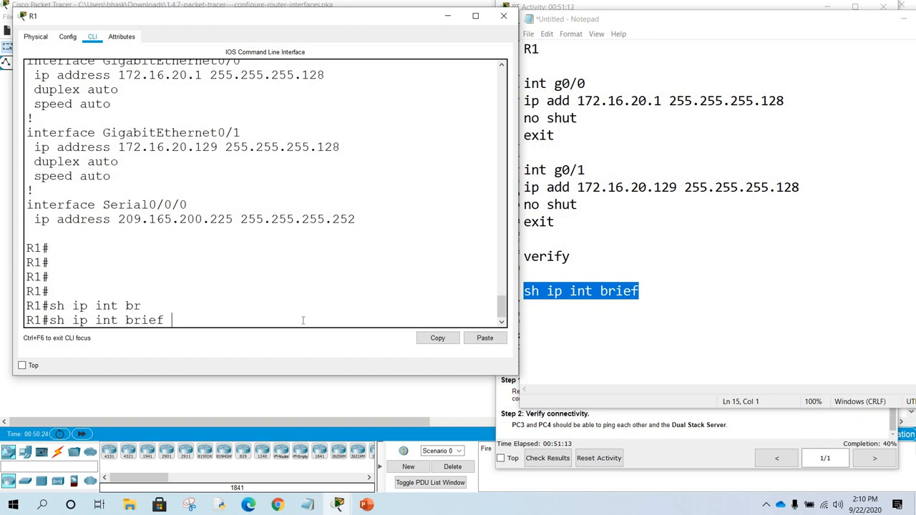
{"action": "left_click_drag", "start_coordinate": [49, 321], "coordinate": [190, 321]}
{"action": "left_click", "coordinate": [190, 322]}
{"action": "key", "text": "Return"}
{"action": "left_click_drag", "start_coordinate": [506, 115], "coordinate": [816, 114]}
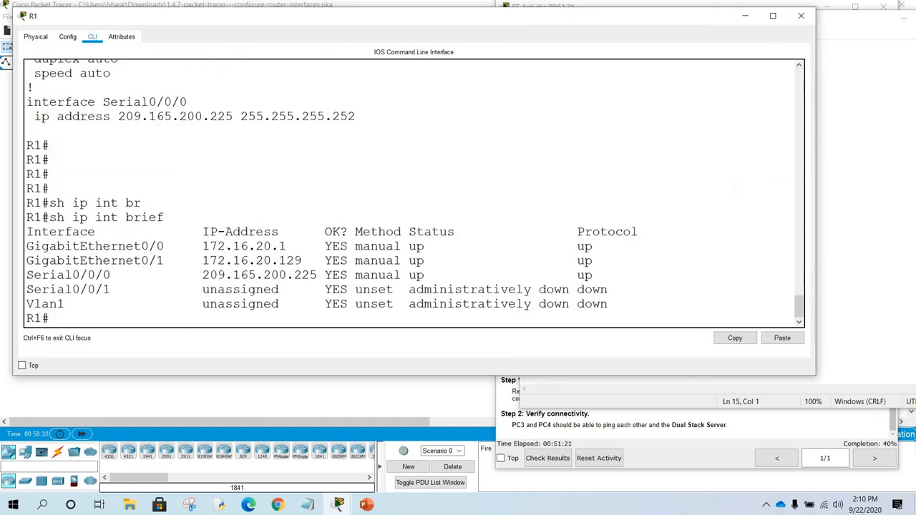
- Check the IP address and protocol status of both GigabitEthernet interfaces in the summary, and move R1's window off the topology
{"action": "left_click_drag", "start_coordinate": [49, 217], "coordinate": [171, 217]}
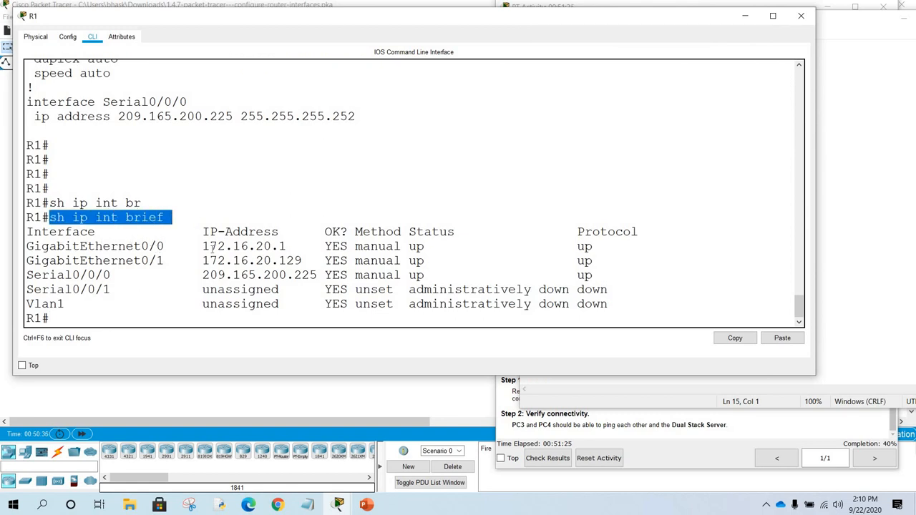
{"action": "left_click_drag", "start_coordinate": [204, 246], "coordinate": [347, 246]}
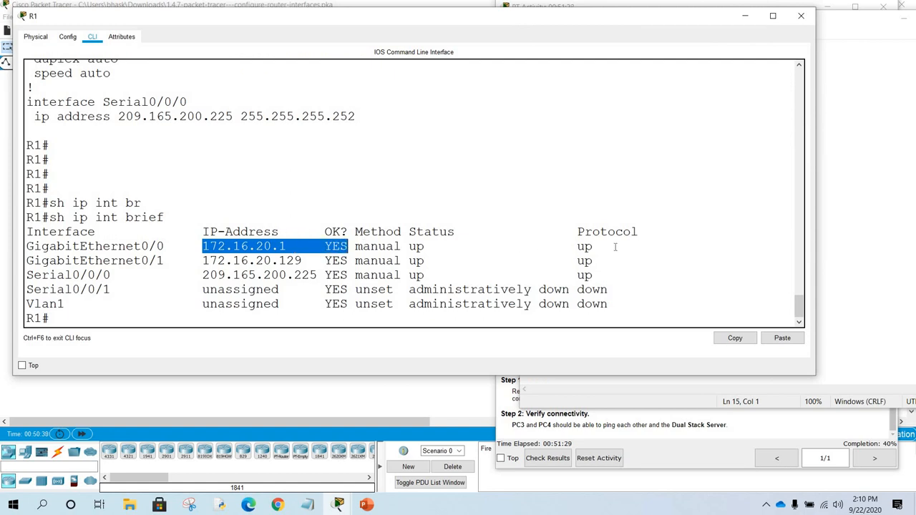
{"action": "left_click_drag", "start_coordinate": [615, 247], "coordinate": [577, 246]}
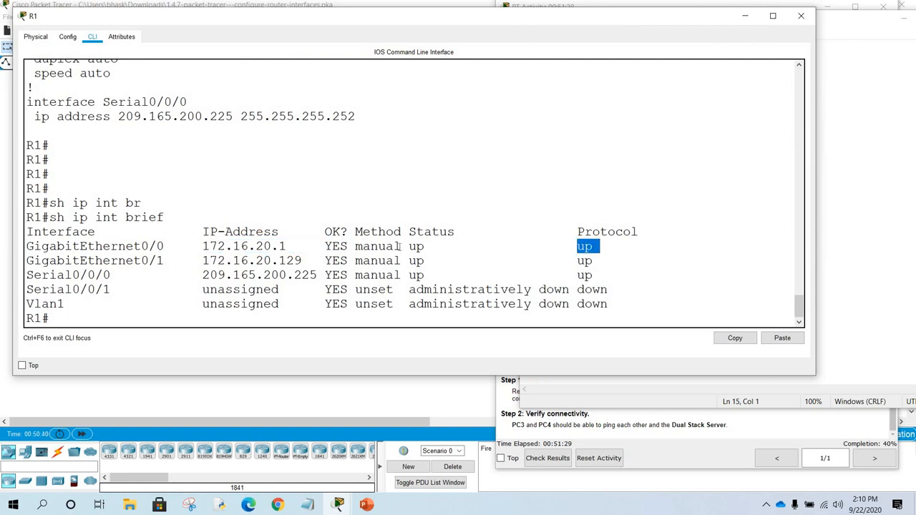
{"action": "left_click", "coordinate": [27, 261]}
{"action": "left_click_drag", "start_coordinate": [176, 266], "coordinate": [324, 262]}
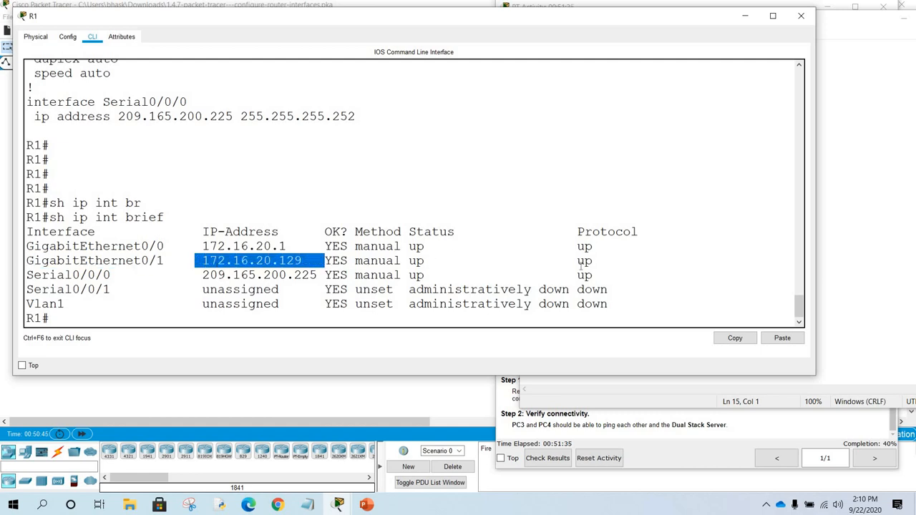
{"action": "left_click_drag", "start_coordinate": [601, 261], "coordinate": [577, 261]}
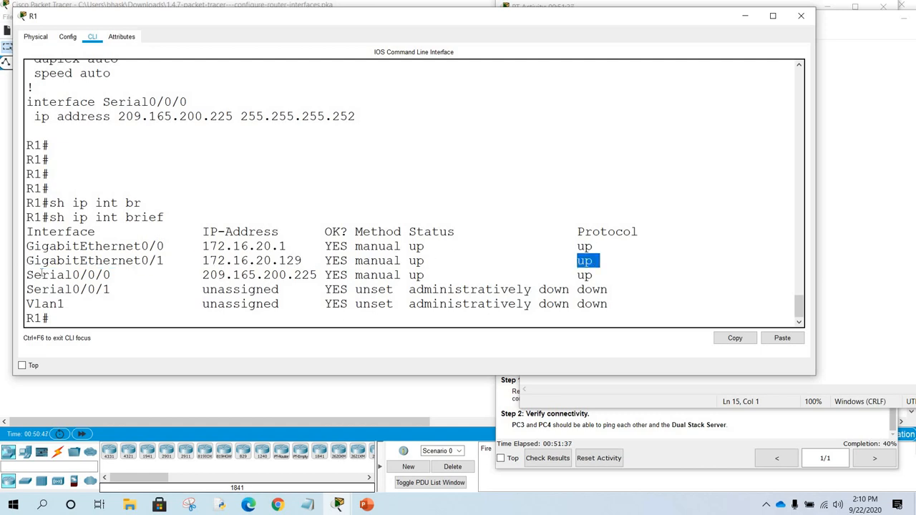
{"action": "left_click", "coordinate": [271, 55]}
{"action": "left_click_drag", "start_coordinate": [271, 22], "coordinate": [460, 73]}
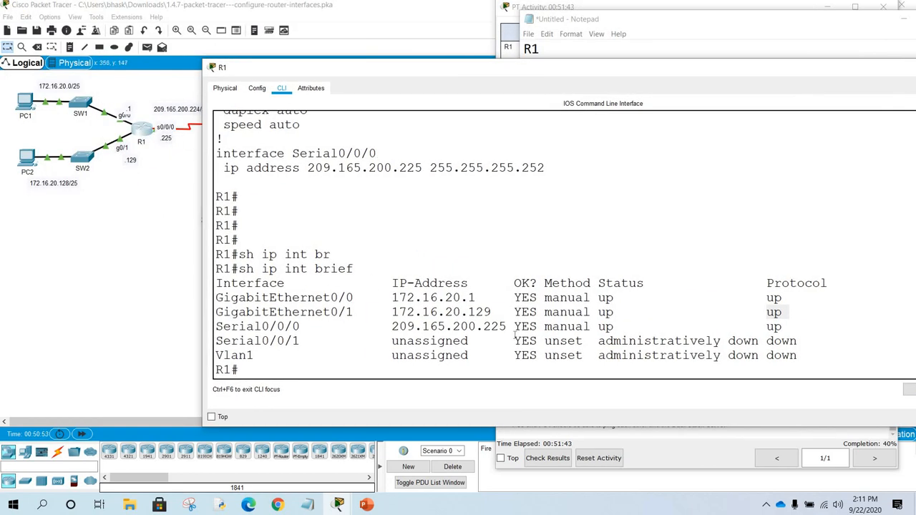
- Check the Serial0/0/0 address and status in R1's interface summary and highlight the sh ip int brief command that produced it
{"action": "left_click_drag", "start_coordinate": [391, 326], "coordinate": [788, 326]}
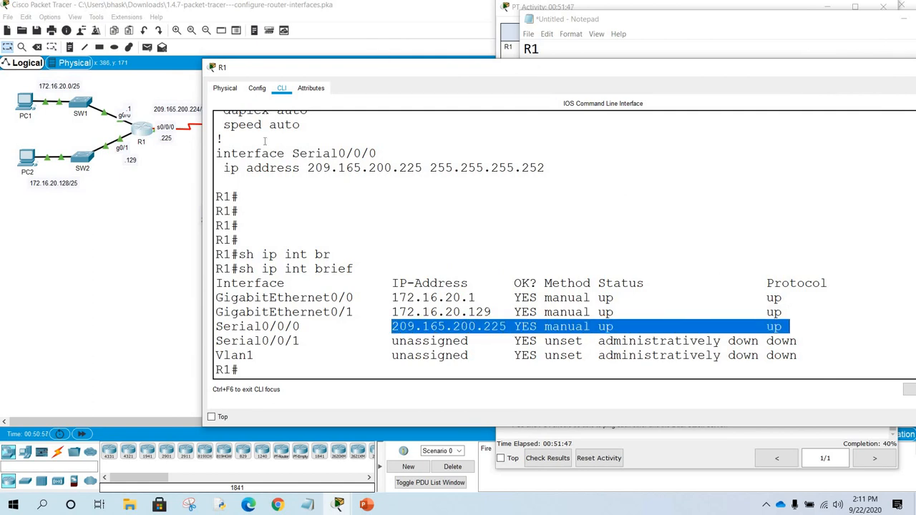
{"action": "left_click_drag", "start_coordinate": [476, 67], "coordinate": [315, 50]}
{"action": "left_click_drag", "start_coordinate": [78, 252], "coordinate": [208, 252]}
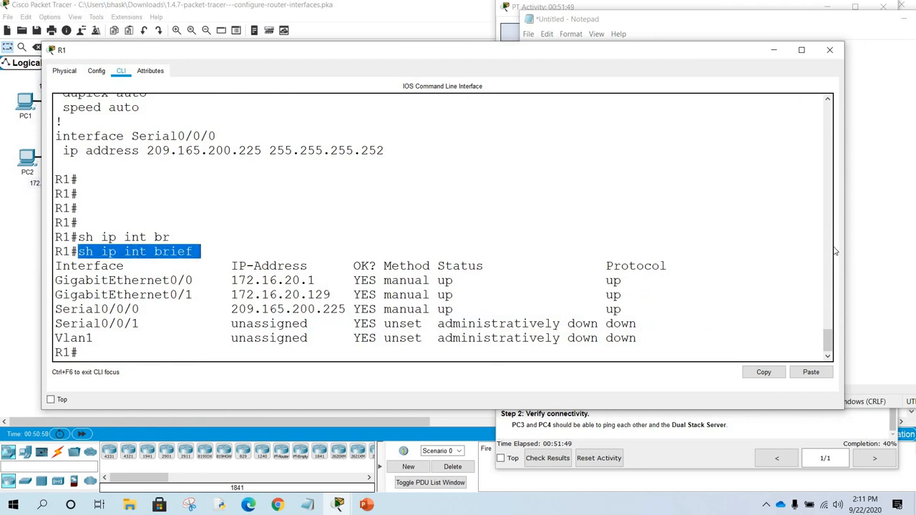
- Add the heading "how to remove the ip address" below the sh ip int brief line in Notepad
{"action": "left_click", "coordinate": [861, 239]}
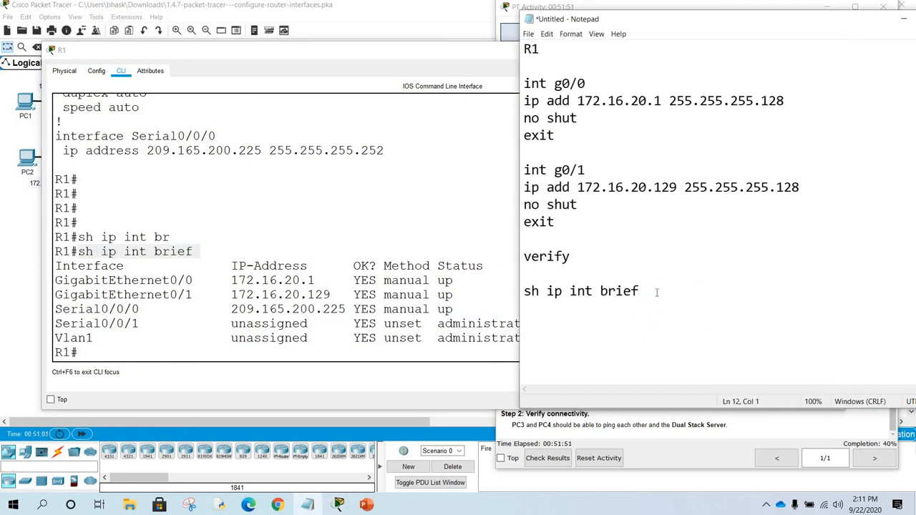
{"action": "key", "text": "Return"}
{"action": "key", "text": "Return"}
{"action": "type", "text": "how to rem"}
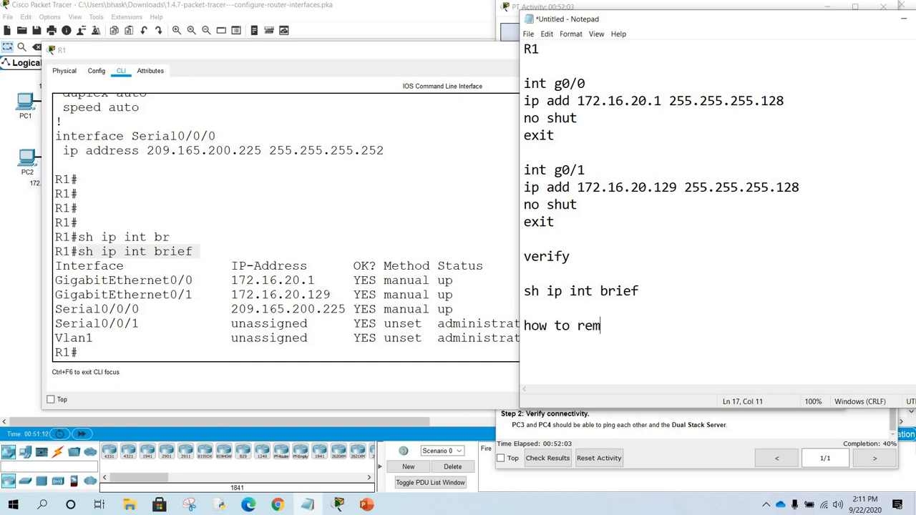
{"action": "type", "text": "ove the ip address"}
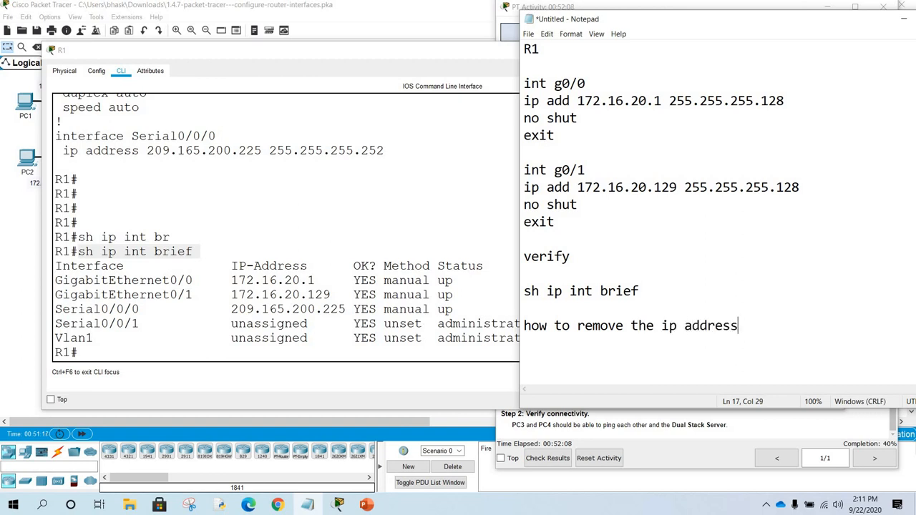
- Add the commands "int g0/0" and "no ip address" below the removal heading and mark that heading as a comment with "//"
{"action": "key", "text": "Return"}
{"action": "key", "text": "Return"}
{"action": "type", "text": "int g0"}
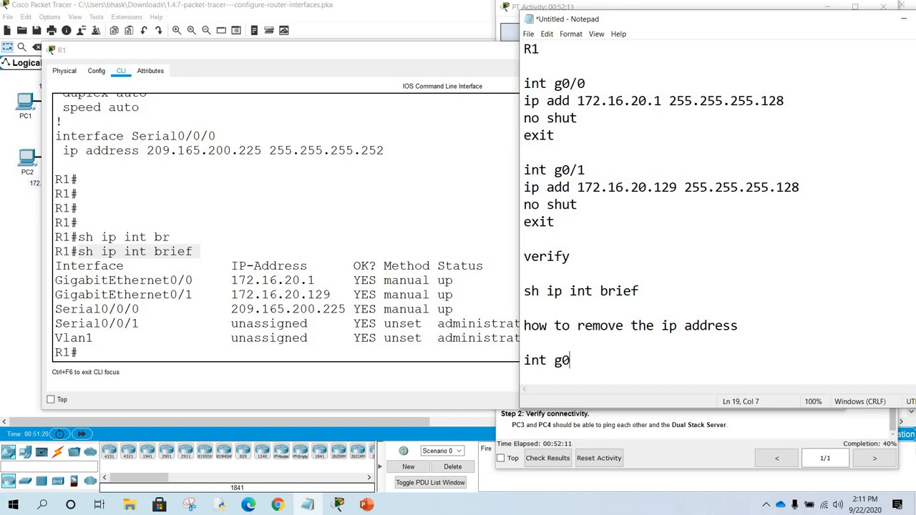
{"action": "type", "text": "/0"}
{"action": "key", "text": "Return"}
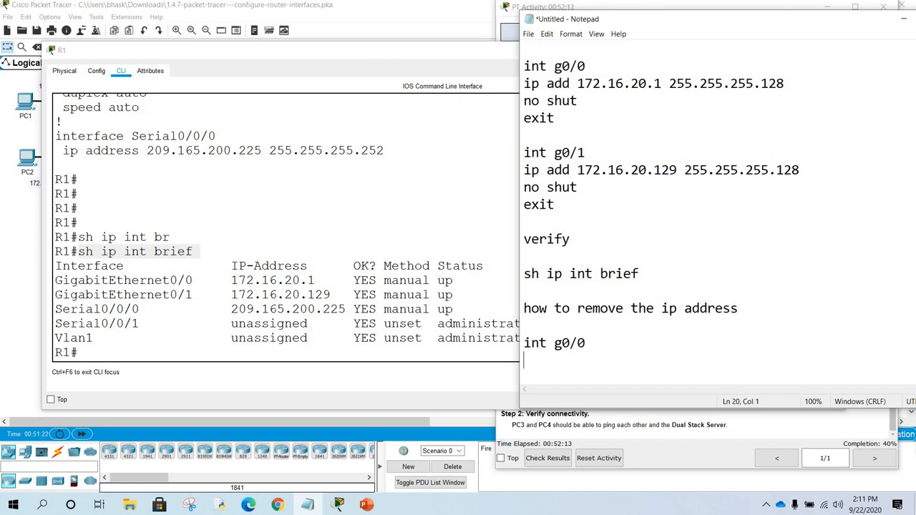
{"action": "type", "text": "no ip address"}
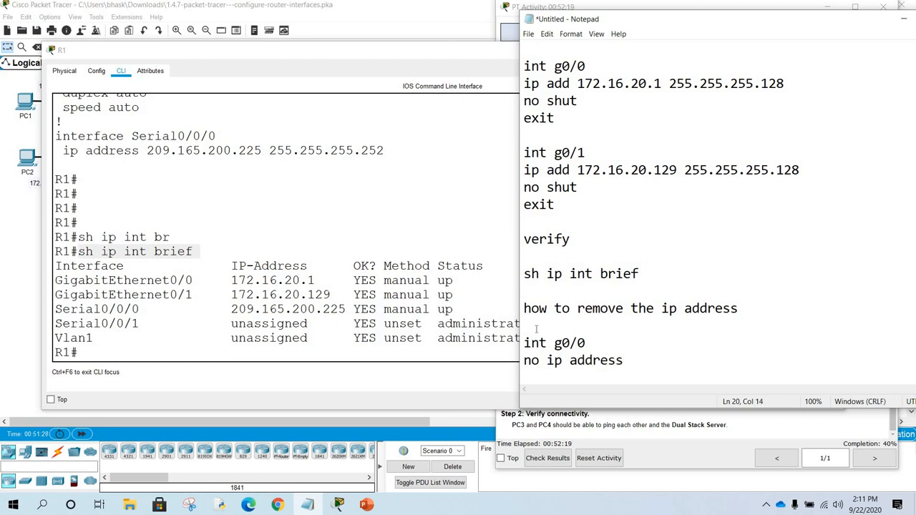
{"action": "left_click", "coordinate": [526, 308]}
{"action": "type", "text": "//"}
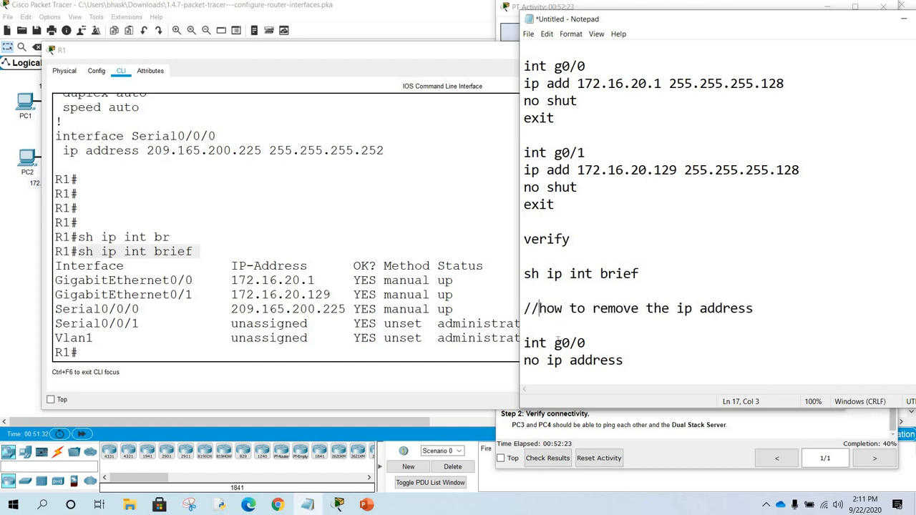
{"action": "left_click_drag", "start_coordinate": [524, 343], "coordinate": [644, 359]}
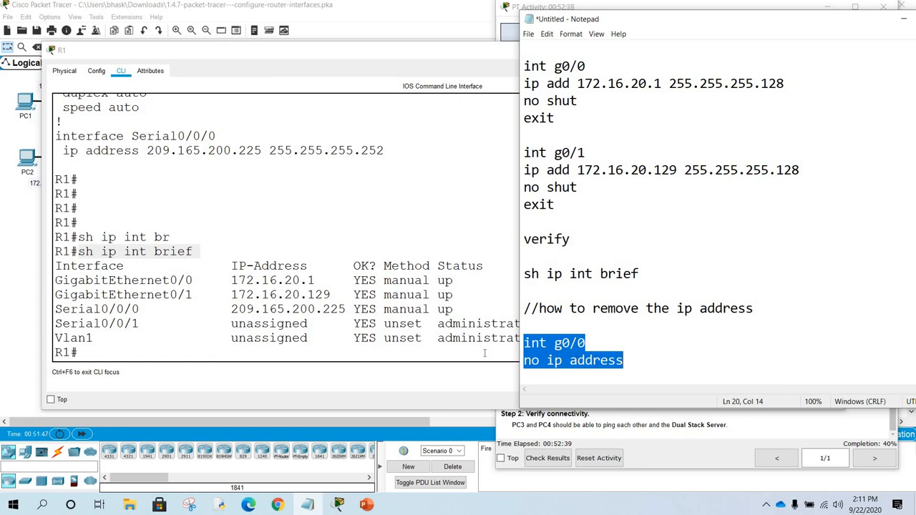
- Close R1's window and minimize Notepad to uncover the activity instructions
{"action": "left_click", "coordinate": [454, 353]}
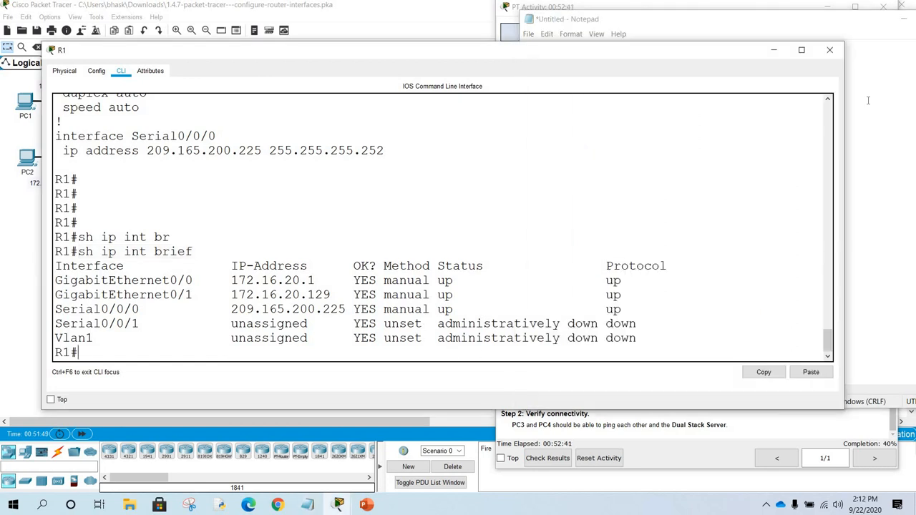
{"action": "left_click", "coordinate": [829, 50]}
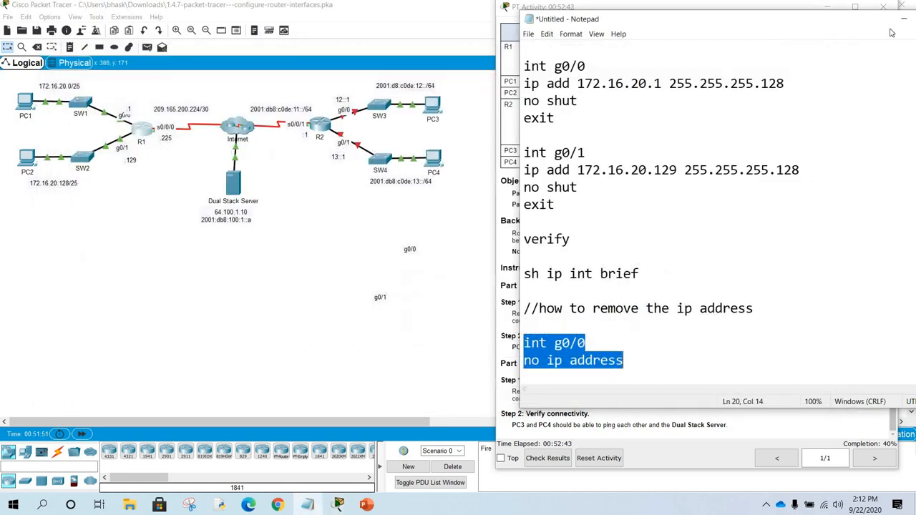
{"action": "left_click", "coordinate": [903, 19]}
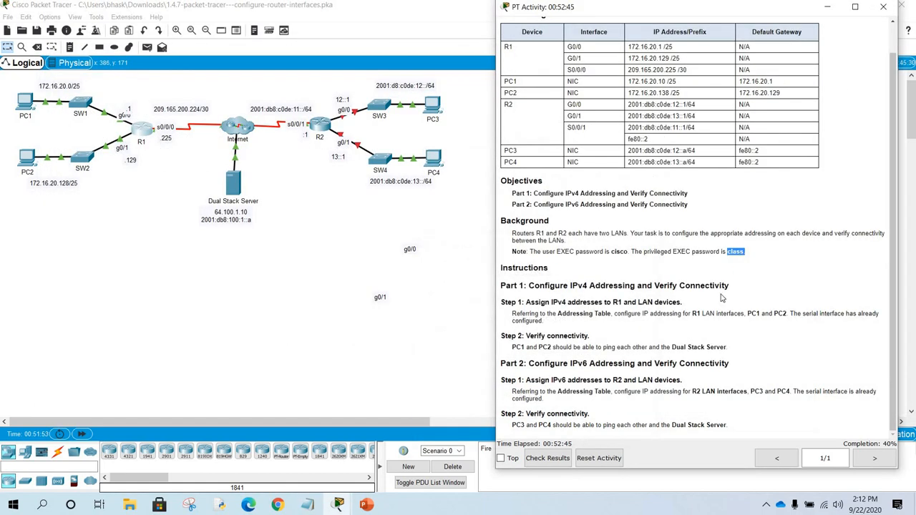
- Read the Part 1 Step 1 instruction for PC1 and PC2 and find their rows in the addressing table
{"action": "left_click", "coordinate": [628, 322]}
{"action": "left_click_drag", "start_coordinate": [747, 313], "coordinate": [793, 313]}
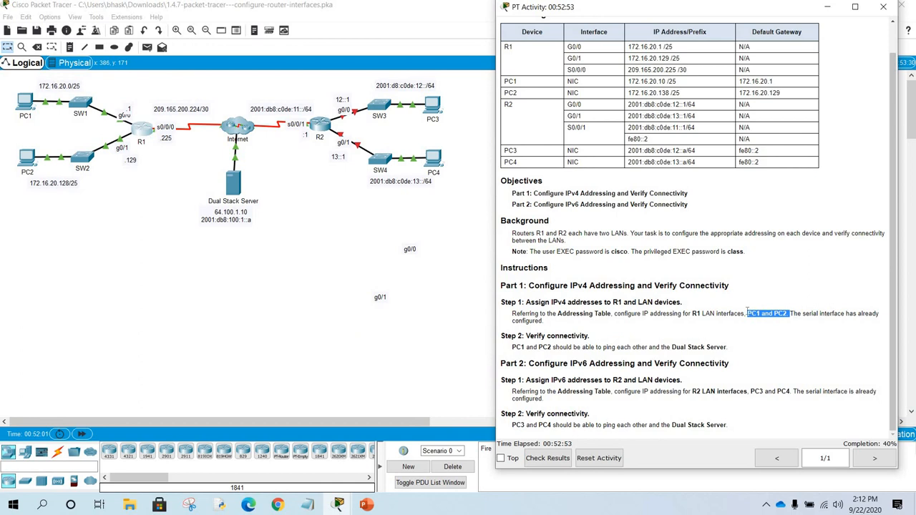
{"action": "scroll", "coordinate": [547, 124], "scroll_direction": "up", "scroll_amount": 1}
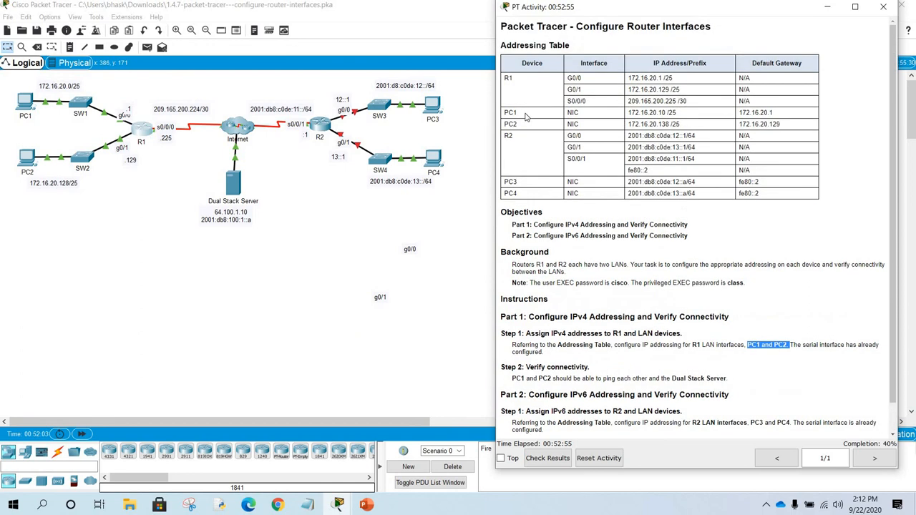
{"action": "left_click", "coordinate": [613, 118]}
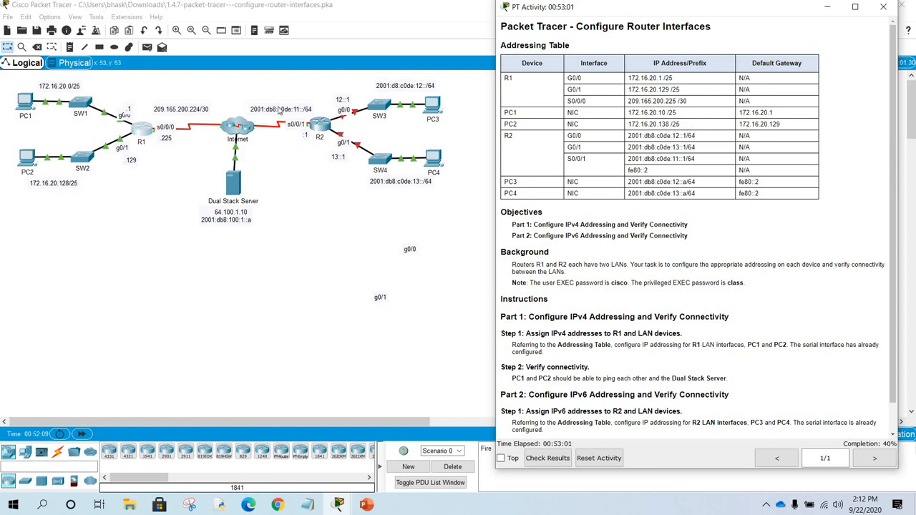
- Open PC1's IP Configuration and place it beside the activity's addressing table
{"action": "left_click", "coordinate": [24, 101]}
{"action": "left_click_drag", "start_coordinate": [361, 119], "coordinate": [74, 33]}
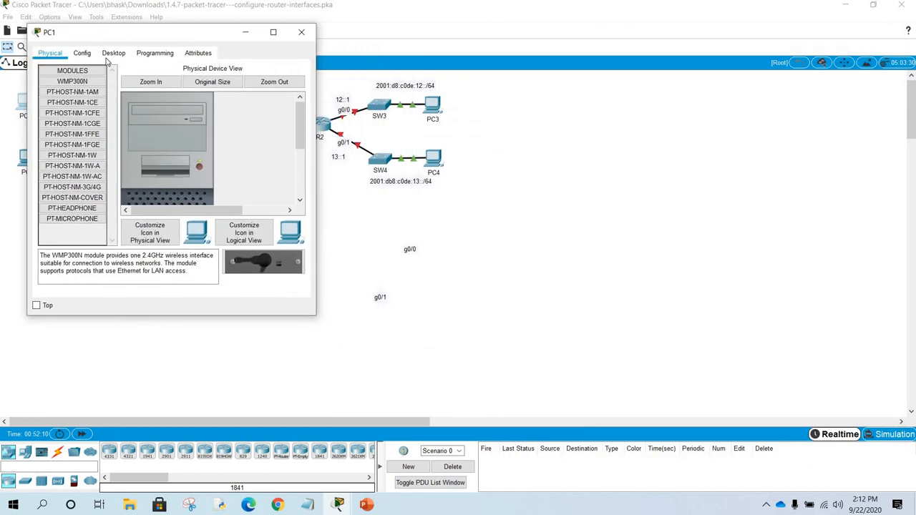
{"action": "left_click", "coordinate": [108, 55]}
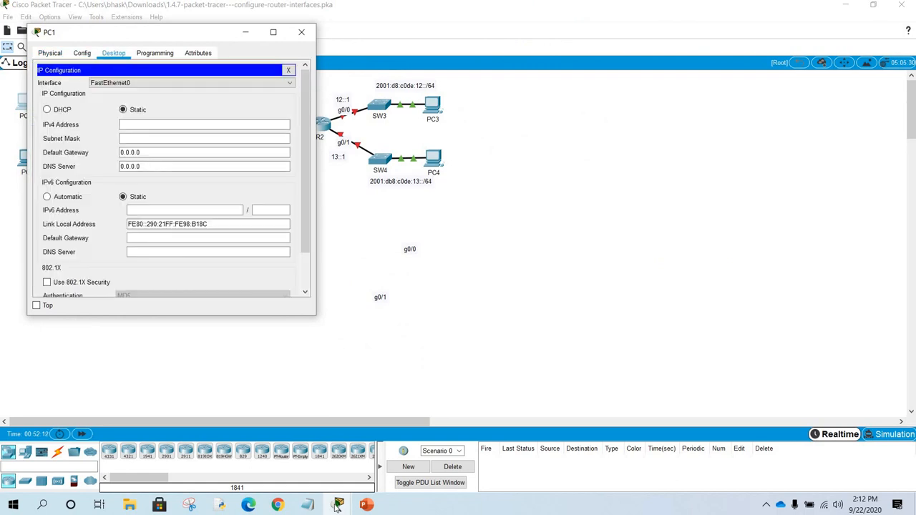
{"action": "mouse_move", "coordinate": [337, 504]}
{"action": "left_click", "coordinate": [339, 468]}
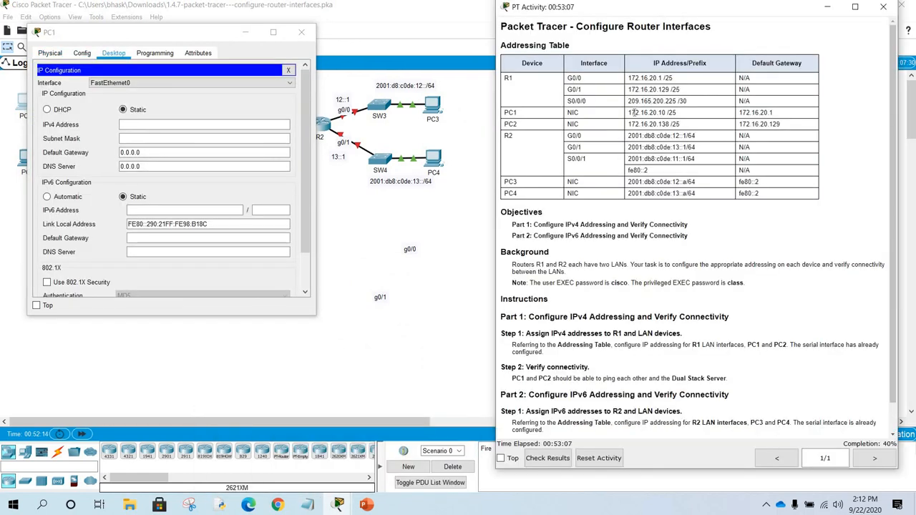
- Set PC1's IPv4 address to 172.16.20.10 and its subnet mask to 255.255.255.128
{"action": "left_click", "coordinate": [183, 127]}
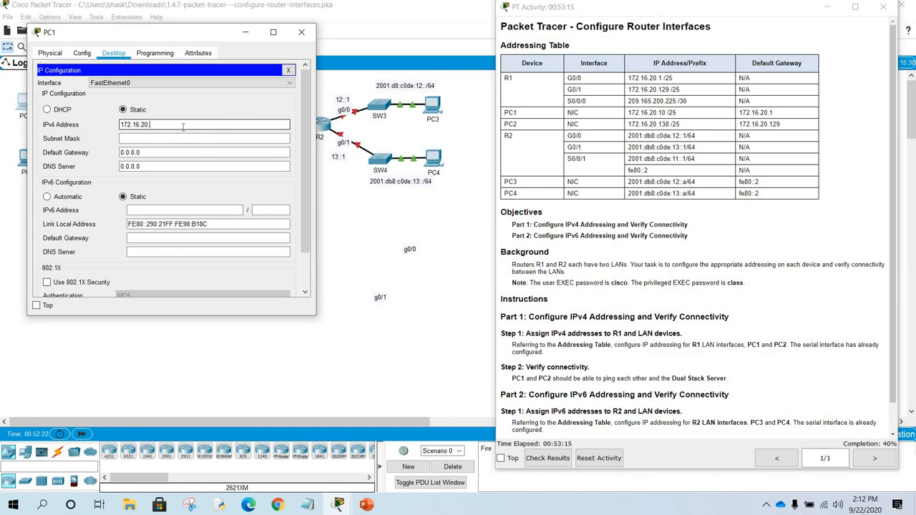
{"action": "key", "text": "ctrl+a"}
{"action": "key", "text": "ctrl+c"}
{"action": "left_click", "coordinate": [160, 139]}
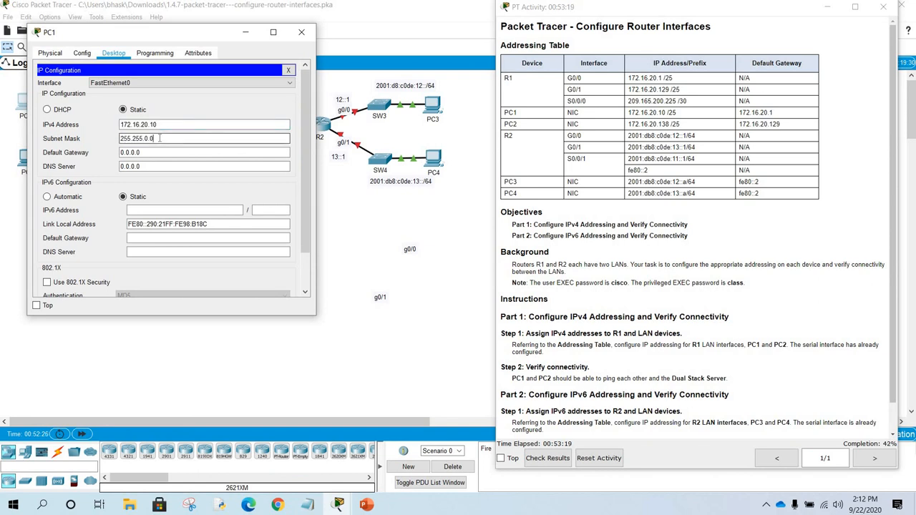
{"action": "key", "text": "BackSpace"}
{"action": "key", "text": "Tab"}
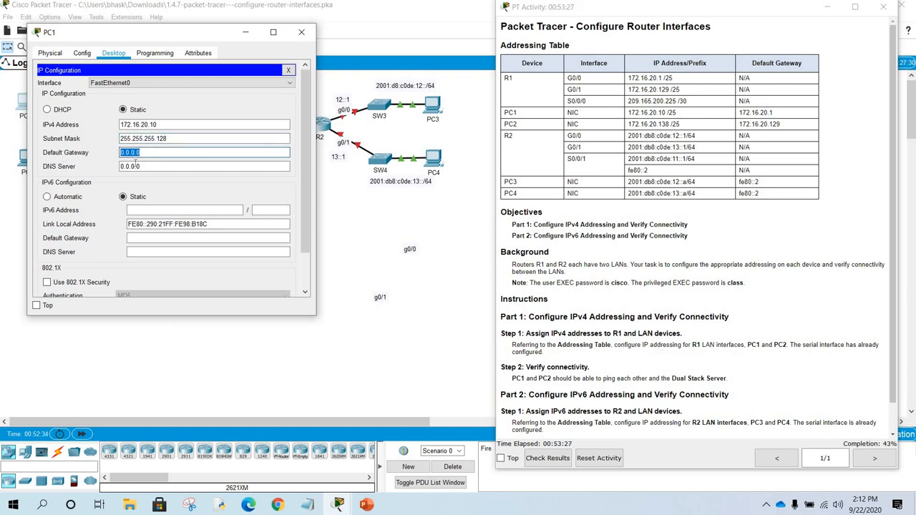
- Set PC1's IPv4 default gateway to 172.16.20.1 and close PC1's window
{"action": "key", "text": "ctrl+v"}
{"action": "key", "text": "BackSpace"}
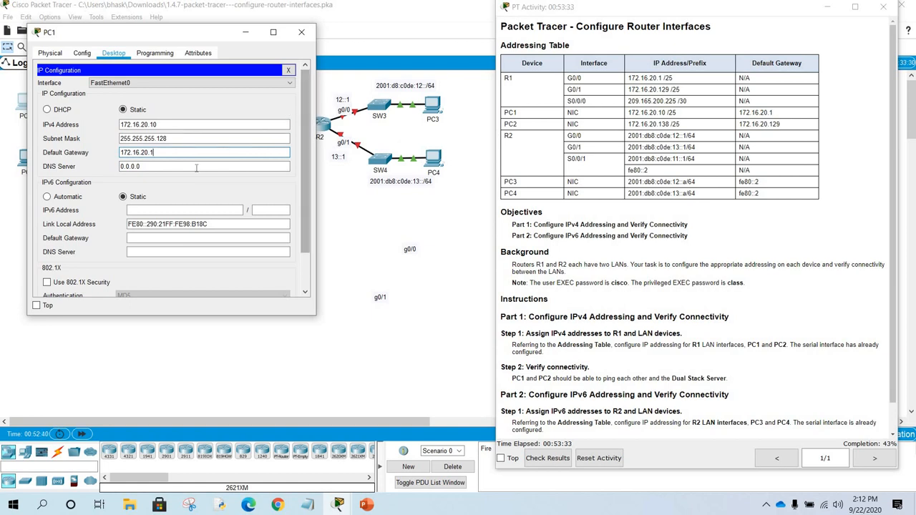
{"action": "left_click", "coordinate": [196, 167]}
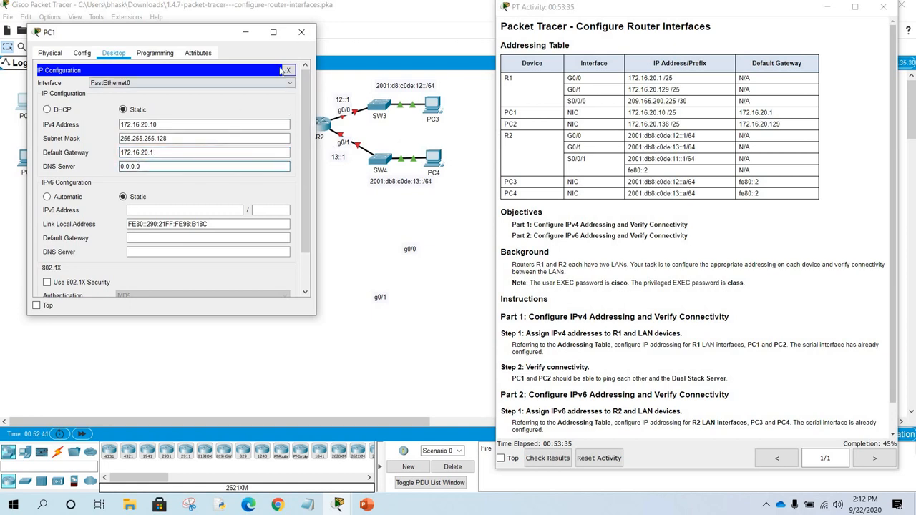
{"action": "left_click", "coordinate": [301, 32]}
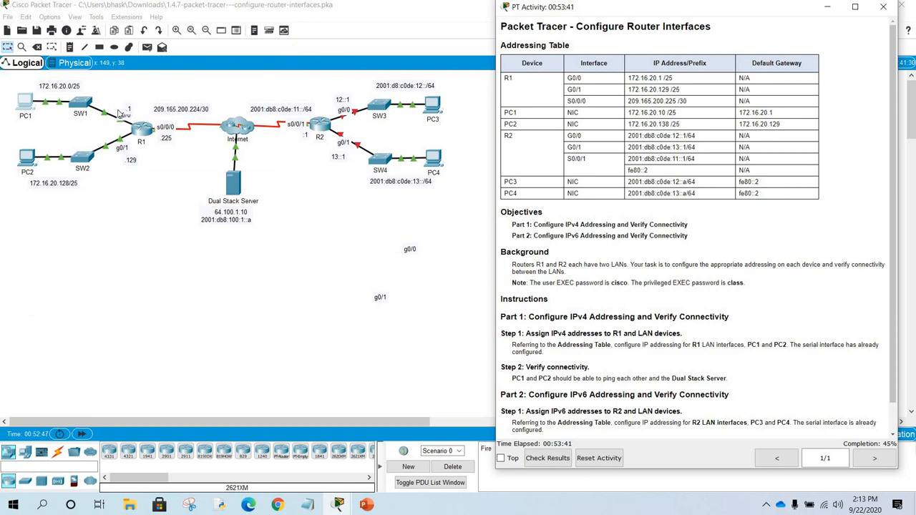
- Reopen PC1's IP Configuration to check the saved IPv4 settings, close it and bring the activity instructions back up
{"action": "left_click", "coordinate": [27, 105]}
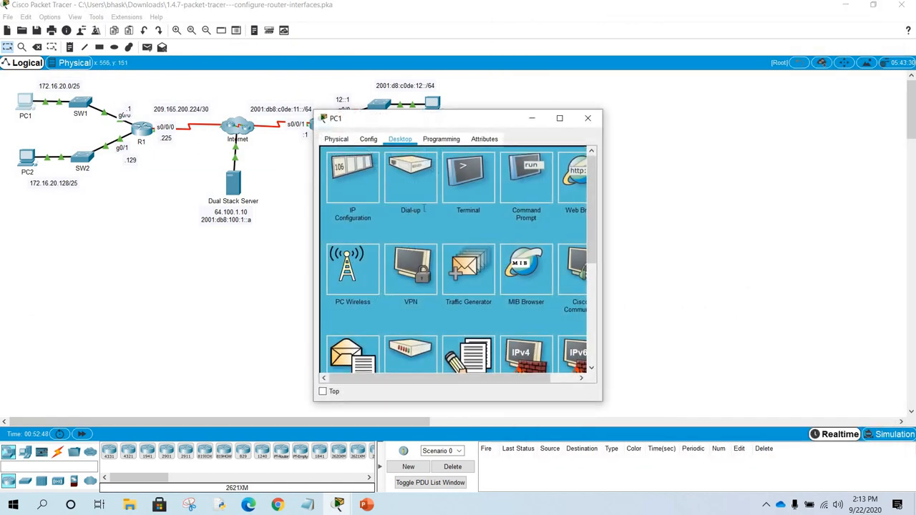
{"action": "left_click", "coordinate": [352, 182]}
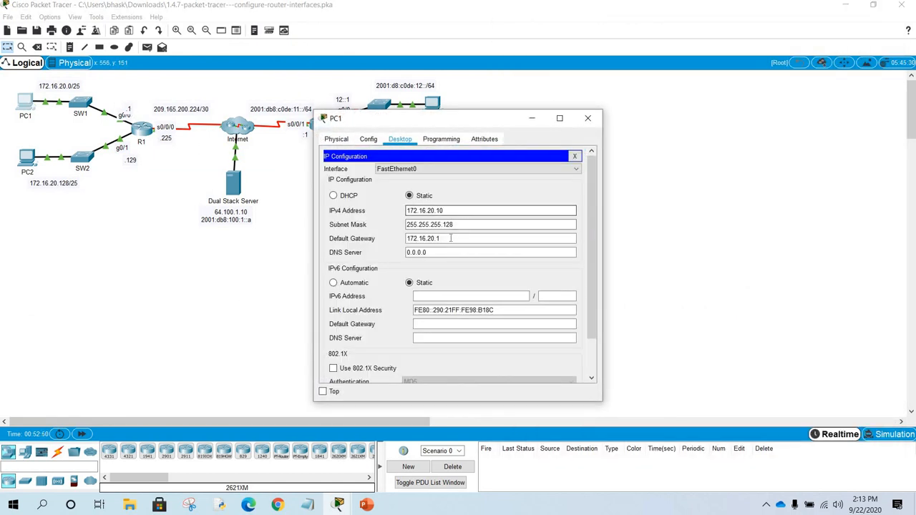
{"action": "left_click", "coordinate": [587, 118]}
{"action": "mouse_move", "coordinate": [333, 504]}
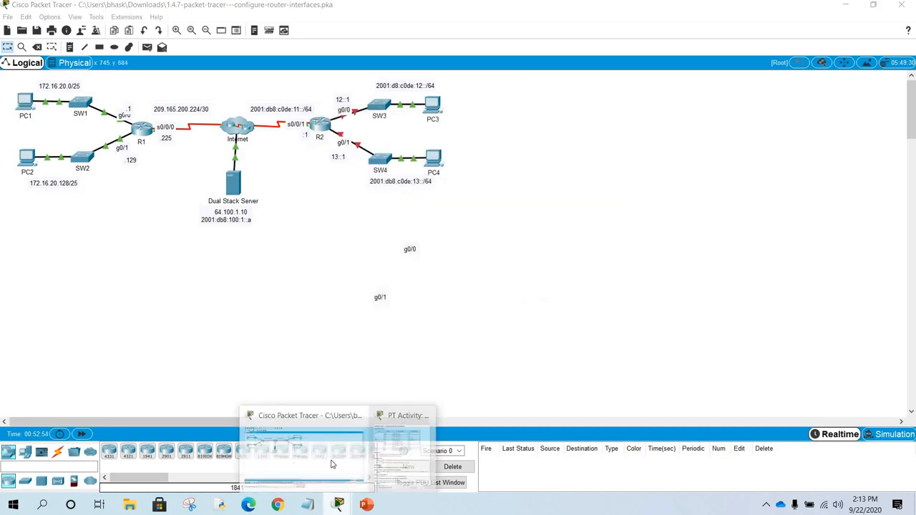
{"action": "left_click", "coordinate": [331, 464]}
{"action": "left_click", "coordinate": [338, 499]}
{"action": "left_click", "coordinate": [402, 463]}
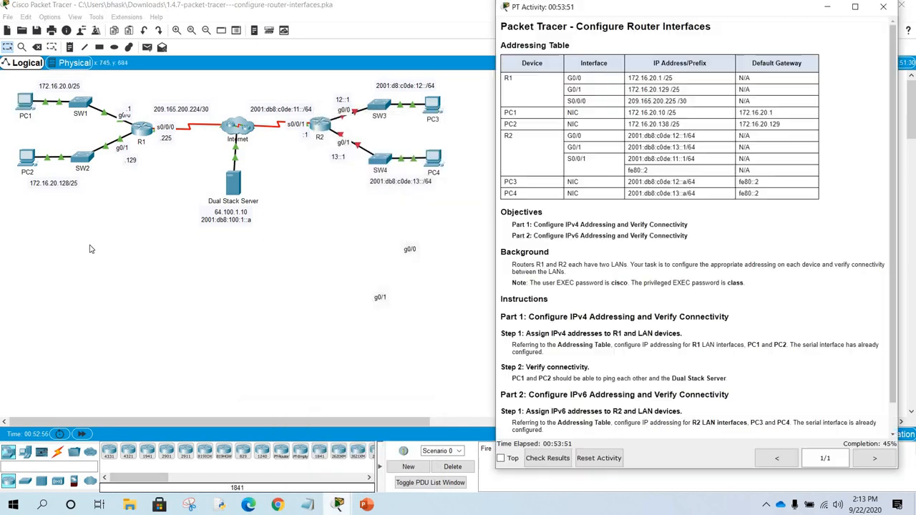
- Open PC2's IP Configuration, widen its window and place it beside the activity's addressing table
{"action": "left_click", "coordinate": [27, 160]}
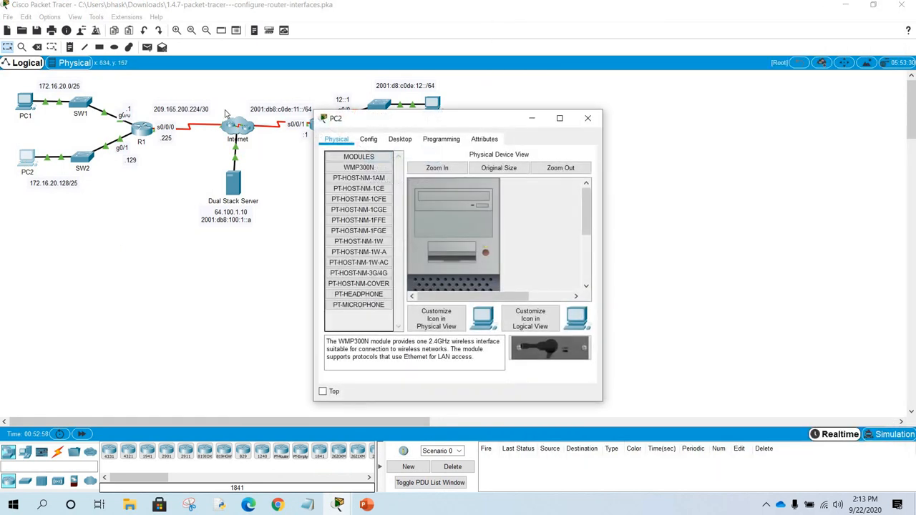
{"action": "left_click_drag", "start_coordinate": [401, 118], "coordinate": [245, 103]}
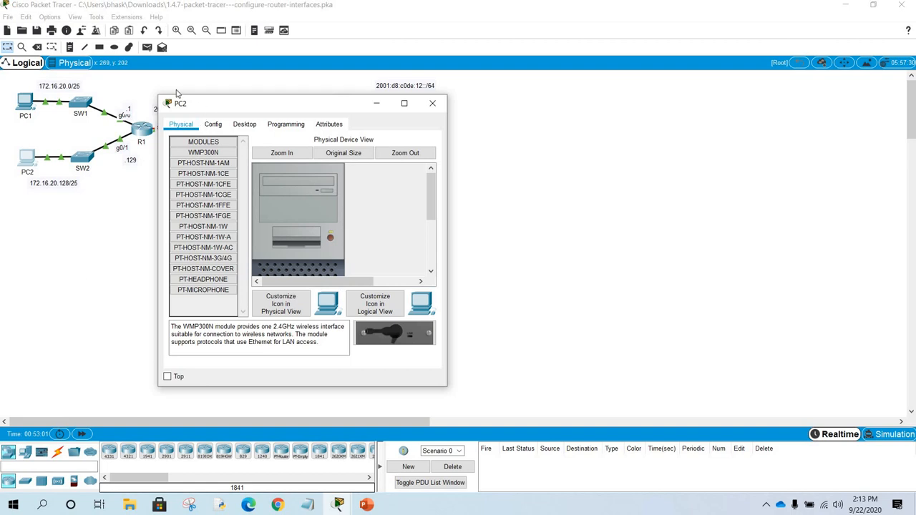
{"action": "left_click_drag", "start_coordinate": [179, 102], "coordinate": [54, 62]}
{"action": "left_click", "coordinate": [119, 84]}
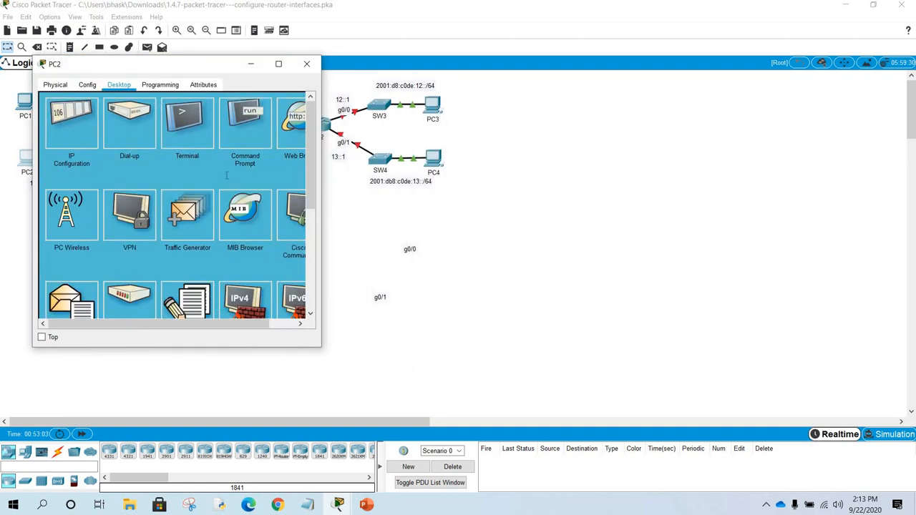
{"action": "left_click", "coordinate": [71, 123]}
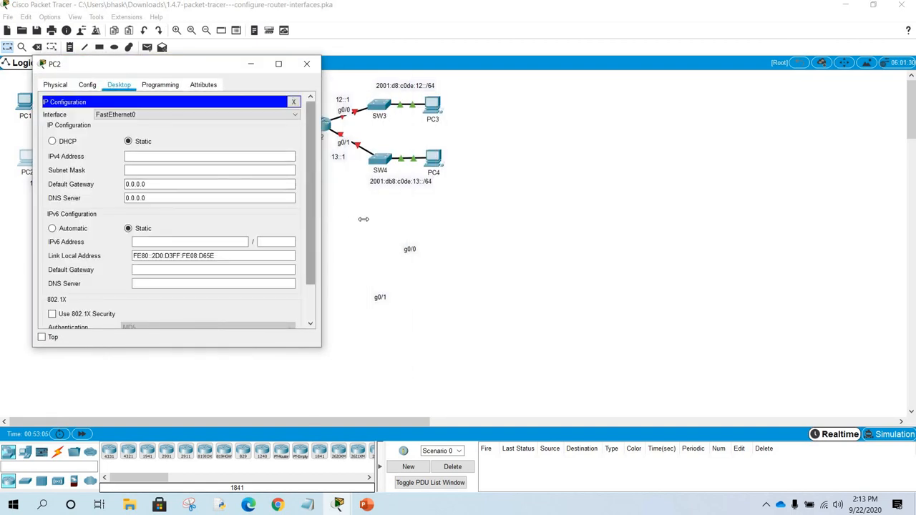
{"action": "left_click_drag", "start_coordinate": [321, 219], "coordinate": [363, 219]}
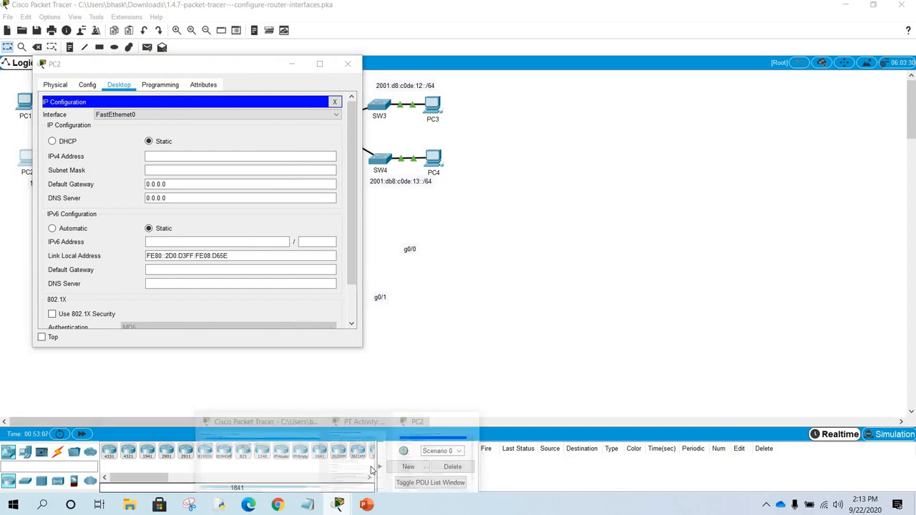
{"action": "left_click", "coordinate": [366, 455]}
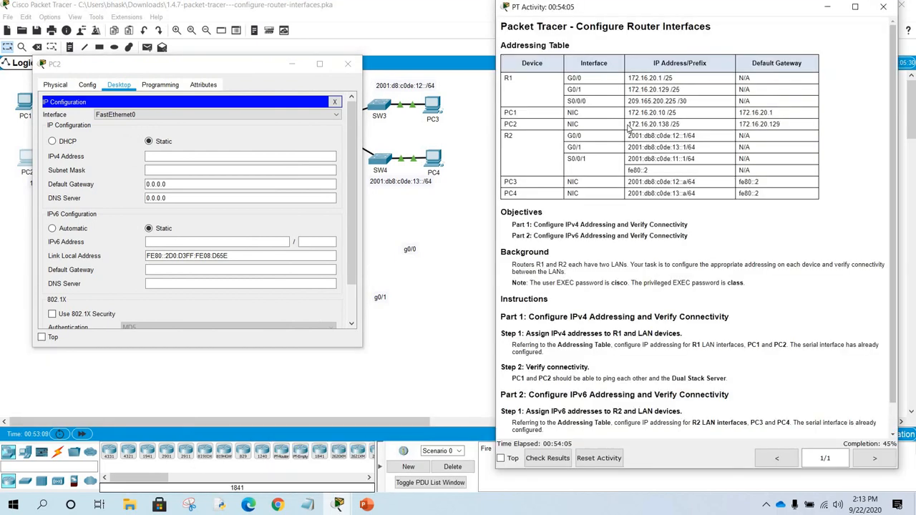
- Set PC2's IPv4 address to 172.16.20.138 and its subnet mask to 255.255.255.128
{"action": "left_click_drag", "start_coordinate": [627, 123], "coordinate": [669, 124]}
{"action": "key", "text": "ctrl+c"}
{"action": "left_click", "coordinate": [246, 155]}
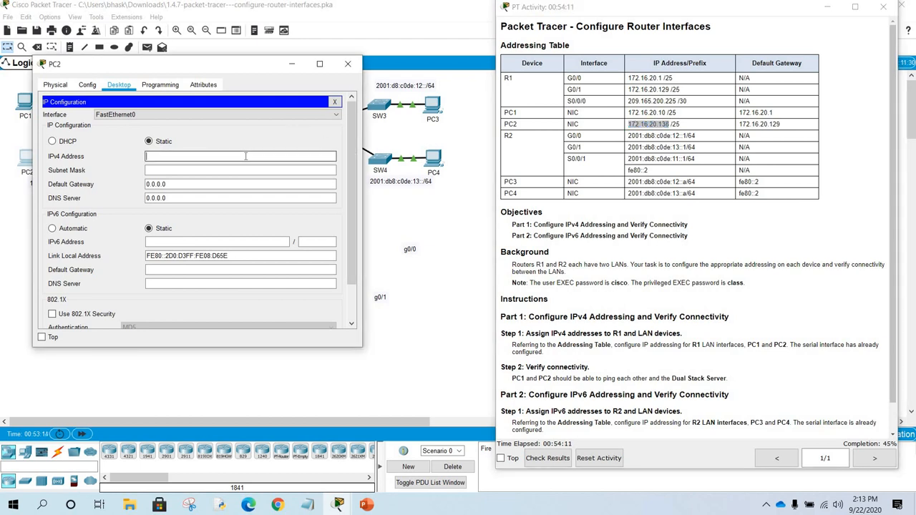
{"action": "key", "text": "ctrl+v"}
{"action": "left_click", "coordinate": [241, 170]}
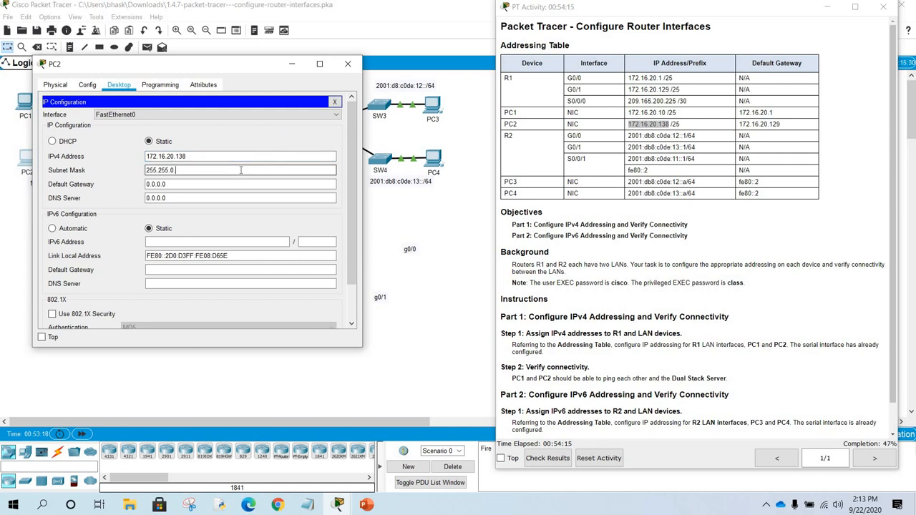
{"action": "type", "text": "255.128"}
- Set PC2's IPv4 default gateway to 172.16.20.129 and close PC2's window
{"action": "left_click_drag", "start_coordinate": [168, 185], "coordinate": [129, 188]}
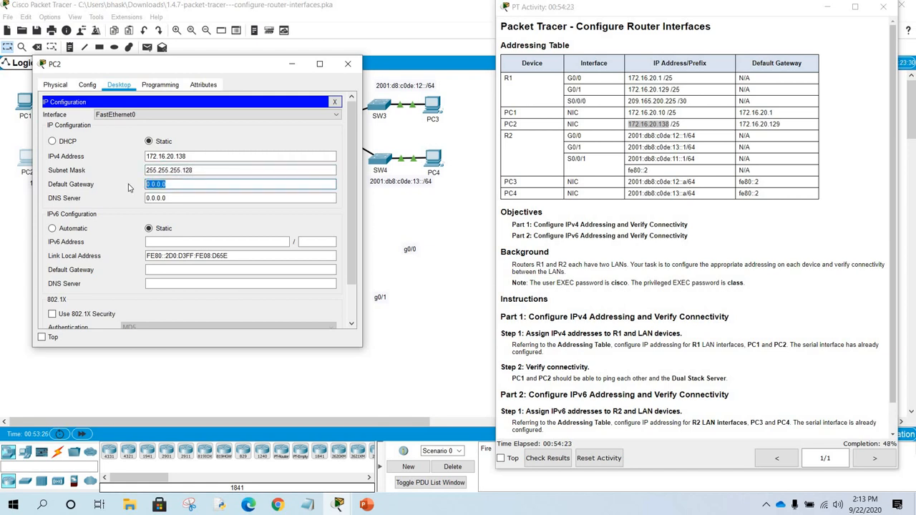
{"action": "key", "text": "ctrl+v"}
{"action": "type", "text": "29"}
{"action": "left_click", "coordinate": [235, 199]}
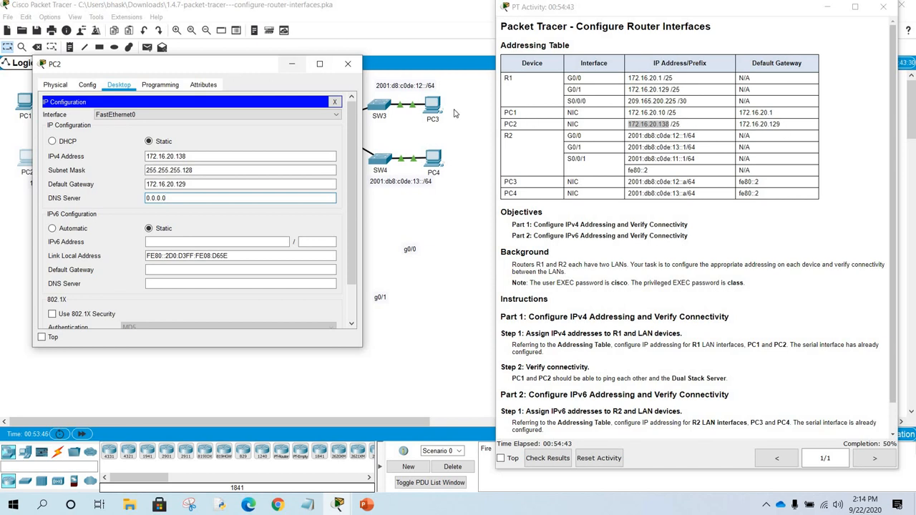
{"action": "left_click_drag", "start_coordinate": [243, 65], "coordinate": [255, 67]}
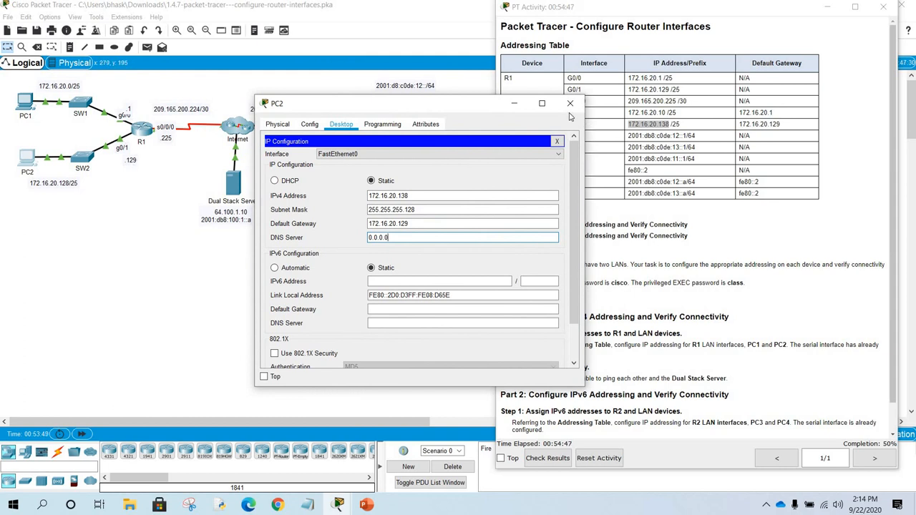
{"action": "left_click", "coordinate": [570, 104]}
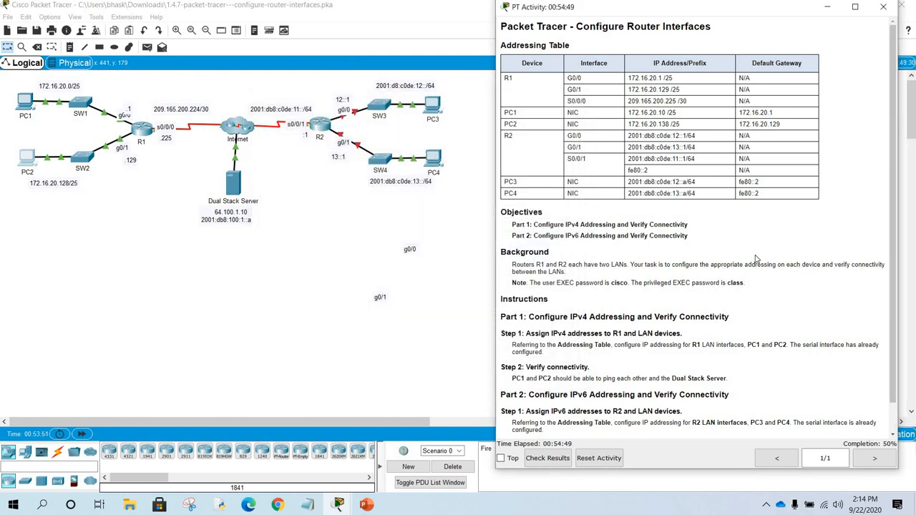
- Test connectivity between PC1 and PC2 by sending a simple PDU in each direction
{"action": "scroll", "coordinate": [755, 260], "scroll_direction": "down", "scroll_amount": 1}
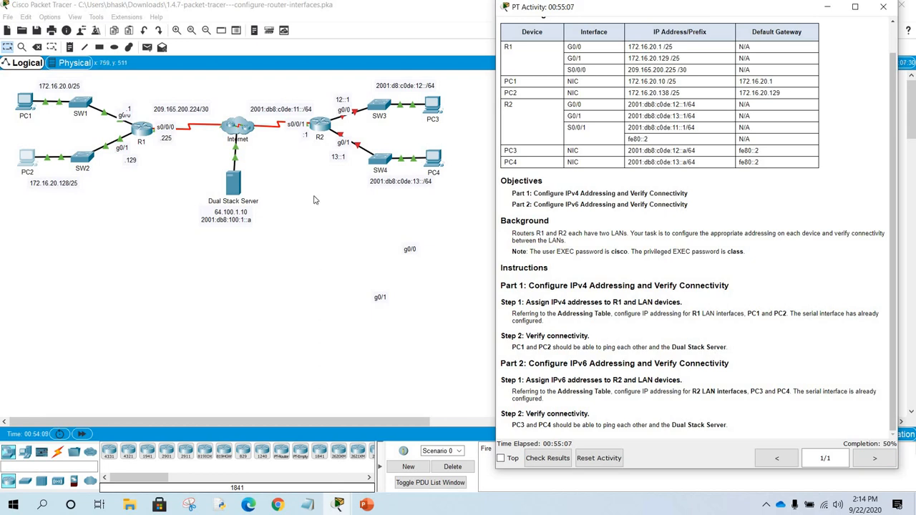
{"action": "left_click", "coordinate": [315, 196]}
{"action": "left_click", "coordinate": [147, 47]}
{"action": "left_click", "coordinate": [26, 104]}
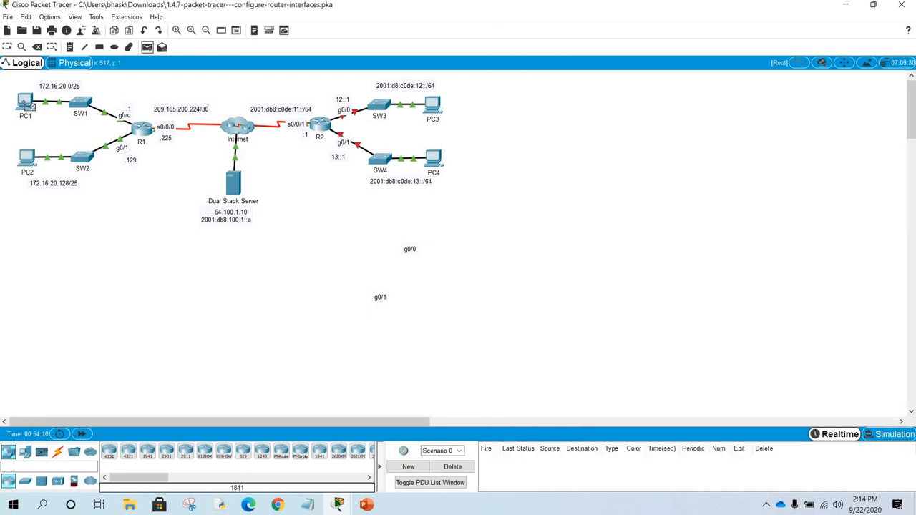
{"action": "left_click", "coordinate": [28, 156]}
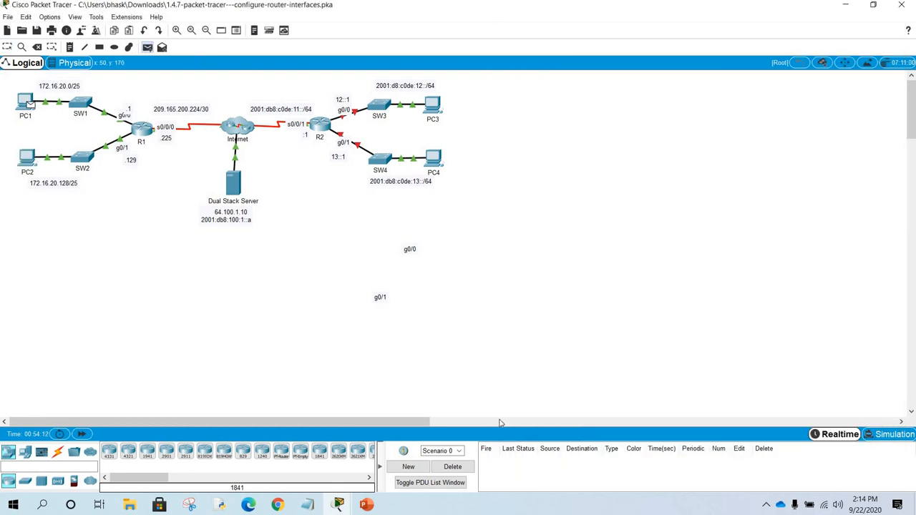
{"action": "left_click", "coordinate": [146, 47]}
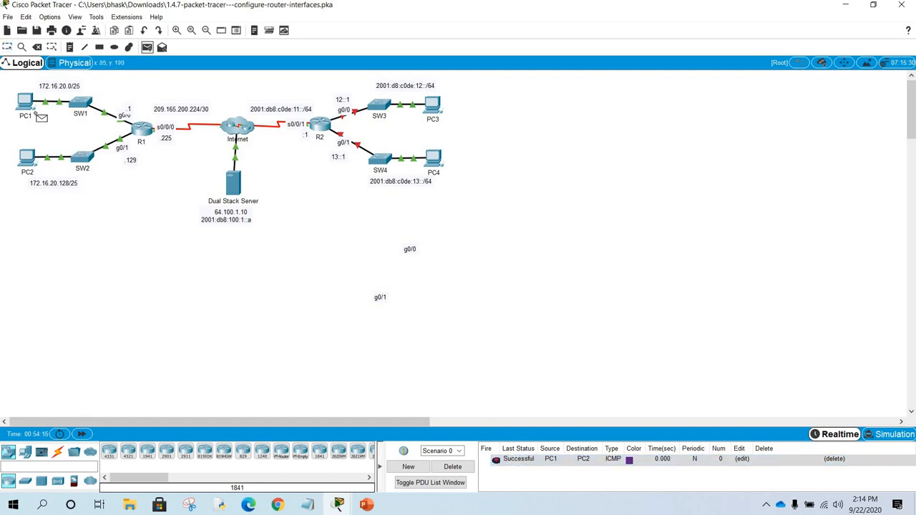
{"action": "left_click", "coordinate": [25, 102]}
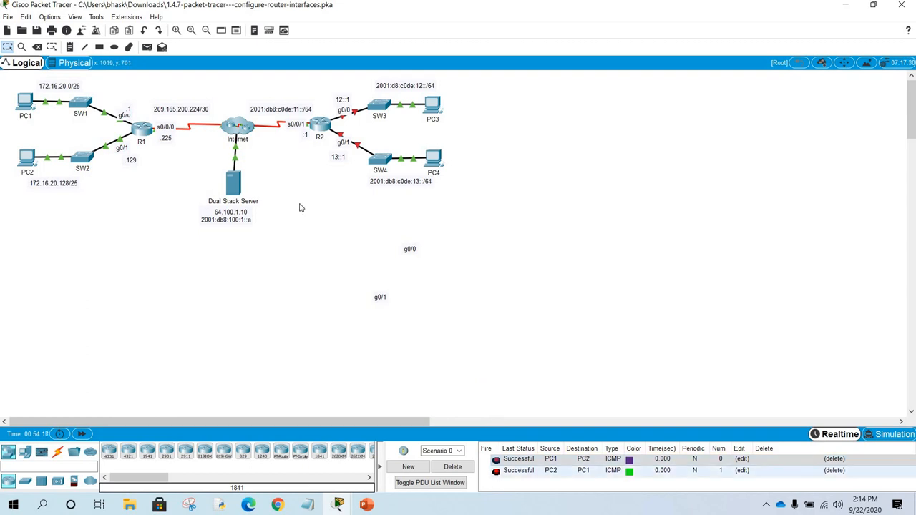
- Send one simple PDU from PC1 to the Dual Stack Server and another from the Dual Stack Server to PC2
{"action": "left_click", "coordinate": [147, 47]}
{"action": "left_click", "coordinate": [32, 99]}
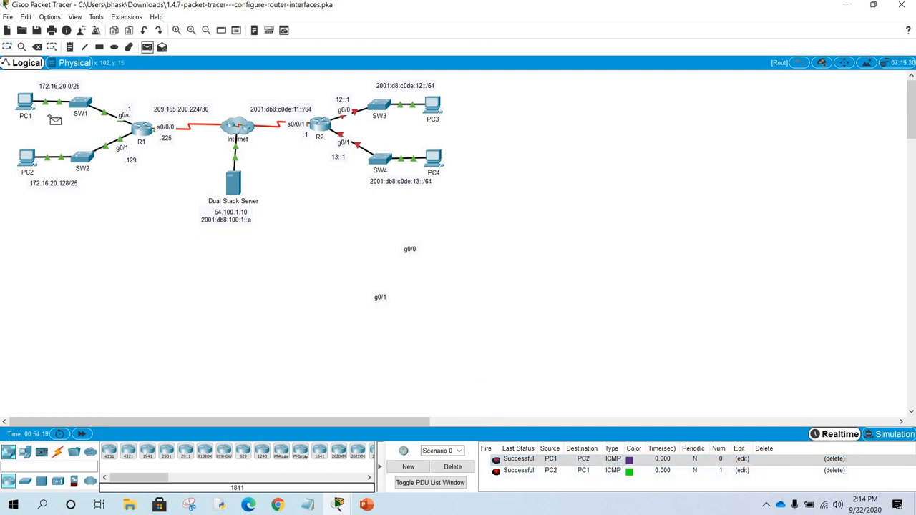
{"action": "left_click", "coordinate": [236, 186]}
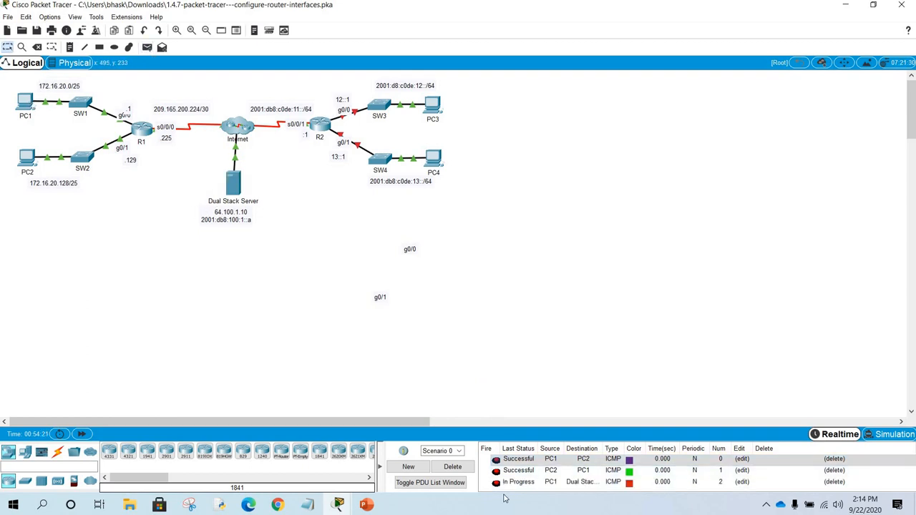
{"action": "left_click", "coordinate": [495, 485]}
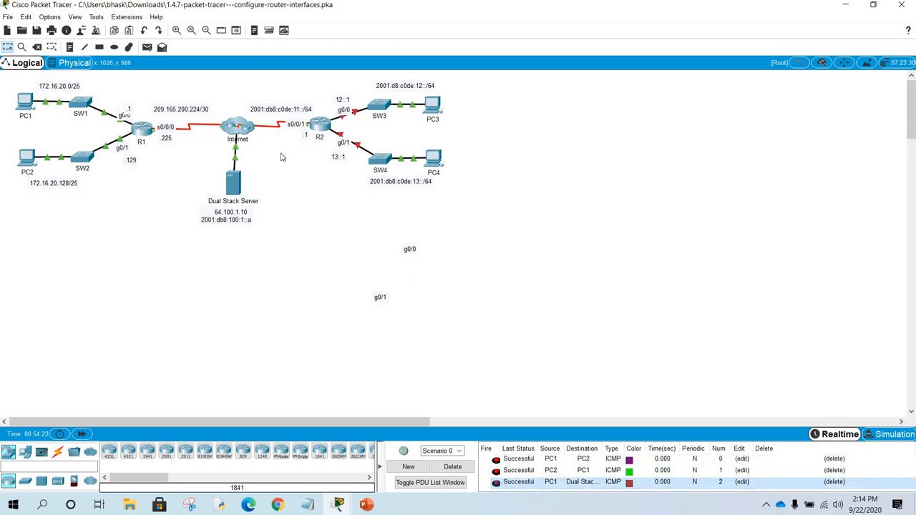
{"action": "left_click", "coordinate": [147, 50]}
{"action": "left_click", "coordinate": [29, 159]}
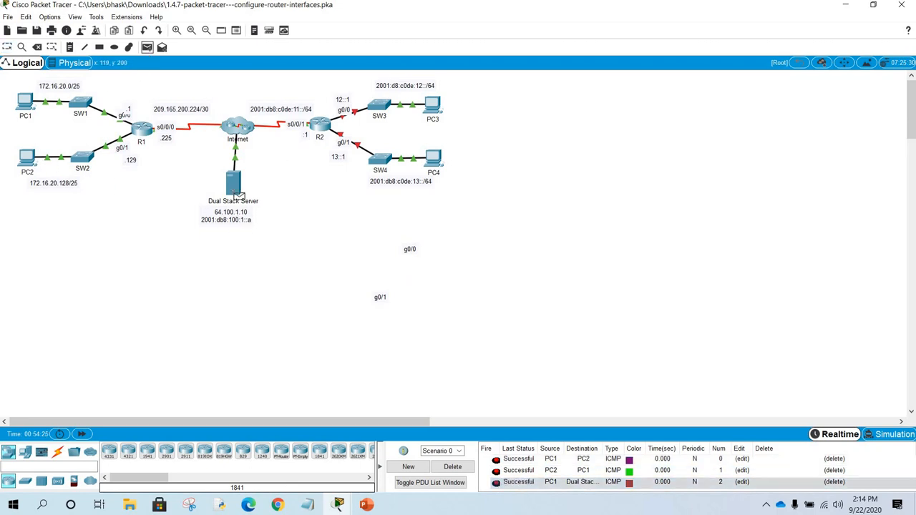
{"action": "left_click", "coordinate": [236, 184]}
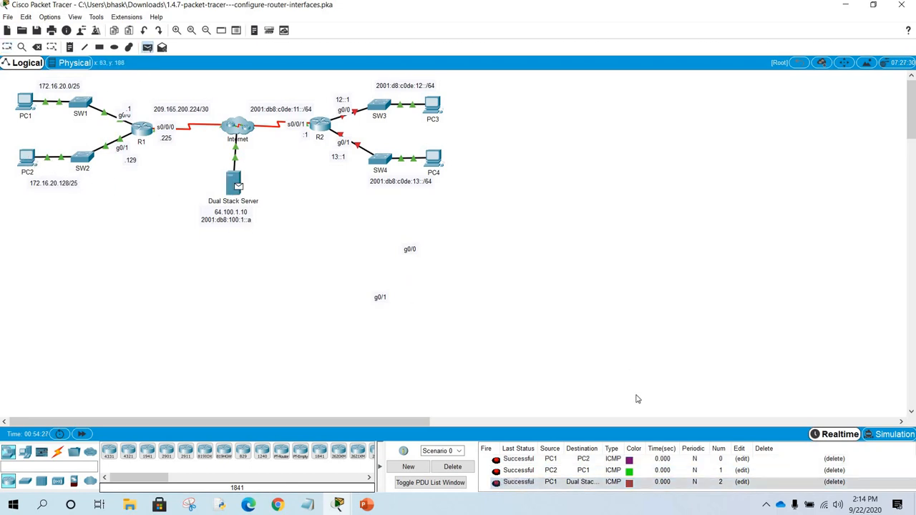
{"action": "left_click", "coordinate": [541, 470]}
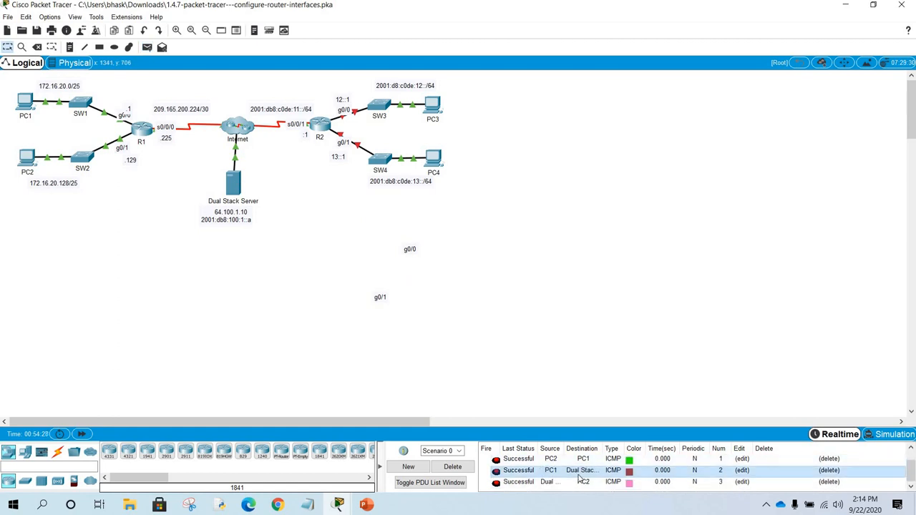
- Bring the activity instructions back up and review Part 1's connectivity check and the Part 2 IPv6 heading
{"action": "left_click", "coordinate": [337, 504]}
{"action": "left_click", "coordinate": [404, 451]}
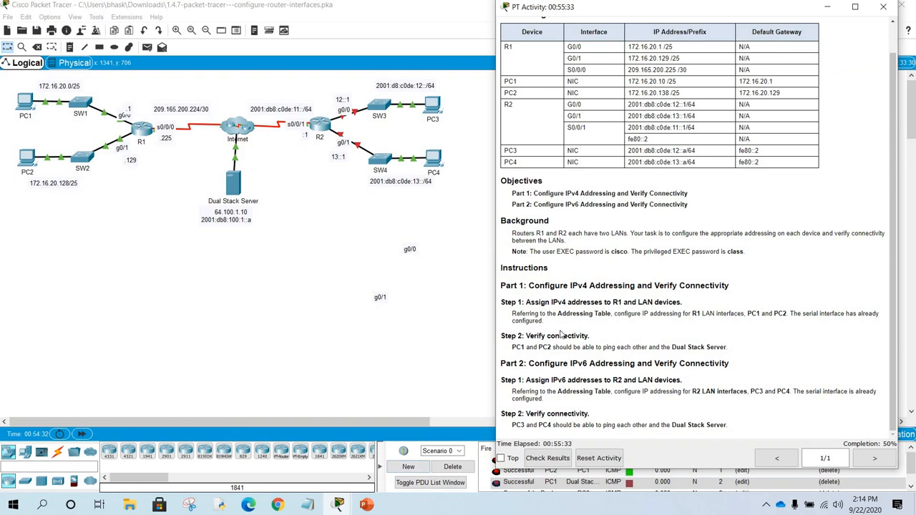
{"action": "left_click_drag", "start_coordinate": [536, 335], "coordinate": [665, 334]}
{"action": "left_click", "coordinate": [704, 313]}
{"action": "left_click_drag", "start_coordinate": [528, 363], "coordinate": [634, 363]}
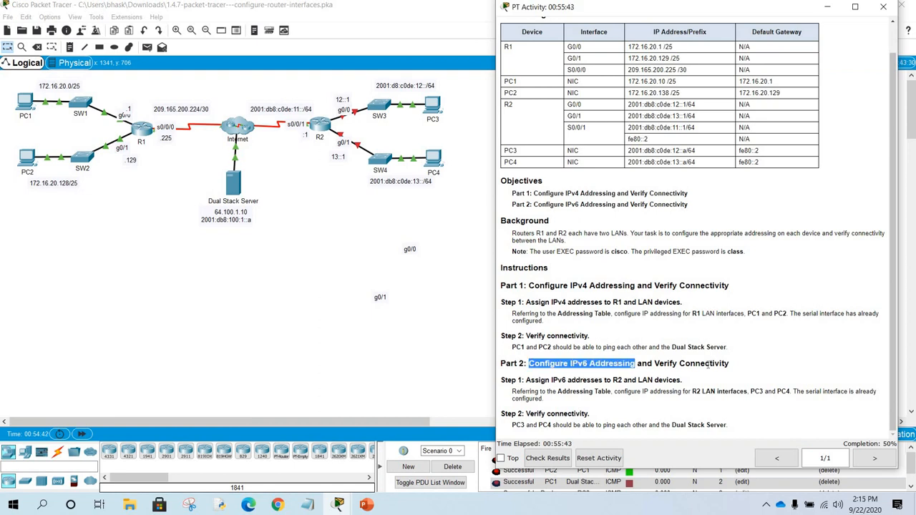
{"action": "left_click_drag", "start_coordinate": [707, 365], "coordinate": [760, 368]}
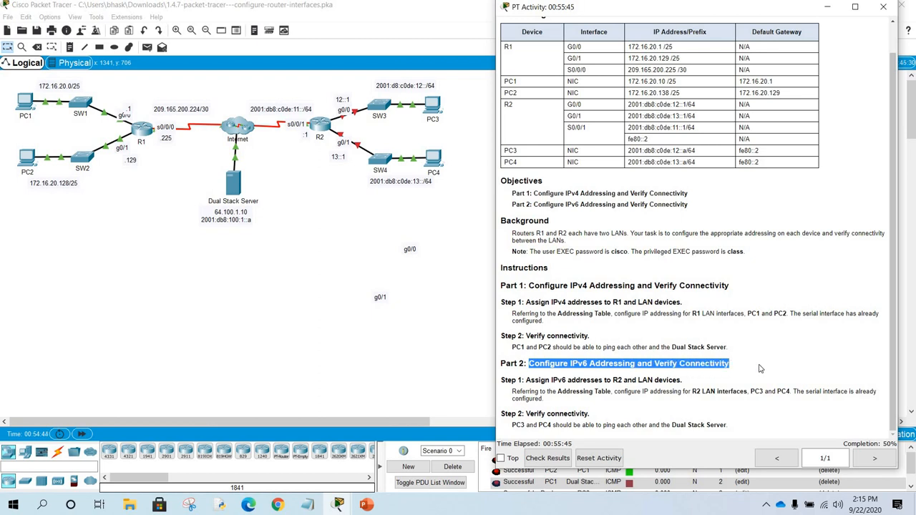
- Read Part 2, Step 1 on assigning IPv6 addresses to R2, PC3 and PC4, and compare R2's serial interface in the addressing table
{"action": "left_click", "coordinate": [570, 376]}
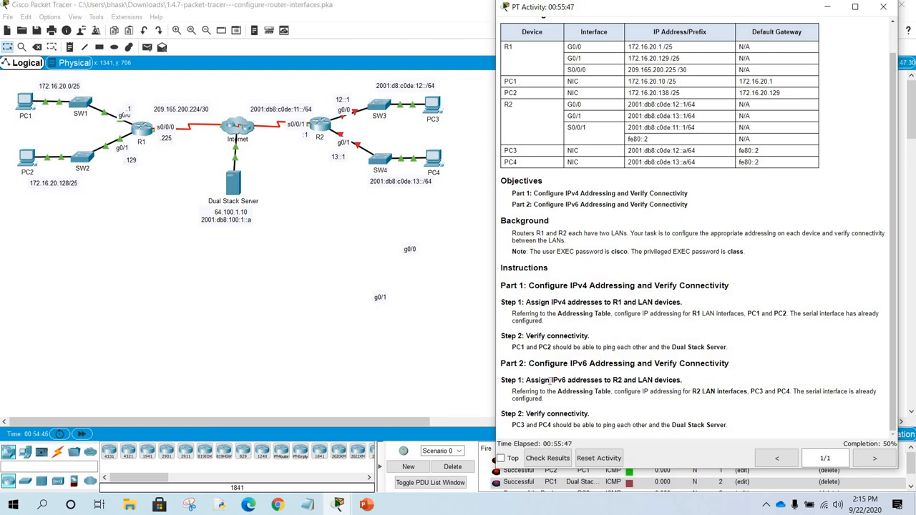
{"action": "left_click_drag", "start_coordinate": [550, 380], "coordinate": [628, 380]}
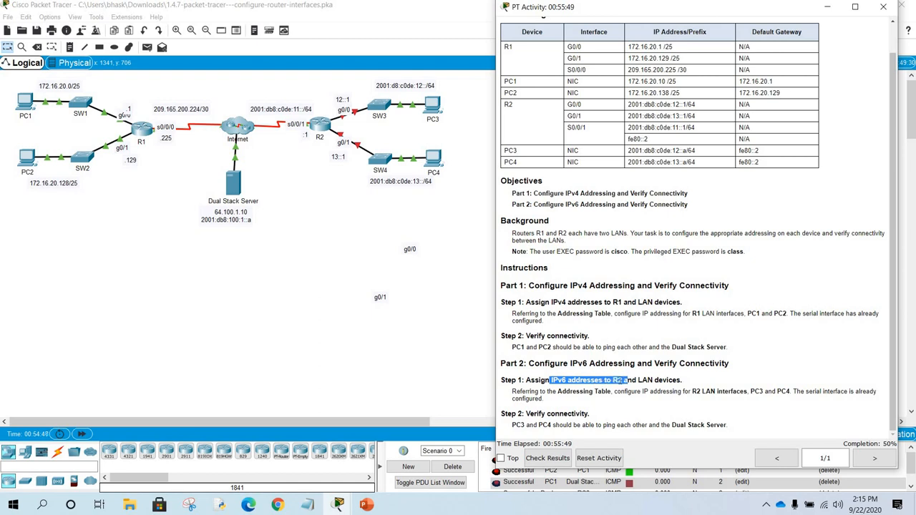
{"action": "left_click", "coordinate": [315, 127]}
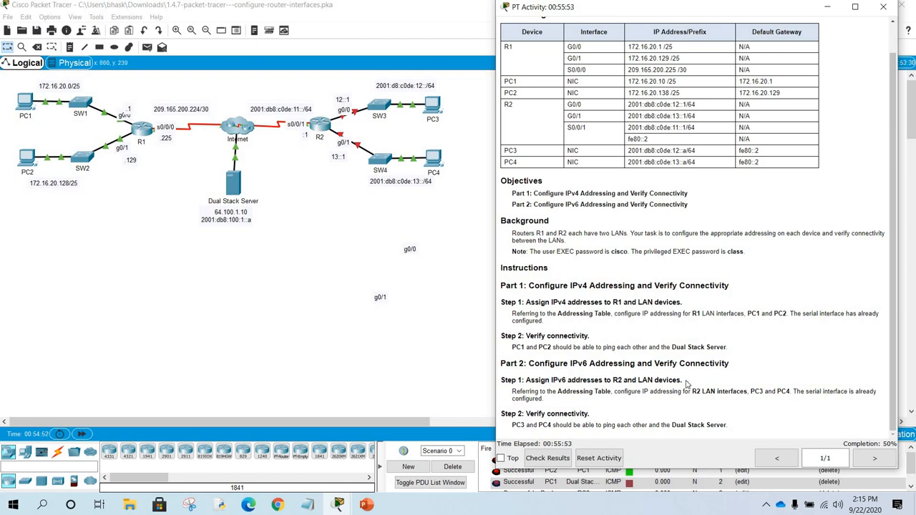
{"action": "left_click_drag", "start_coordinate": [641, 380], "coordinate": [685, 382]}
{"action": "left_click", "coordinate": [513, 394]}
{"action": "left_click_drag", "start_coordinate": [616, 392], "coordinate": [746, 391]}
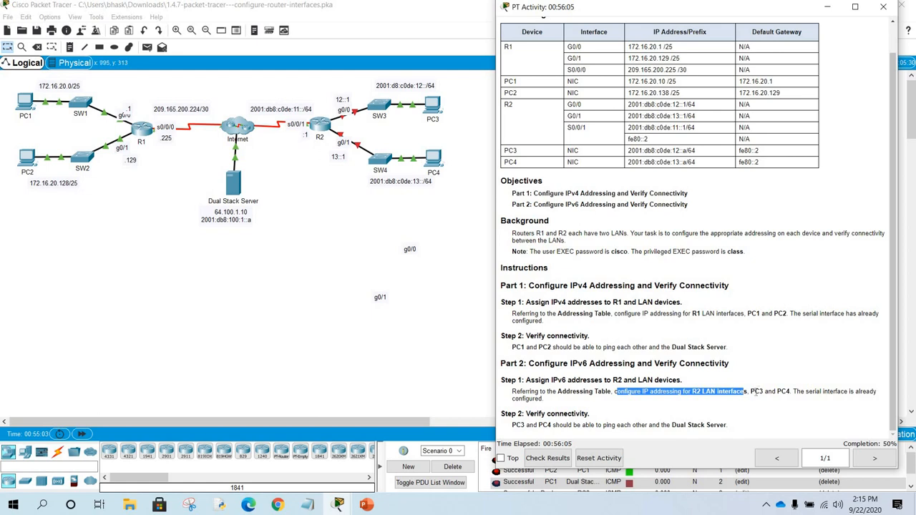
{"action": "left_click_drag", "start_coordinate": [750, 391], "coordinate": [790, 391]}
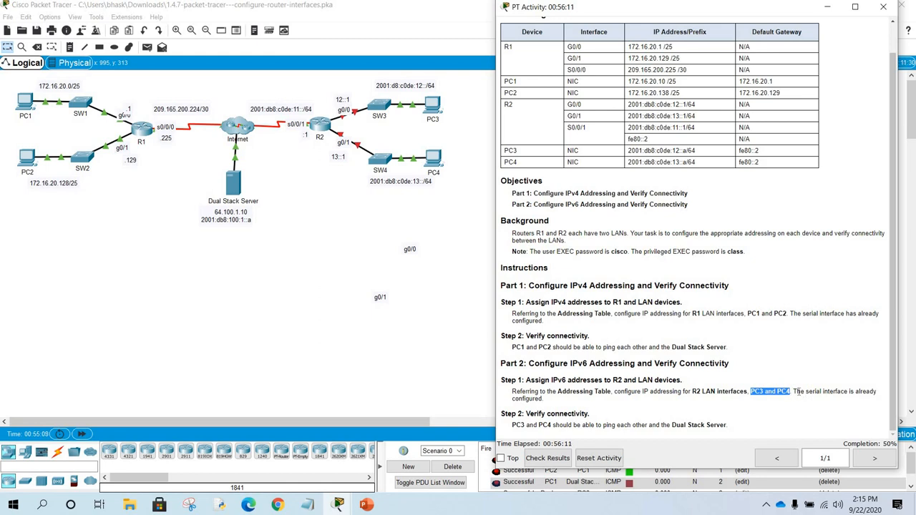
{"action": "left_click_drag", "start_coordinate": [793, 391], "coordinate": [844, 406]}
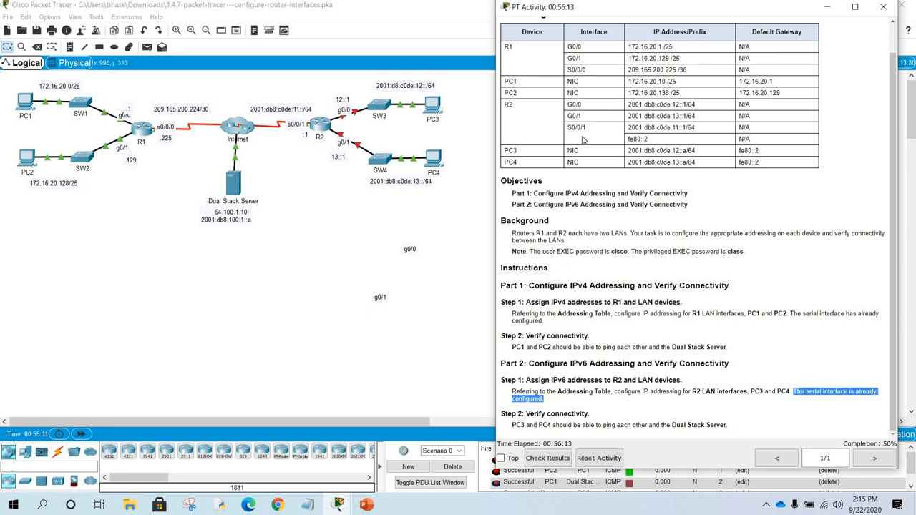
{"action": "left_click_drag", "start_coordinate": [570, 129], "coordinate": [712, 130]}
{"action": "left_click", "coordinate": [710, 200]}
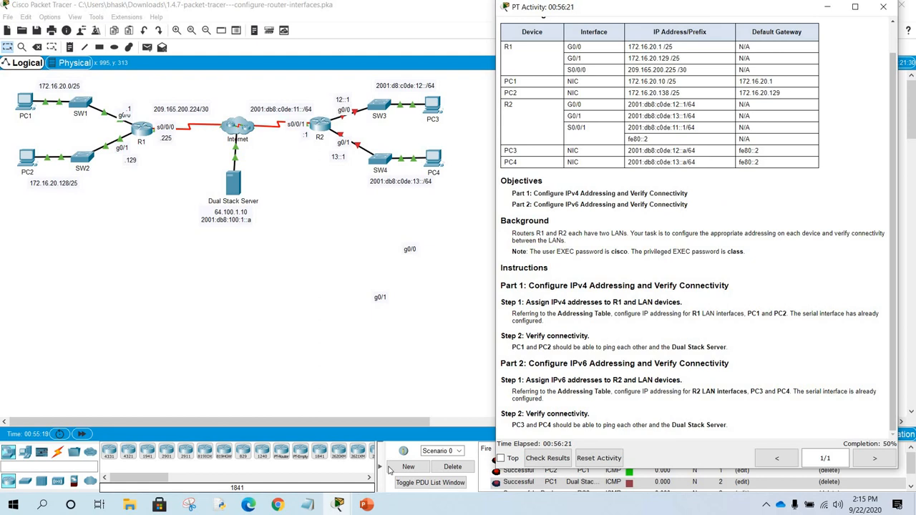
- Switch to Notepad, place it beside the activity instructions and replace all the old notes with the heading R2
{"action": "key", "text": "alt+Tab"}
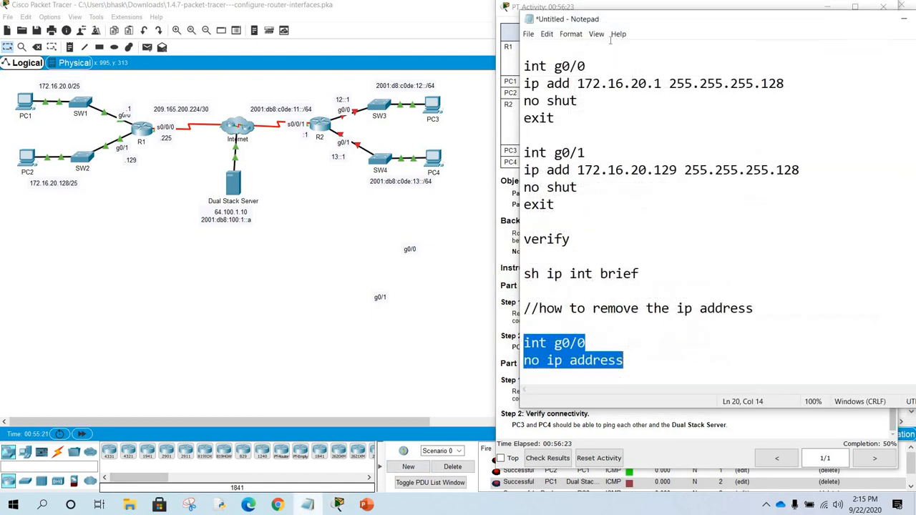
{"action": "key", "text": "super+Left"}
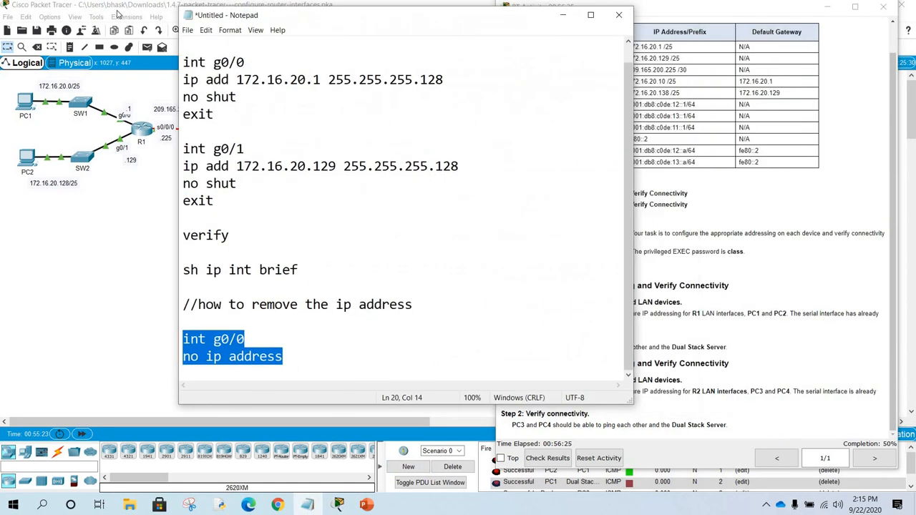
{"action": "key", "text": "ctrl+a"}
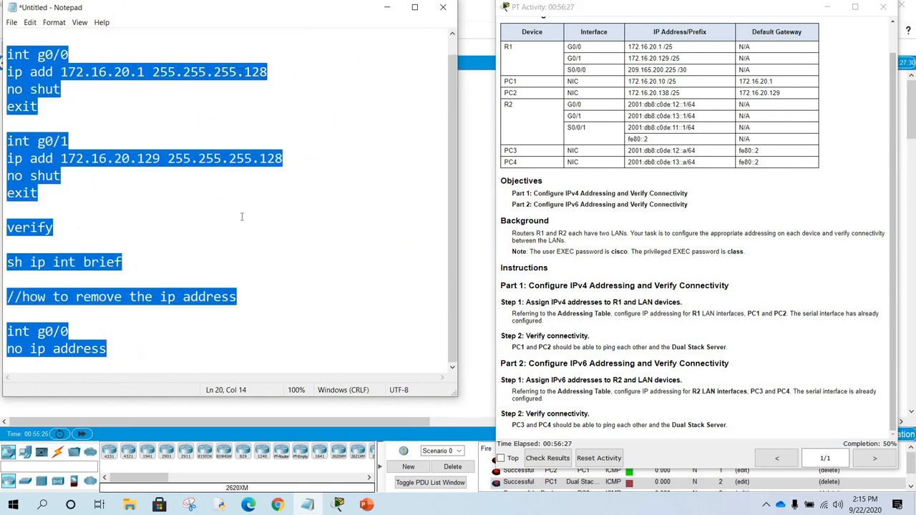
{"action": "key", "text": "Delete"}
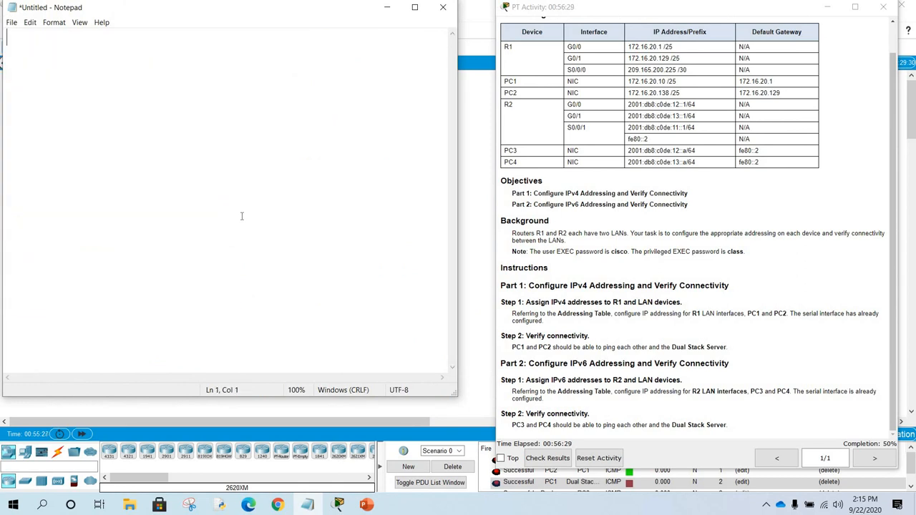
{"action": "type", "text": "R2"}
{"action": "key", "text": "Return"}
- Write the command ipv6 unicast-routing under the R2 heading in the Notepad notes
{"action": "left_click", "coordinate": [386, 7]}
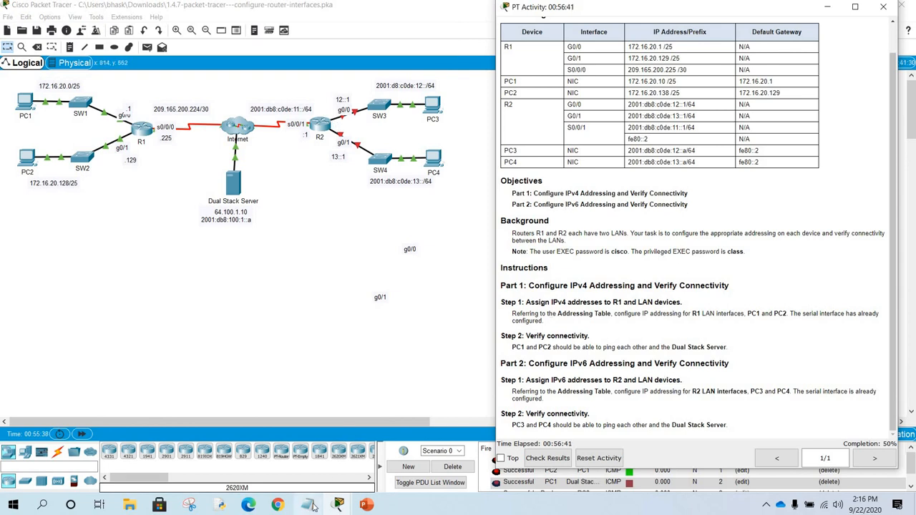
{"action": "key", "text": "alt+Tab"}
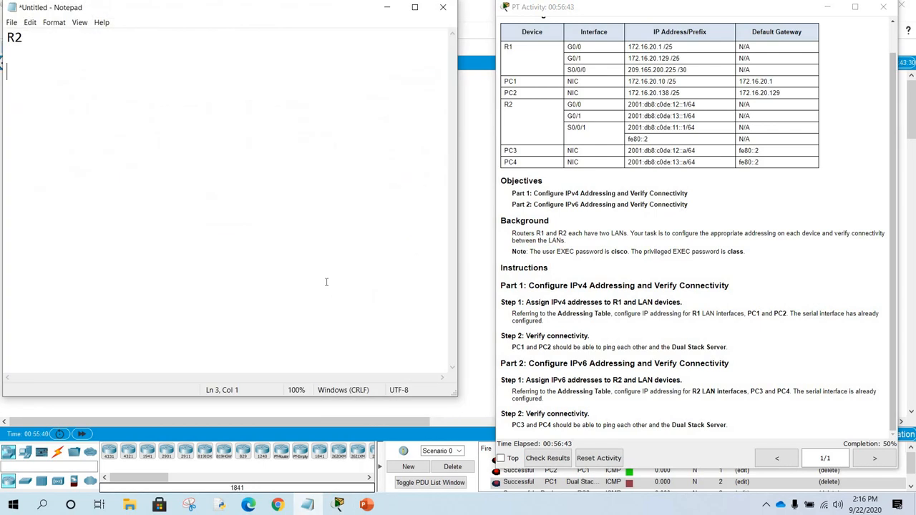
{"action": "type", "text": "I"}
{"action": "key", "text": "BackSpace"}
{"action": "type", "text": "ipv6 uni"}
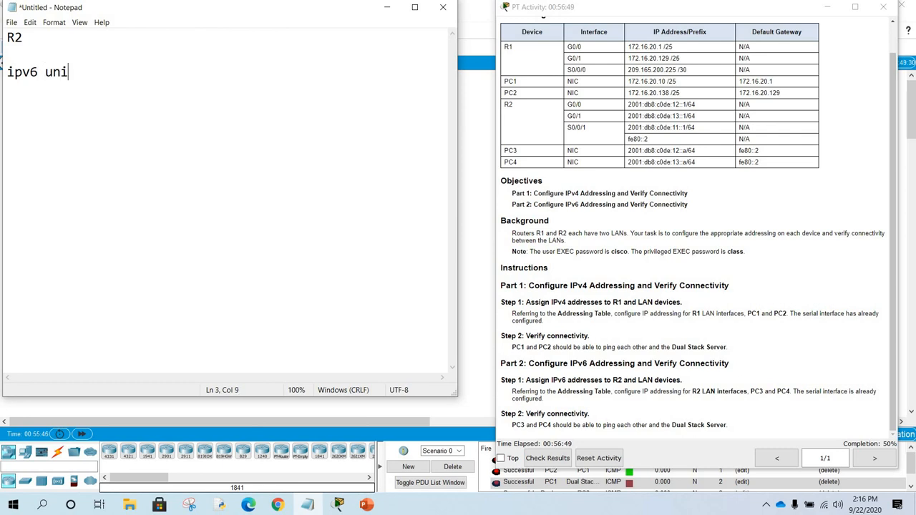
{"action": "type", "text": "cast-routing"}
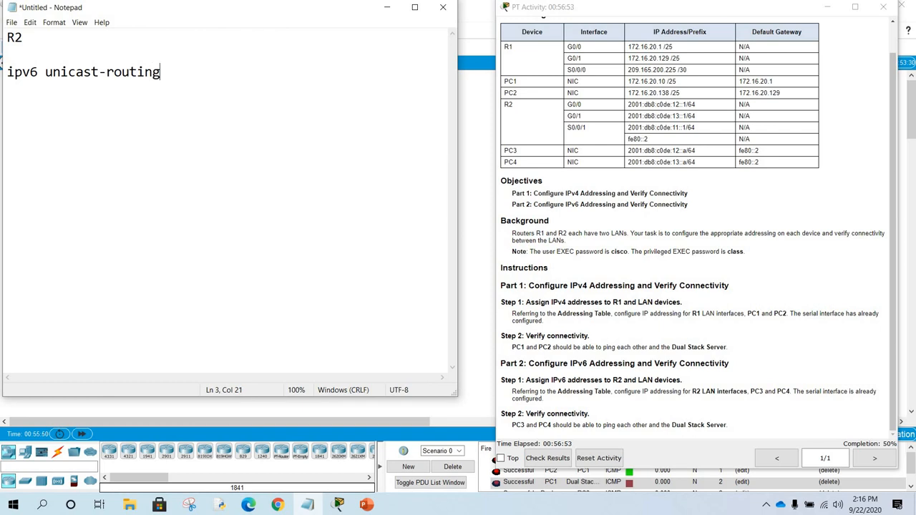
- Add int g0/0 to the R2 notes, followed by ipv6 add 2001:db8:c0de:12::1/64 using the address copied from the addressing table
{"action": "key", "text": "Return"}
{"action": "key", "text": "Return"}
{"action": "type", "text": "int g0/0"}
{"action": "key", "text": "Return"}
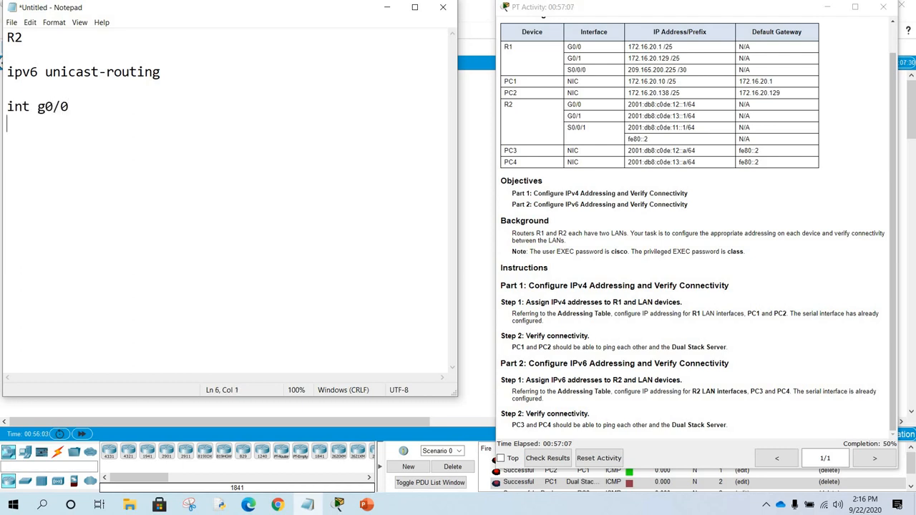
{"action": "type", "text": "ipv6 add"}
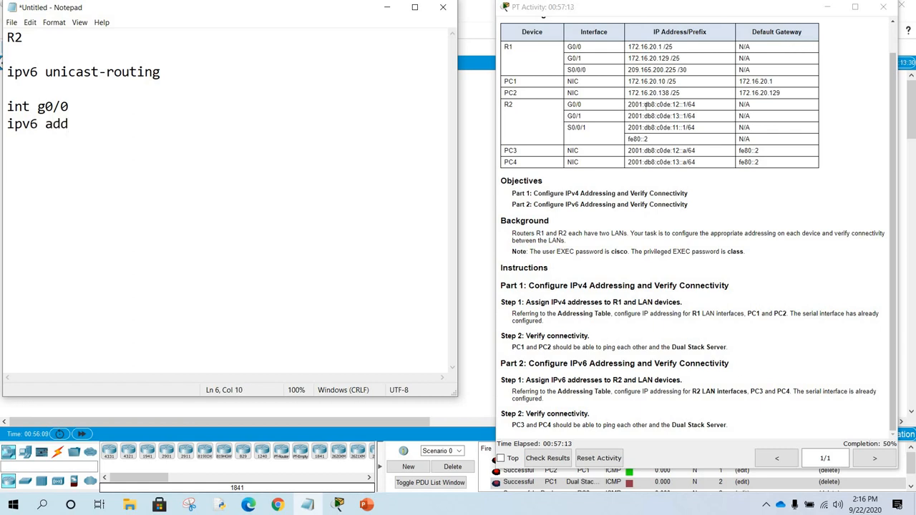
{"action": "left_click_drag", "start_coordinate": [627, 104], "coordinate": [701, 109]}
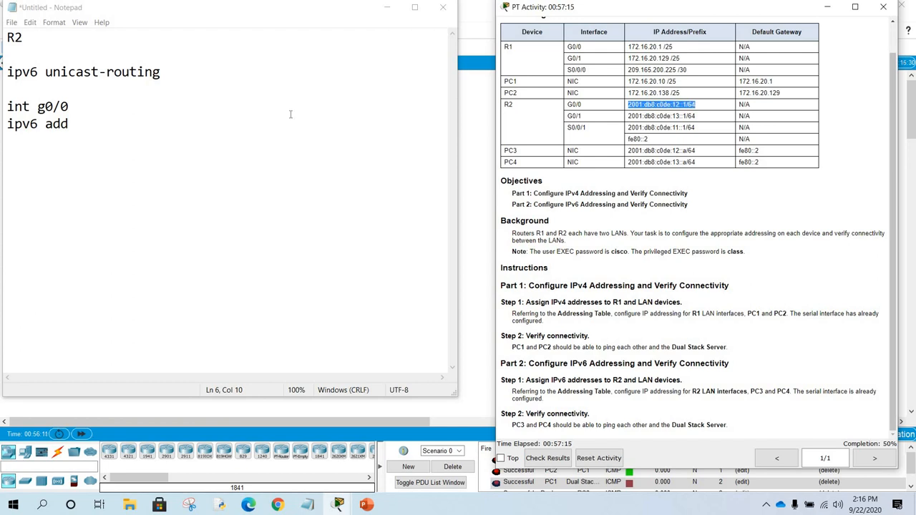
{"action": "left_click", "coordinate": [170, 124]}
{"action": "right_click", "coordinate": [170, 124]}
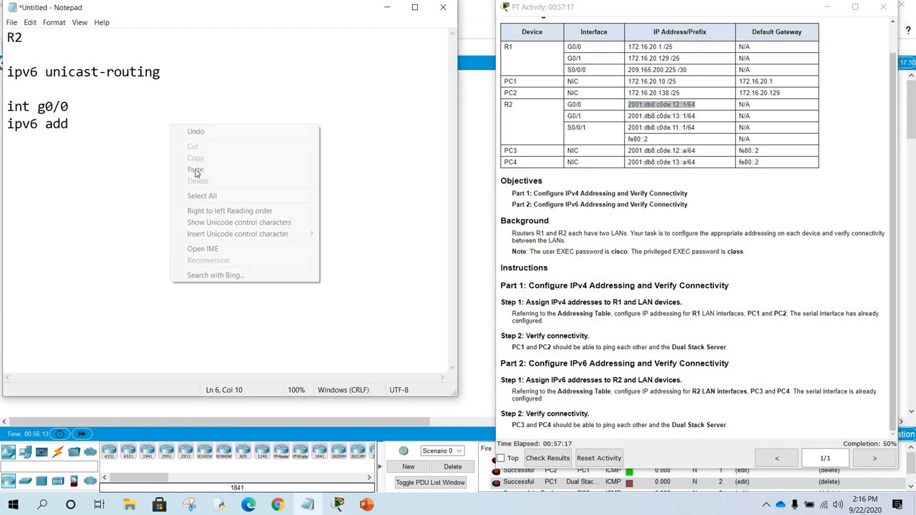
{"action": "left_click", "coordinate": [243, 168]}
{"action": "key", "text": "Return"}
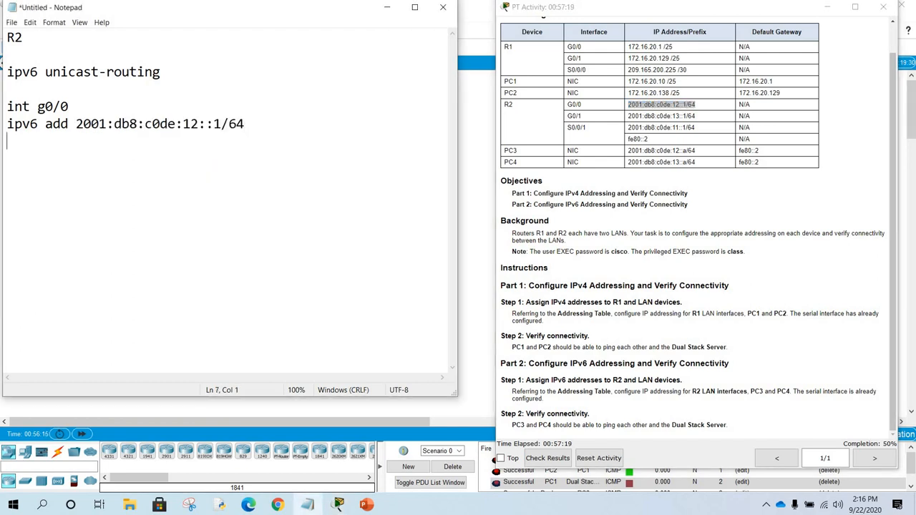
- Write ipv6 add fe80::2 as the next line under int g0/0, copying the link-local address from the addressing table
{"action": "type", "text": "ipv6 add"}
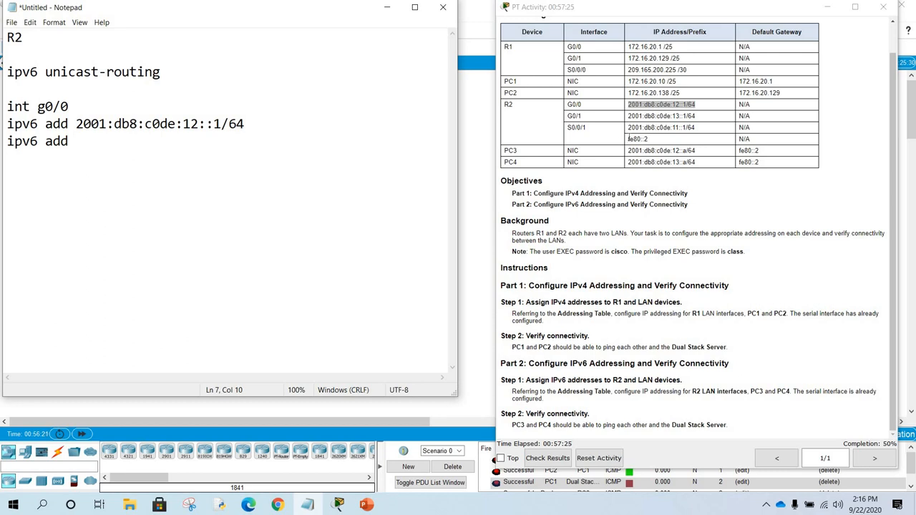
{"action": "left_click_drag", "start_coordinate": [629, 138], "coordinate": [662, 141]}
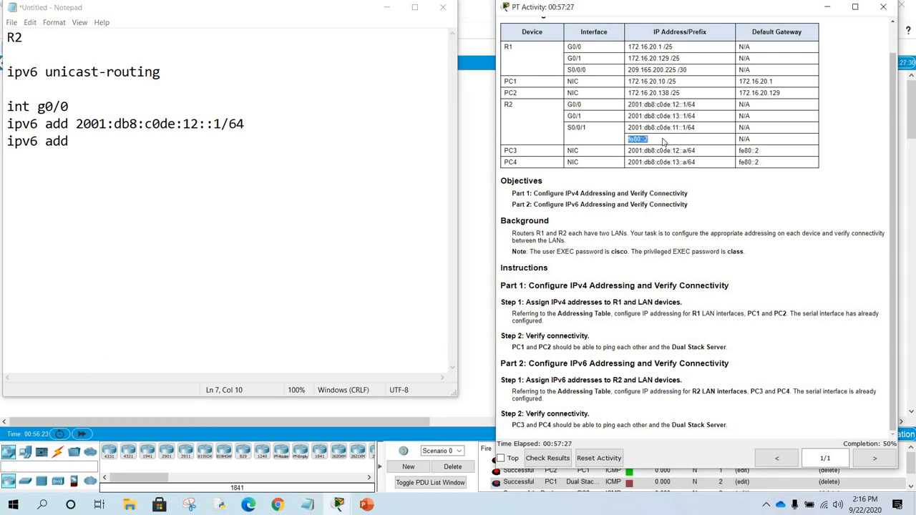
{"action": "right_click", "coordinate": [97, 143]}
{"action": "left_click", "coordinate": [118, 186]}
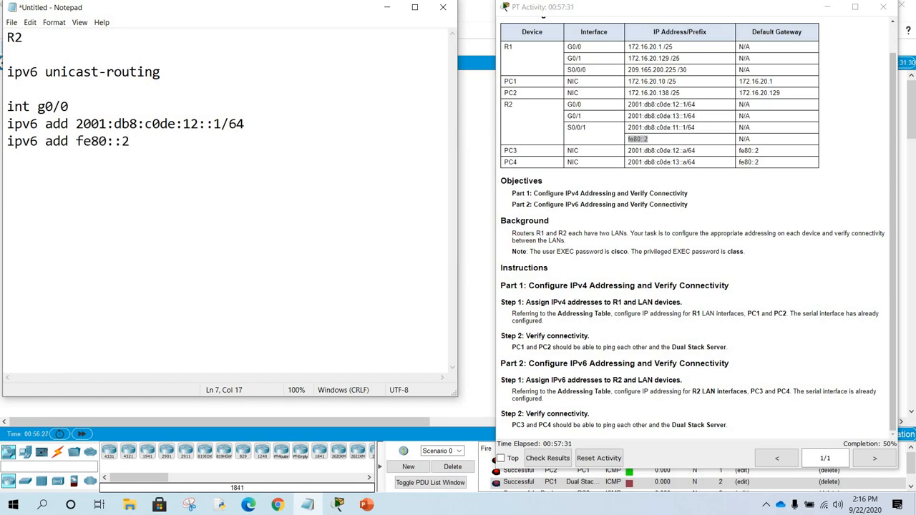
- Complete the g0/0 block in the R2 script with link-local after fe80::2, followed by no shut and exit lines
{"action": "type", "text": "link-local"}
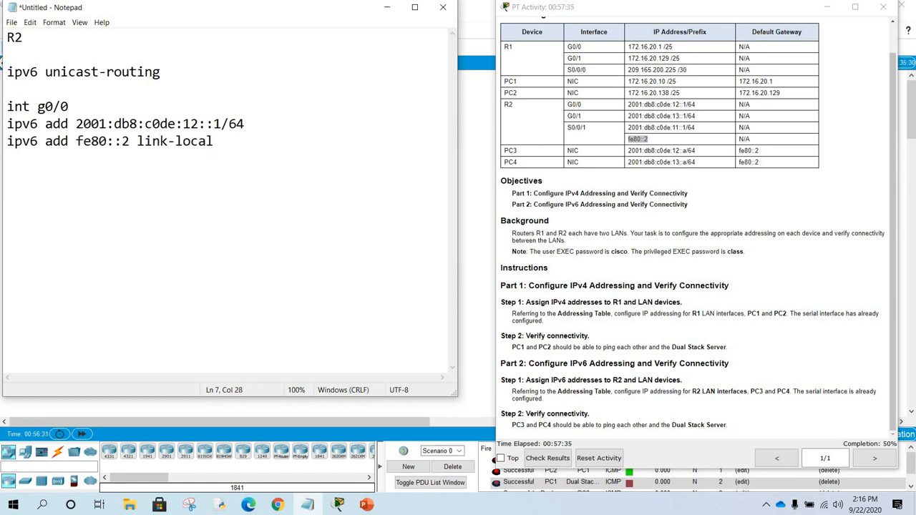
{"action": "key", "text": "Return"}
{"action": "type", "text": "no shut"}
{"action": "key", "text": "Return"}
{"action": "type", "text": "exit"}
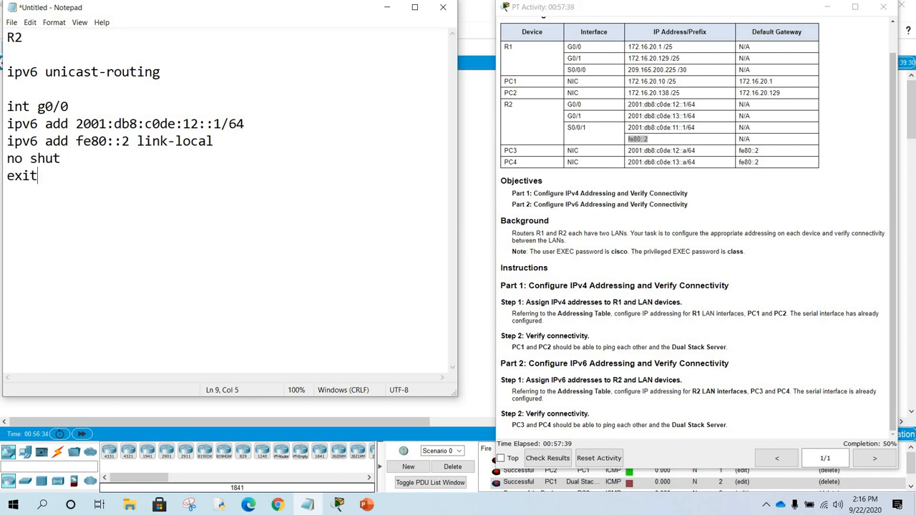
{"action": "key", "text": "Return"}
{"action": "key", "text": "Return"}
- Review the g0/0 global IPv6 address, its prefix length and the link-local address line in the script
{"action": "left_click_drag", "start_coordinate": [7, 106], "coordinate": [92, 123]}
{"action": "left_click", "coordinate": [91, 124]}
{"action": "left_click_drag", "start_coordinate": [7, 124], "coordinate": [252, 123]}
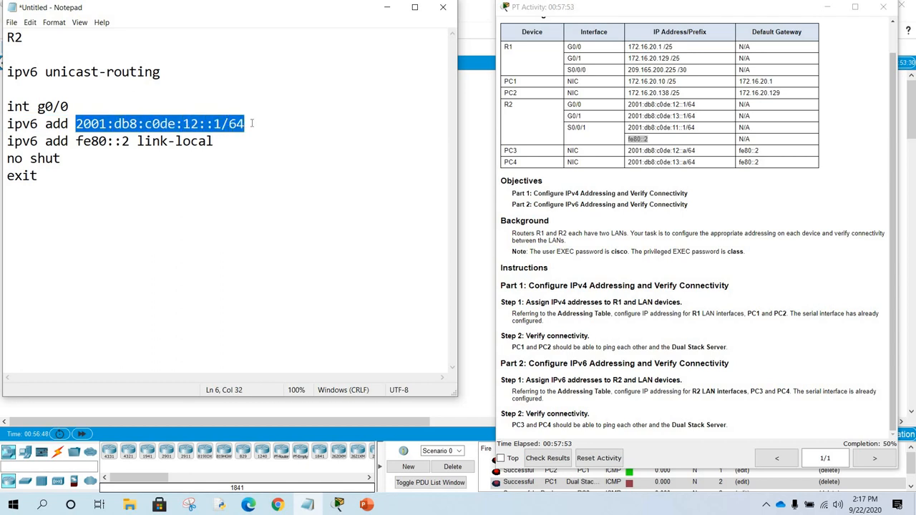
{"action": "left_click", "coordinate": [250, 124]}
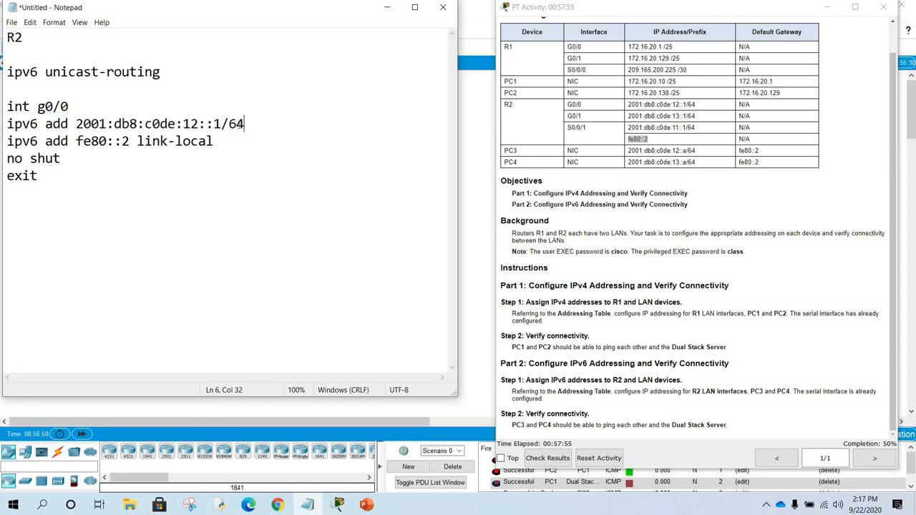
{"action": "double_click", "coordinate": [238, 124]}
{"action": "left_click", "coordinate": [236, 124]}
{"action": "left_click_drag", "start_coordinate": [245, 124], "coordinate": [222, 124]}
{"action": "left_click", "coordinate": [250, 128]}
{"action": "left_click_drag", "start_coordinate": [6, 141], "coordinate": [234, 145]}
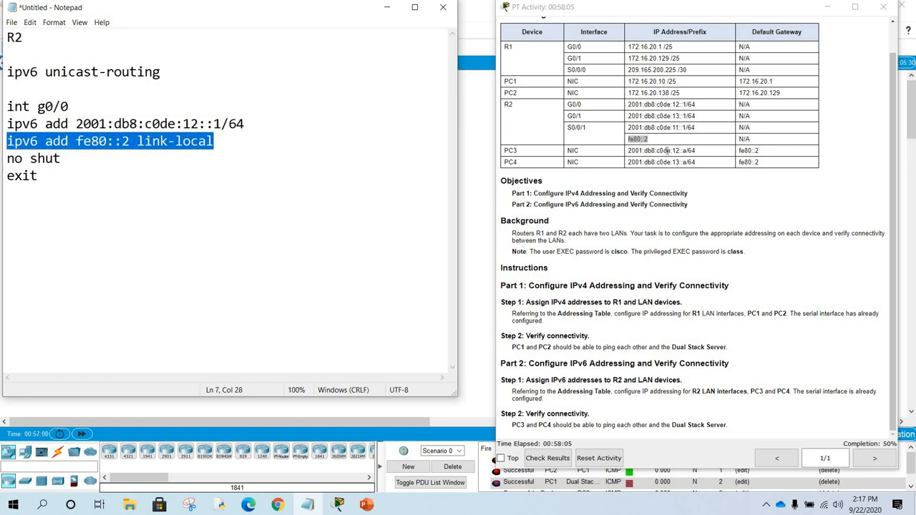
{"action": "key", "text": "Down"}
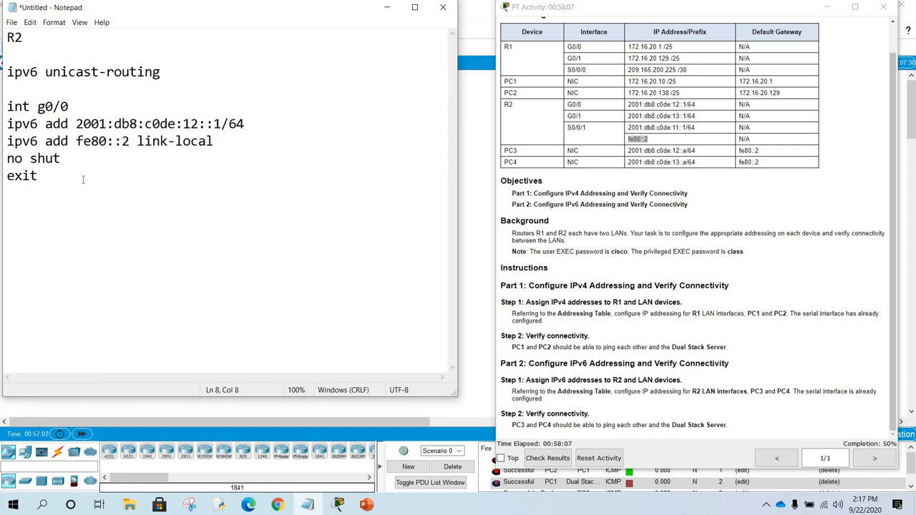
- Start an int g0/1 block below the first, with the line ipv6 add 2001:db8:c0de:13::1/64 using the address copied from the addressing table
{"action": "key", "text": "Return"}
{"action": "key", "text": "Return"}
{"action": "type", "text": "int g0"}
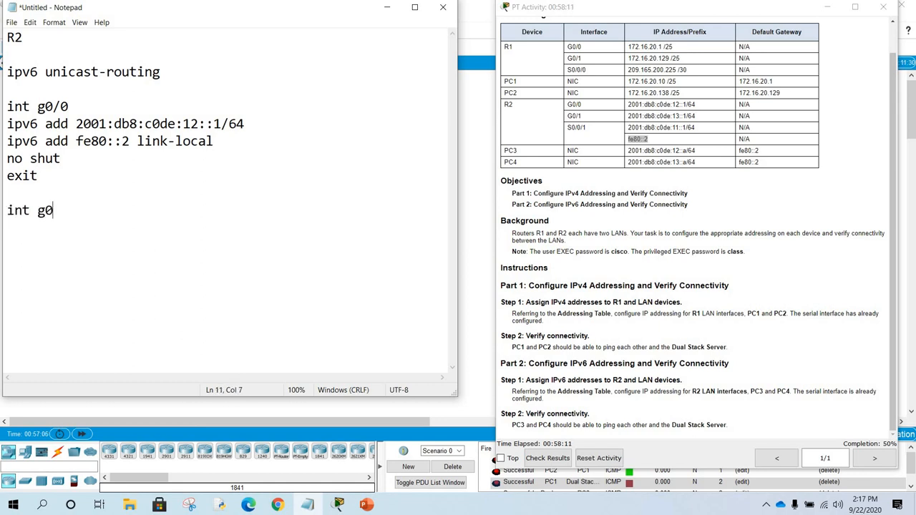
{"action": "type", "text": "/1"}
{"action": "type", "text": "ipv"}
{"action": "type", "text": "6 "}
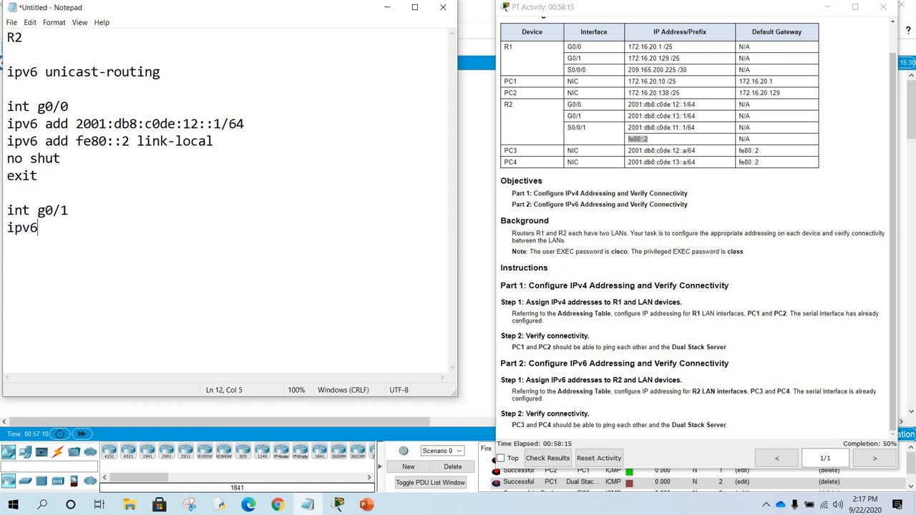
{"action": "type", "text": "add"}
{"action": "left_click_drag", "start_coordinate": [629, 116], "coordinate": [700, 116]}
{"action": "key", "text": "super+c"}
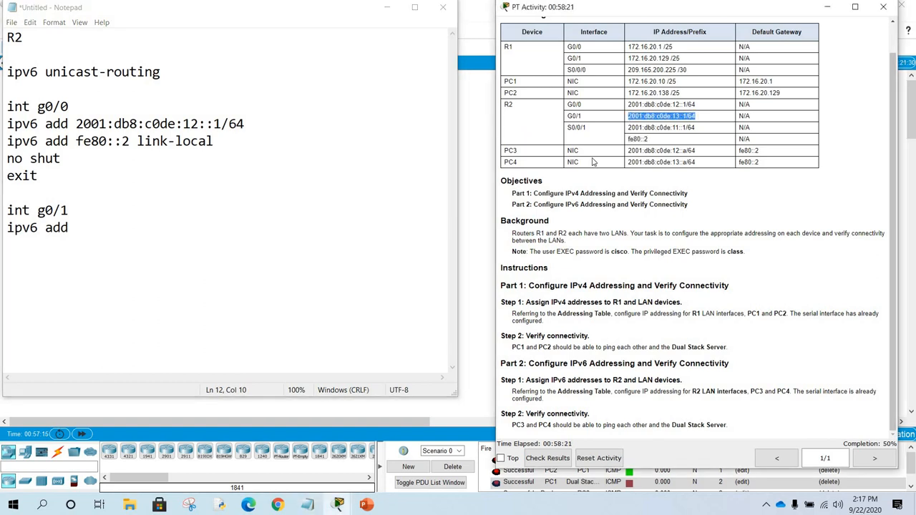
{"action": "left_click", "coordinate": [121, 230]}
{"action": "right_click", "coordinate": [122, 231]}
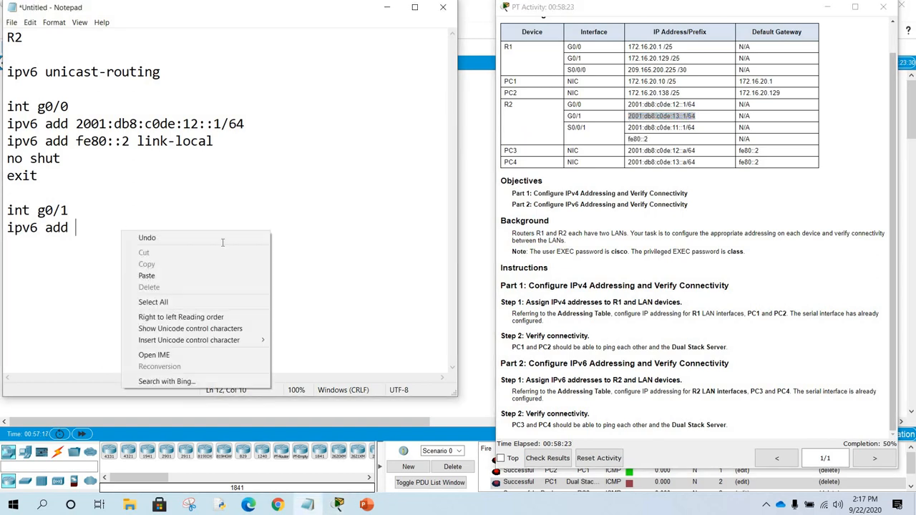
{"action": "left_click", "coordinate": [143, 276]}
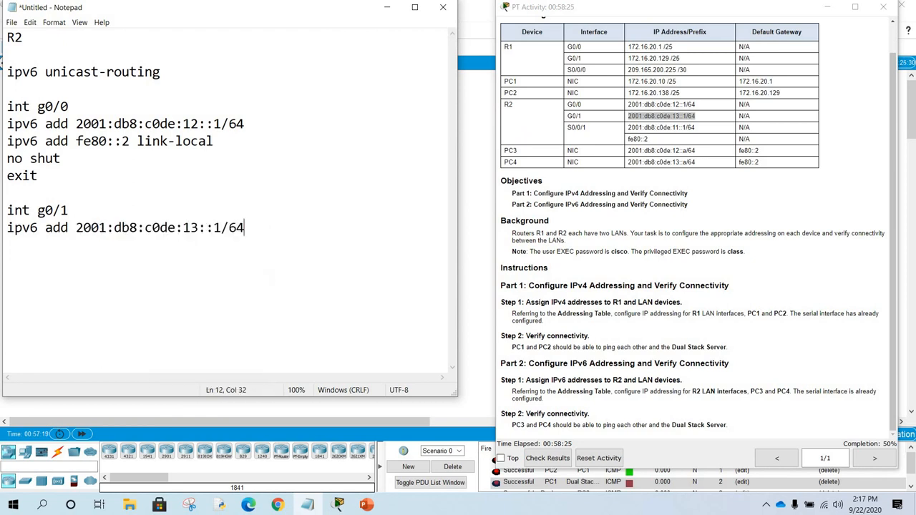
- Add the line ipv6 add fe80::2 link-local to the g0/1 block, copying the address from the addressing table
{"action": "key", "text": "Return"}
{"action": "type", "text": "ipv6 add"}
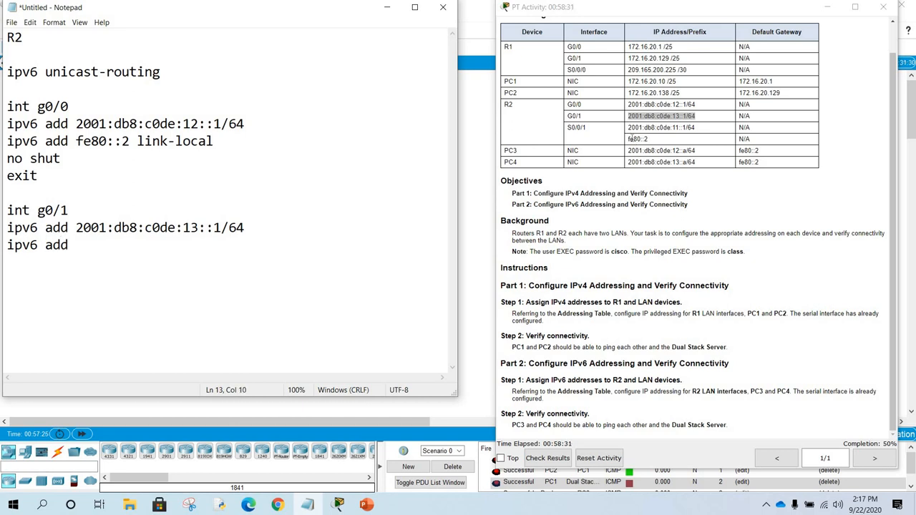
{"action": "left_click_drag", "start_coordinate": [629, 138], "coordinate": [648, 138]}
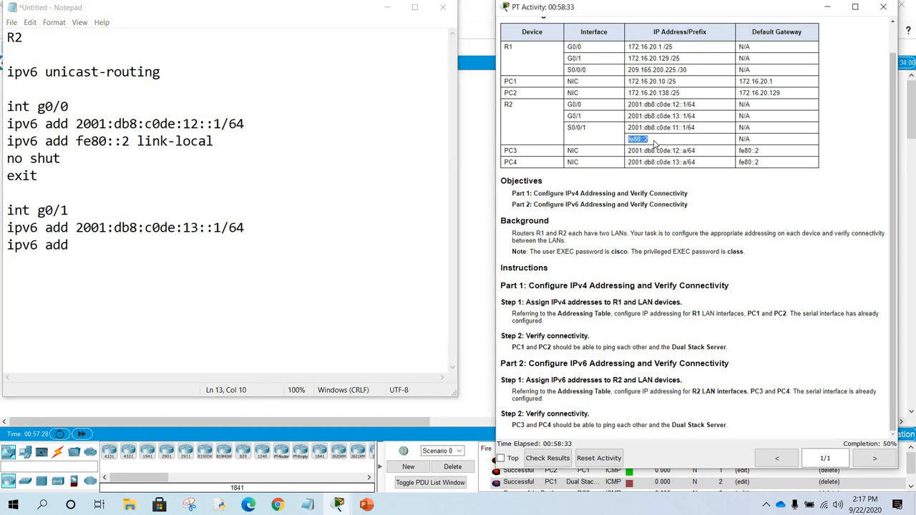
{"action": "left_click", "coordinate": [123, 244]}
{"action": "right_click", "coordinate": [125, 244]}
{"action": "left_click", "coordinate": [150, 284]}
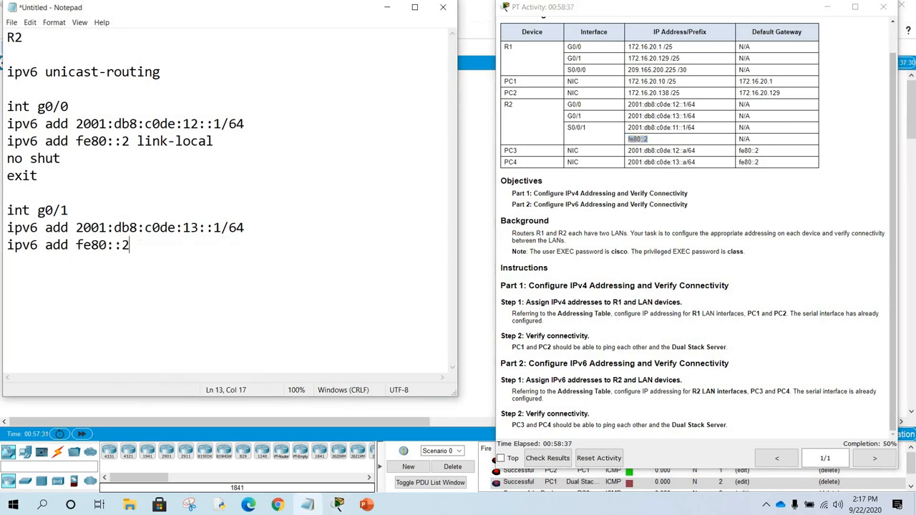
{"action": "type", "text": "link-local"}
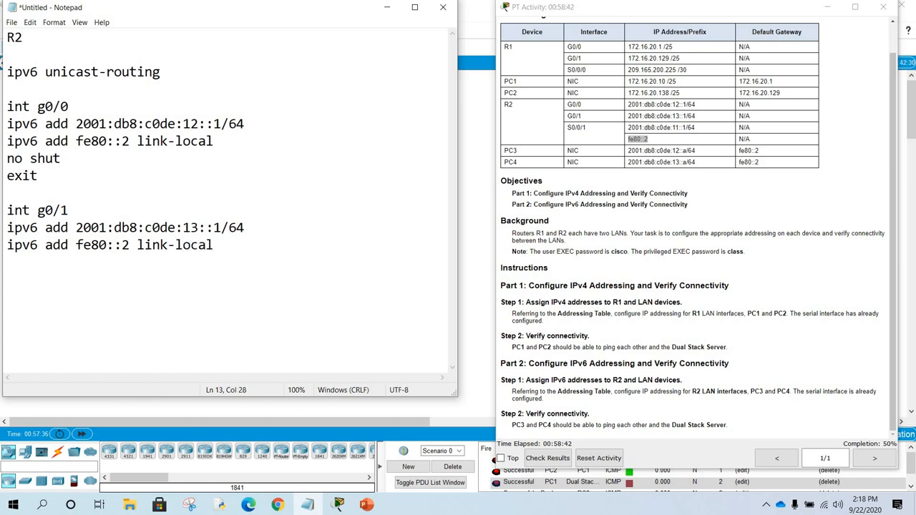
- Finish the g0/1 block with no shut and exit lines
{"action": "key", "text": "Return"}
{"action": "type", "text": "no shut"}
{"action": "key", "text": "Return"}
{"action": "type", "text": "exit"}
{"action": "key", "text": "Return"}
{"action": "key", "text": "Return"}
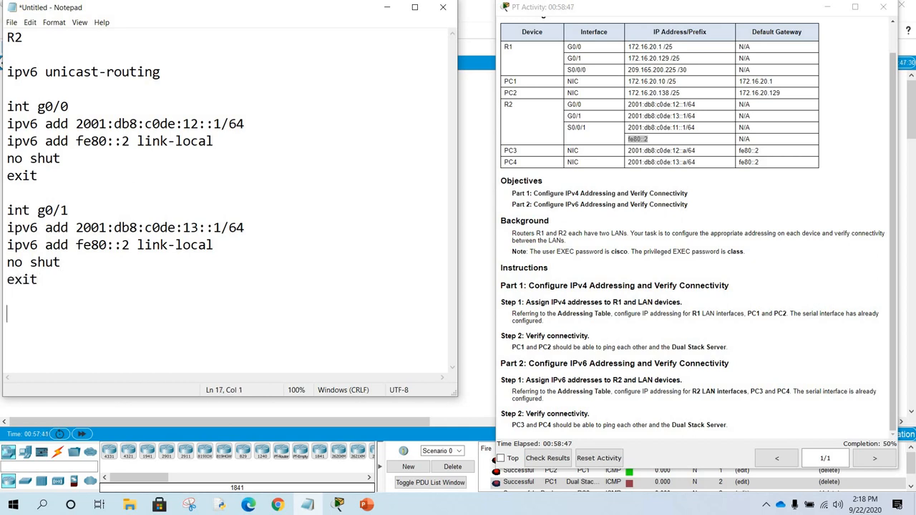
- Select the script from ipv6 unicast-routing through the final exit, and move Notepad aside to uncover the topology
{"action": "left_click", "coordinate": [282, 251]}
{"action": "key", "text": "Up"}
{"action": "key", "text": "Up"}
{"action": "key", "text": "Up"}
{"action": "key", "text": "Up"}
{"action": "left_click_drag", "start_coordinate": [7, 71], "coordinate": [190, 282]}
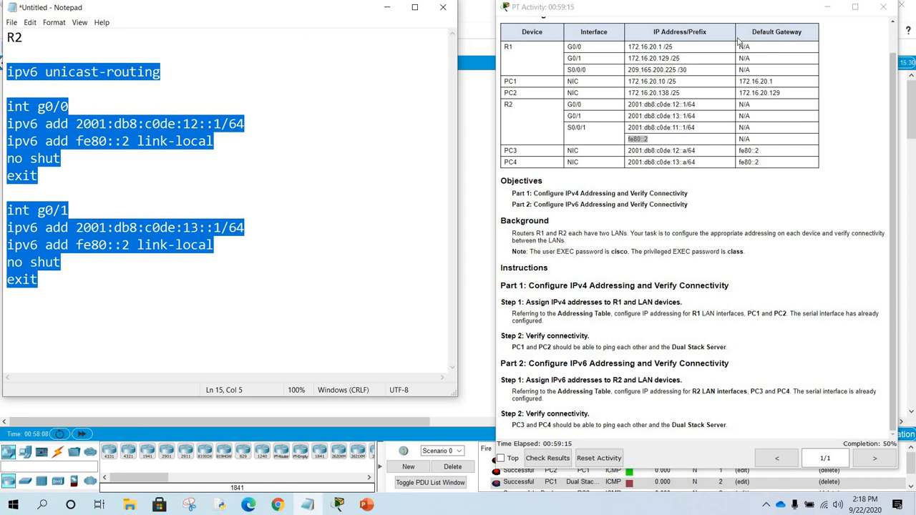
{"action": "left_click_drag", "start_coordinate": [360, 14], "coordinate": [824, 41]}
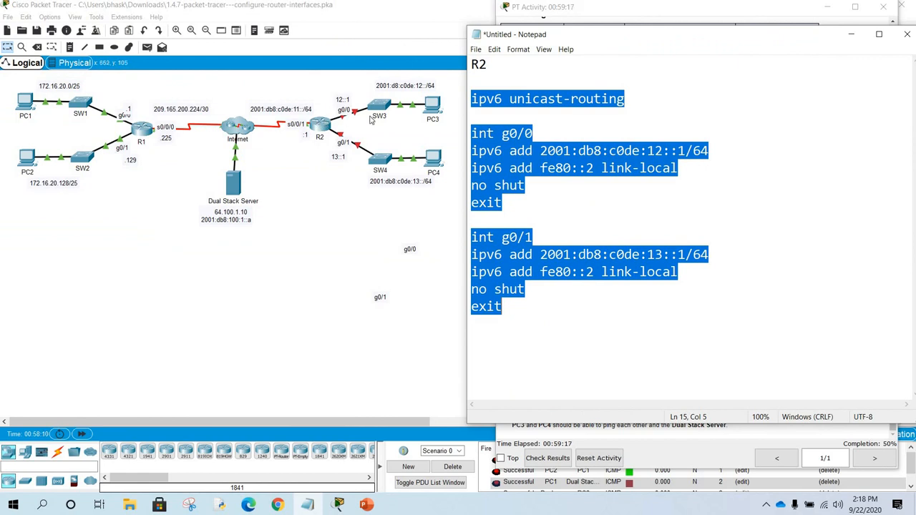
- Open router R2's command line in a widened window and bring Notepad back beside it
{"action": "left_click", "coordinate": [318, 126]}
{"action": "left_click_drag", "start_coordinate": [372, 118], "coordinate": [68, 44]}
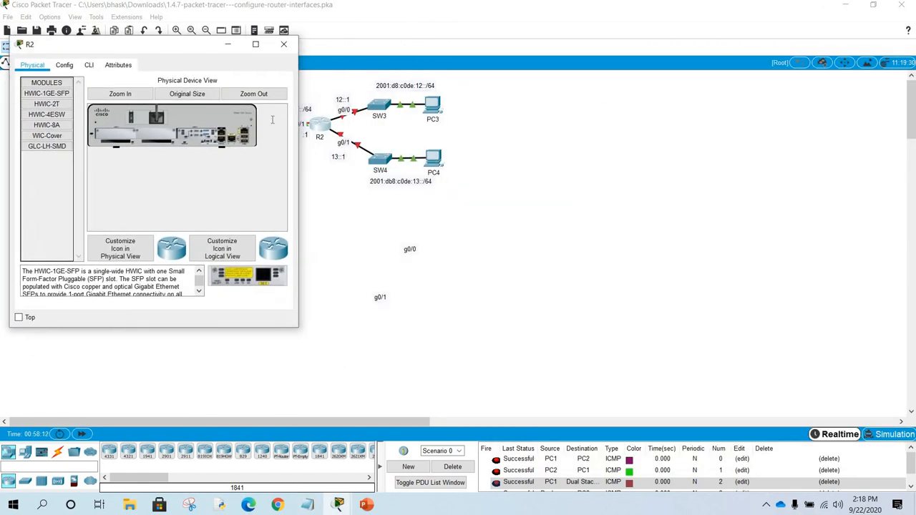
{"action": "left_click", "coordinate": [89, 65]}
{"action": "left_click_drag", "start_coordinate": [298, 106], "coordinate": [430, 106]}
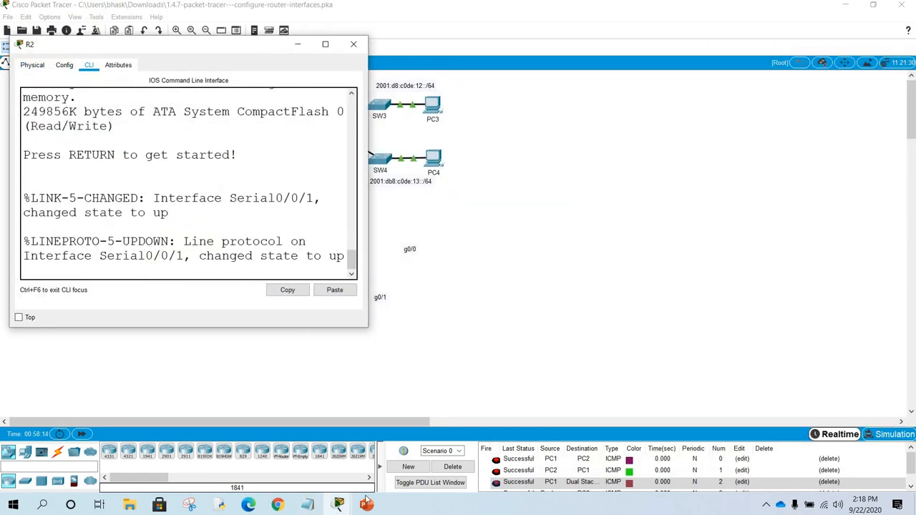
{"action": "left_click", "coordinate": [338, 505]}
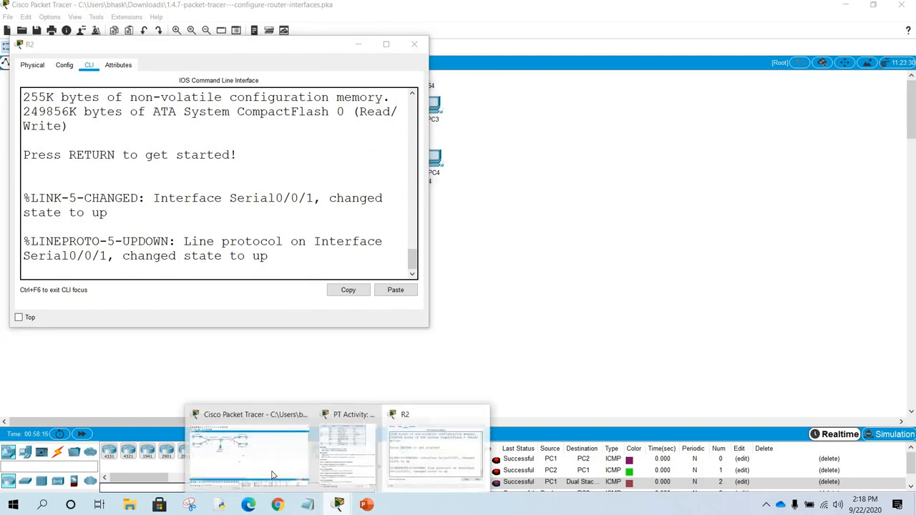
{"action": "left_click", "coordinate": [307, 505]}
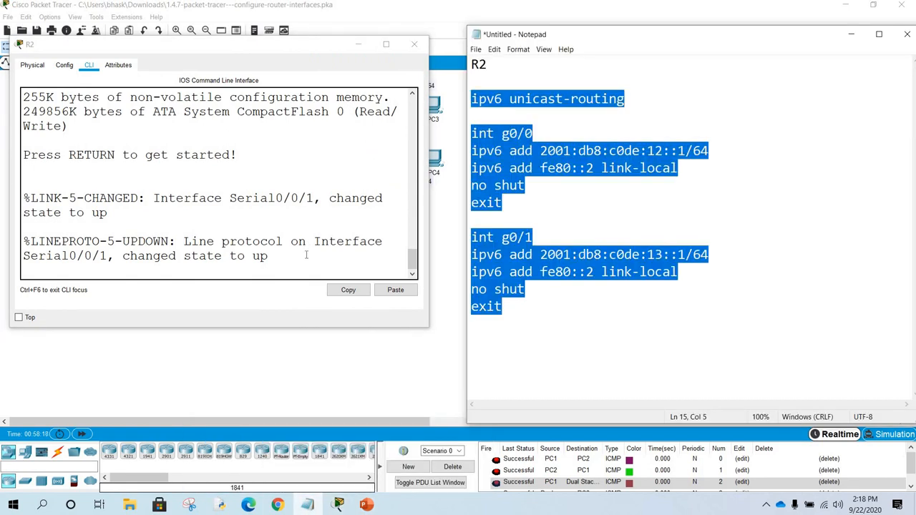
- Log in to R2 with the user EXEC password, run en, and enter the privileged EXEC password
{"action": "left_click", "coordinate": [307, 255]}
{"action": "key", "text": "Return"}
{"action": "key", "text": "Return"}
{"action": "key", "text": "Return"}
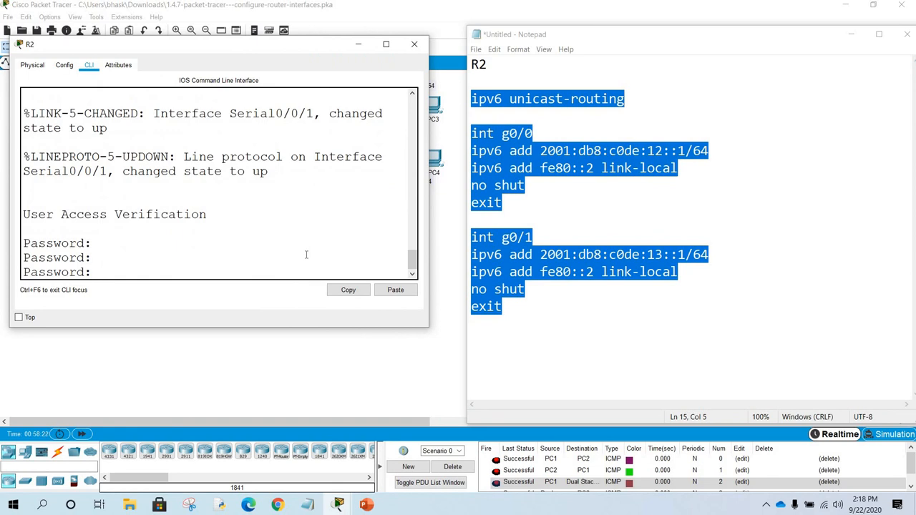
{"action": "key", "text": "Return"}
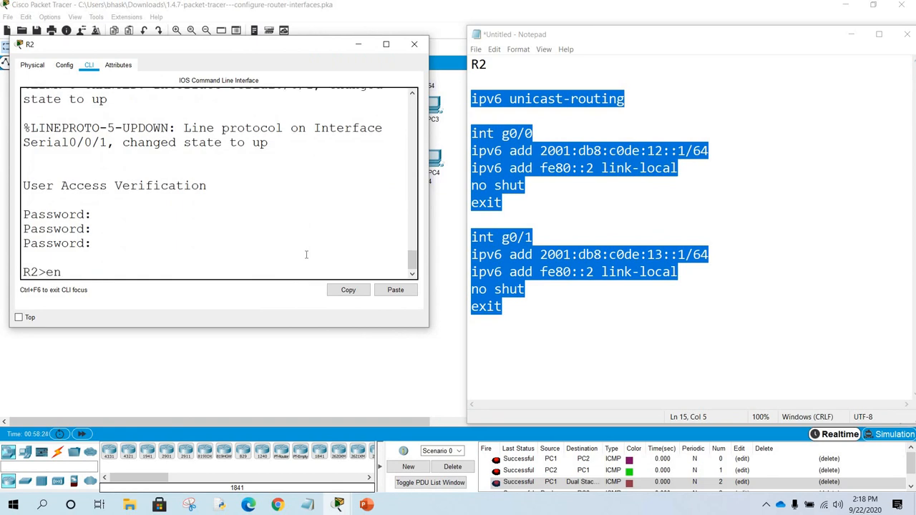
{"action": "type", "text": "en"}
{"action": "key", "text": "Return"}
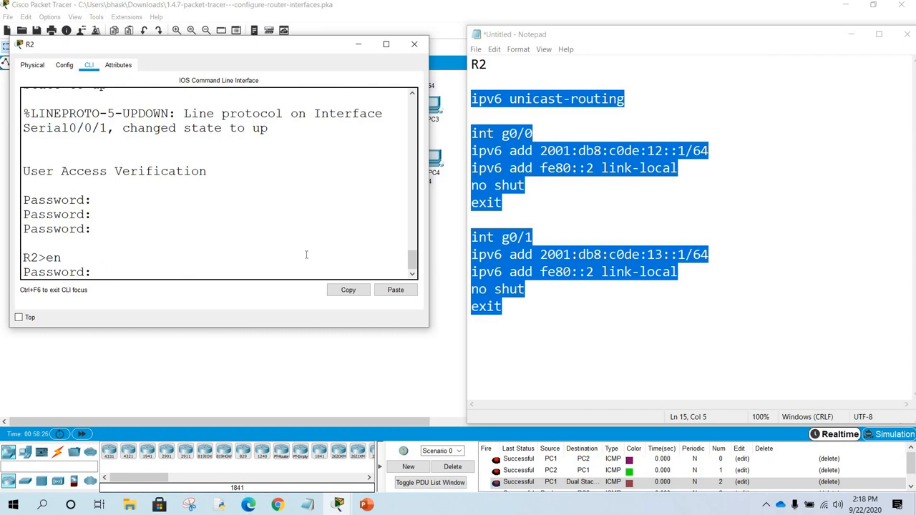
{"action": "key", "text": "Return"}
{"action": "key", "text": "Return"}
{"action": "key", "text": "Return"}
{"action": "key", "text": "Return"}
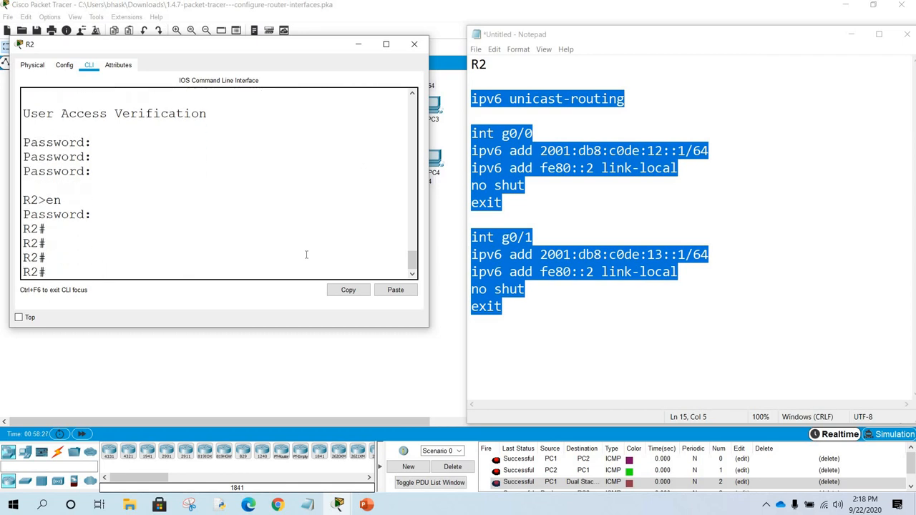
- Enter global configuration mode on R2 with conf t
{"action": "type", "text": "conf t"}
{"action": "key", "text": "Return"}
{"action": "key", "text": "Return"}
{"action": "key", "text": "Return"}
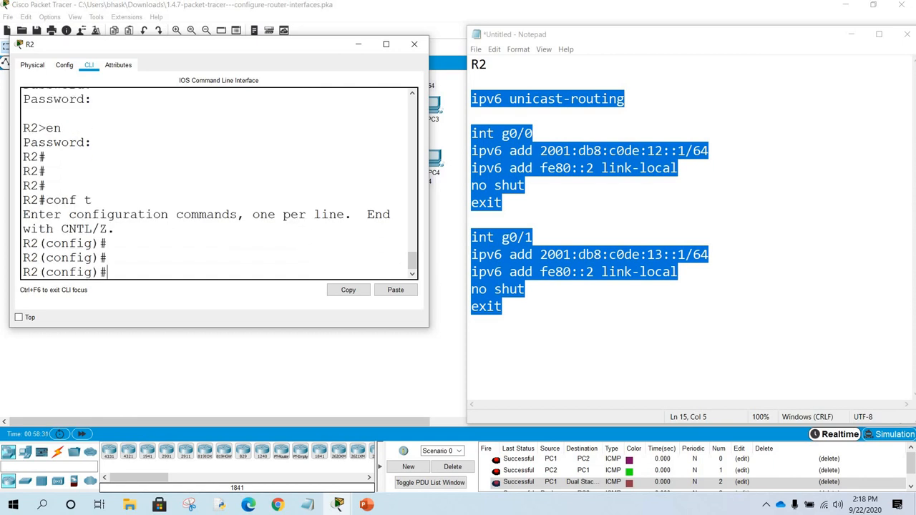
- Copy the selected IPv6 script from Notepad and run it in R2's global configuration mode
{"action": "right_click", "coordinate": [516, 147]}
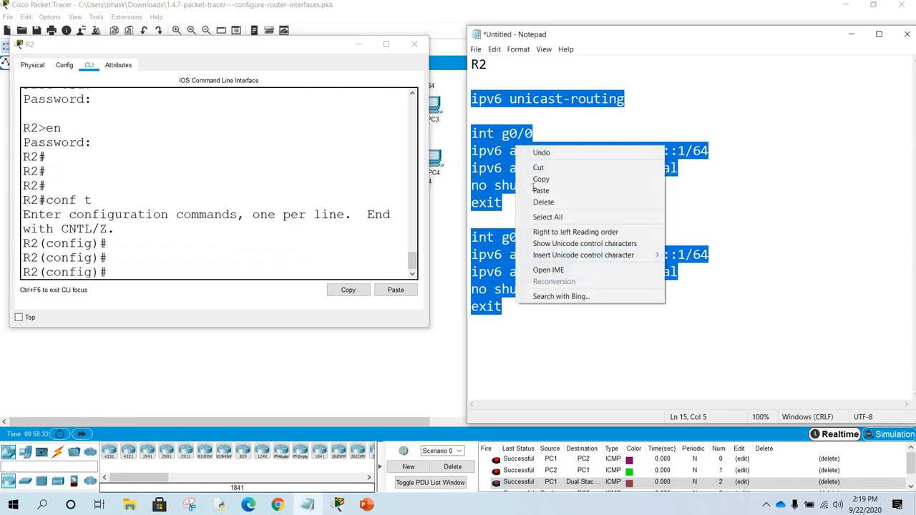
{"action": "left_click", "coordinate": [541, 179]}
{"action": "left_click", "coordinate": [390, 291]}
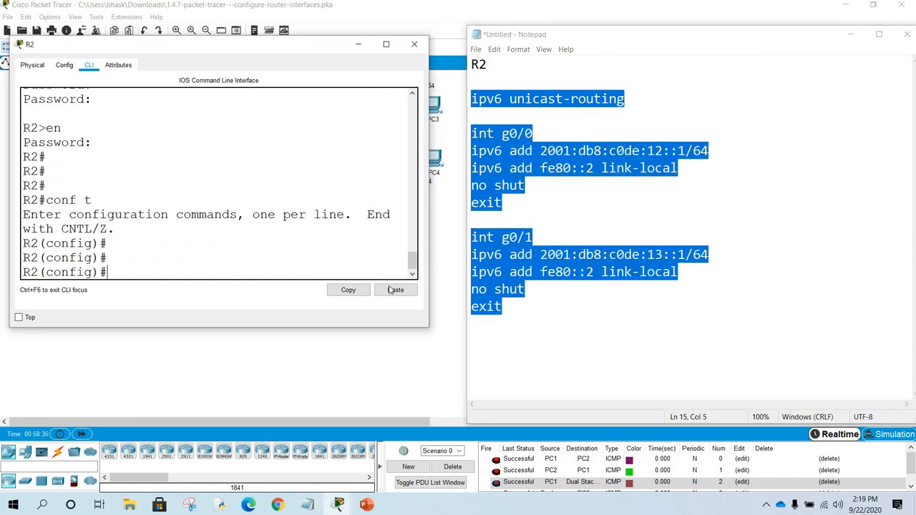
{"action": "key", "text": "Return"}
{"action": "key", "text": "Return"}
{"action": "key", "text": "Return"}
{"action": "key", "text": "Return"}
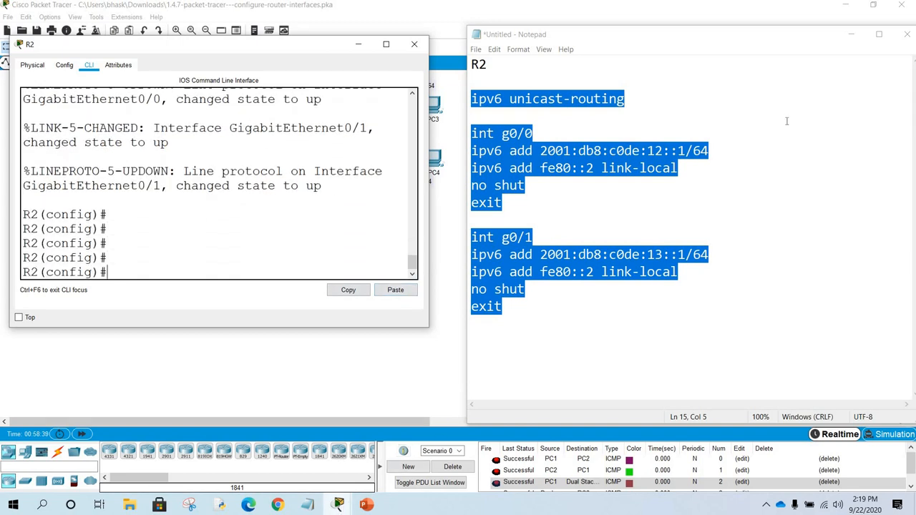
- Minimise Notepad, show the topology with the PT Activity instructions beside it, and bring R2's command line window back
{"action": "left_click", "coordinate": [825, 84]}
{"action": "left_click", "coordinate": [851, 34]}
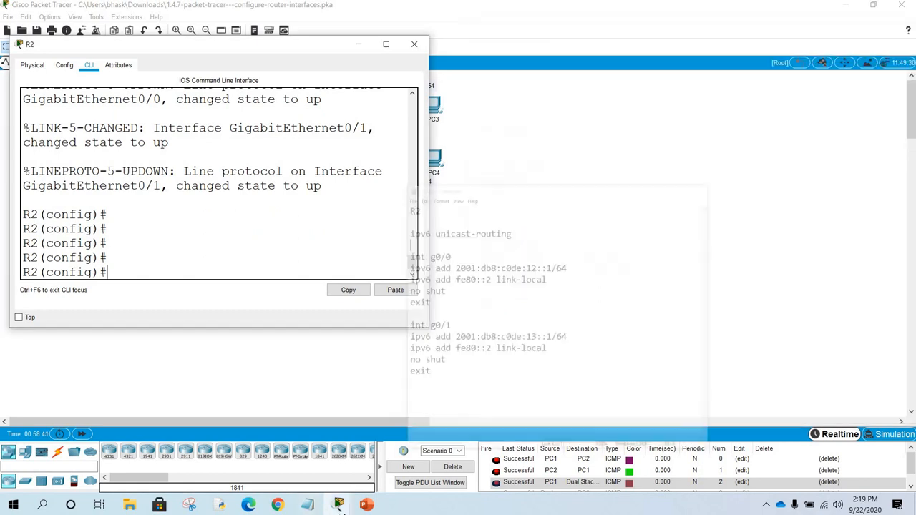
{"action": "left_click", "coordinate": [339, 505]}
{"action": "left_click", "coordinate": [286, 461]}
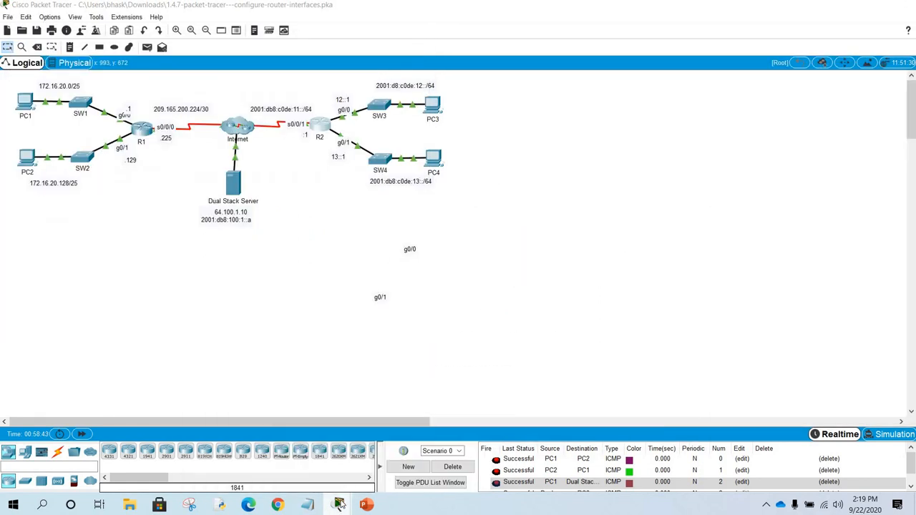
{"action": "left_click", "coordinate": [339, 505]}
{"action": "left_click", "coordinate": [342, 451]}
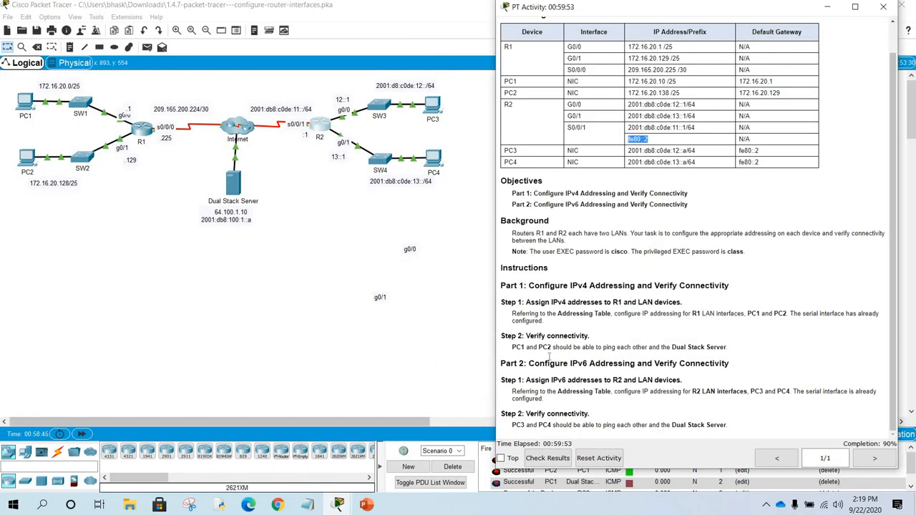
{"action": "left_click", "coordinate": [343, 504]}
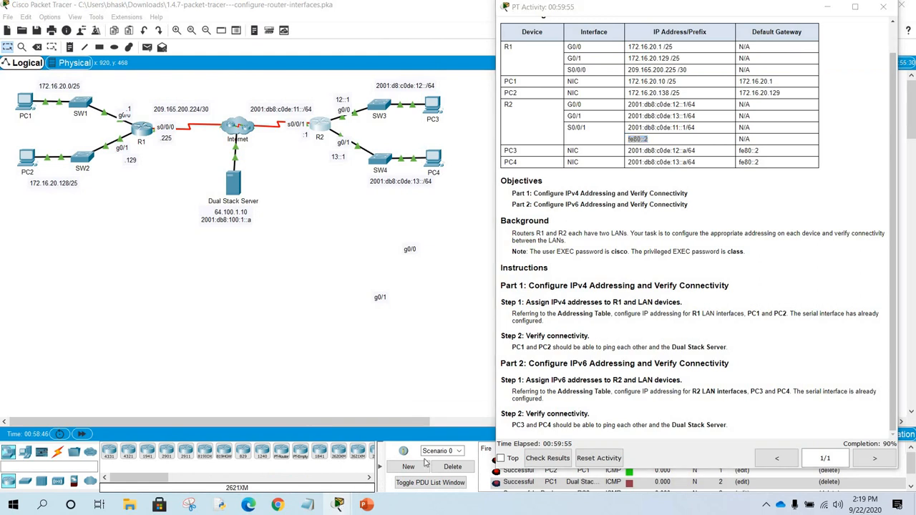
{"action": "left_click", "coordinate": [435, 451]}
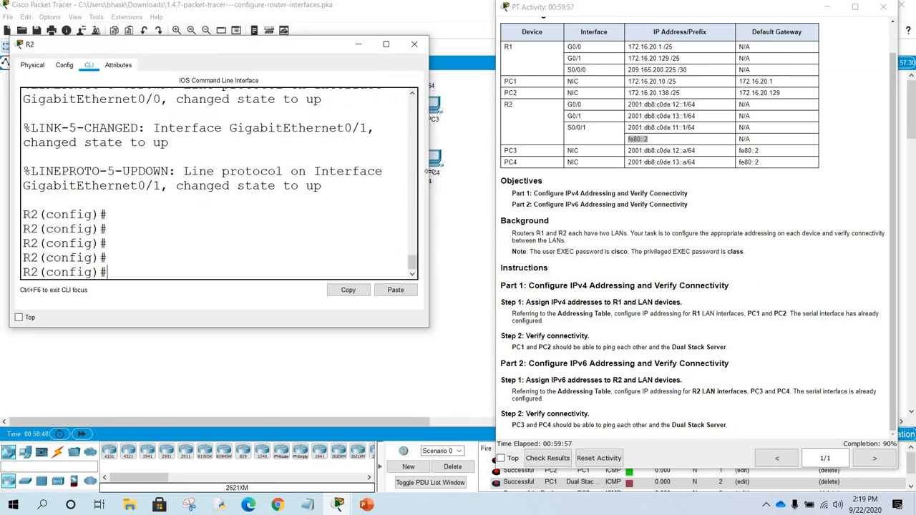
- Widen R2's window and review the IPv6 commands already entered for g0/0 and g0/1 in the command line history
{"action": "left_click_drag", "start_coordinate": [428, 174], "coordinate": [490, 173]}
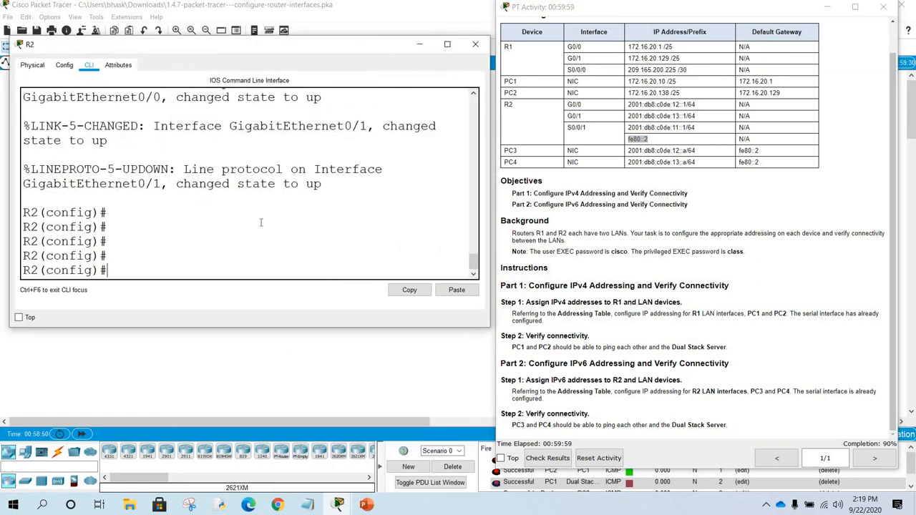
{"action": "scroll", "coordinate": [261, 223], "scroll_direction": "up", "scroll_amount": 3}
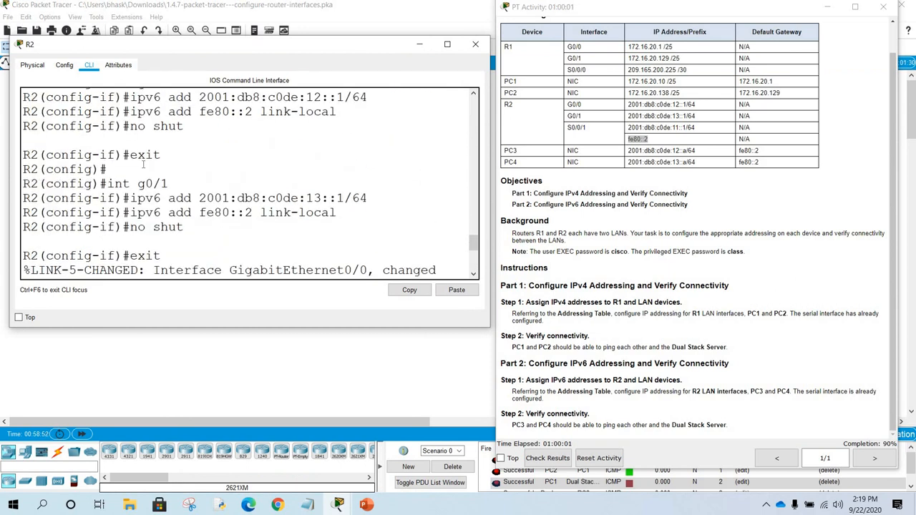
{"action": "scroll", "coordinate": [116, 139], "scroll_direction": "up", "scroll_amount": 1}
{"action": "left_click_drag", "start_coordinate": [108, 141], "coordinate": [291, 153]}
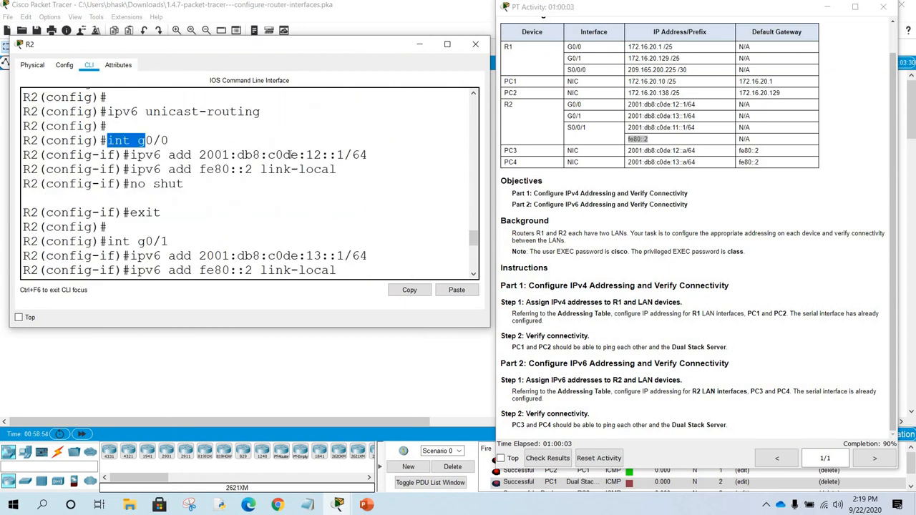
{"action": "left_click", "coordinate": [261, 209]}
- Leave R2's configuration mode, run sh run, and page through the running configuration to the GigabitEthernet interfaces
{"action": "key", "text": "ctrl+z"}
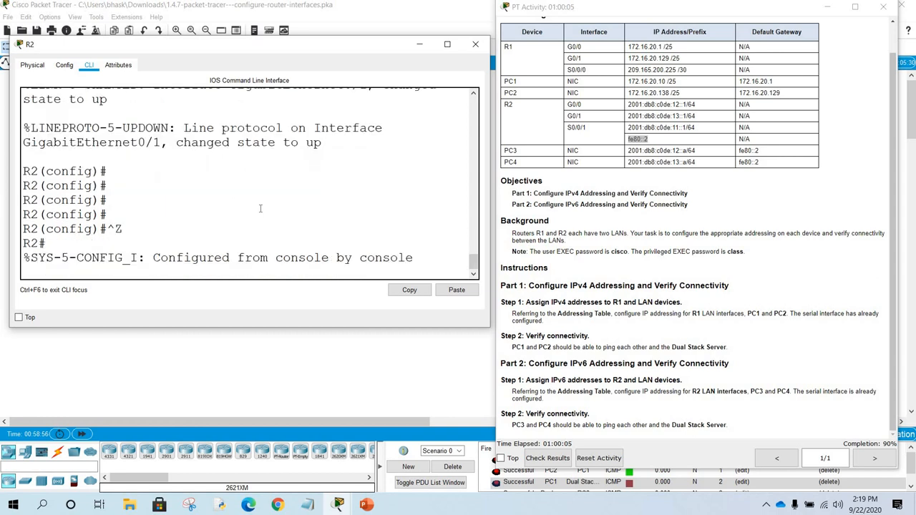
{"action": "key", "text": "Return"}
{"action": "key", "text": "Return"}
{"action": "key", "text": "Return"}
{"action": "type", "text": "sh run"}
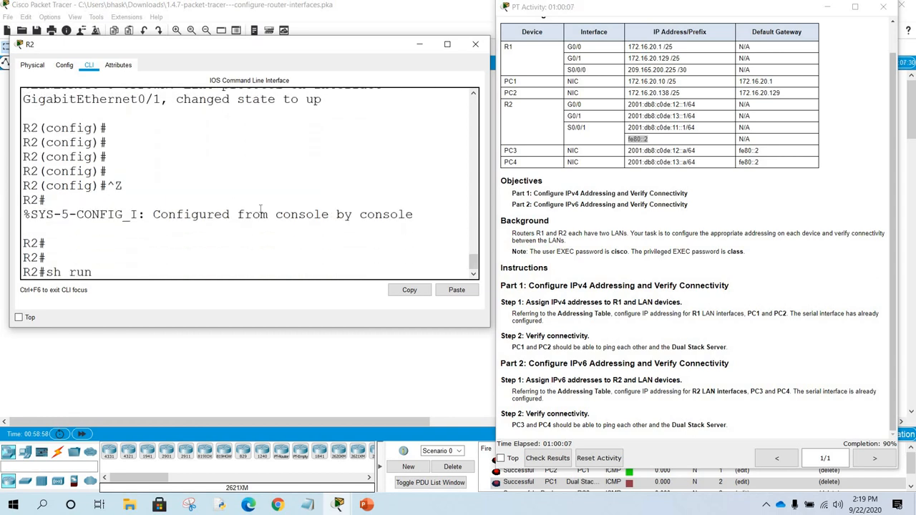
{"action": "key", "text": "Return"}
{"action": "key", "text": "Return"}
{"action": "key", "text": "Return"}
{"action": "key", "text": "Return"}
{"action": "key", "text": "Return"}
{"action": "key", "text": "Return"}
{"action": "key", "text": "Return"}
{"action": "key", "text": "Return"}
{"action": "key", "text": "Return"}
{"action": "key", "text": "Return"}
{"action": "key", "text": "Return"}
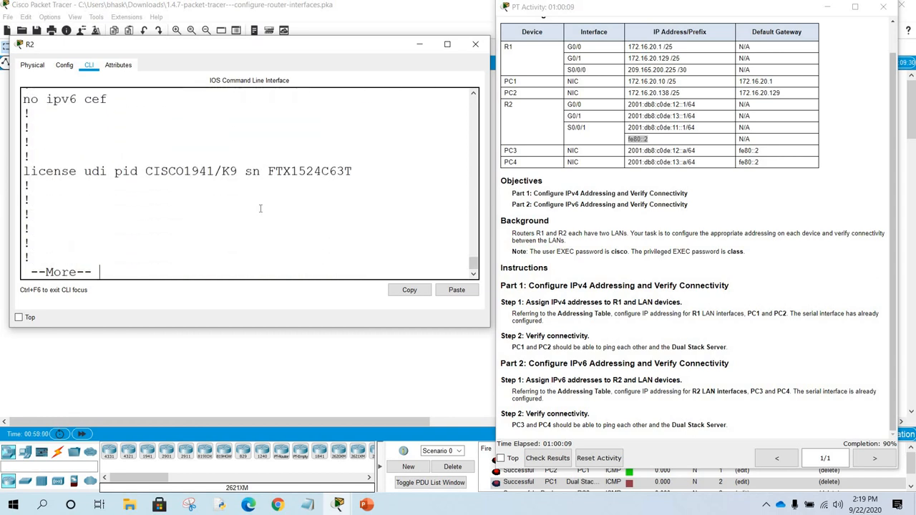
{"action": "key", "text": "Return"}
{"action": "key", "text": "Return"}
{"action": "key", "text": "Return"}
{"action": "key", "text": "Return"}
{"action": "key", "text": "Return"}
{"action": "key", "text": "Return"}
{"action": "key", "text": "Return"}
{"action": "key", "text": "Return"}
{"action": "key", "text": "Return"}
{"action": "key", "text": "Return"}
{"action": "key", "text": "Return"}
{"action": "key", "text": "Return"}
{"action": "key", "text": "Return"}
{"action": "key", "text": "Return"}
{"action": "key", "text": "Return"}
{"action": "key", "text": "Return"}
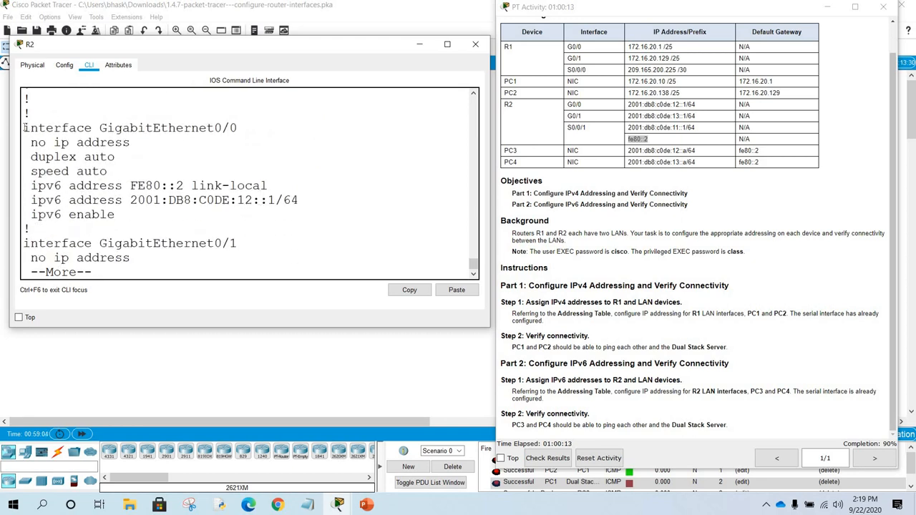
- Examine GigabitEthernet0/0's IPv6 entries and the IPv6 routing line in R2's running configuration, and make the window taller
{"action": "left_click_drag", "start_coordinate": [24, 128], "coordinate": [108, 117]}
{"action": "left_click_drag", "start_coordinate": [32, 187], "coordinate": [311, 212]}
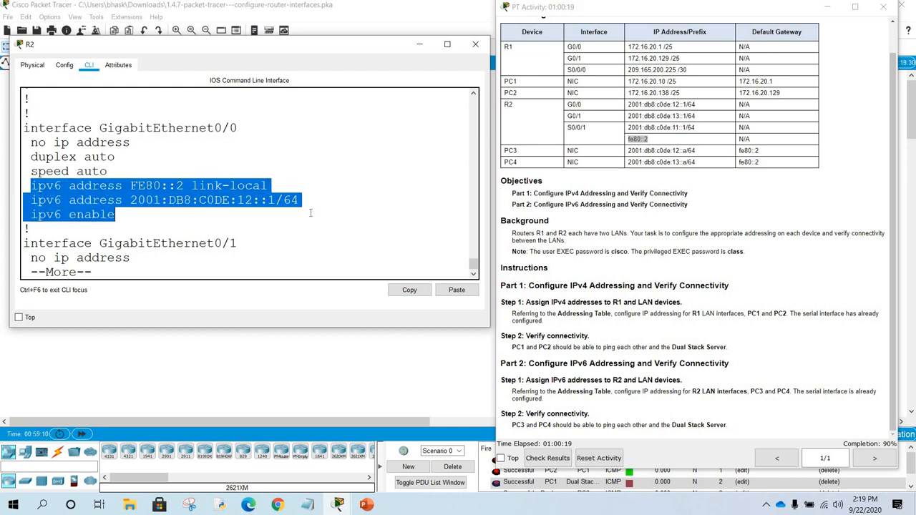
{"action": "scroll", "coordinate": [304, 214], "scroll_direction": "up", "scroll_amount": 6}
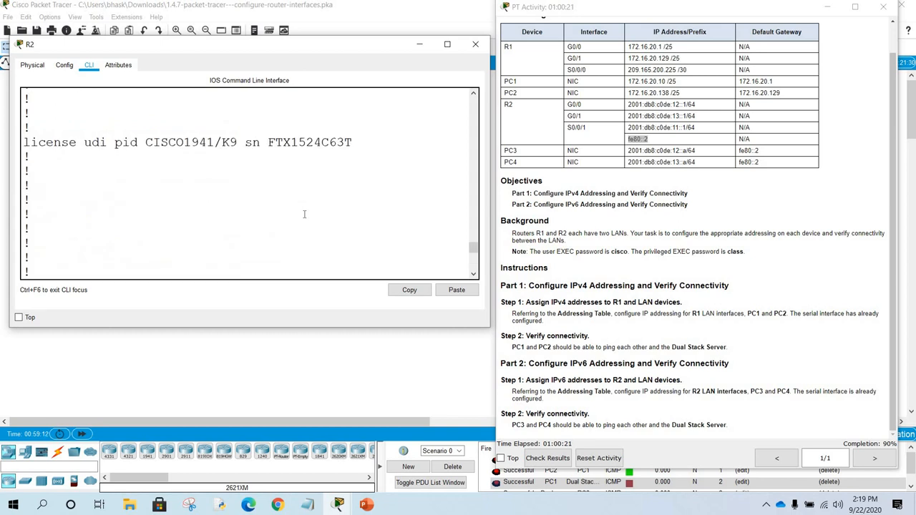
{"action": "scroll", "coordinate": [27, 177], "scroll_direction": "up", "scroll_amount": 2}
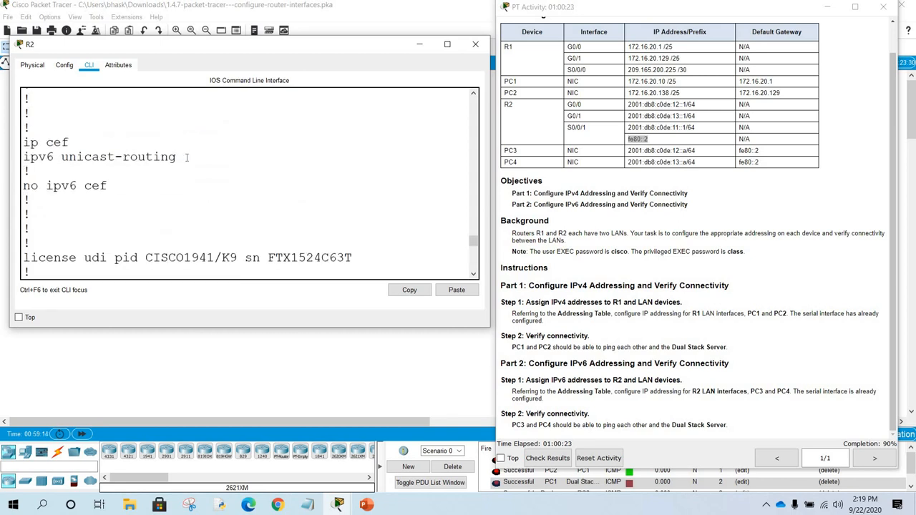
{"action": "left_click_drag", "start_coordinate": [24, 158], "coordinate": [186, 158]}
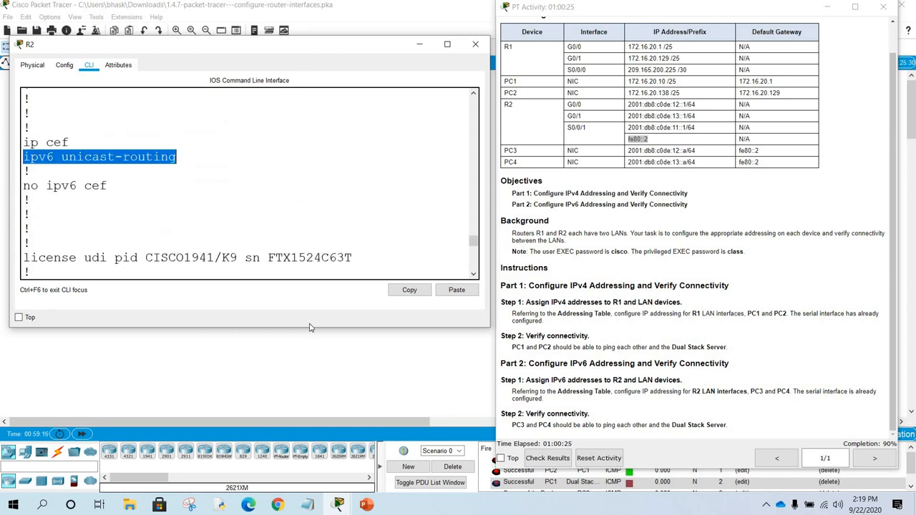
{"action": "left_click_drag", "start_coordinate": [305, 328], "coordinate": [316, 396]}
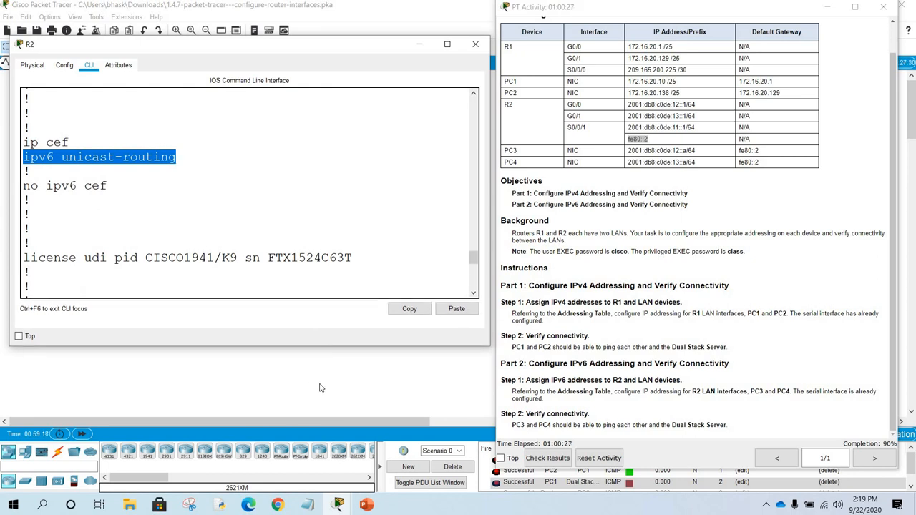
- Switch to Notepad and add the heading "verify" below the g0/1 commands, with blank lines after it
{"action": "left_click", "coordinate": [307, 504]}
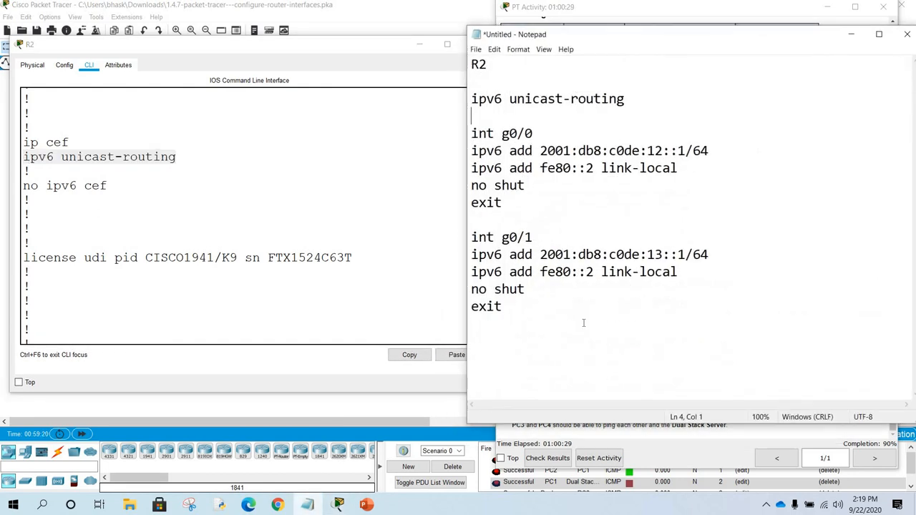
{"action": "left_click", "coordinate": [583, 323]}
{"action": "key", "text": "Return"}
{"action": "key", "text": "Return"}
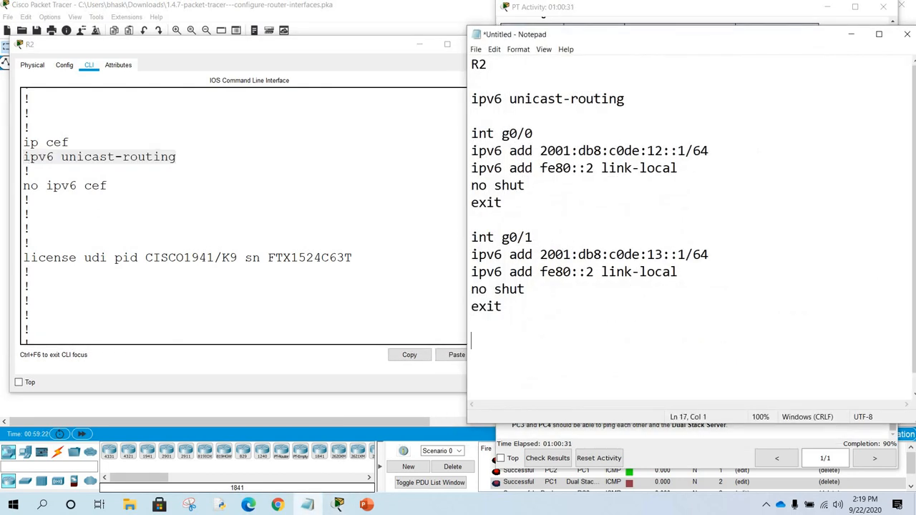
{"action": "type", "text": "verify"}
{"action": "key", "text": "Return"}
{"action": "key", "text": "Return"}
{"action": "key", "text": "Return"}
{"action": "key", "text": "Return"}
{"action": "key", "text": "Return"}
{"action": "key", "text": "Return"}
{"action": "key", "text": "Return"}
{"action": "key", "text": "Return"}
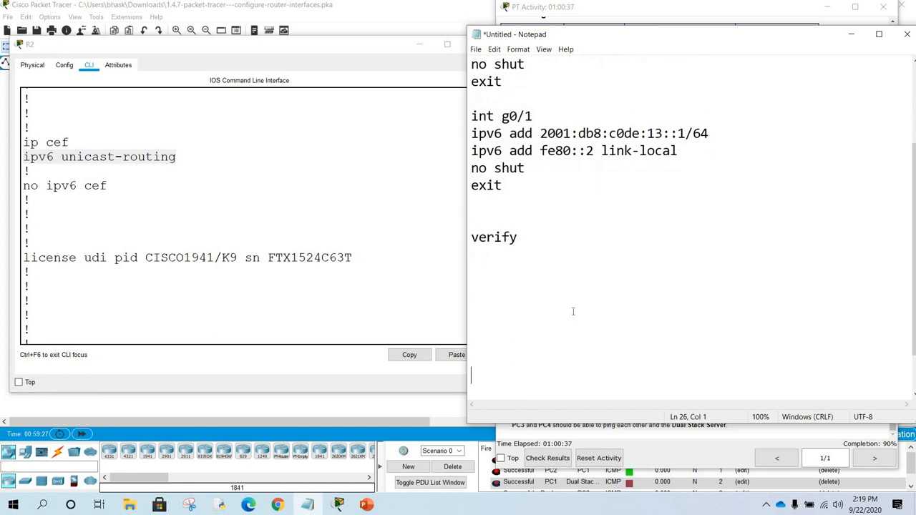
- Remove the surplus blank lines and write the command "sh ipv6 int brief" under the "verify" heading
{"action": "key", "text": "BackSpace"}
{"action": "key", "text": "BackSpace"}
{"action": "key", "text": "BackSpace"}
{"action": "key", "text": "BackSpace"}
{"action": "key", "text": "BackSpace"}
{"action": "key", "text": "BackSpace"}
{"action": "type", "text": "sh ipv6 int"}
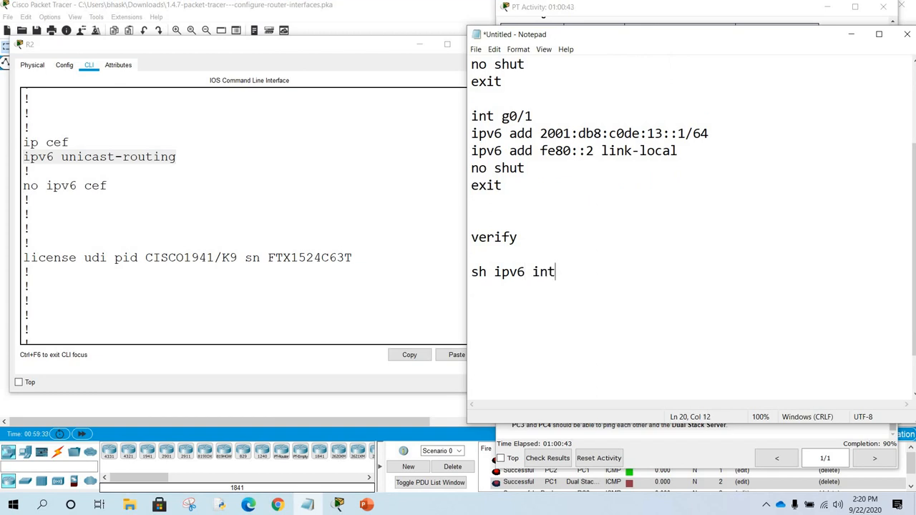
{"action": "type", "text": " brife"}
{"action": "key", "text": "BackSpace"}
{"action": "key", "text": "BackSpace"}
{"action": "type", "text": "ef"}
{"action": "left_click", "coordinate": [404, 258]}
{"action": "left_click", "coordinate": [515, 254]}
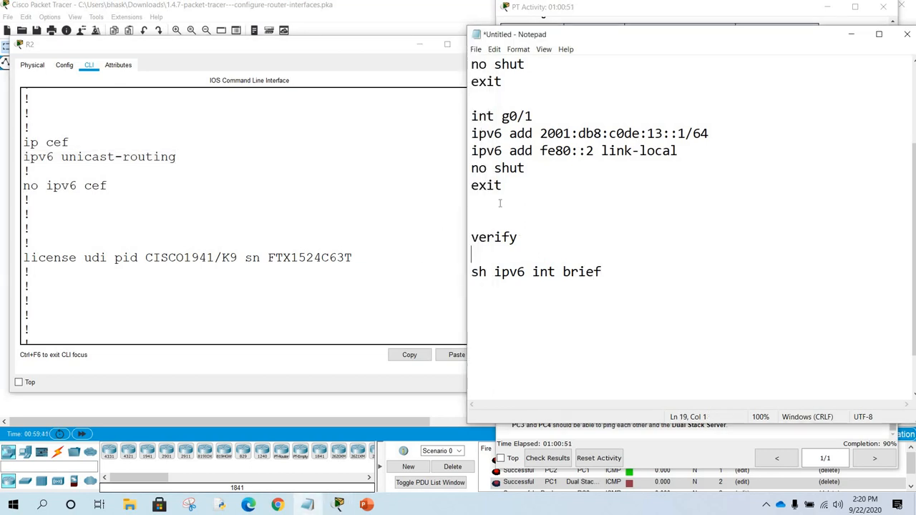
- Return to R2's command line, narrow its window to fit beside Notepad, and leave the running-configuration listing
{"action": "left_click", "coordinate": [455, 213]}
{"action": "left_click_drag", "start_coordinate": [490, 207], "coordinate": [464, 206]}
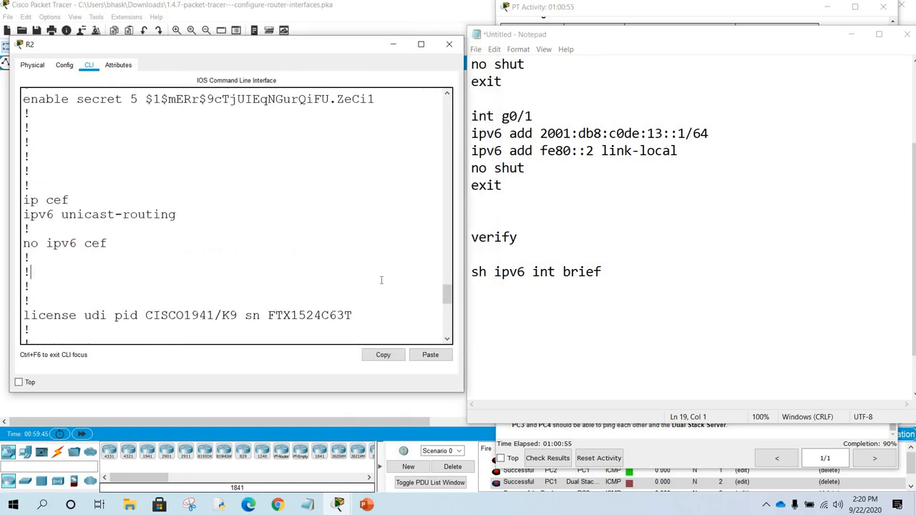
{"action": "scroll", "coordinate": [380, 280], "scroll_direction": "down", "scroll_amount": 8}
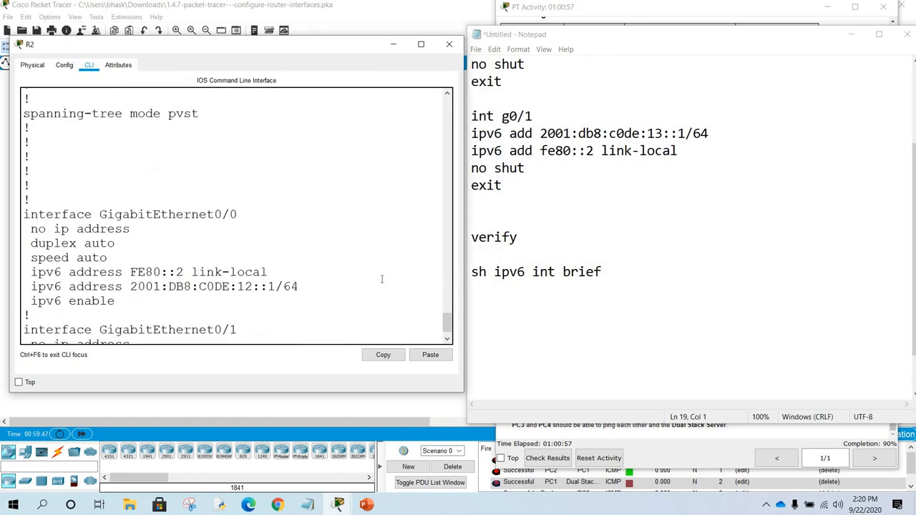
{"action": "key", "text": "Return"}
{"action": "key", "text": "Return"}
{"action": "key", "text": "Return"}
{"action": "key", "text": "Return"}
- Run sh ipv6 int brief on R2 from privileged EXEC mode
{"action": "type", "text": "s"}
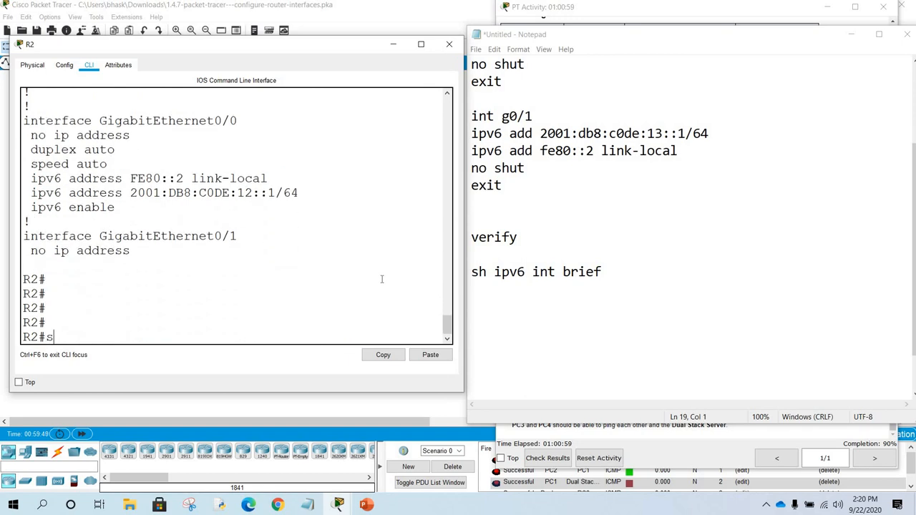
{"action": "type", "text": "h ipv"}
{"action": "key", "text": "Tab"}
{"action": "type", "text": "int "}
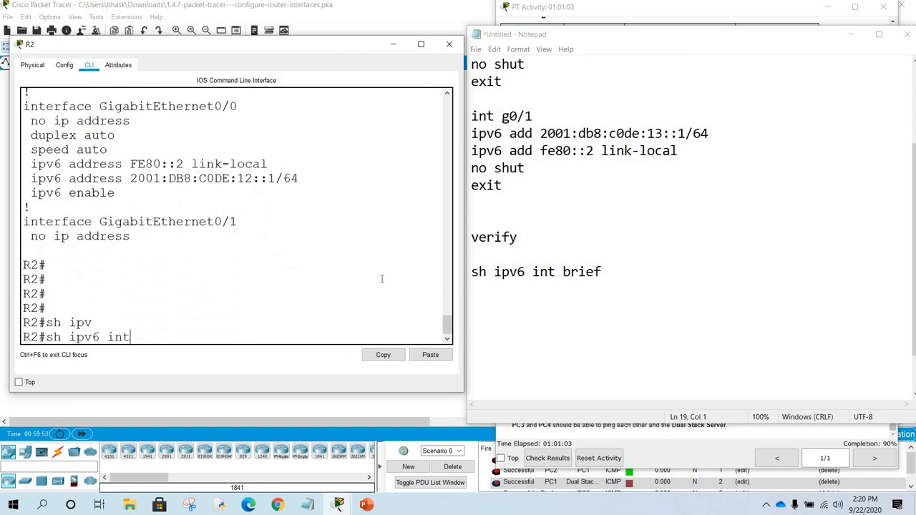
{"action": "type", "text": "br"}
{"action": "key", "text": "Tab"}
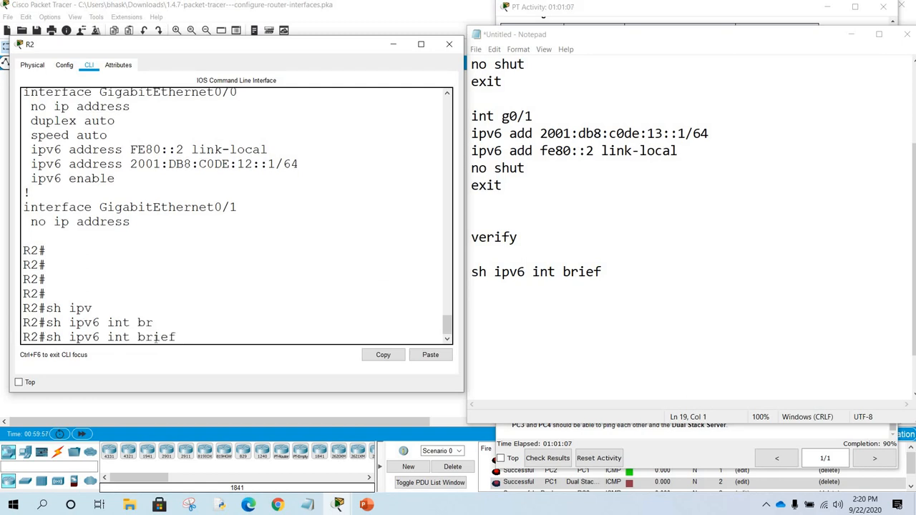
{"action": "left_click_drag", "start_coordinate": [46, 337], "coordinate": [179, 340]}
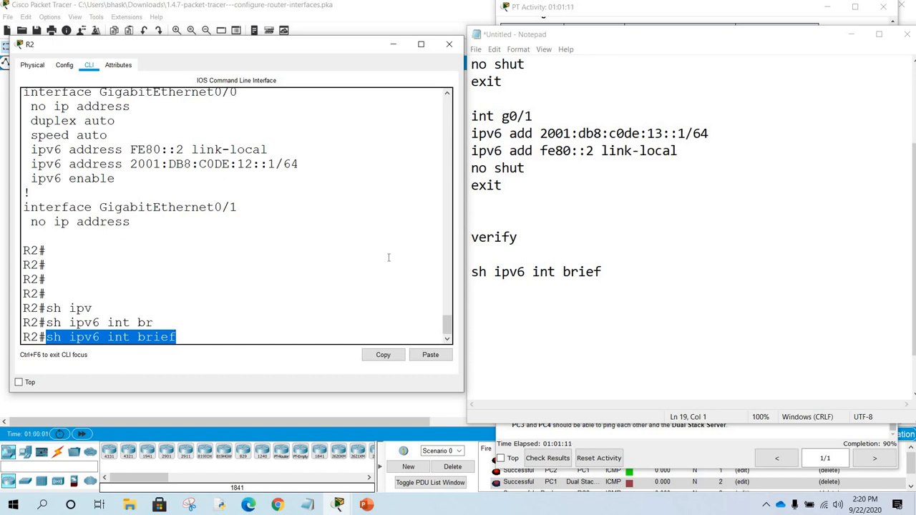
{"action": "left_click", "coordinate": [395, 192]}
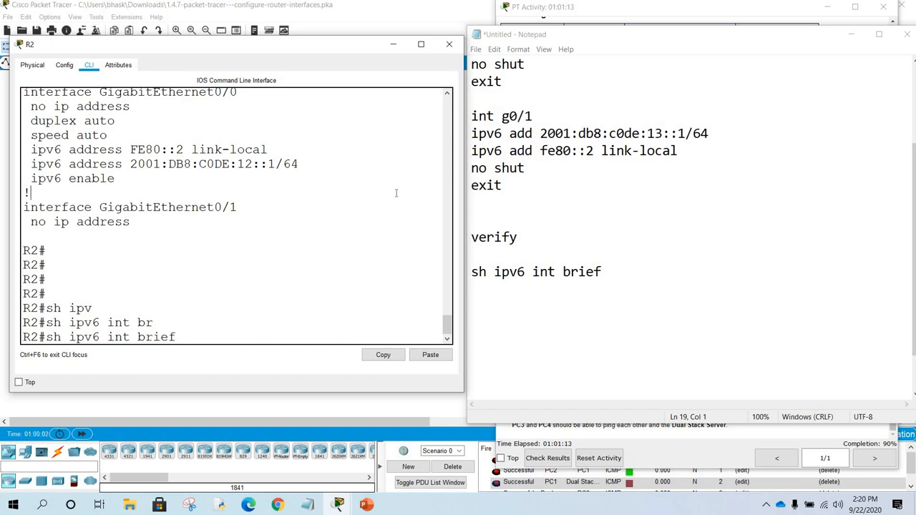
{"action": "key", "text": "Return"}
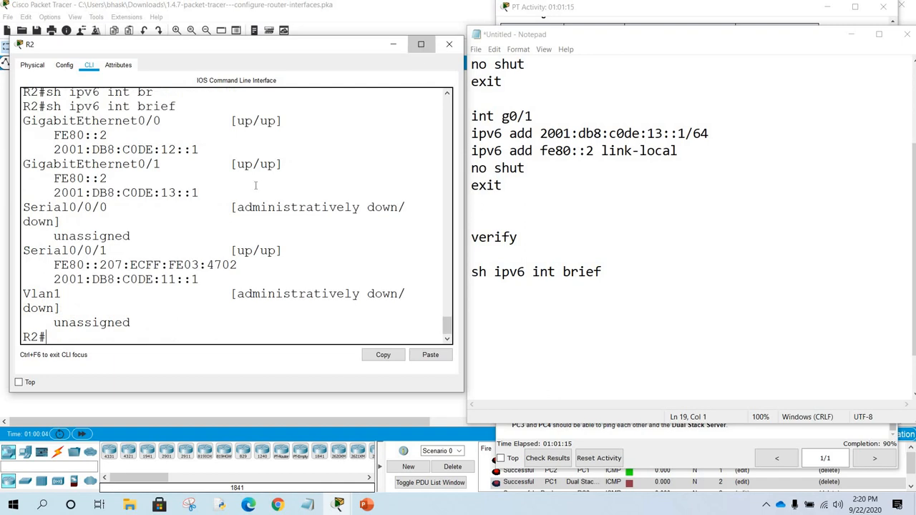
- Maximise R2's window and examine the status and IPv6 addresses of its GigabitEthernet and serial interfaces
{"action": "left_click", "coordinate": [421, 44]}
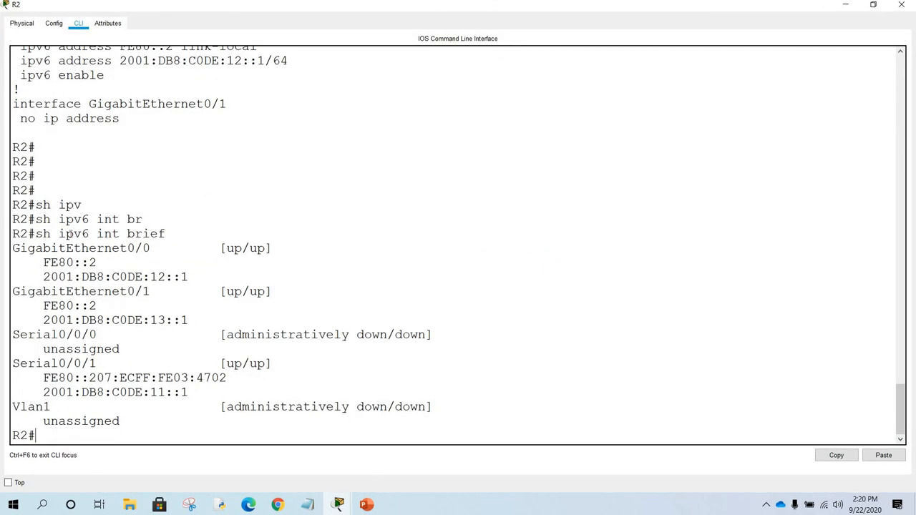
{"action": "left_click_drag", "start_coordinate": [35, 233], "coordinate": [181, 228]}
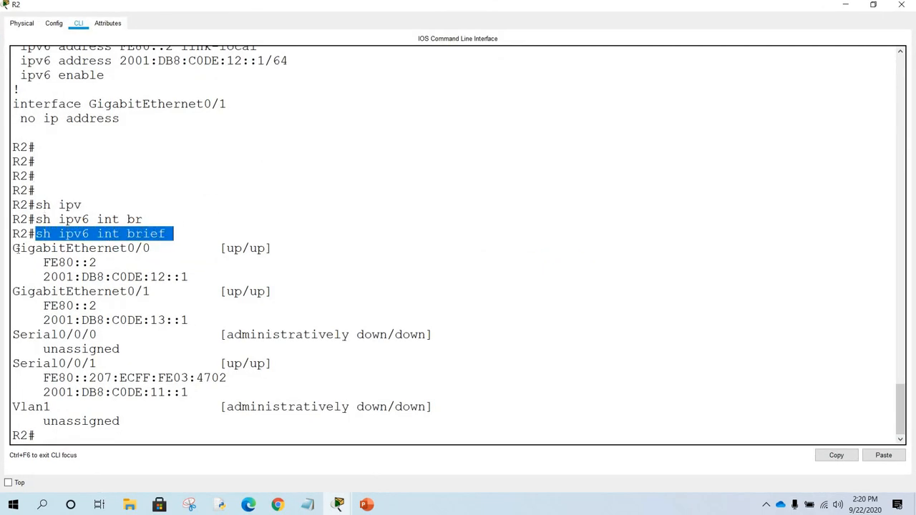
{"action": "left_click_drag", "start_coordinate": [12, 247], "coordinate": [272, 247]}
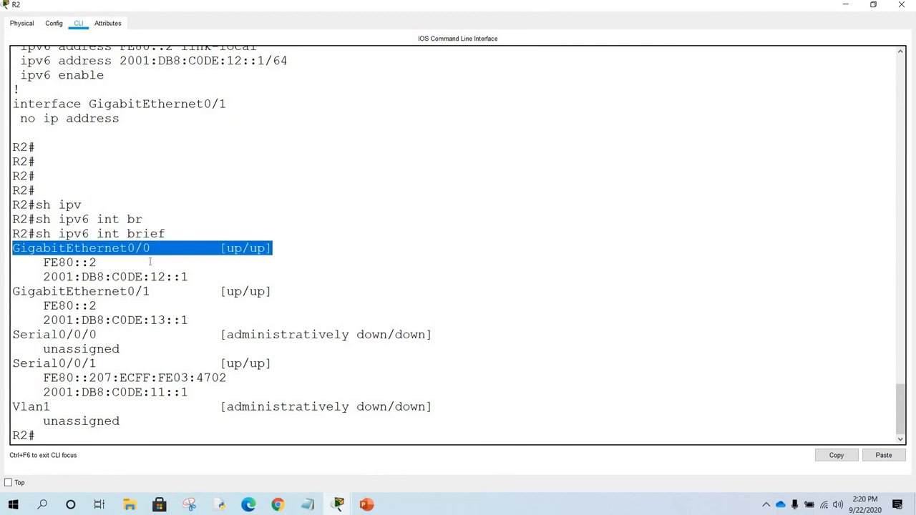
{"action": "left_click_drag", "start_coordinate": [43, 262], "coordinate": [192, 275]}
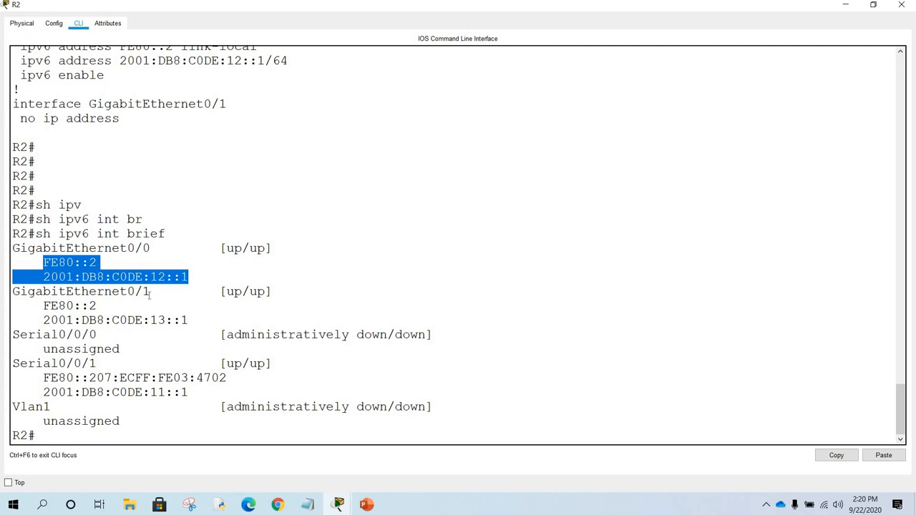
{"action": "left_click_drag", "start_coordinate": [21, 293], "coordinate": [201, 316]}
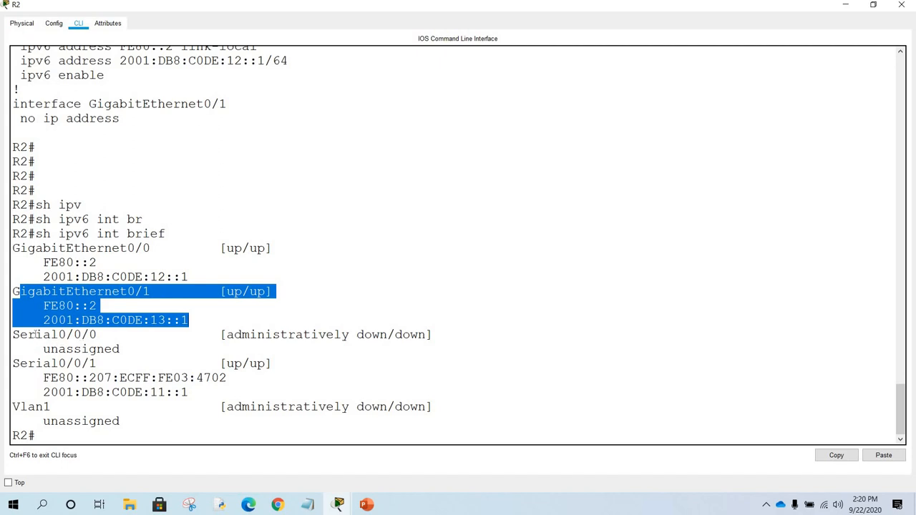
{"action": "left_click", "coordinate": [132, 346]}
{"action": "left_click_drag", "start_coordinate": [191, 366], "coordinate": [231, 392]}
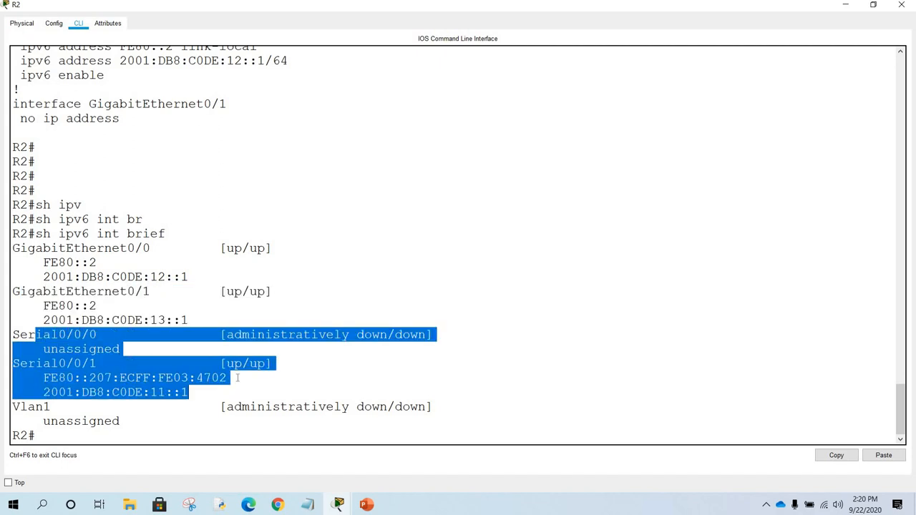
{"action": "left_click", "coordinate": [357, 359]}
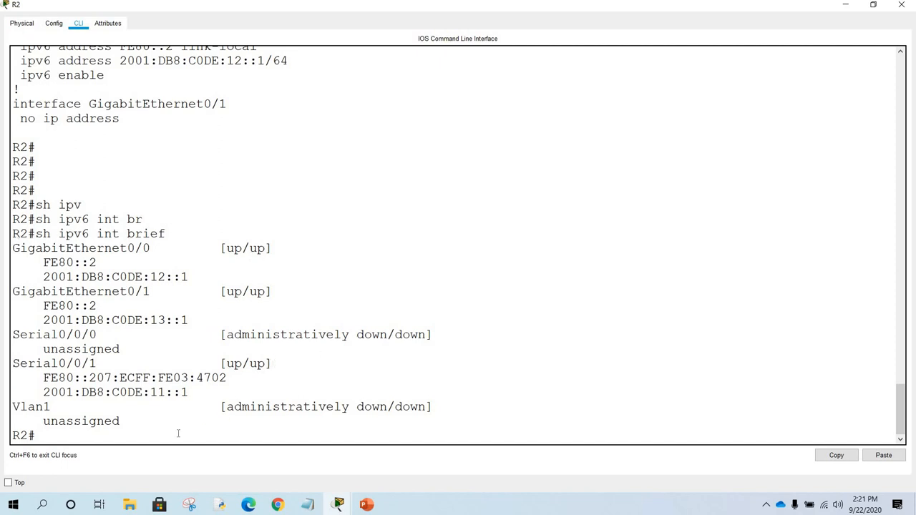
{"action": "key", "text": "Return"}
{"action": "key", "text": "Return"}
{"action": "key", "text": "Return"}
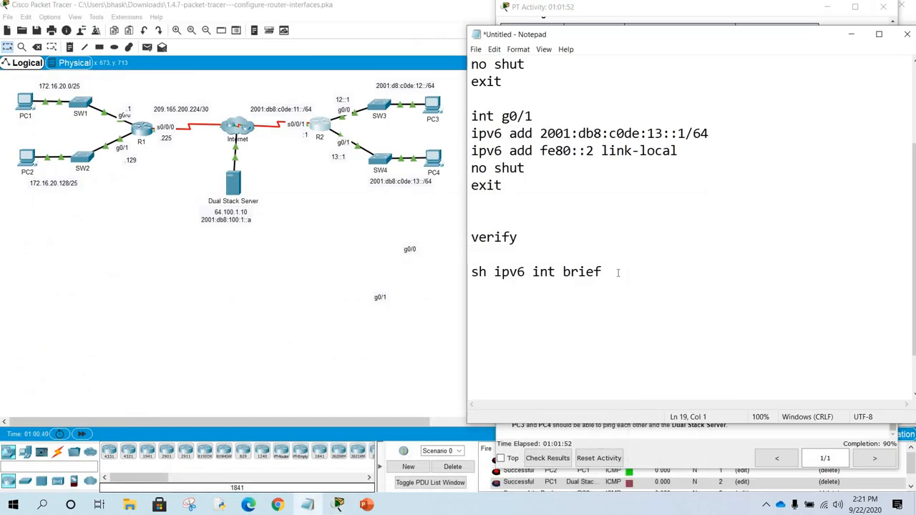
- Add the heading "//how to remove the ipv6 address" below the sh ipv6 int brief command in the notes
{"action": "key", "text": "Return"}
{"action": "key", "text": "Return"}
{"action": "type", "text": "//how t"}
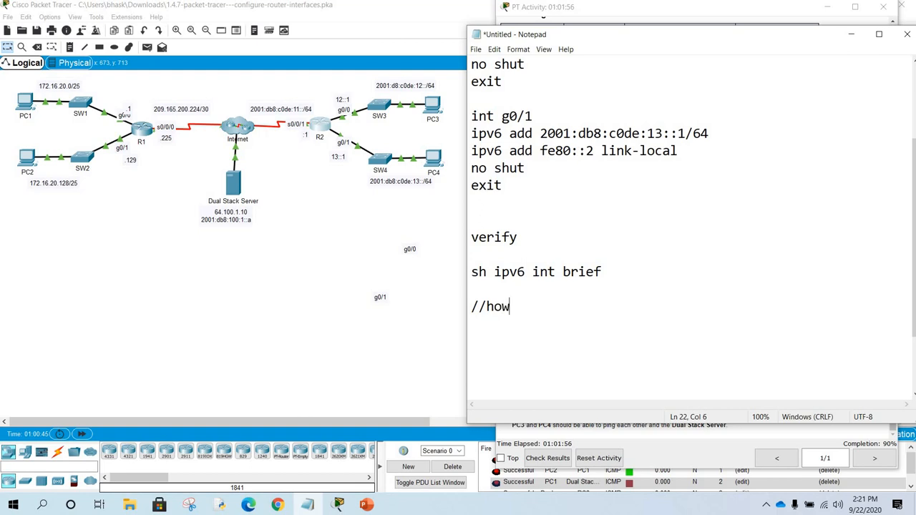
{"action": "type", "text": "o remove"}
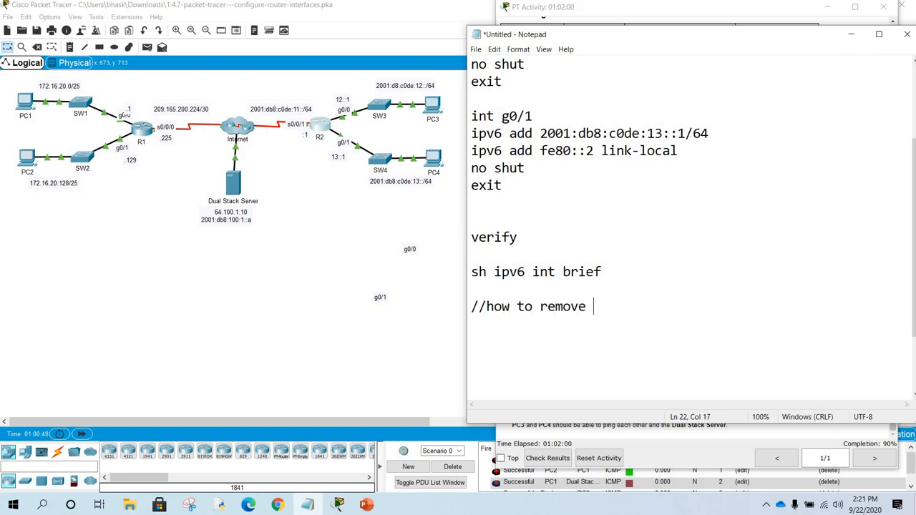
{"action": "type", "text": " the ipv6 address"}
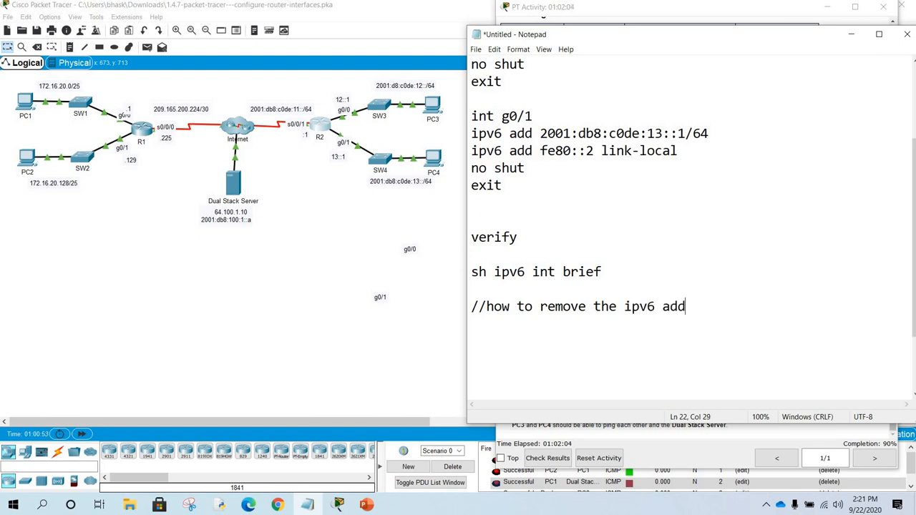
{"action": "key", "text": "Return"}
{"action": "key", "text": "Return"}
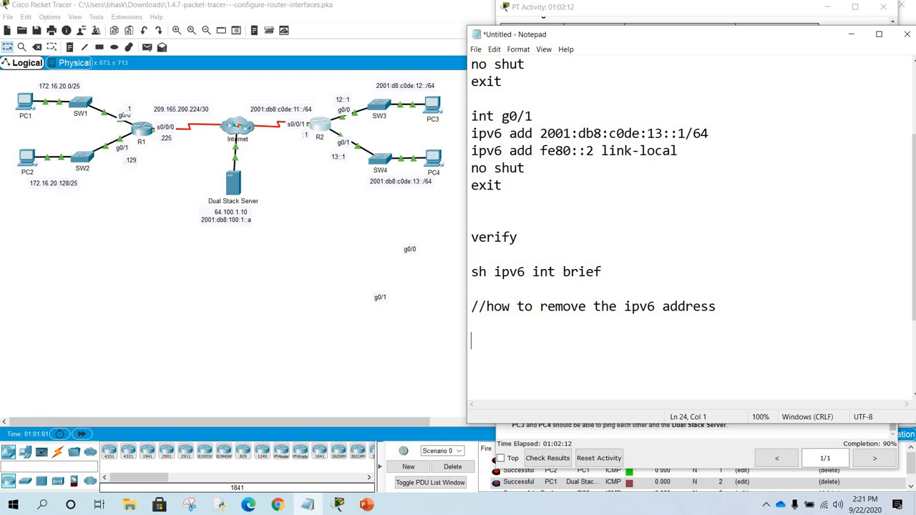
- Write the commands "int g0/0" and "no ipv6 address" under the removal heading, followed by blank lines
{"action": "type", "text": "int g0/0"}
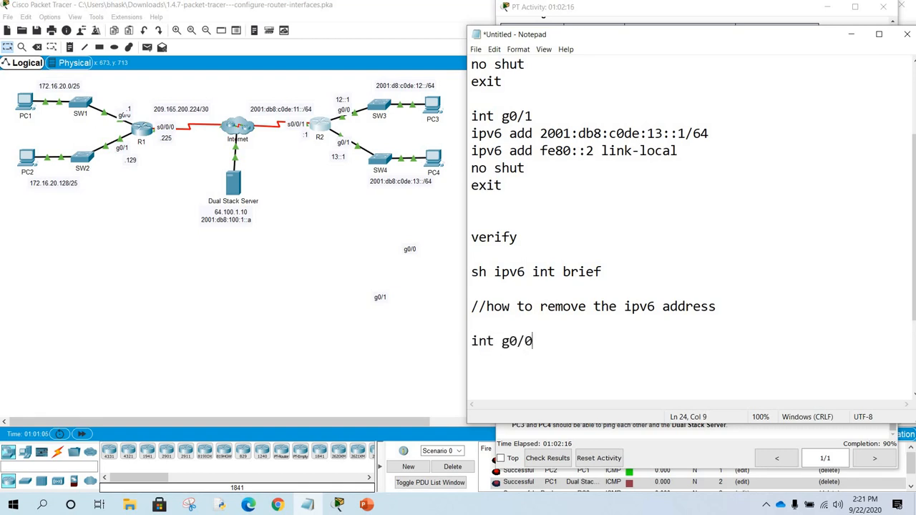
{"action": "key", "text": "Return"}
{"action": "type", "text": "no ipv6 address"}
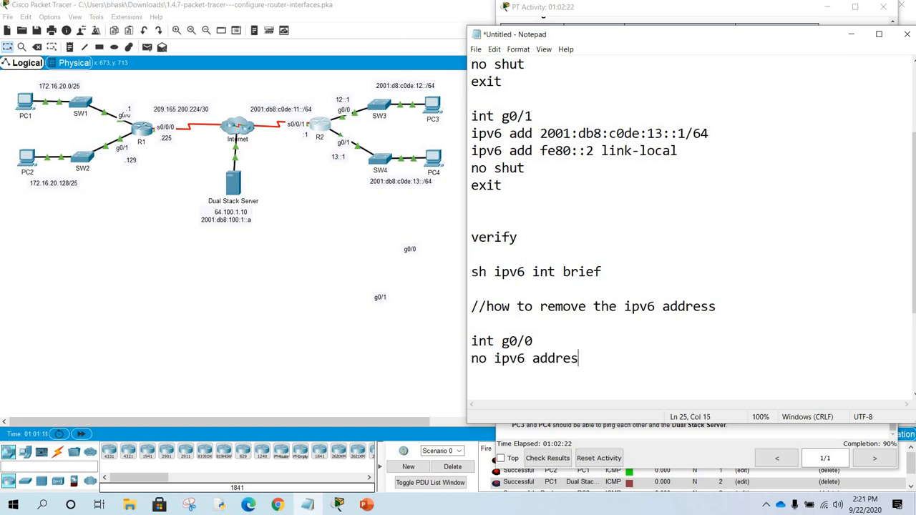
{"action": "key", "text": "Return"}
{"action": "key", "text": "Return"}
{"action": "key", "text": "Return"}
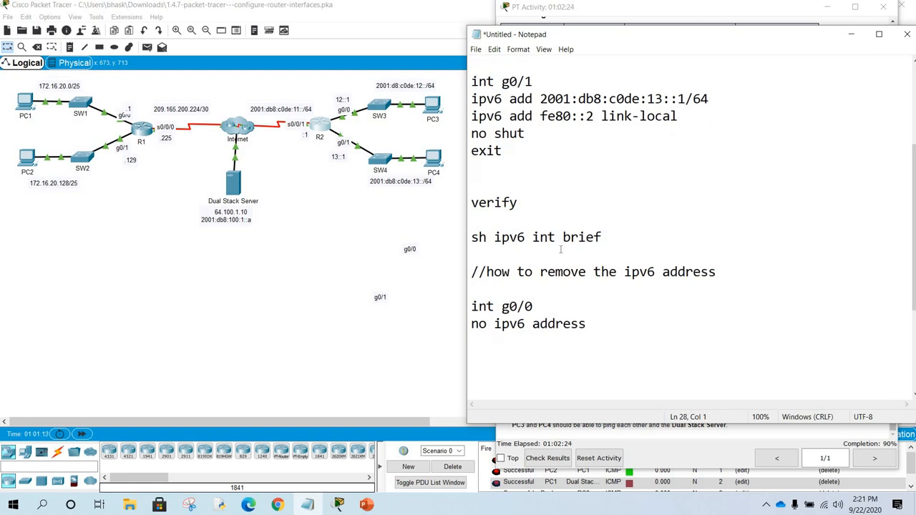
- Review the g0/0 address removal commands against the ipv6 add lines noted for g0/1
{"action": "left_click_drag", "start_coordinate": [473, 306], "coordinate": [609, 321]}
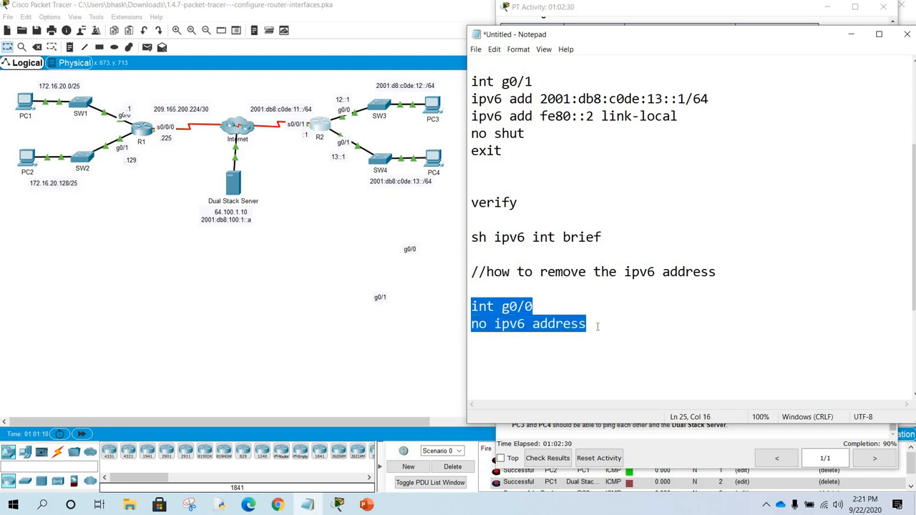
{"action": "left_click", "coordinate": [597, 327]}
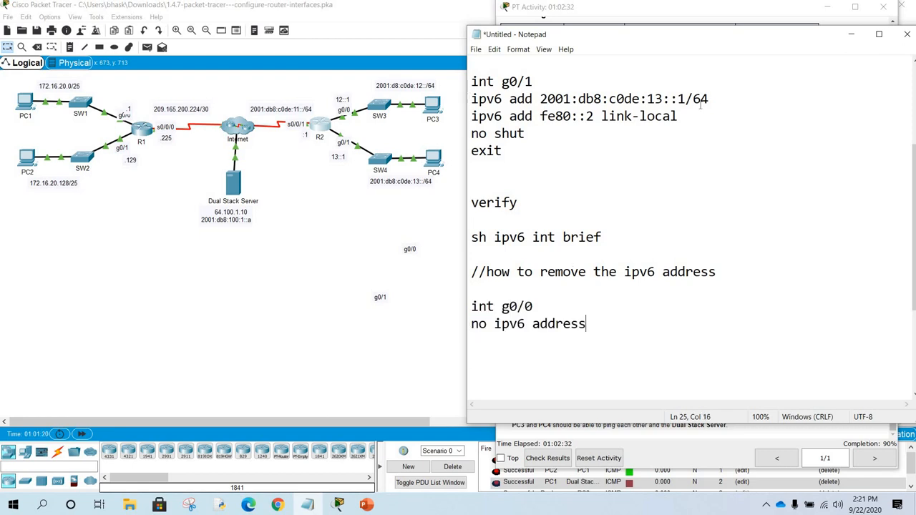
{"action": "left_click_drag", "start_coordinate": [471, 99], "coordinate": [676, 118]}
{"action": "left_click", "coordinate": [553, 309]}
{"action": "left_click_drag", "start_coordinate": [470, 307], "coordinate": [599, 310]}
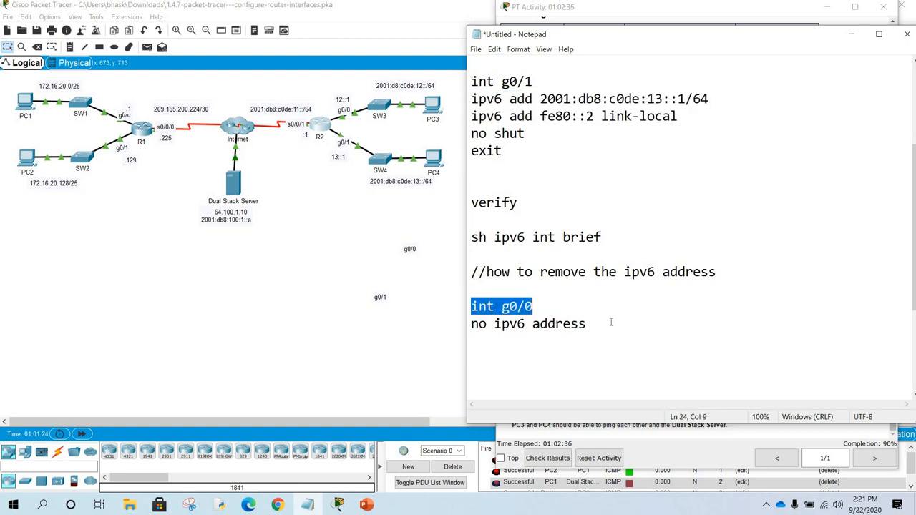
{"action": "left_click", "coordinate": [610, 322], "text": "shift"}
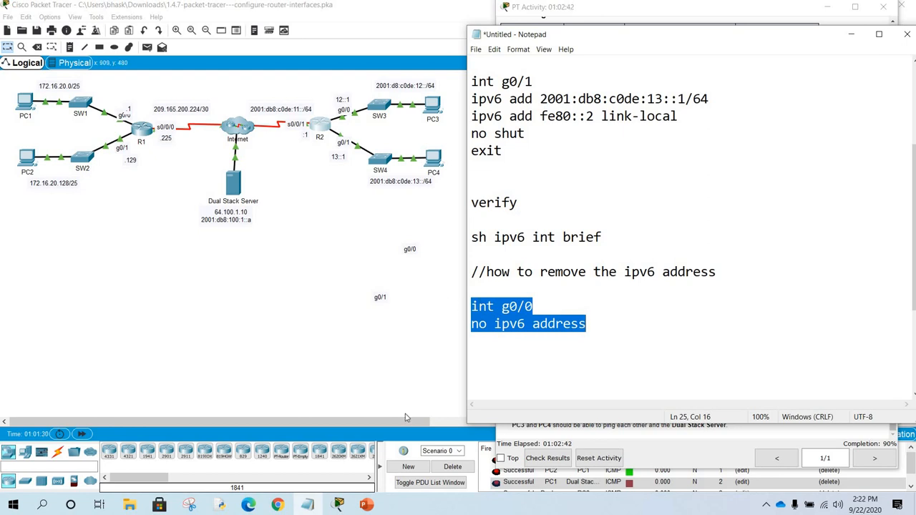
- Switch to the PT Activity instructions and read the IPv6 addressing task for PC3 and PC4
{"action": "left_click", "coordinate": [343, 504]}
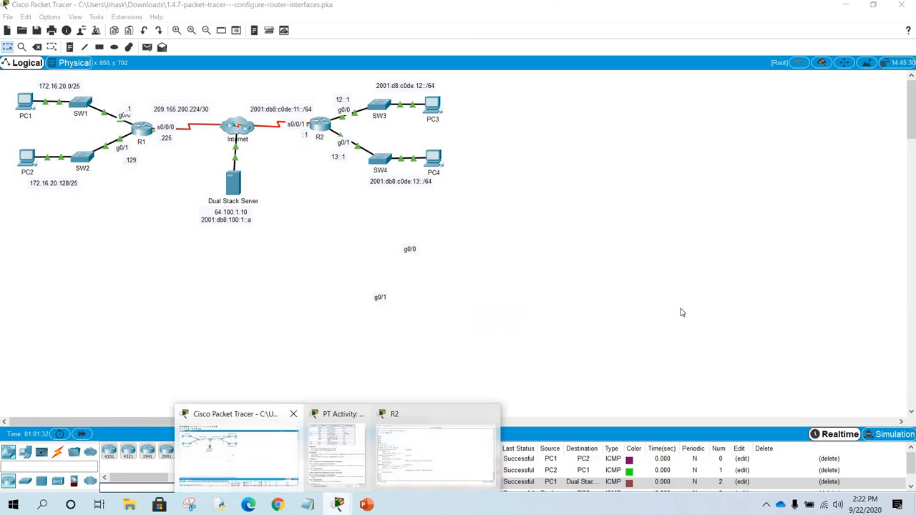
{"action": "left_click", "coordinate": [351, 432]}
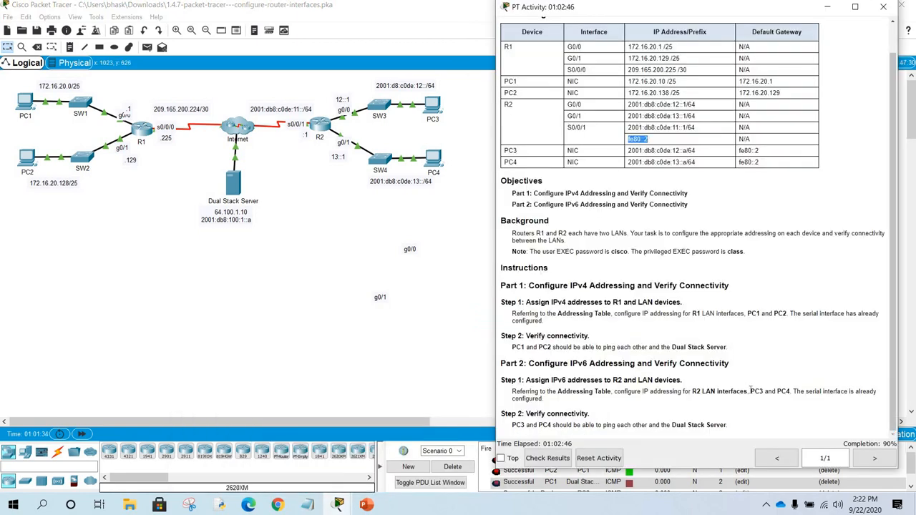
{"action": "left_click_drag", "start_coordinate": [749, 391], "coordinate": [791, 392]}
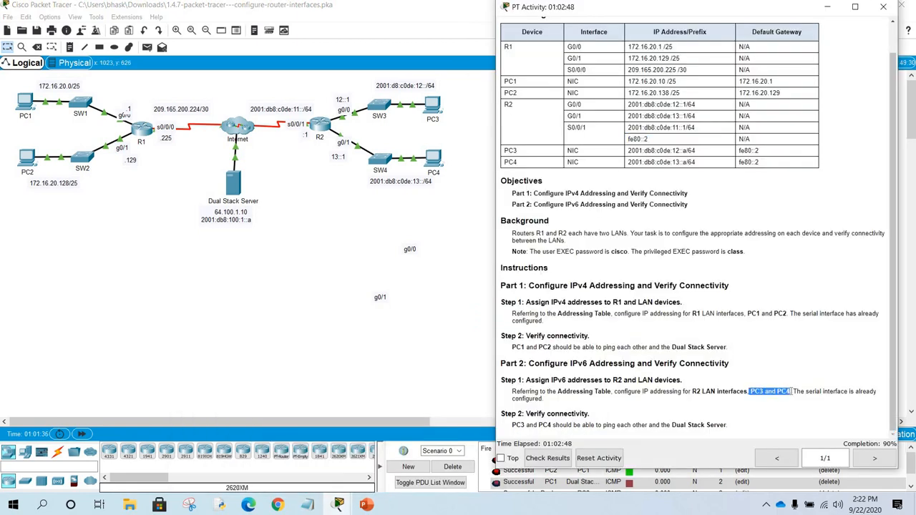
{"action": "left_click", "coordinate": [587, 153]}
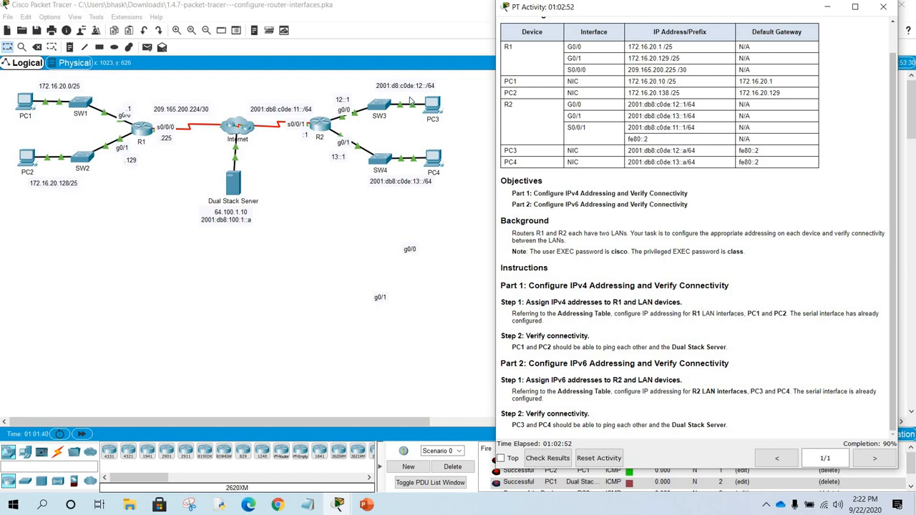
- Open PC3's IP Configuration, with its window moved aside and widened
{"action": "left_click", "coordinate": [434, 106]}
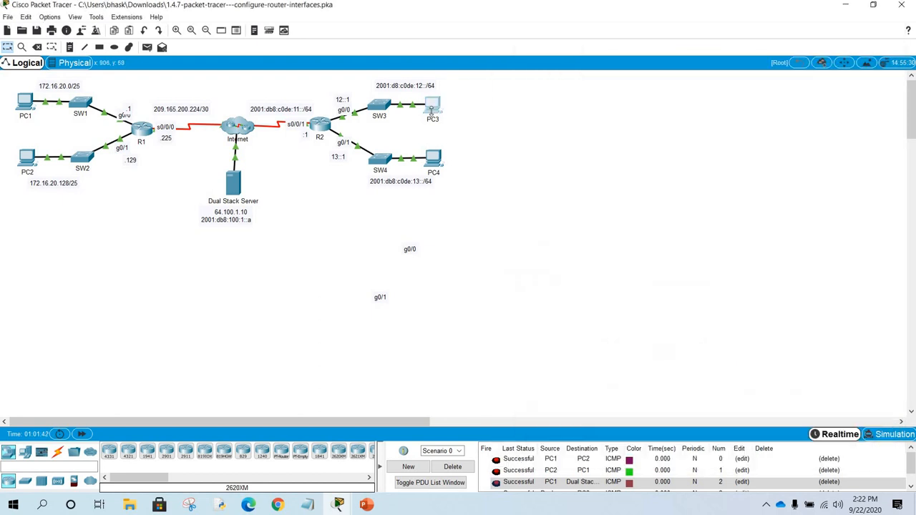
{"action": "left_click_drag", "start_coordinate": [281, 119], "coordinate": [78, 52]}
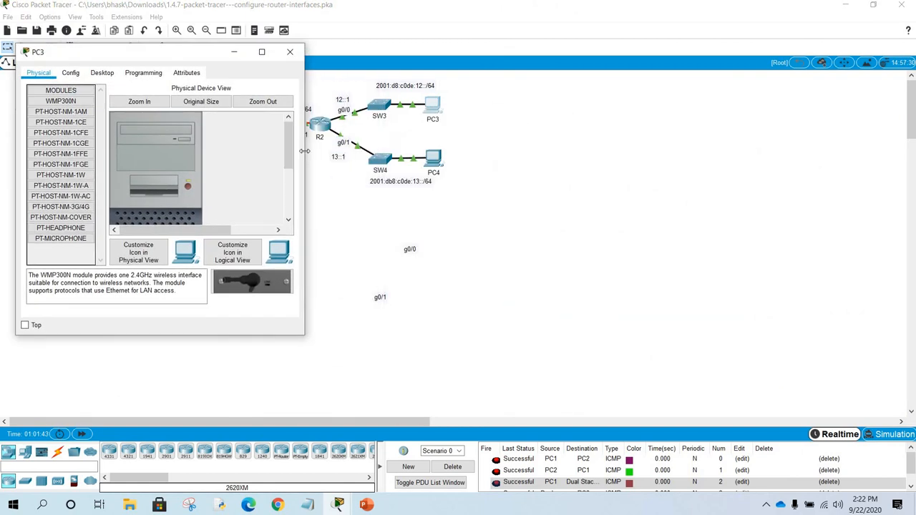
{"action": "left_click_drag", "start_coordinate": [306, 150], "coordinate": [443, 150]}
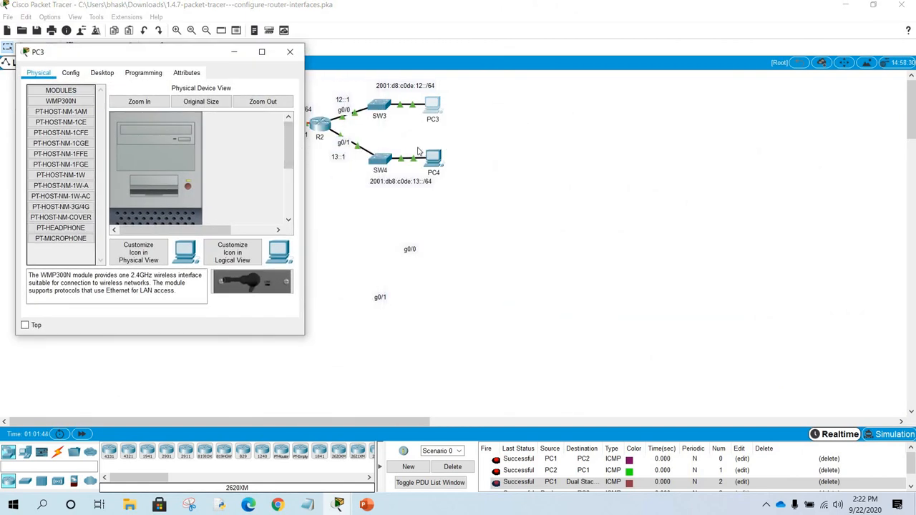
{"action": "left_click", "coordinate": [100, 73]}
{"action": "left_click", "coordinate": [90, 120]}
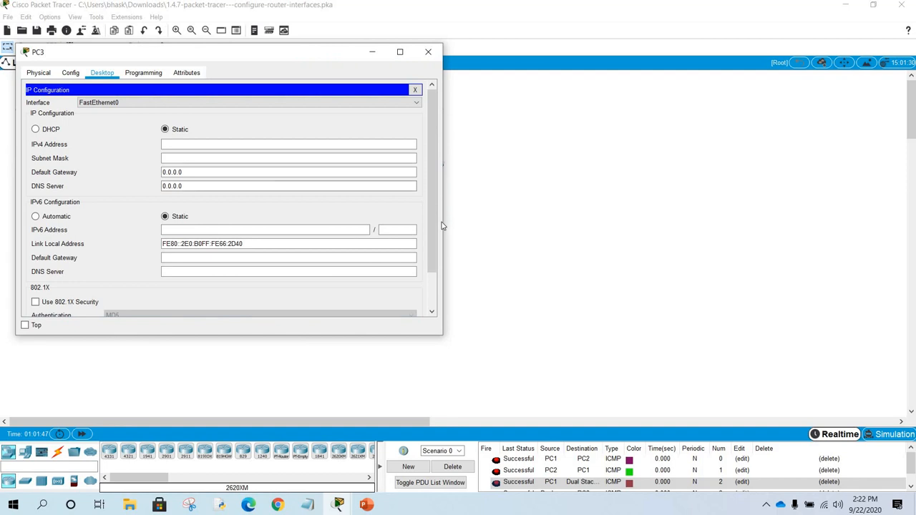
- Set PC3's static IPv6 address to 2001:db8:c0de:12::a with prefix length 64, copying the address from the activity's addressing table
{"action": "left_click", "coordinate": [336, 504]}
{"action": "left_click", "coordinate": [279, 451]}
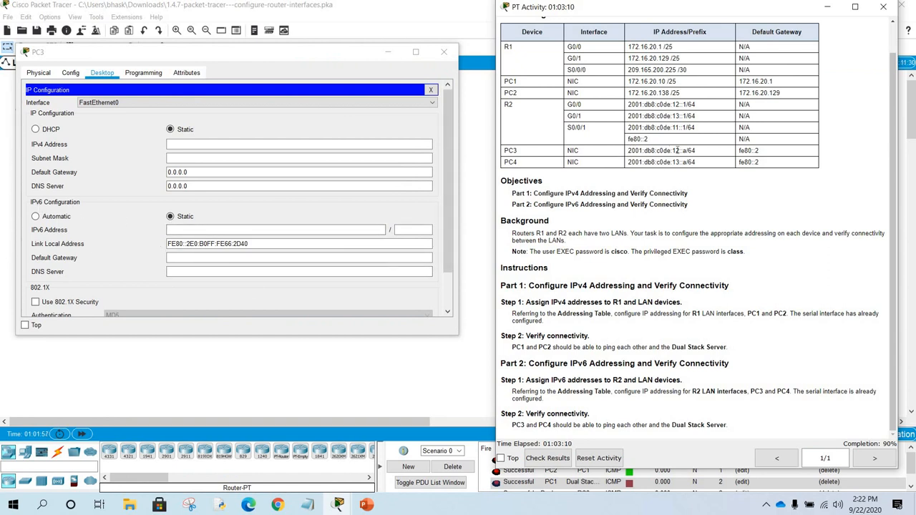
{"action": "left_click_drag", "start_coordinate": [628, 151], "coordinate": [686, 151]}
{"action": "key", "text": "ctrl+c"}
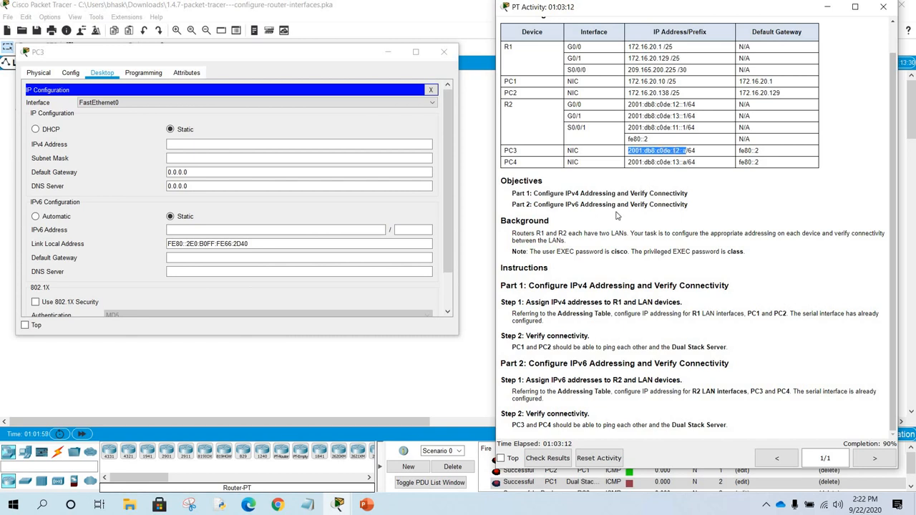
{"action": "left_click", "coordinate": [261, 229]}
{"action": "key", "text": "ctrl+v"}
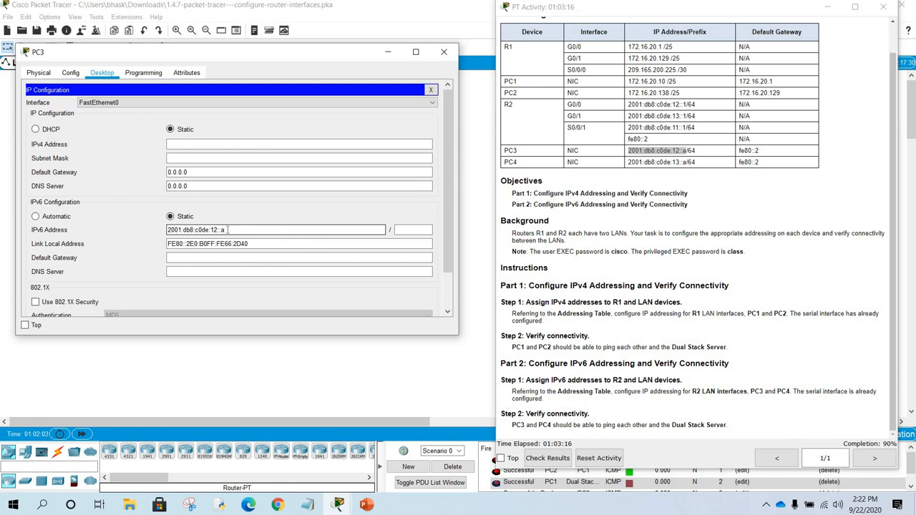
{"action": "left_click_drag", "start_coordinate": [224, 230], "coordinate": [220, 230]}
{"action": "left_click", "coordinate": [411, 230]}
{"action": "left_click", "coordinate": [414, 230]}
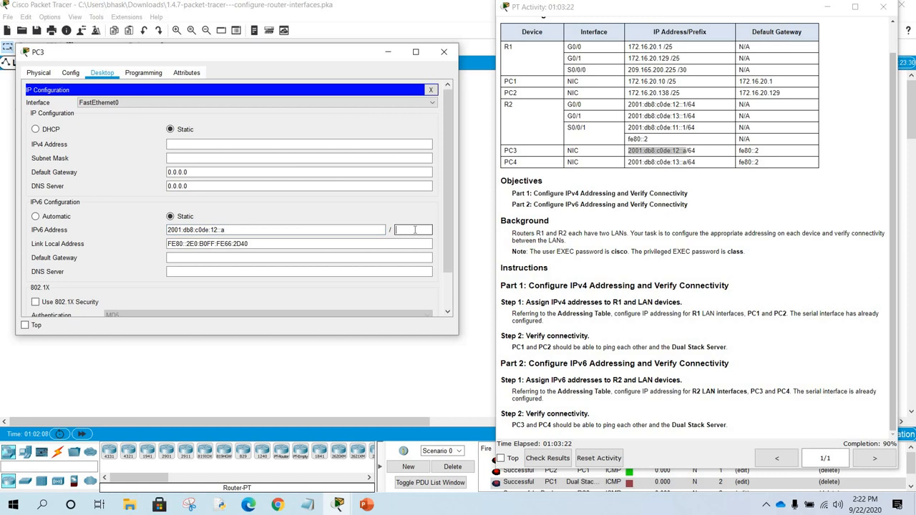
{"action": "type", "text": "64"}
- Set PC3's IPv6 default gateway to fe80::2, copied from the addressing table, and close PC3's window
{"action": "left_click", "coordinate": [745, 150]}
{"action": "left_click_drag", "start_coordinate": [737, 159], "coordinate": [705, 212]}
{"action": "key", "text": "ctrl+c"}
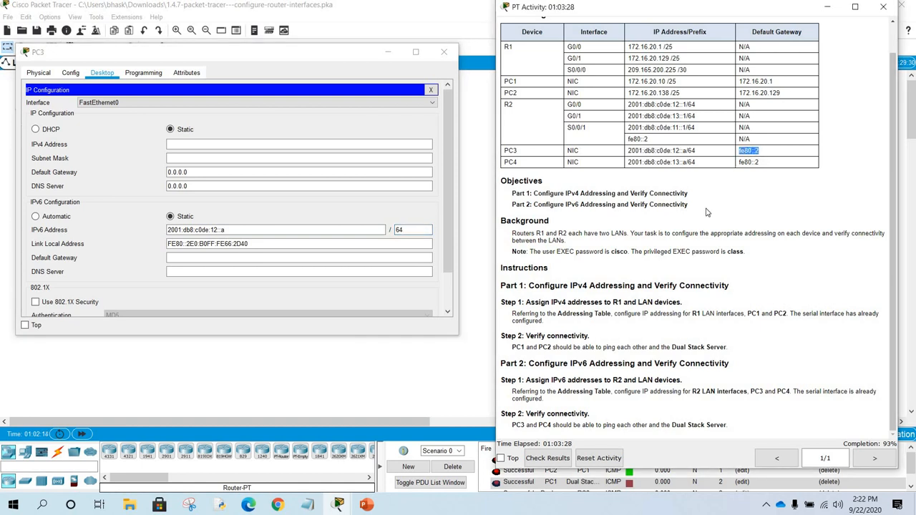
{"action": "left_click", "coordinate": [175, 257]}
{"action": "left_click", "coordinate": [192, 259]}
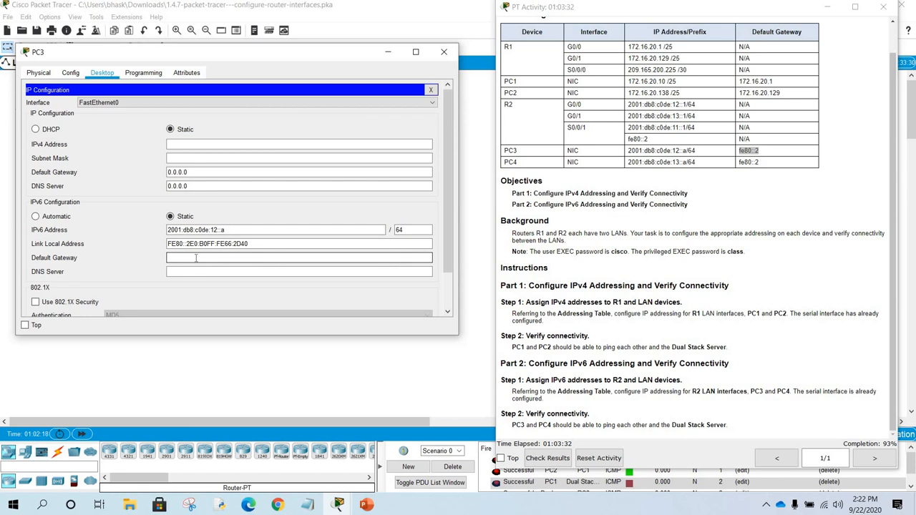
{"action": "key", "text": "ctrl+v"}
{"action": "key", "text": "Tab"}
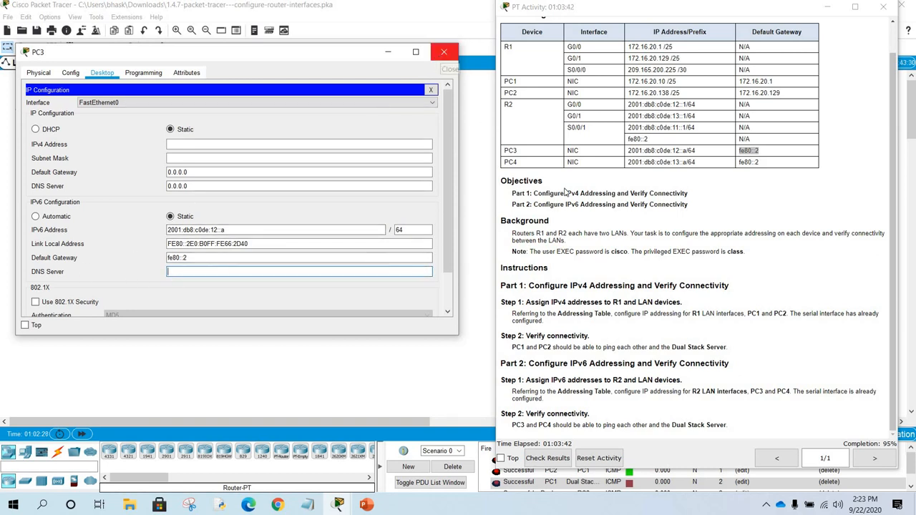
{"action": "left_click", "coordinate": [442, 55]}
- Open PC4's IP Configuration, with its window moved aside and widened
{"action": "left_click", "coordinate": [435, 163]}
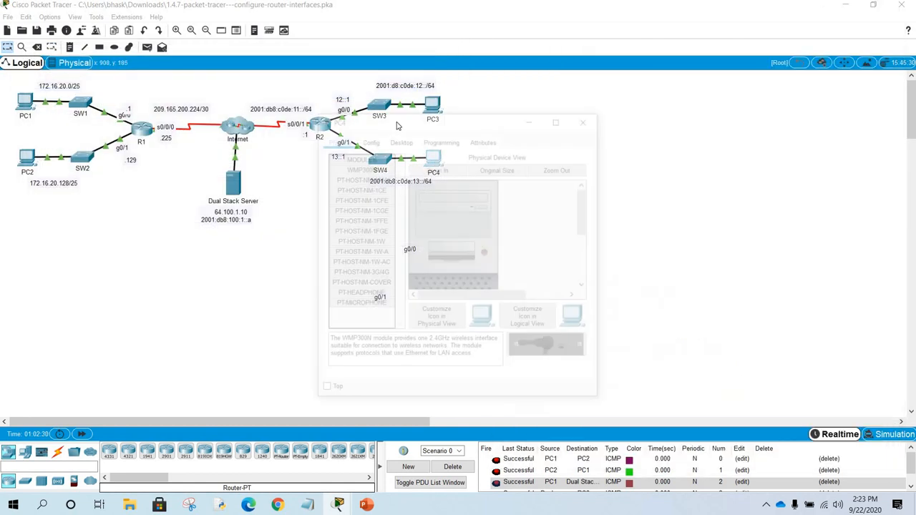
{"action": "left_click_drag", "start_coordinate": [429, 123], "coordinate": [102, 57]}
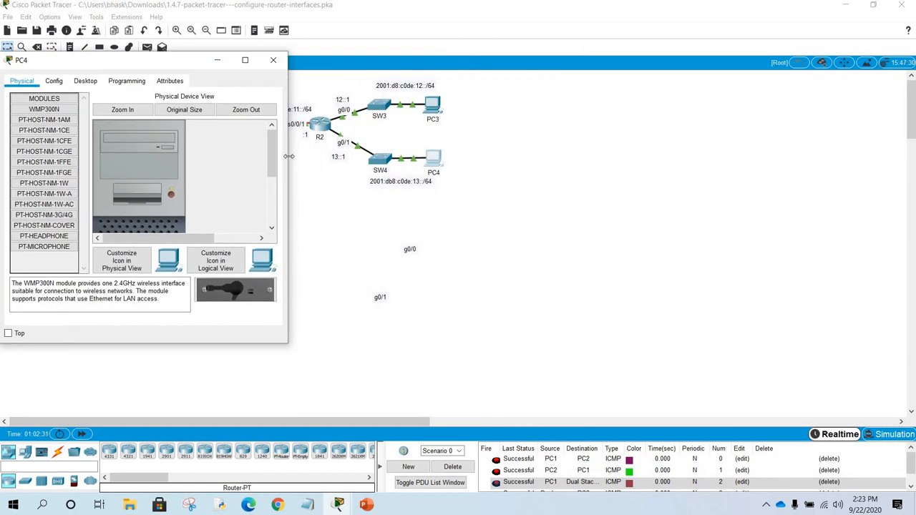
{"action": "left_click_drag", "start_coordinate": [287, 156], "coordinate": [437, 156]}
{"action": "left_click", "coordinate": [89, 85]}
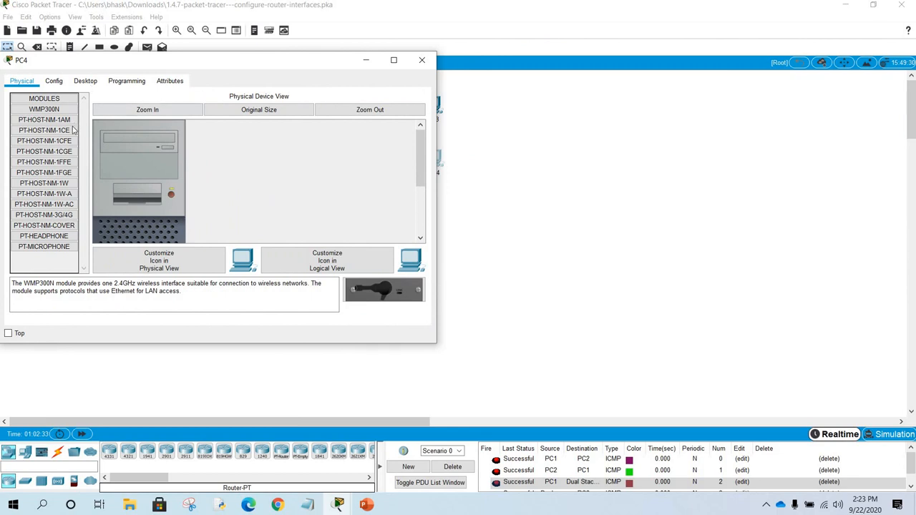
{"action": "left_click", "coordinate": [63, 125]}
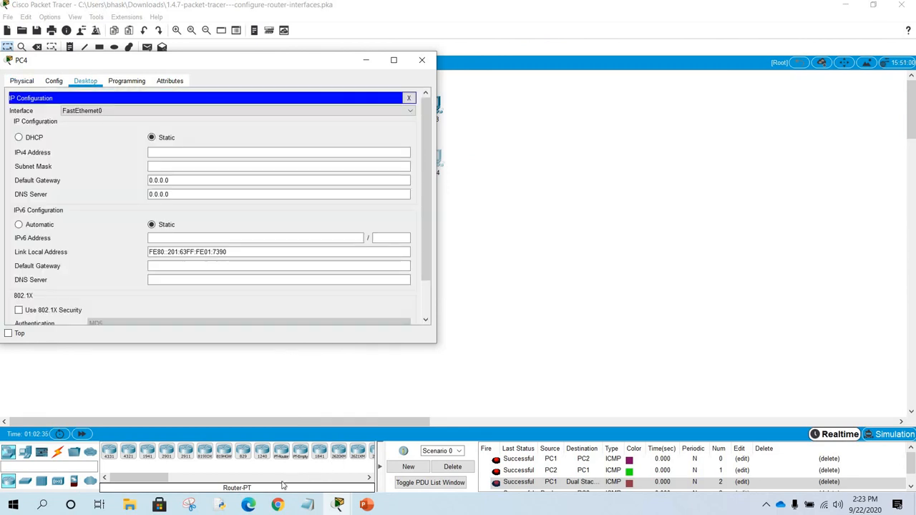
- Set PC4's static IPv6 address to 2001:db8:c0de:13::a with prefix length 64, copying the address from the activity's addressing table
{"action": "left_click", "coordinate": [338, 506]}
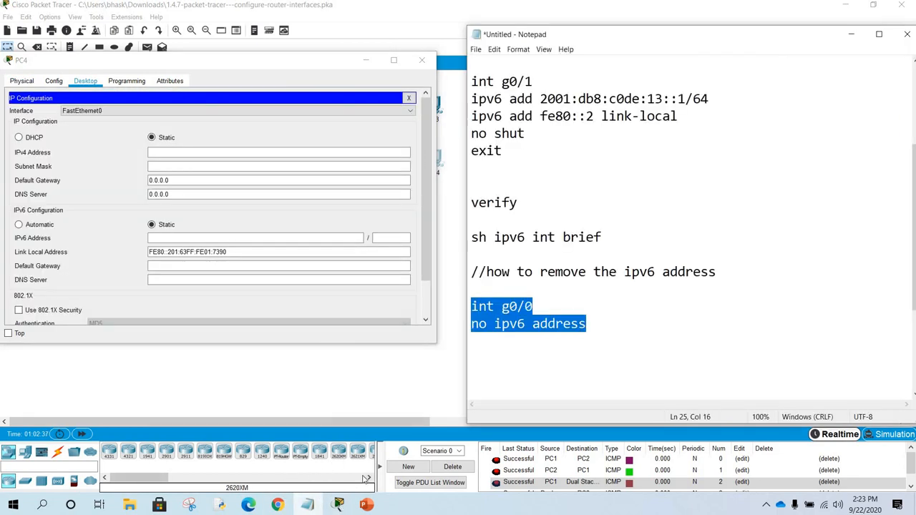
{"action": "left_click", "coordinate": [297, 458]}
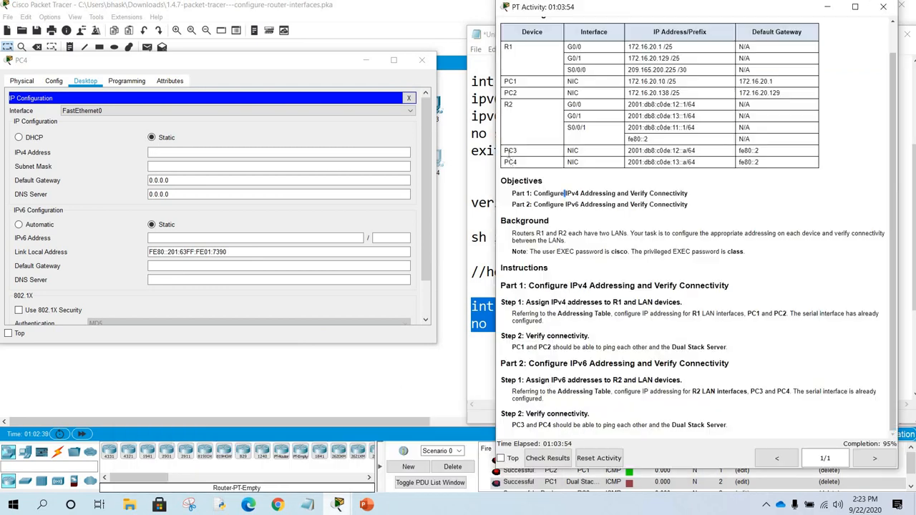
{"action": "left_click", "coordinate": [472, 134]}
{"action": "left_click", "coordinate": [855, 37]}
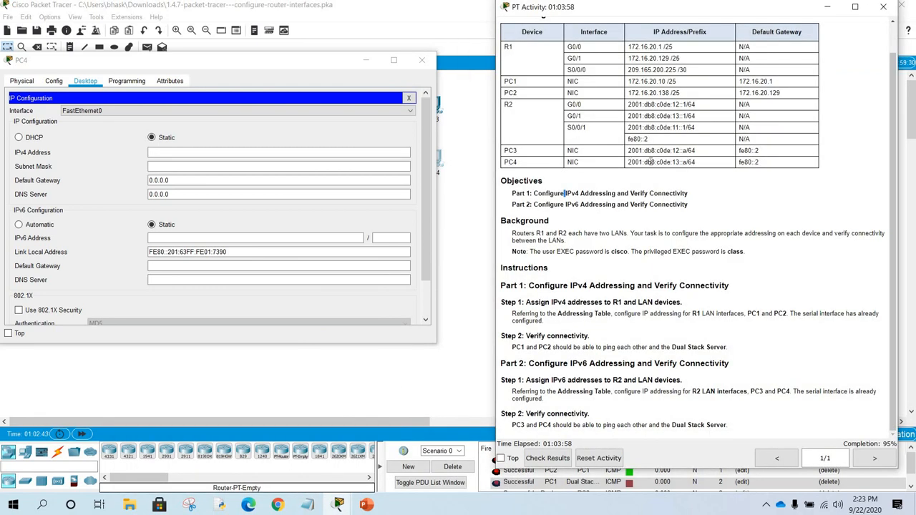
{"action": "left_click_drag", "start_coordinate": [627, 162], "coordinate": [685, 162]}
{"action": "key", "text": "ctrl+c"}
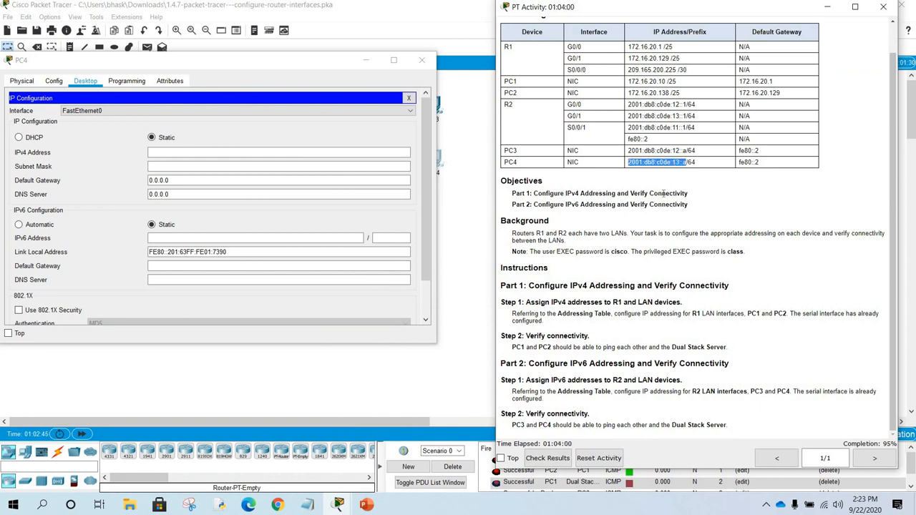
{"action": "left_click", "coordinate": [216, 237]}
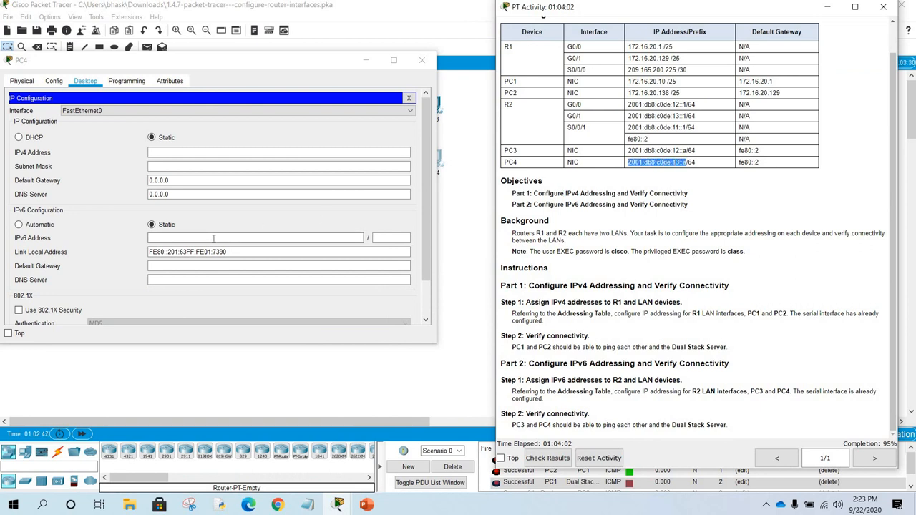
{"action": "key", "text": "ctrl+v"}
{"action": "left_click", "coordinate": [392, 238]}
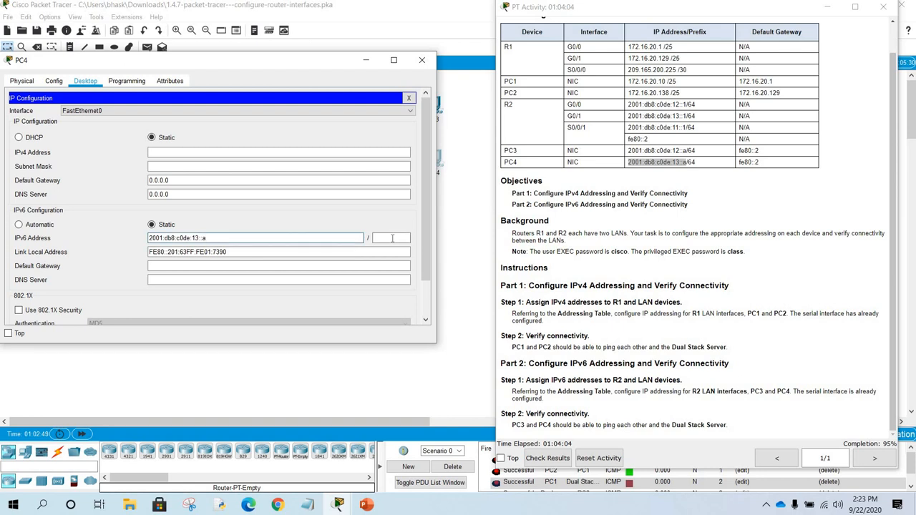
{"action": "type", "text": "64"}
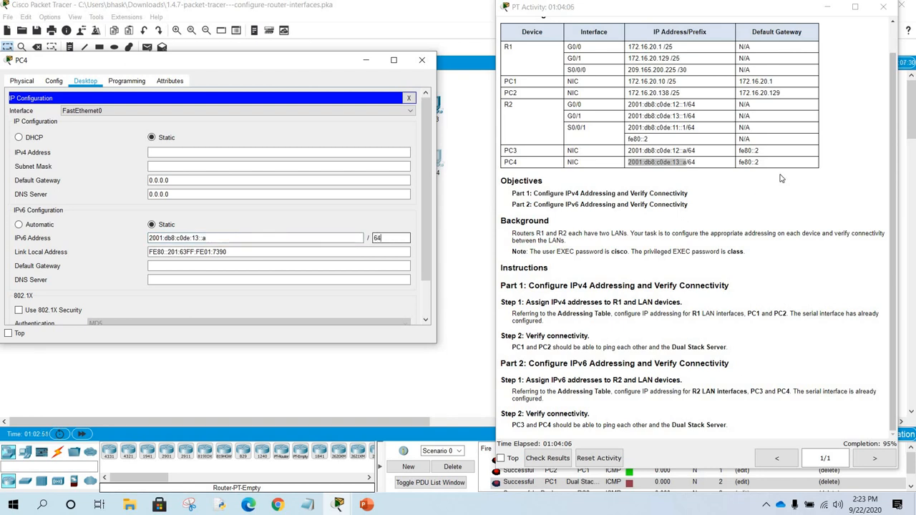
- Set PC4's IPv6 default gateway to fe80::2, copied from the addressing table, and close PC4's window
{"action": "left_click_drag", "start_coordinate": [765, 164], "coordinate": [739, 163]}
{"action": "key", "text": "ctrl+c"}
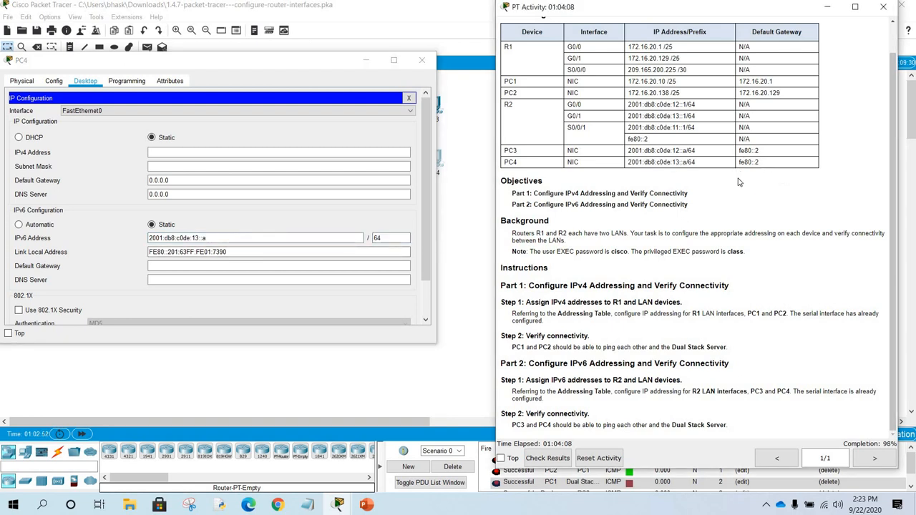
{"action": "left_click", "coordinate": [231, 265]}
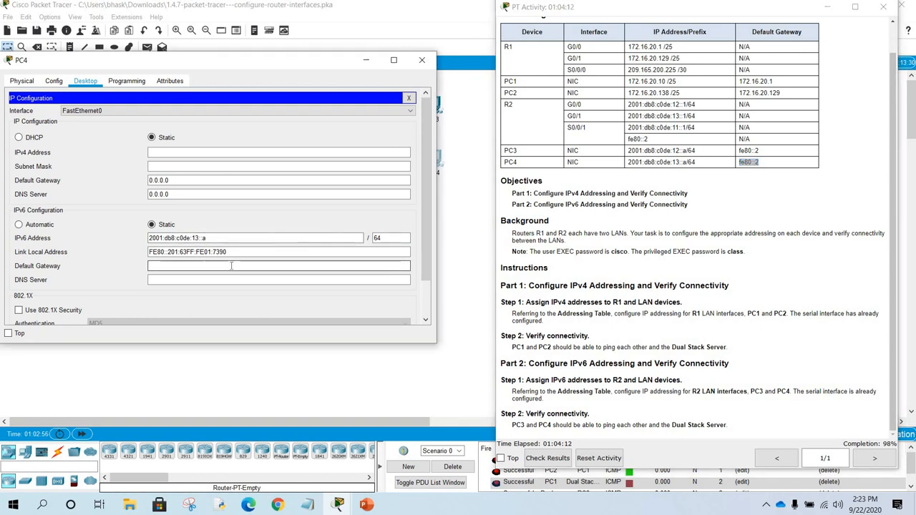
{"action": "key", "text": "ctrl+v"}
{"action": "left_click", "coordinate": [252, 283]}
{"action": "left_click", "coordinate": [252, 283]}
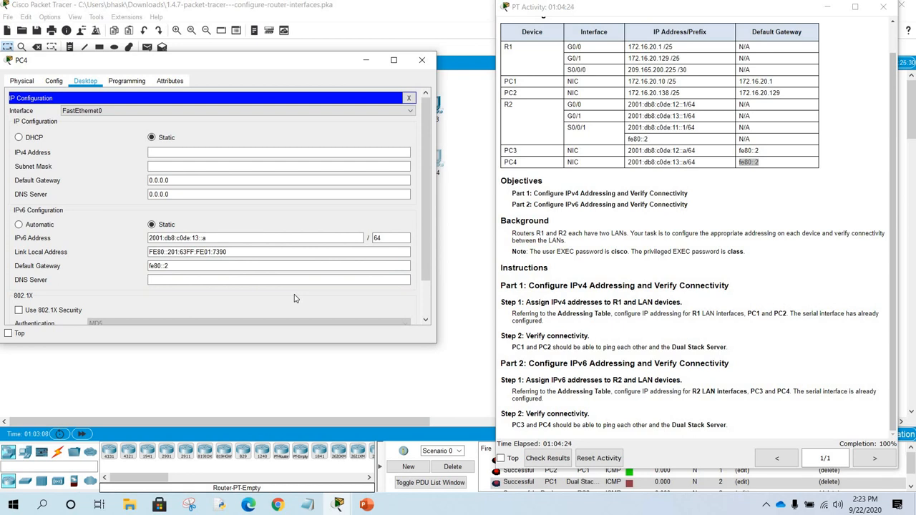
{"action": "left_click", "coordinate": [421, 60]}
{"action": "left_click", "coordinate": [762, 331]}
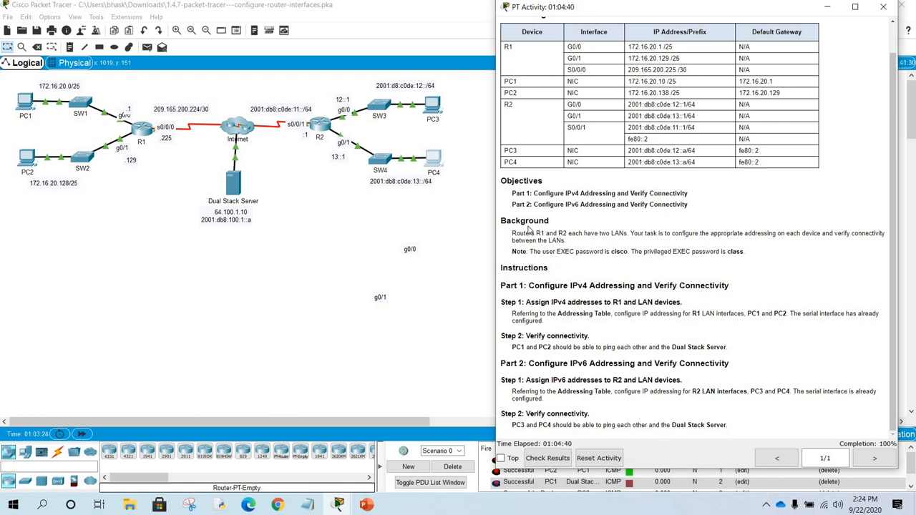
- Open PC3's Command Prompt, with its window moved aside and widened
{"action": "left_click", "coordinate": [435, 106]}
{"action": "left_click_drag", "start_coordinate": [306, 123], "coordinate": [158, 61]}
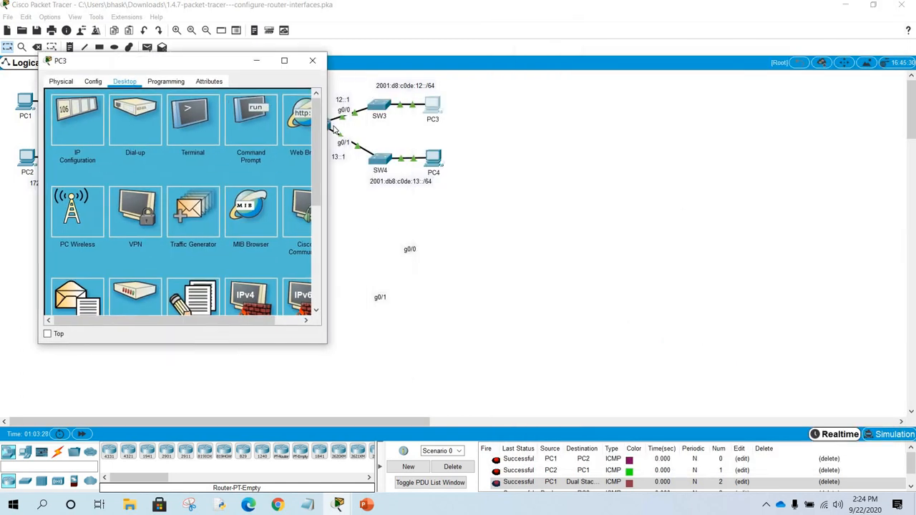
{"action": "left_click_drag", "start_coordinate": [327, 147], "coordinate": [491, 146]}
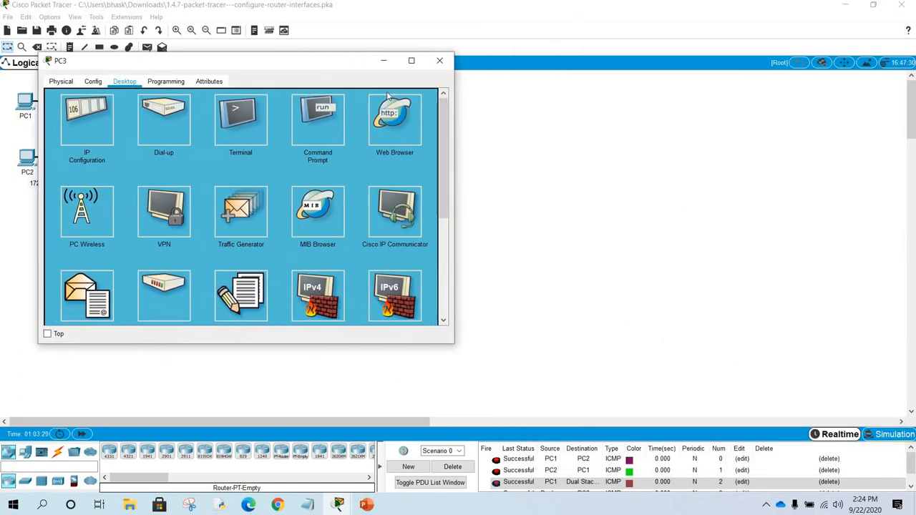
{"action": "left_click_drag", "start_coordinate": [348, 63], "coordinate": [304, 43]}
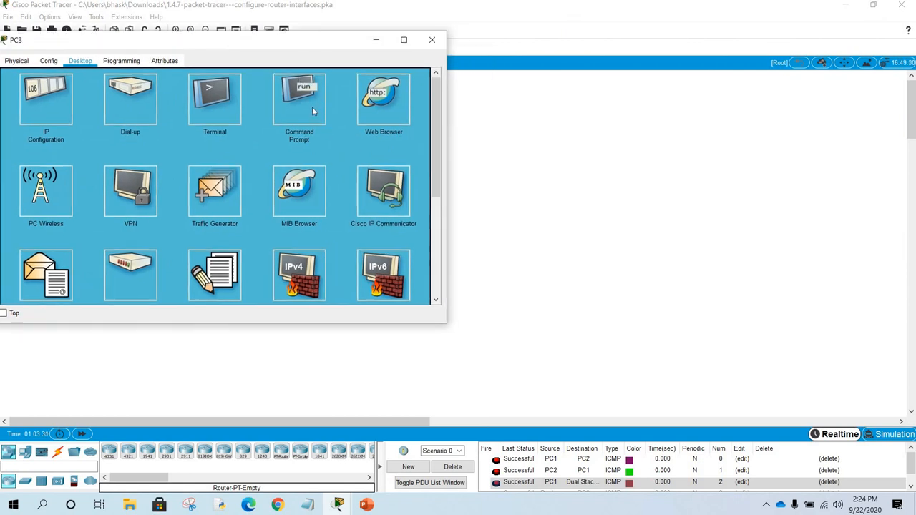
{"action": "left_click", "coordinate": [312, 106]}
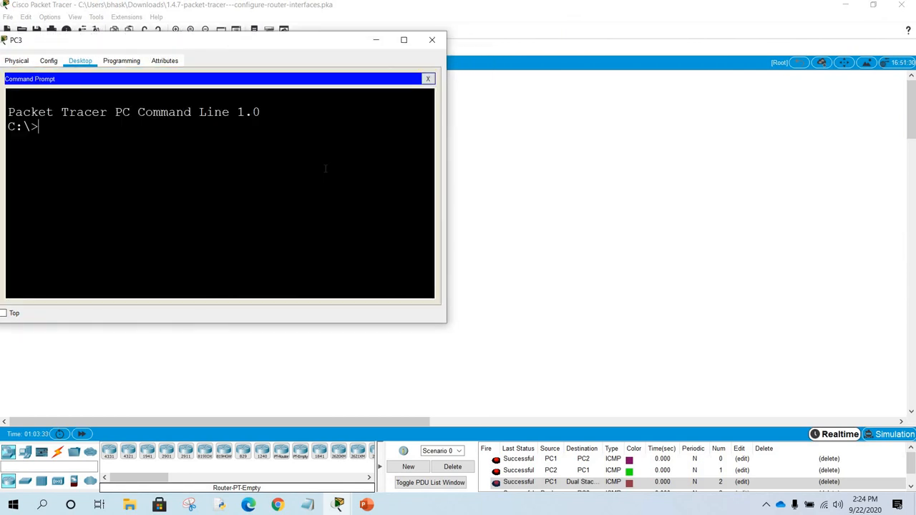
- Ping PC4 at 2001:db8:c0de:13::a from PC3, copying the address from the addressing table, and close PC3's window
{"action": "type", "text": "ping"}
{"action": "mouse_move", "coordinate": [338, 507]}
{"action": "left_click", "coordinate": [279, 444]}
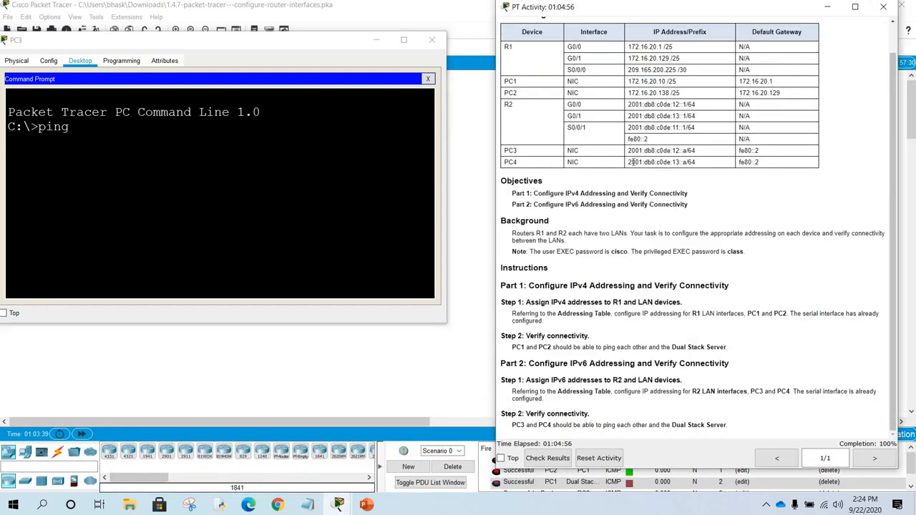
{"action": "left_click_drag", "start_coordinate": [627, 161], "coordinate": [686, 161]}
{"action": "key", "text": "super+c"}
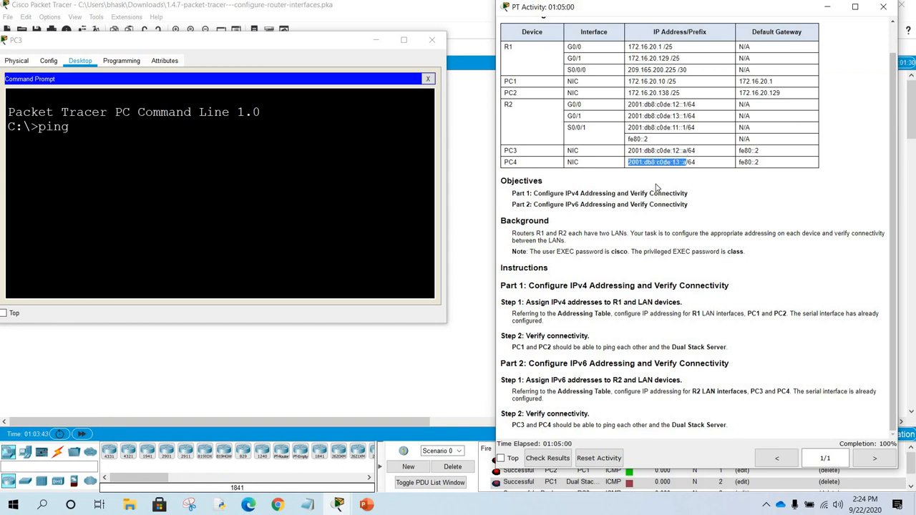
{"action": "right_click", "coordinate": [204, 142]}
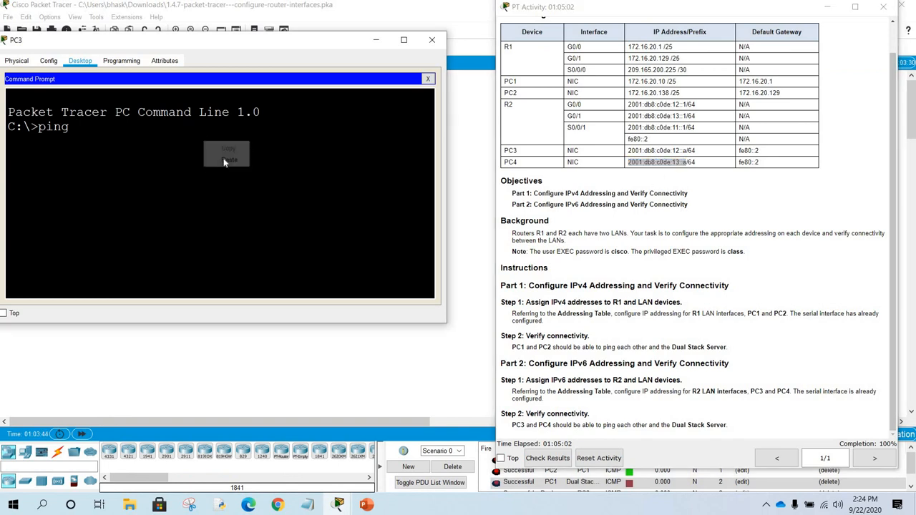
{"action": "left_click", "coordinate": [218, 158]}
{"action": "key", "text": "Return"}
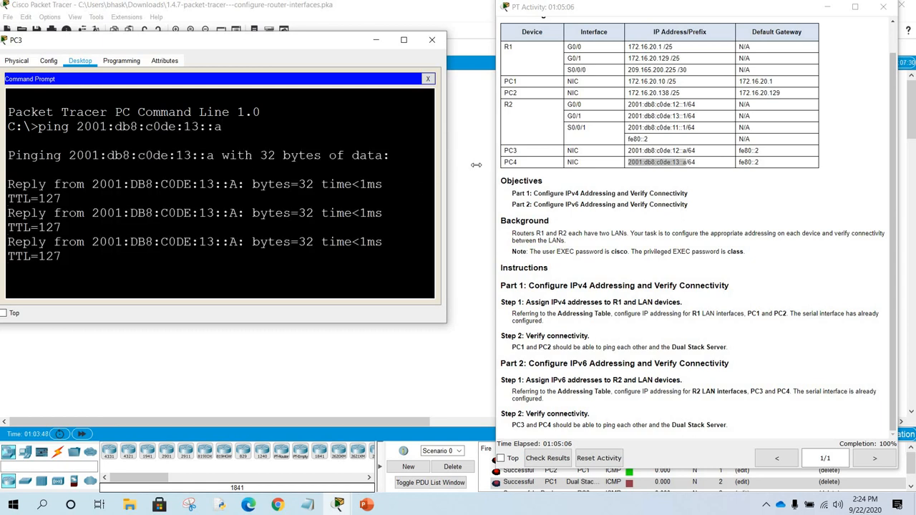
{"action": "left_click_drag", "start_coordinate": [476, 165], "coordinate": [477, 166]}
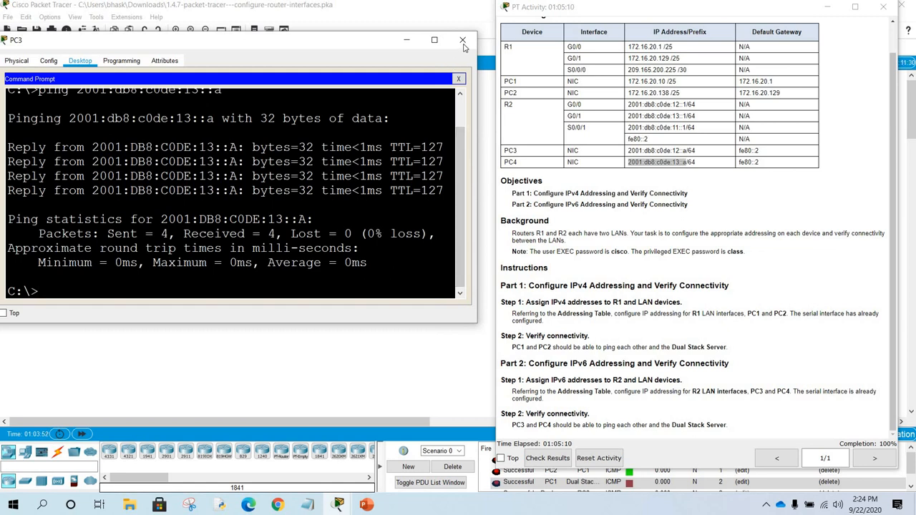
{"action": "left_click", "coordinate": [462, 40]}
- Open PC4's Command Prompt, with its window moved aside and widened
{"action": "left_click", "coordinate": [433, 154]}
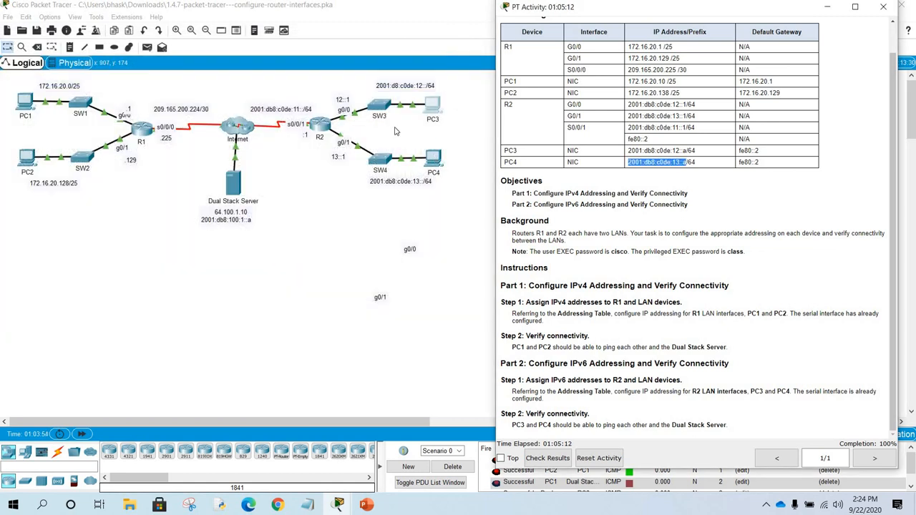
{"action": "left_click_drag", "start_coordinate": [342, 125], "coordinate": [65, 66]}
{"action": "left_click_drag", "start_coordinate": [405, 174], "coordinate": [403, 174]}
{"action": "left_click", "coordinate": [275, 130]}
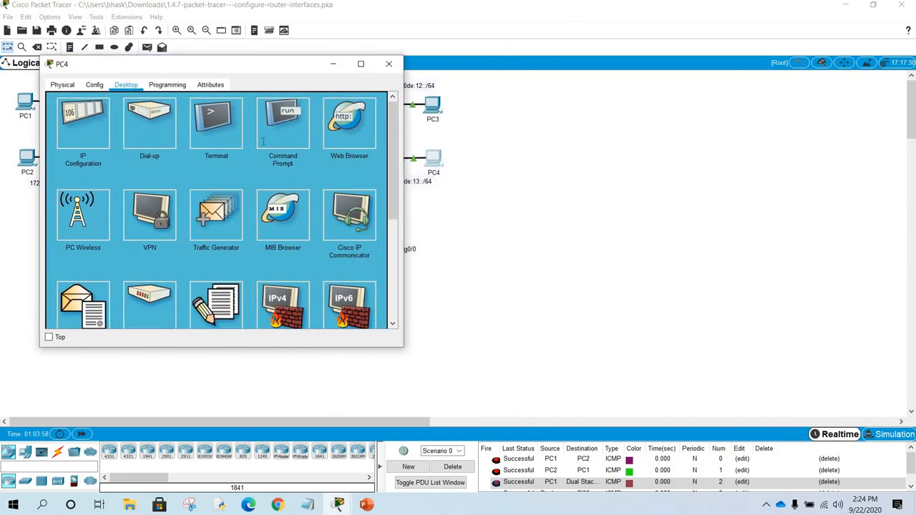
- Ping PC3 at 2001:db8:c0de:12::a from PC4, copying the address from the addressing table, review the replies and minimize PC4's window
{"action": "type", "text": "pi"}
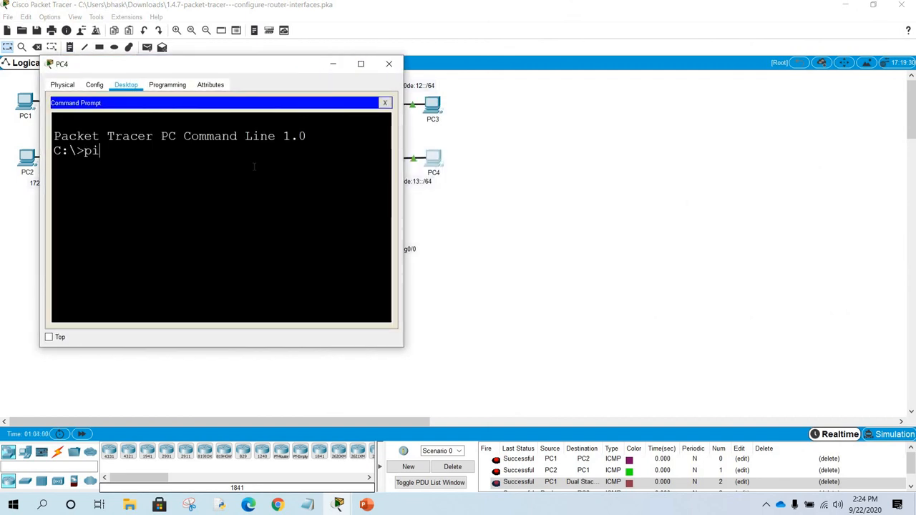
{"action": "type", "text": "ng"}
{"action": "left_click", "coordinate": [337, 504]}
{"action": "left_click", "coordinate": [289, 454]}
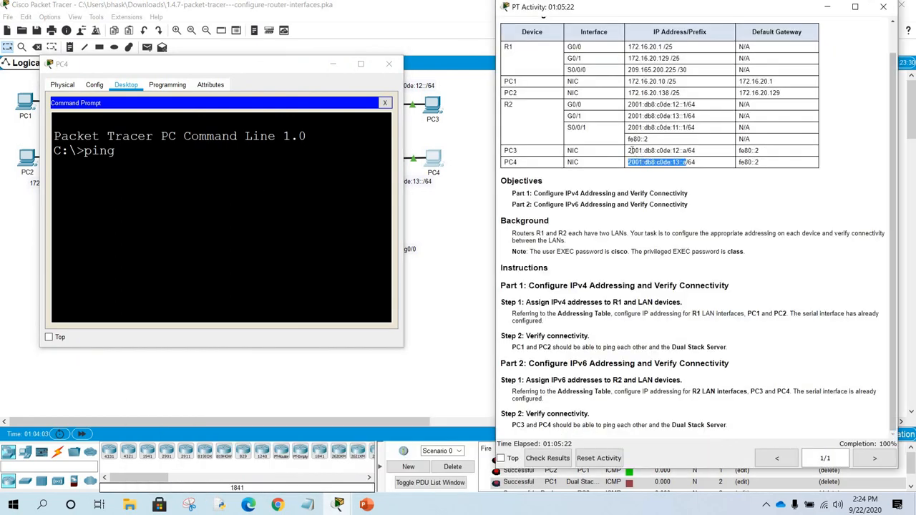
{"action": "left_click", "coordinate": [629, 151]}
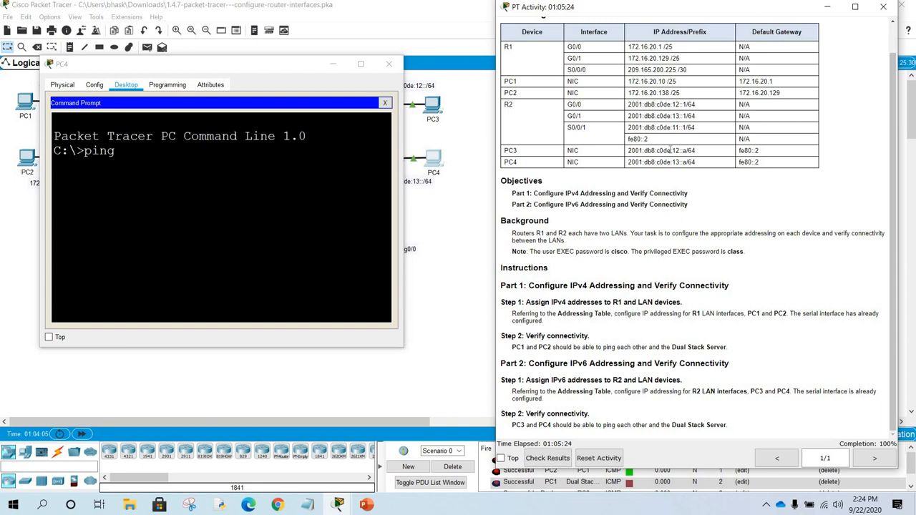
{"action": "left_click_drag", "start_coordinate": [628, 151], "coordinate": [686, 151]}
{"action": "key", "text": "super+c"}
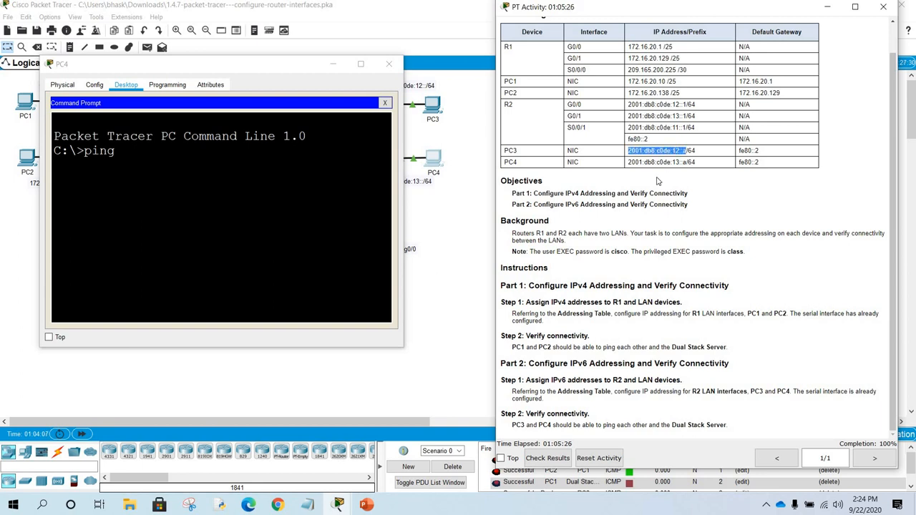
{"action": "left_click", "coordinate": [241, 162]}
{"action": "right_click", "coordinate": [241, 161]}
{"action": "left_click", "coordinate": [261, 180]}
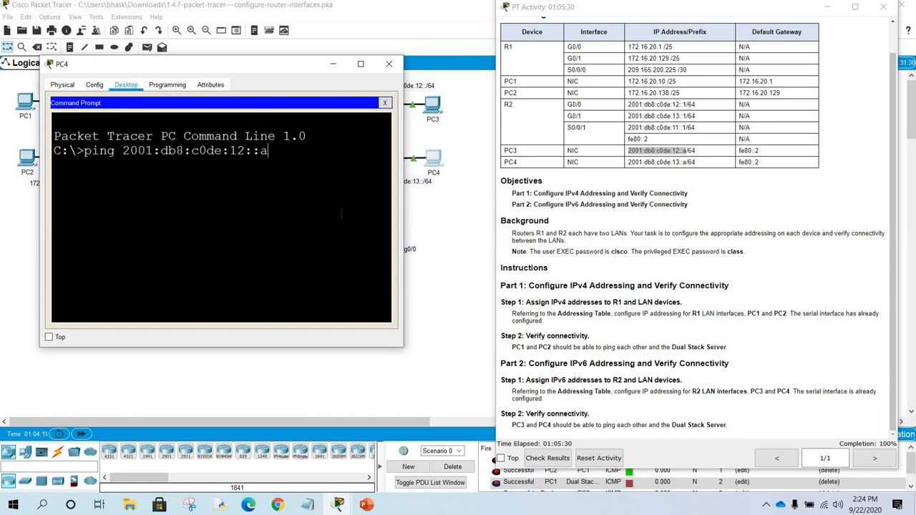
{"action": "key", "text": "Return"}
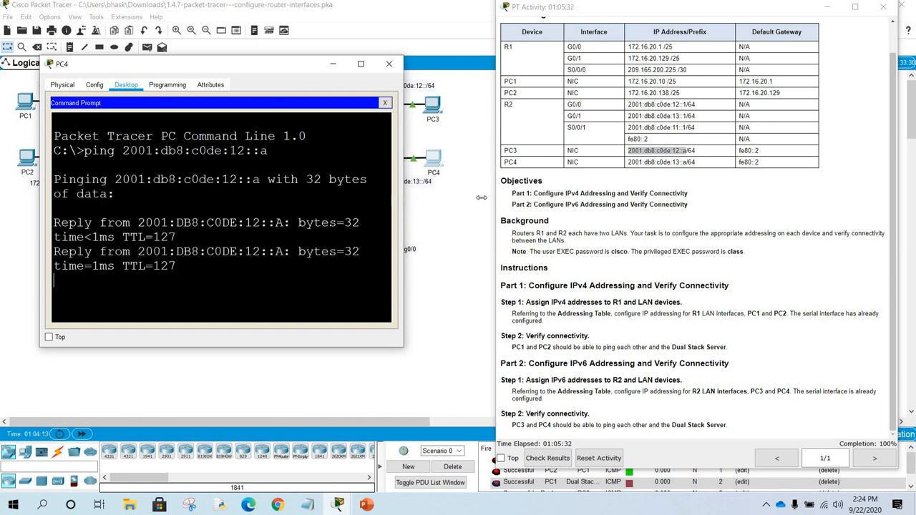
{"action": "left_click_drag", "start_coordinate": [481, 197], "coordinate": [520, 194]}
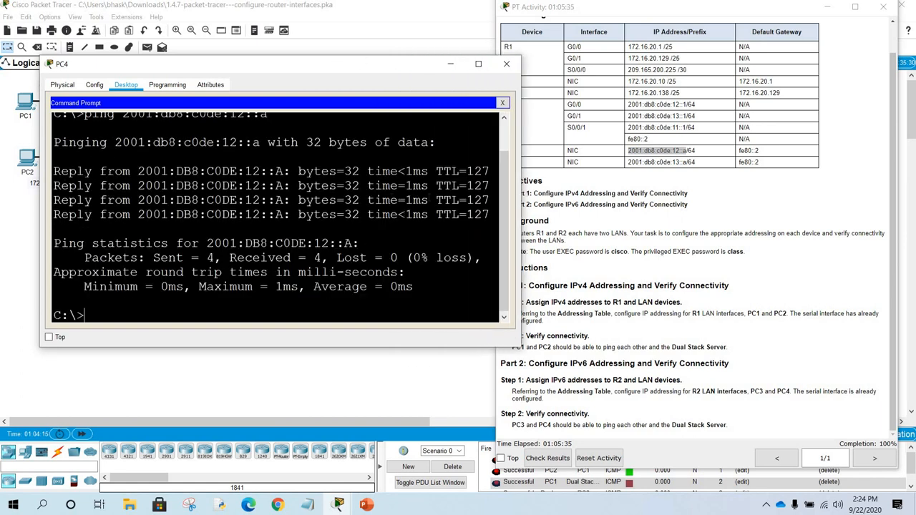
{"action": "scroll", "coordinate": [457, 138], "scroll_direction": "up", "scroll_amount": 1}
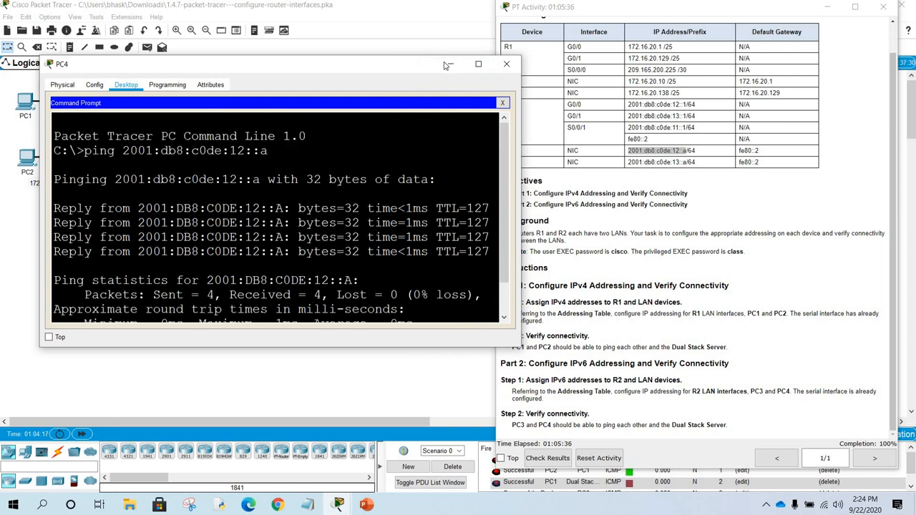
{"action": "left_click", "coordinate": [449, 64]}
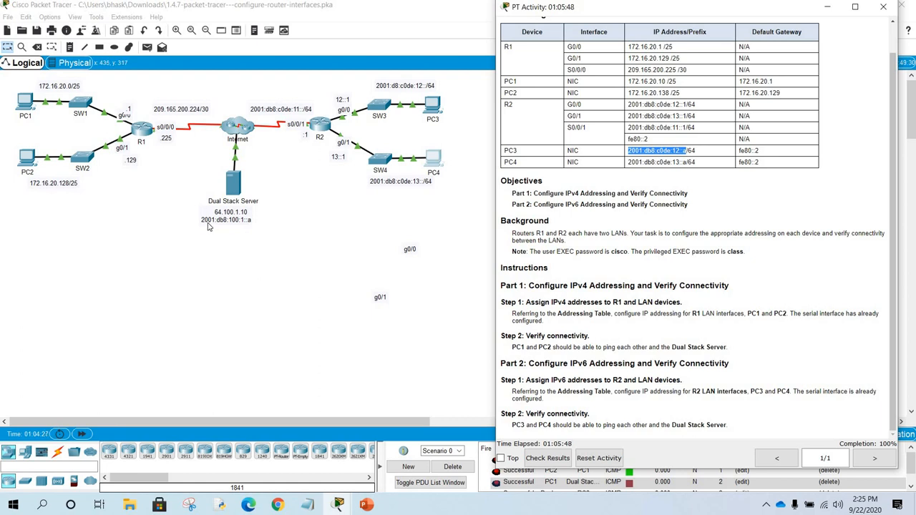
- Copy the Dual Stack Server's IPv6 address 2001:DB8:100:1::A from its IP Configuration and close the server's window
{"action": "left_click", "coordinate": [280, 169]}
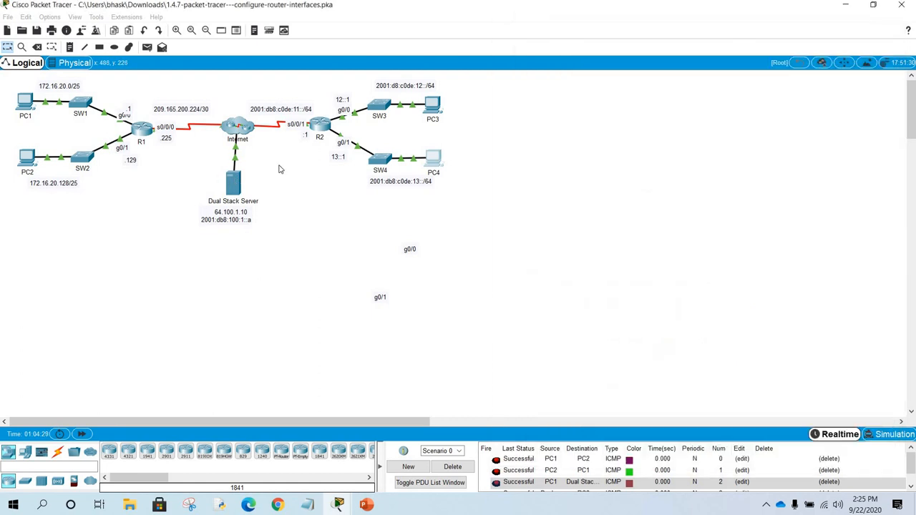
{"action": "left_click", "coordinate": [233, 182]}
{"action": "left_click", "coordinate": [434, 139]}
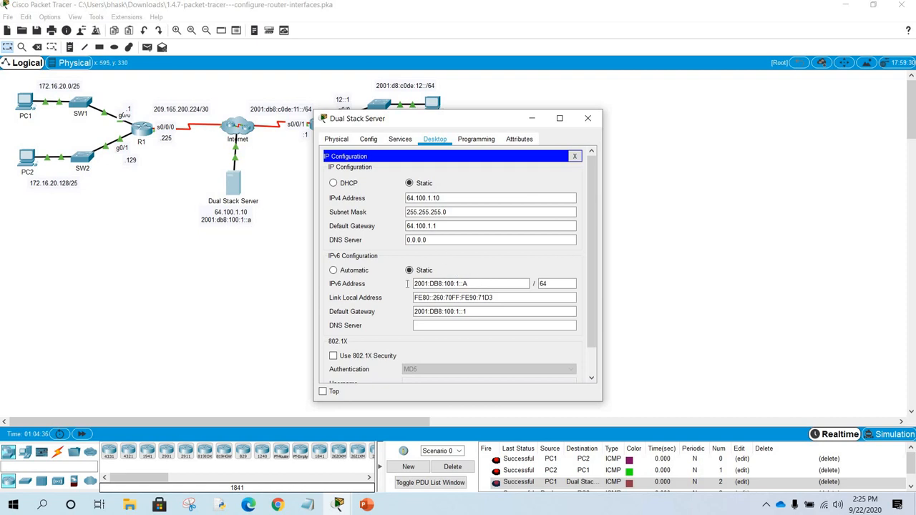
{"action": "left_click_drag", "start_coordinate": [469, 284], "coordinate": [399, 287]}
{"action": "key", "text": "super+c"}
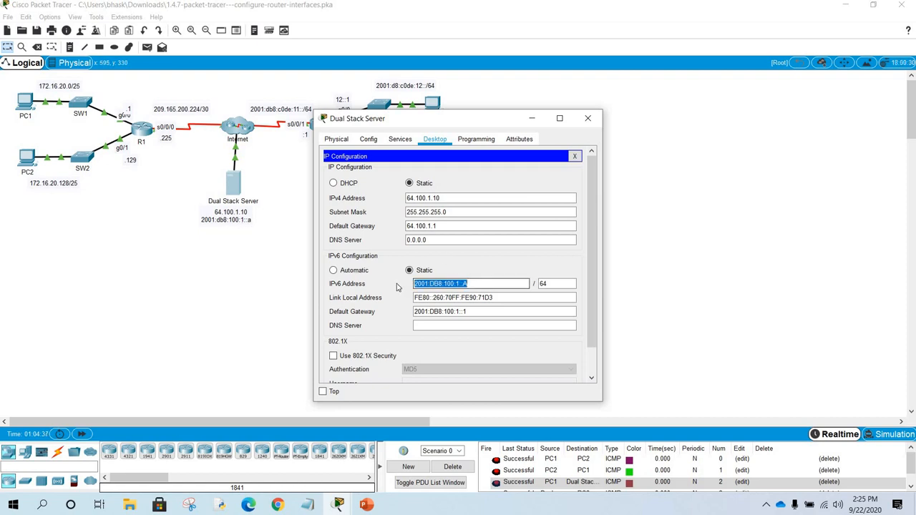
{"action": "left_click", "coordinate": [587, 118]}
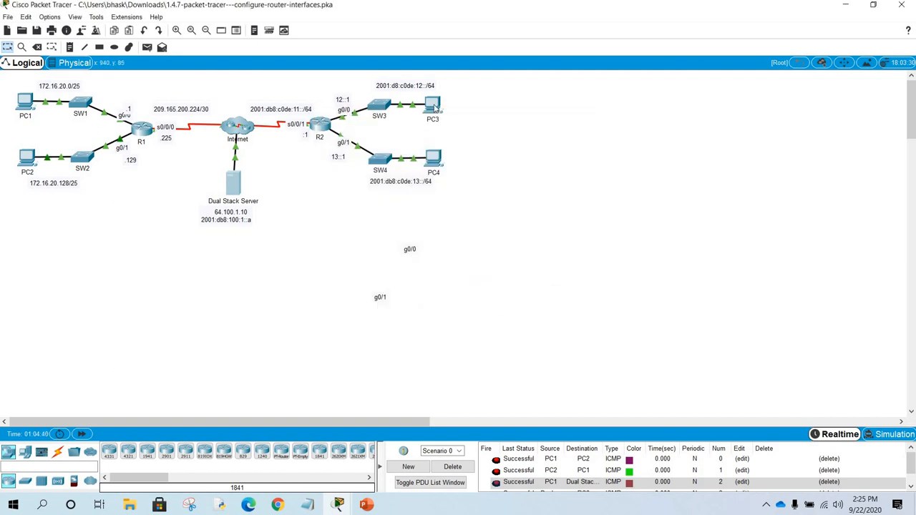
- Ping the Dual Stack Server at 2001:DB8:100:1::A from PC3's Command Prompt, pasting the copied address, and return to the topology
{"action": "left_click", "coordinate": [434, 106]}
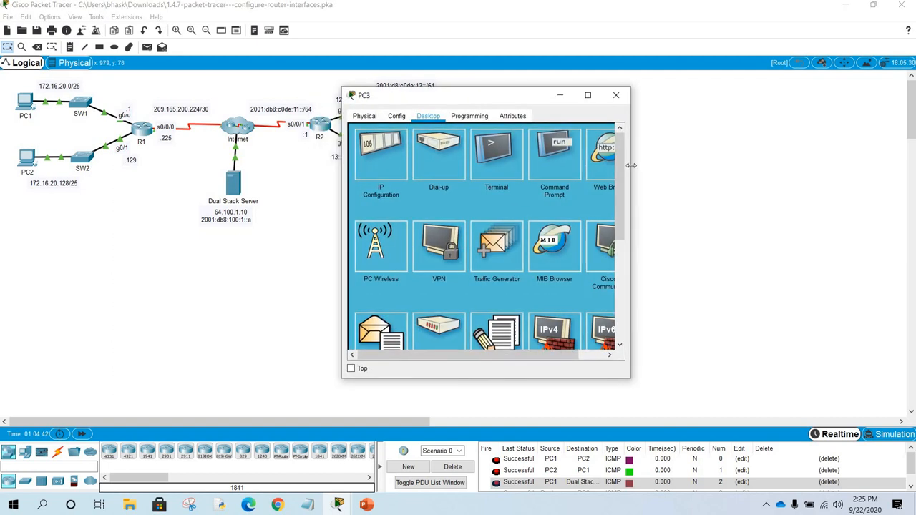
{"action": "left_click_drag", "start_coordinate": [630, 165], "coordinate": [856, 153]}
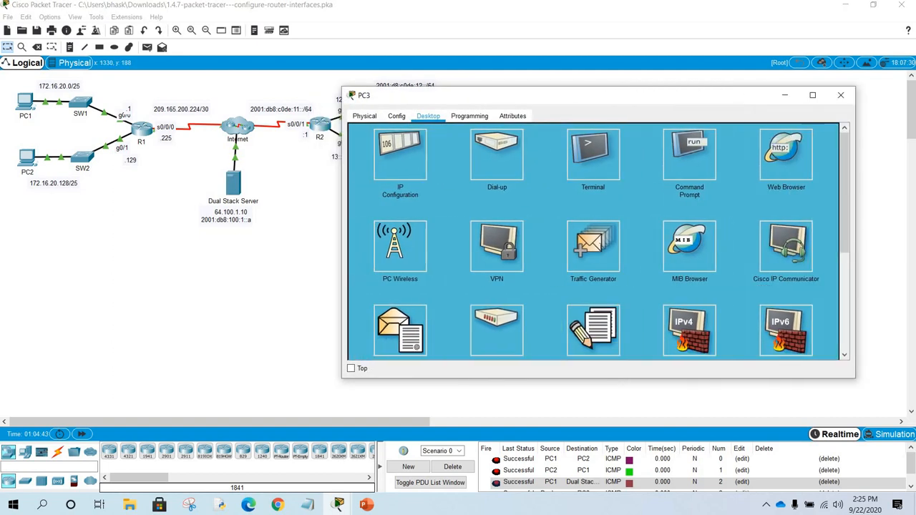
{"action": "left_click", "coordinate": [689, 154]}
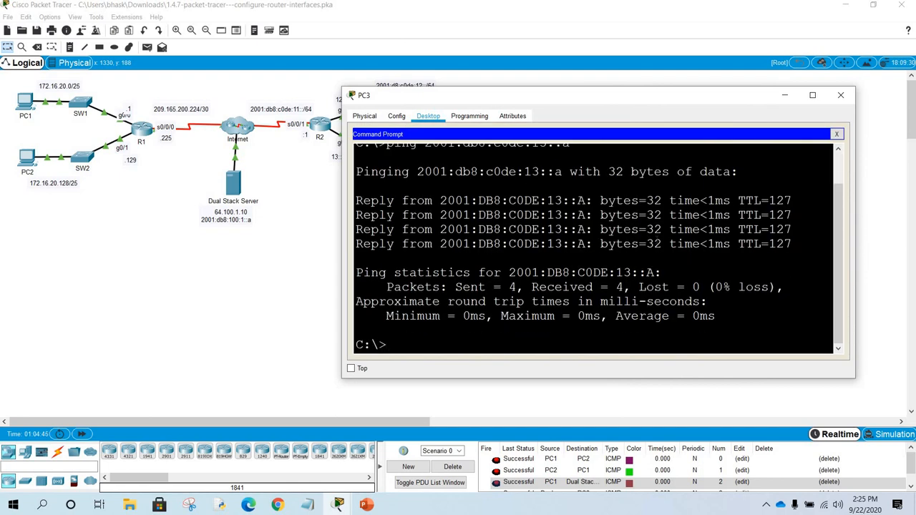
{"action": "type", "text": "ping"}
{"action": "right_click", "coordinate": [515, 334]}
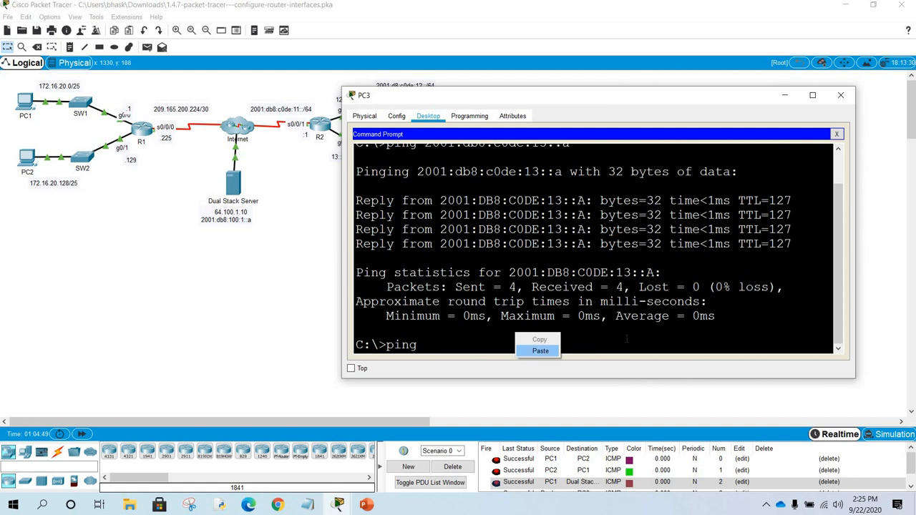
{"action": "key", "text": "Return"}
{"action": "key", "text": "Return"}
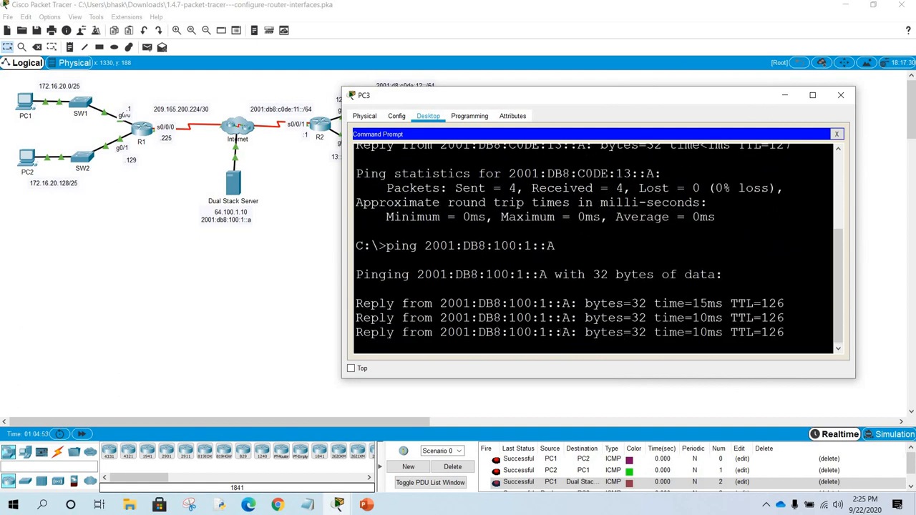
{"action": "left_click", "coordinate": [297, 281]}
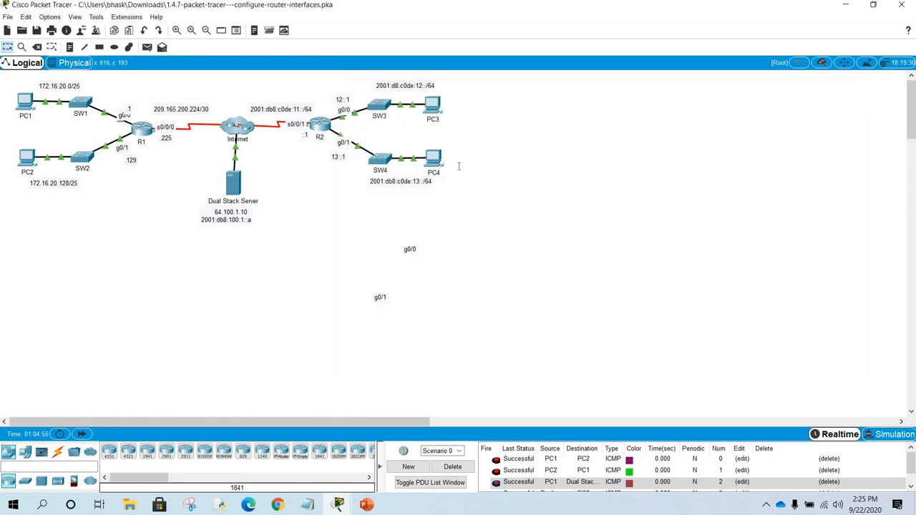
- Ping the Dual Stack Server at 2001:DB8:100:1::A from PC4's Command Prompt and close PC4's window
{"action": "left_click", "coordinate": [434, 159]}
{"action": "left_click_drag", "start_coordinate": [412, 69], "coordinate": [707, 90]}
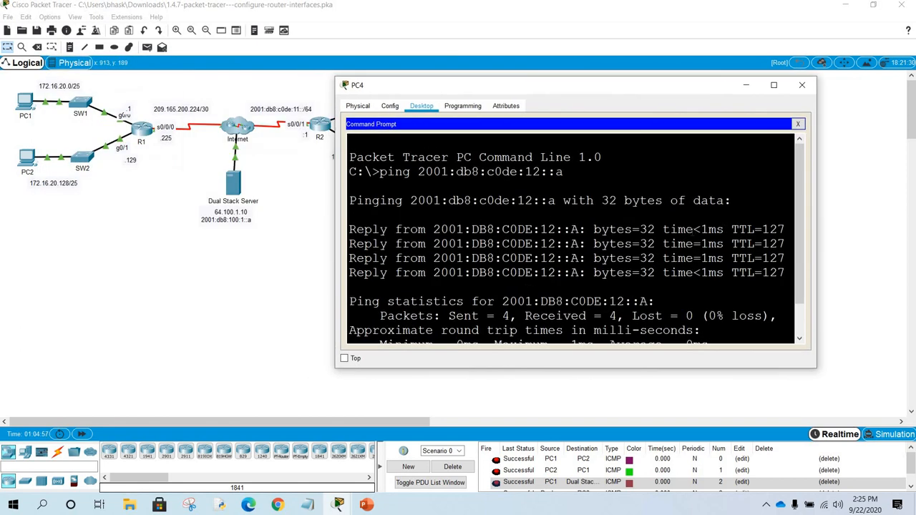
{"action": "scroll", "coordinate": [691, 233], "scroll_direction": "down", "scroll_amount": 1}
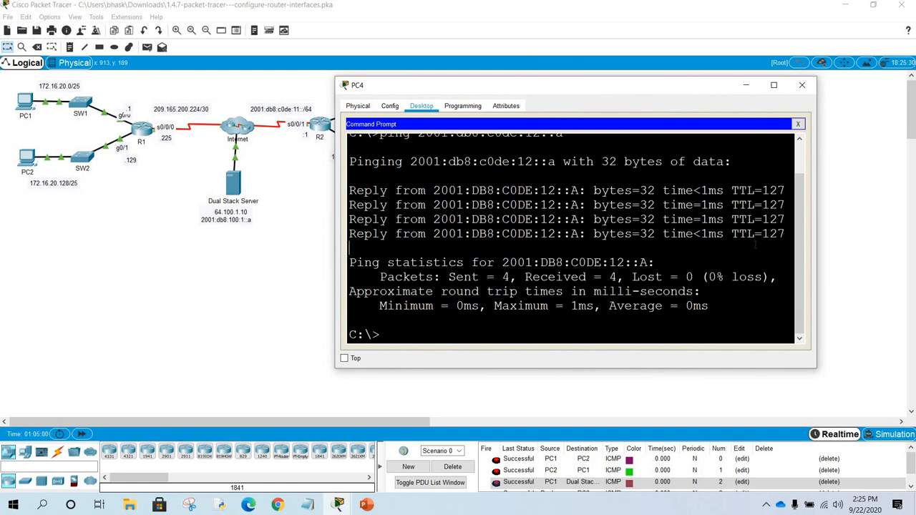
{"action": "key", "text": "Return"}
{"action": "key", "text": "Return"}
{"action": "key", "text": "Return"}
{"action": "type", "text": "ping"}
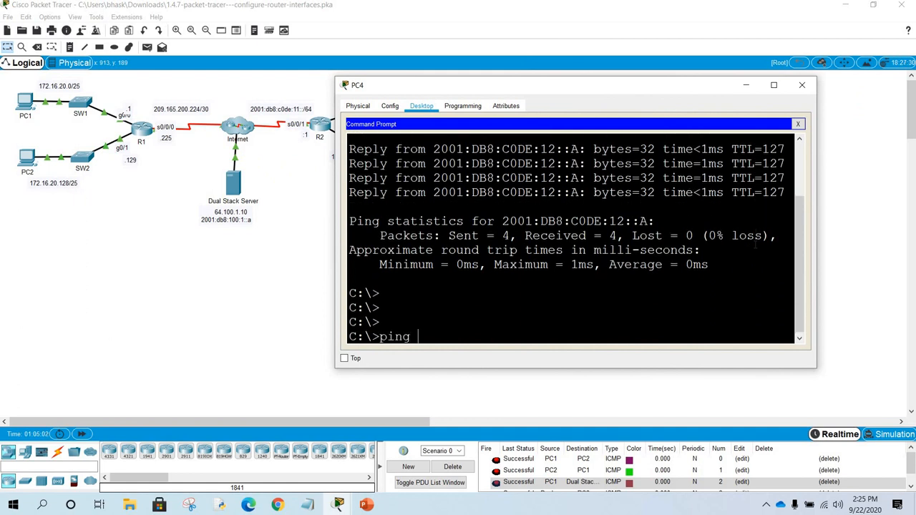
{"action": "right_click", "coordinate": [620, 336]}
{"action": "left_click", "coordinate": [640, 345]}
{"action": "key", "text": "Return"}
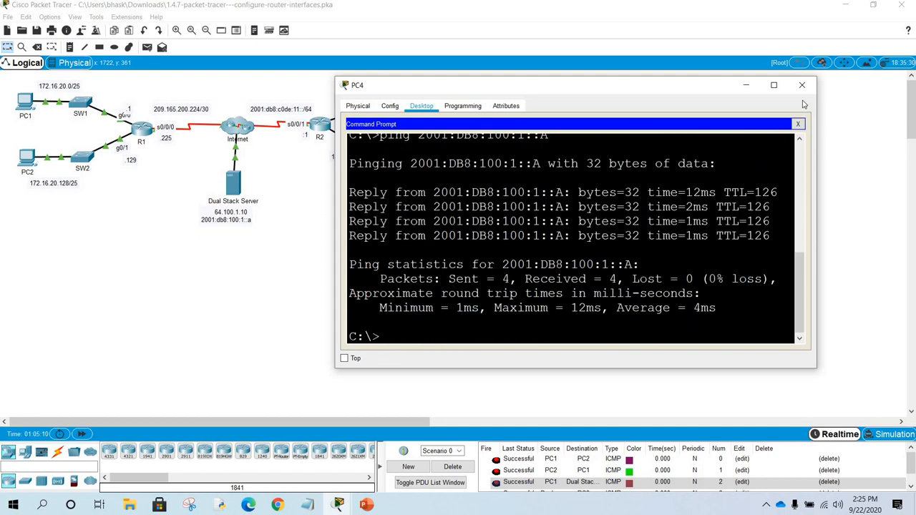
{"action": "left_click", "coordinate": [801, 85]}
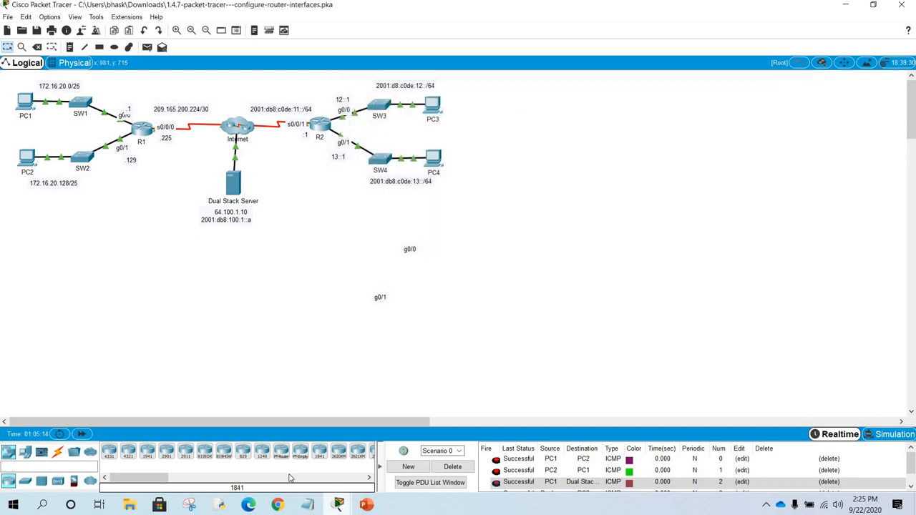
- Check the activity instructions and completion status, and return to the topology
{"action": "left_click", "coordinate": [338, 504]}
{"action": "left_click", "coordinate": [272, 472]}
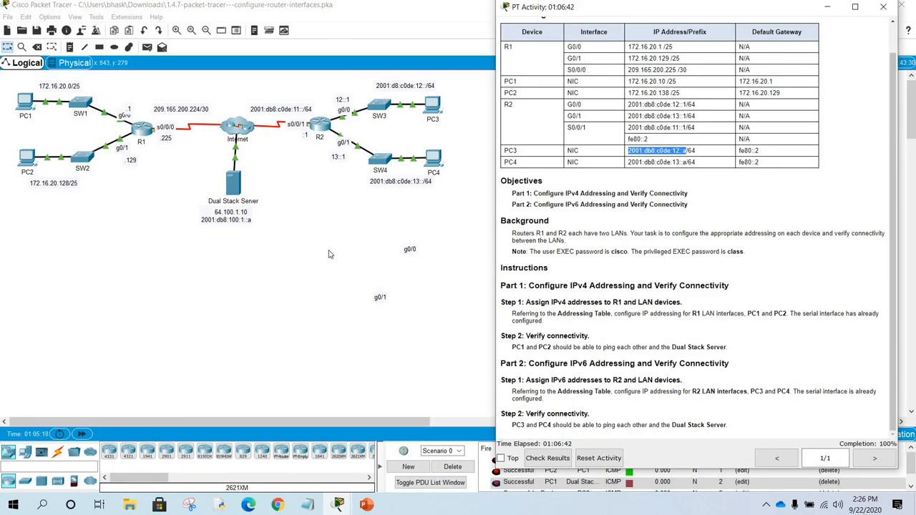
{"action": "left_click", "coordinate": [284, 235]}
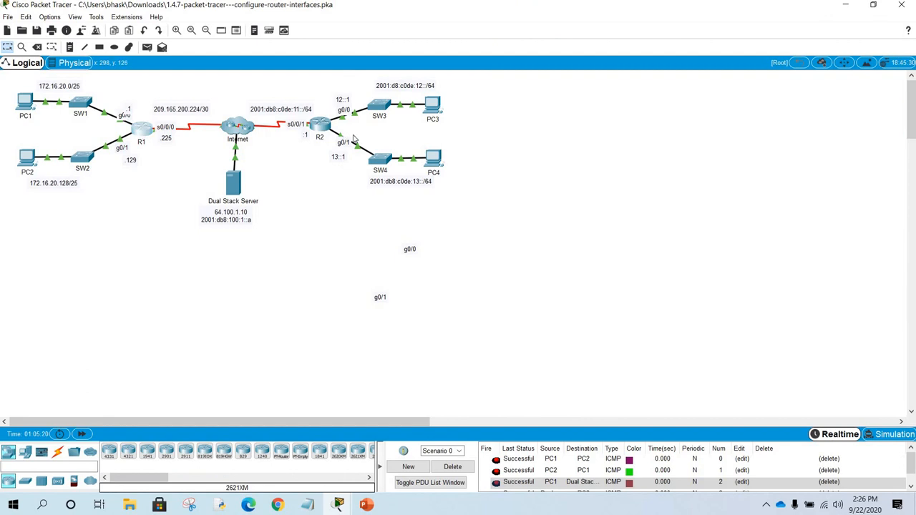
- Open R1's command line interface and enlarge its window beside the topology
{"action": "left_click", "coordinate": [143, 131]}
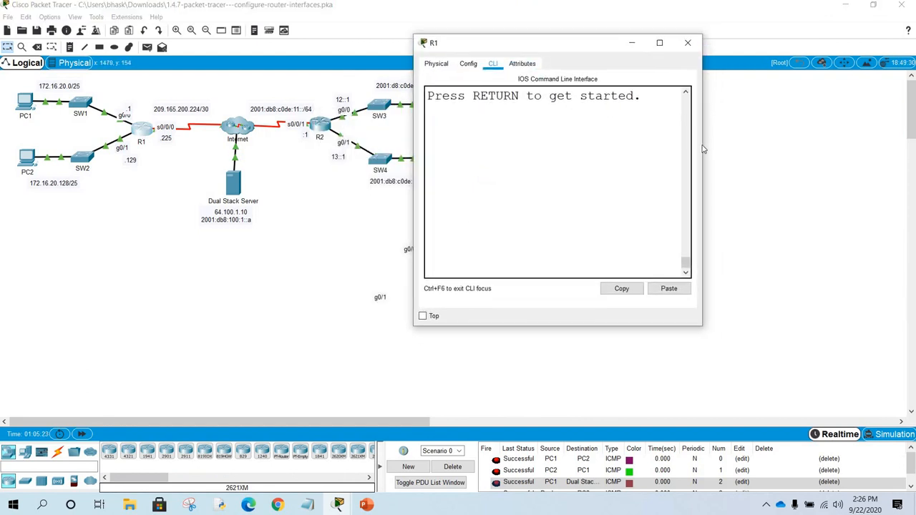
{"action": "left_click_drag", "start_coordinate": [702, 143], "coordinate": [905, 143]}
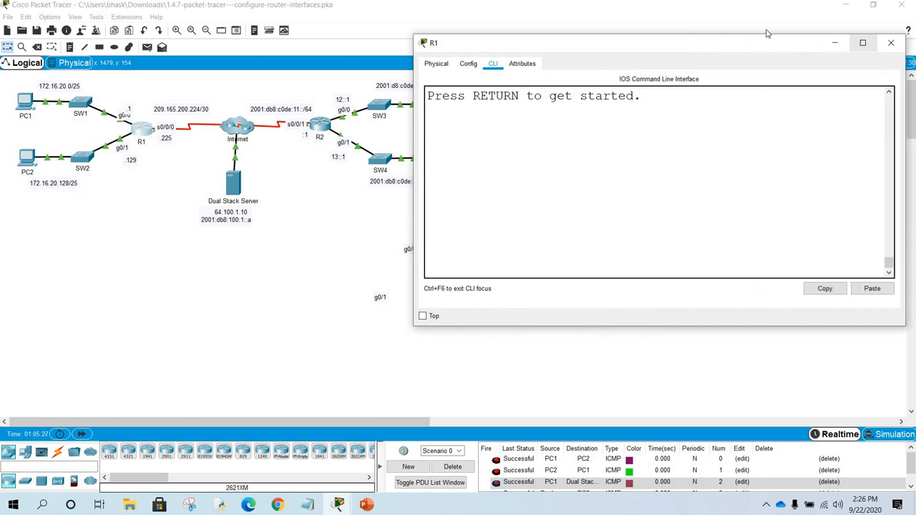
{"action": "left_click", "coordinate": [251, 76]}
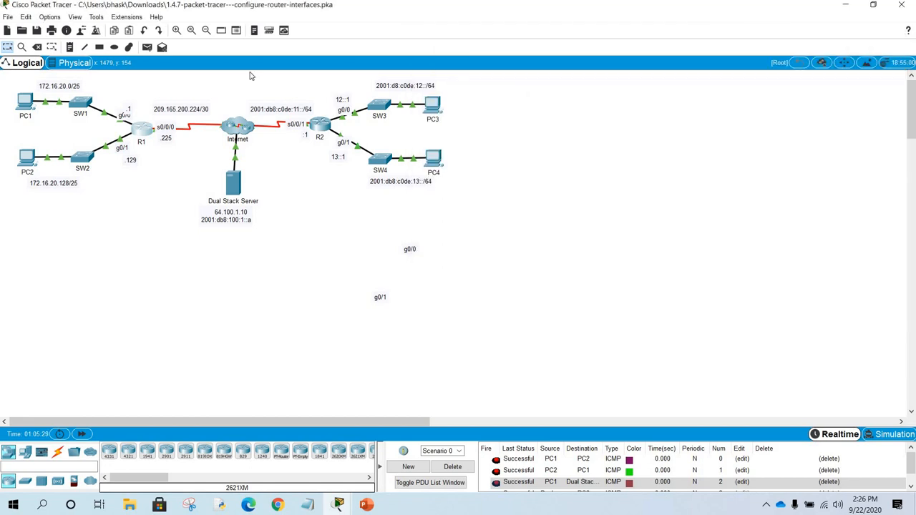
{"action": "left_click", "coordinate": [150, 136]}
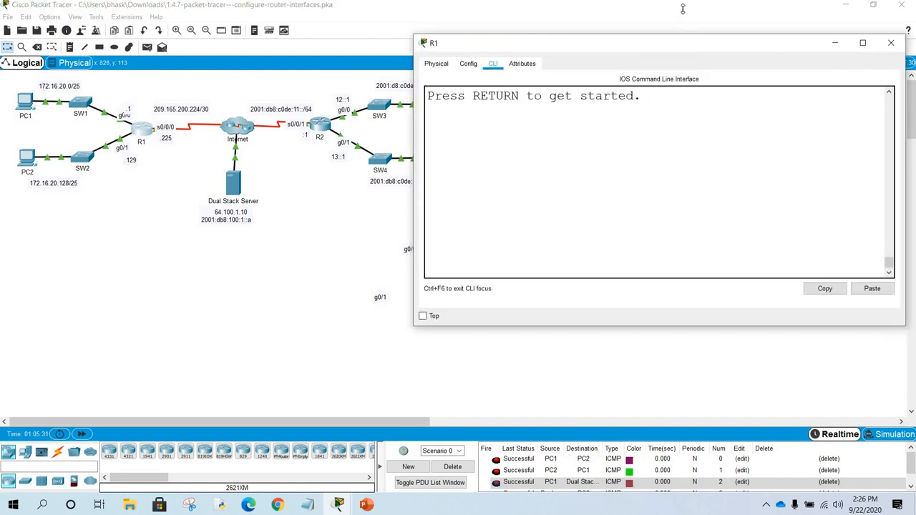
{"action": "left_click_drag", "start_coordinate": [647, 33], "coordinate": [647, 0]}
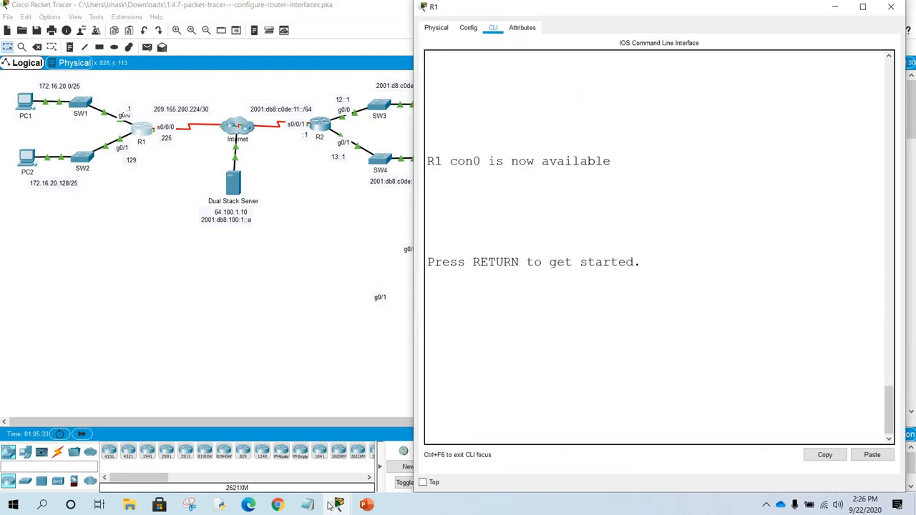
- Add the command "sh ip route" below the existing notes in Notepad and highlight it
{"action": "left_click", "coordinate": [318, 505]}
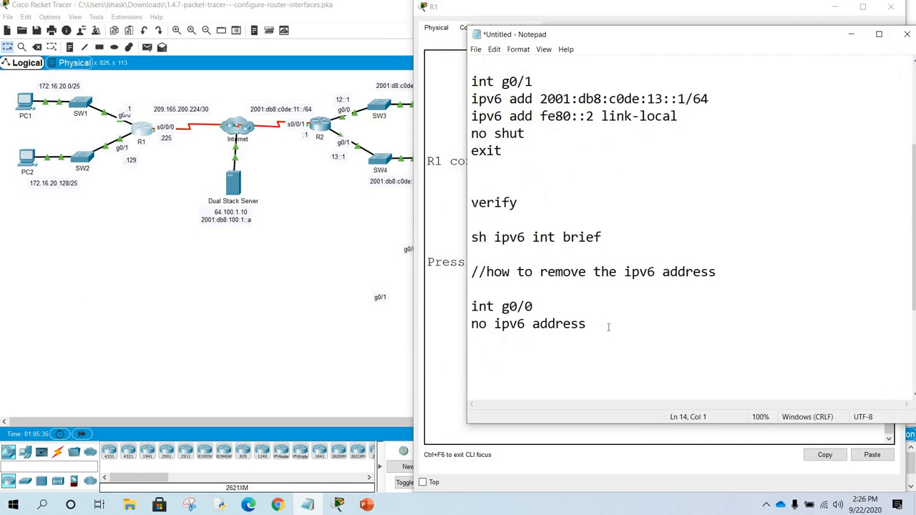
{"action": "left_click", "coordinate": [608, 327]}
{"action": "key", "text": "Return"}
{"action": "key", "text": "Return"}
{"action": "key", "text": "Return"}
{"action": "key", "text": "Return"}
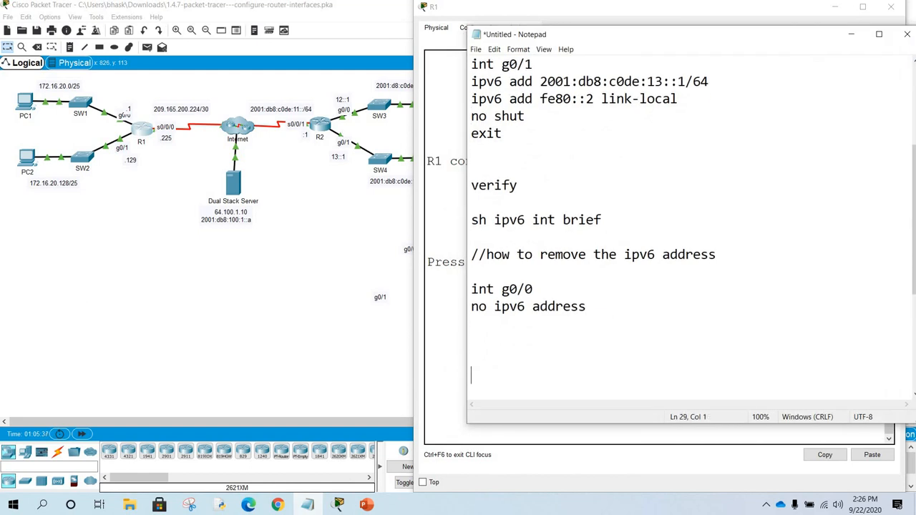
{"action": "type", "text": "sh ip route"}
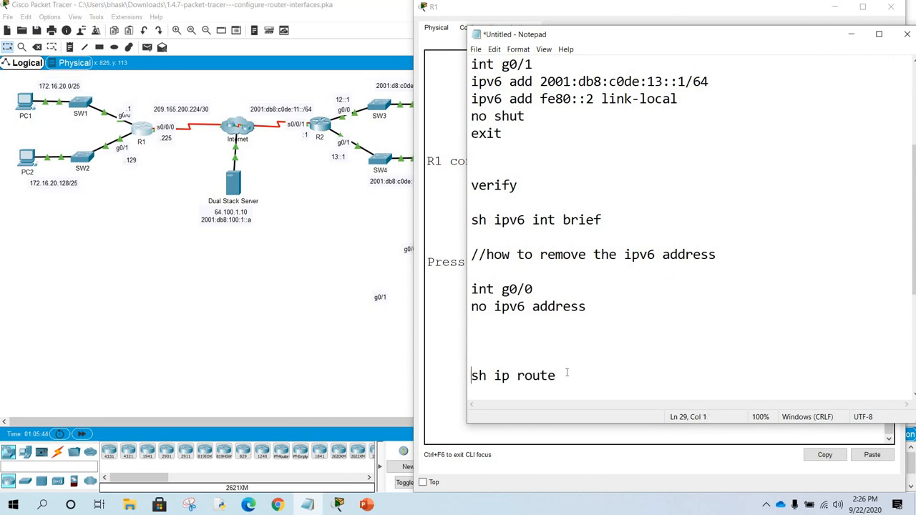
{"action": "key", "text": "shift+Right"}
{"action": "key", "text": "shift+Right"}
{"action": "key", "text": "shift+Right"}
{"action": "key", "text": "shift+Right"}
{"action": "key", "text": "shift+Right"}
{"action": "key", "text": "shift+Right"}
{"action": "key", "text": "shift+Right"}
{"action": "key", "text": "shift+Right"}
{"action": "key", "text": "shift+Right"}
{"action": "key", "text": "shift+Right"}
{"action": "key", "text": "shift+Right"}
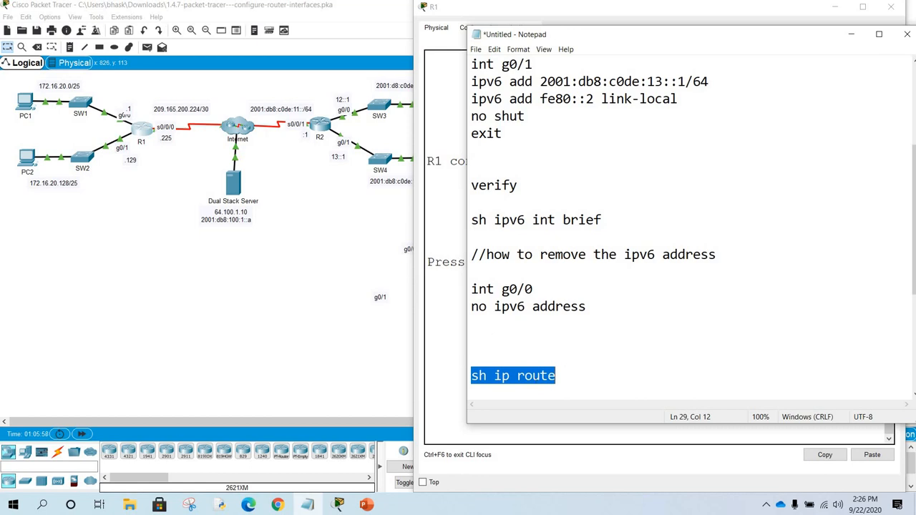
- Log in to R1's console with the user access password and enter privileged EXEC mode with the enable password
{"action": "left_click", "coordinate": [447, 365]}
{"action": "key", "text": "Return"}
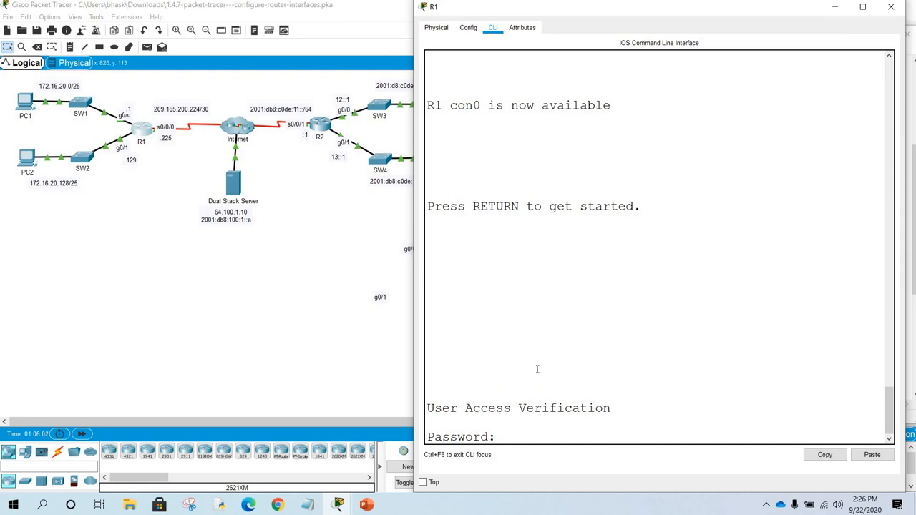
{"action": "key", "text": "Return"}
{"action": "type", "text": "en"}
{"action": "key", "text": "Return"}
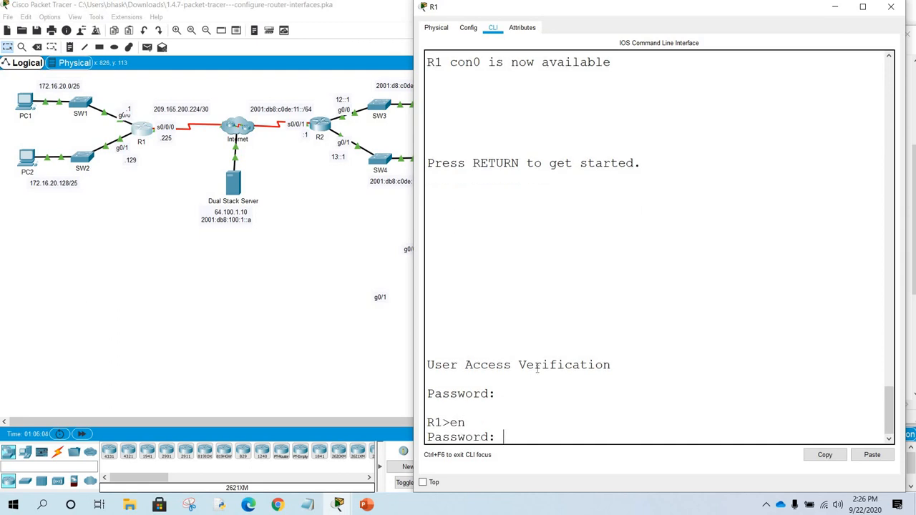
{"action": "key", "text": "Return"}
{"action": "key", "text": "Return"}
{"action": "key", "text": "Return"}
{"action": "key", "text": "Return"}
{"action": "key", "text": "Return"}
{"action": "key", "text": "Return"}
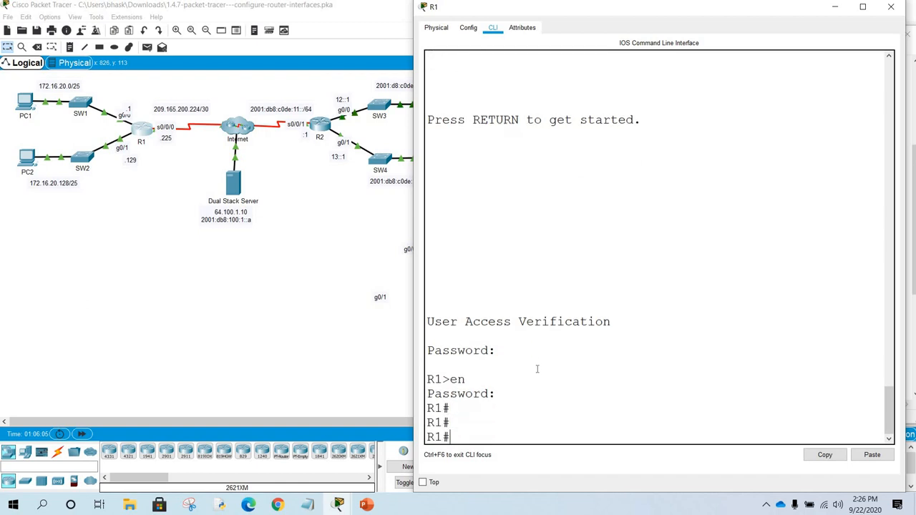
- Display R1's IPv4 routing table with "sh ip route" and widen the CLI window so the entries fit on single lines
{"action": "type", "text": "sj"}
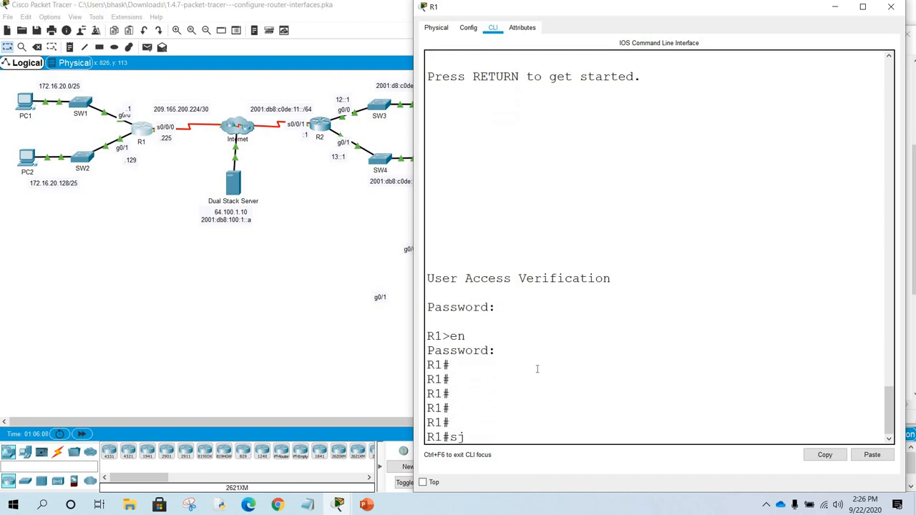
{"action": "key", "text": "BackSpace"}
{"action": "type", "text": "h ip route"}
{"action": "key", "text": "Return"}
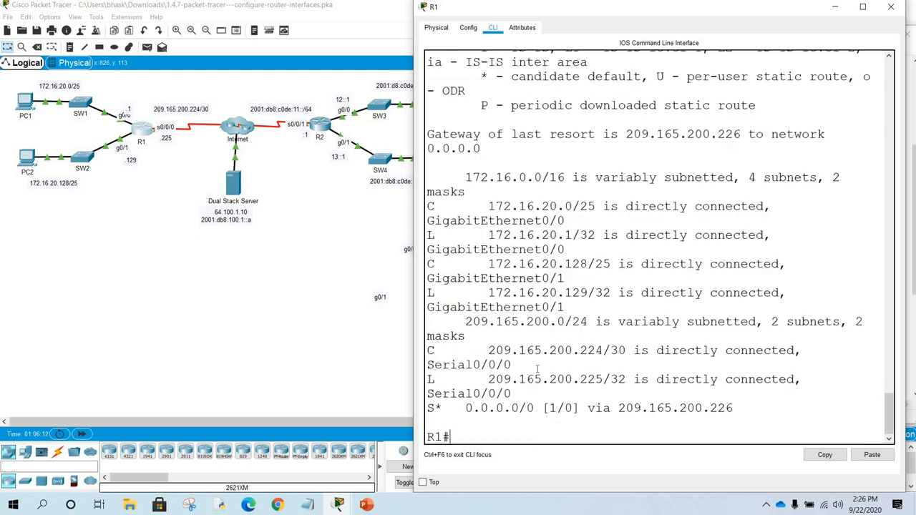
{"action": "scroll", "coordinate": [708, 133], "scroll_direction": "up", "scroll_amount": 5}
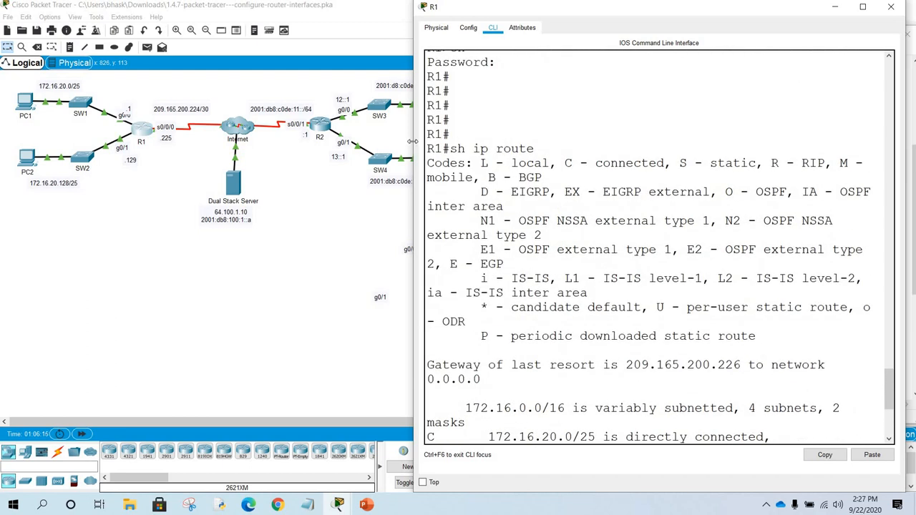
{"action": "left_click_drag", "start_coordinate": [413, 141], "coordinate": [265, 106]}
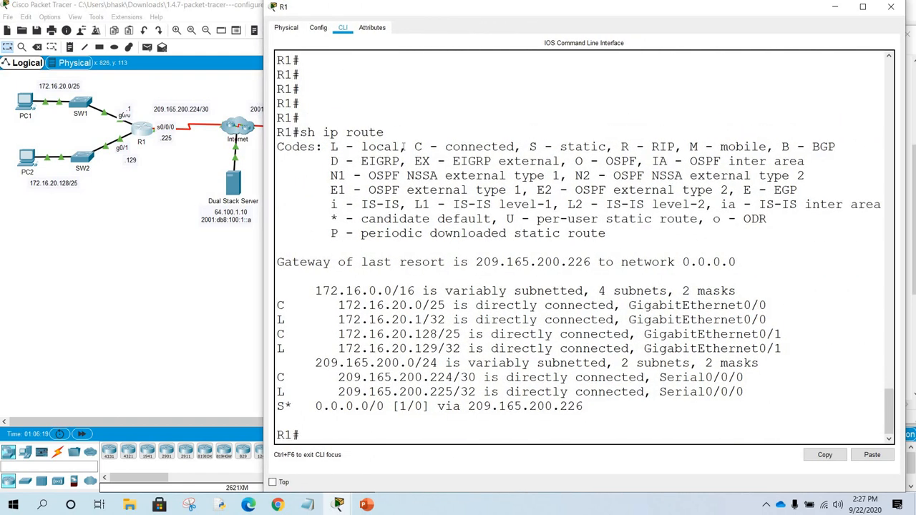
- Examine the route codes in R1's routing table, highlighting the connected and local entries and the local route on GigabitEthernet0/0
{"action": "left_click_drag", "start_coordinate": [300, 133], "coordinate": [408, 132]}
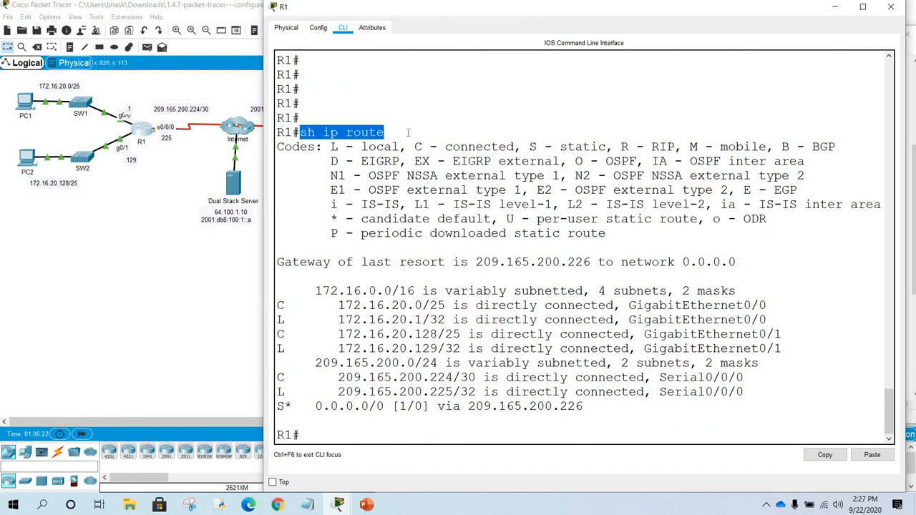
{"action": "double_click", "coordinate": [281, 306]}
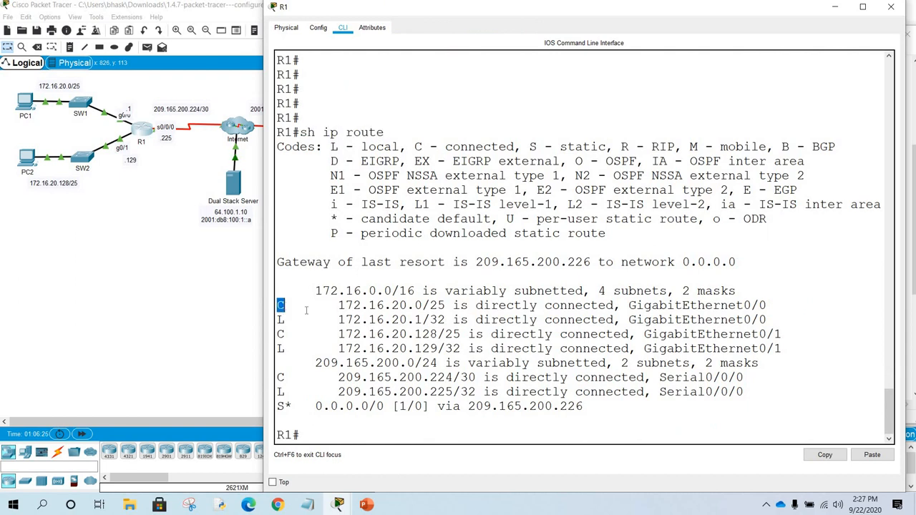
{"action": "left_click_drag", "start_coordinate": [306, 313], "coordinate": [309, 405]}
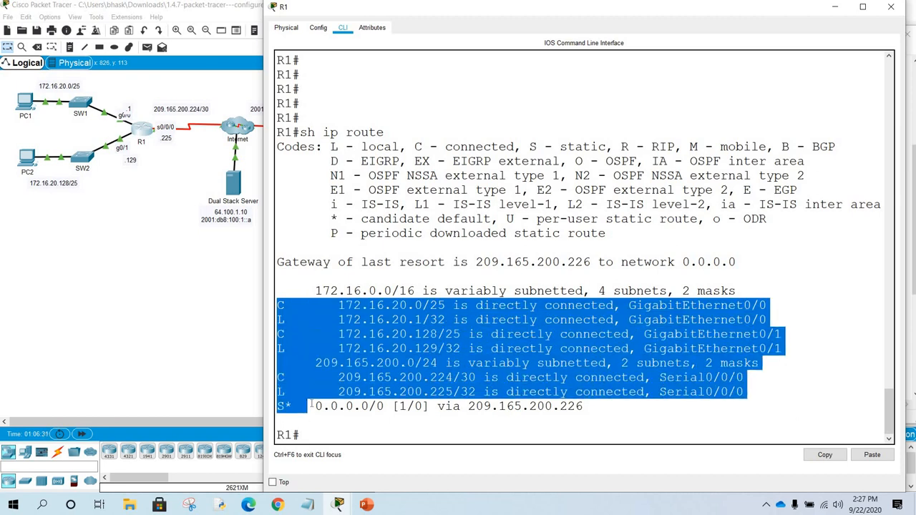
{"action": "left_click", "coordinate": [281, 306]}
{"action": "mouse_move", "coordinate": [297, 348]}
{"action": "left_mouse_down"}
{"action": "mouse_move", "coordinate": [294, 397]}
{"action": "mouse_move", "coordinate": [310, 348]}
{"action": "left_mouse_up"}
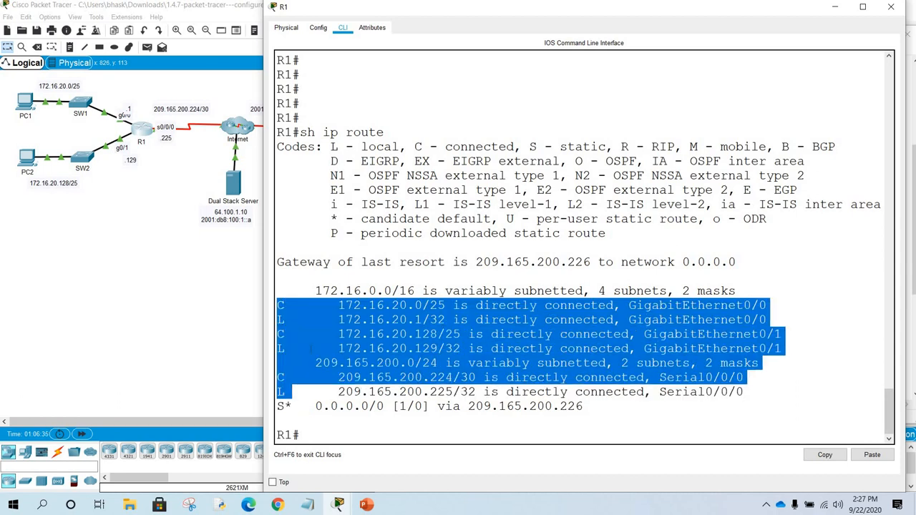
{"action": "left_click", "coordinate": [361, 164]}
{"action": "left_click_drag", "start_coordinate": [329, 147], "coordinate": [402, 146]}
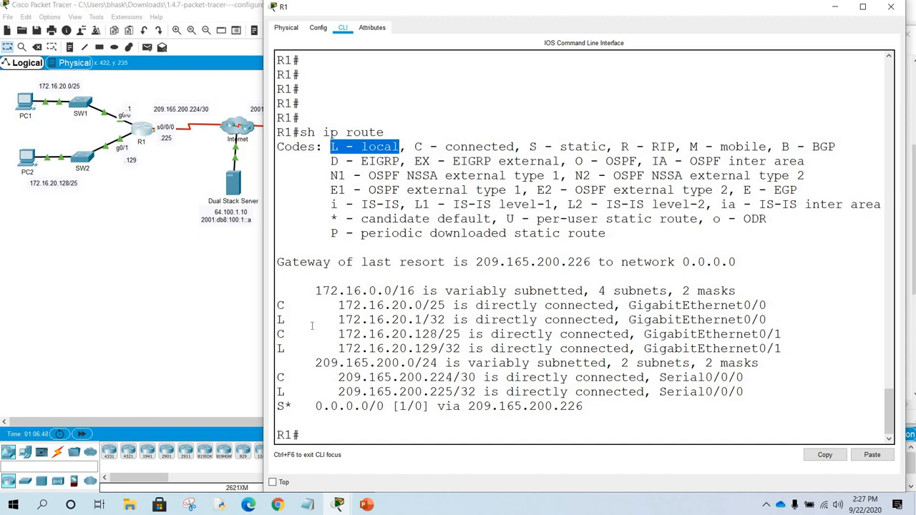
{"action": "left_click", "coordinate": [353, 290]}
{"action": "left_click_drag", "start_coordinate": [292, 320], "coordinate": [787, 319]}
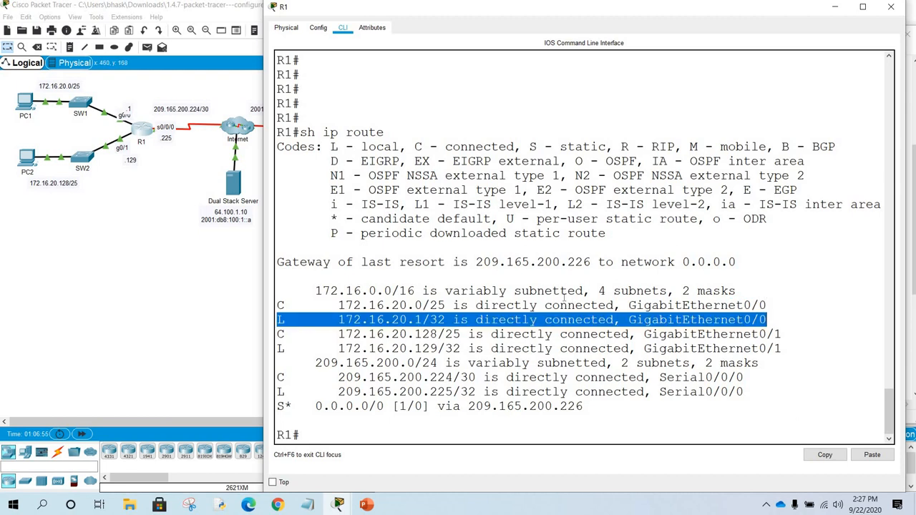
- Examine R1's local route on GigabitEthernet0/1 and the connected routes on GigabitEthernet0/0, GigabitEthernet0/1 and Serial0/0/0, highlighting each entry
{"action": "left_click", "coordinate": [395, 190]}
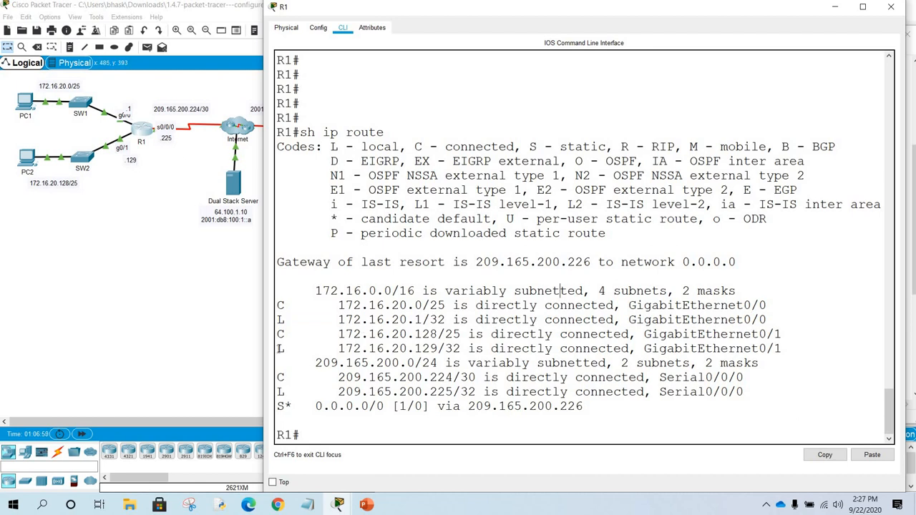
{"action": "left_click_drag", "start_coordinate": [338, 350], "coordinate": [432, 362]}
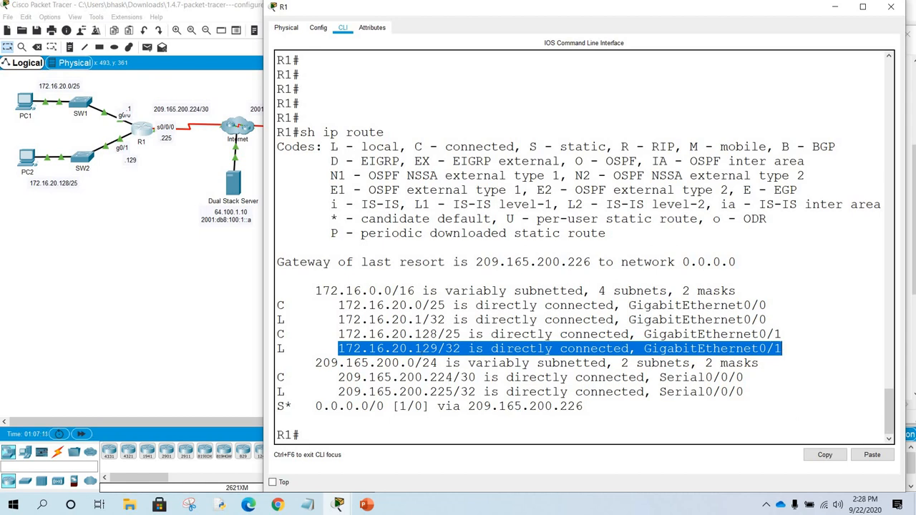
{"action": "left_click", "coordinate": [429, 155]}
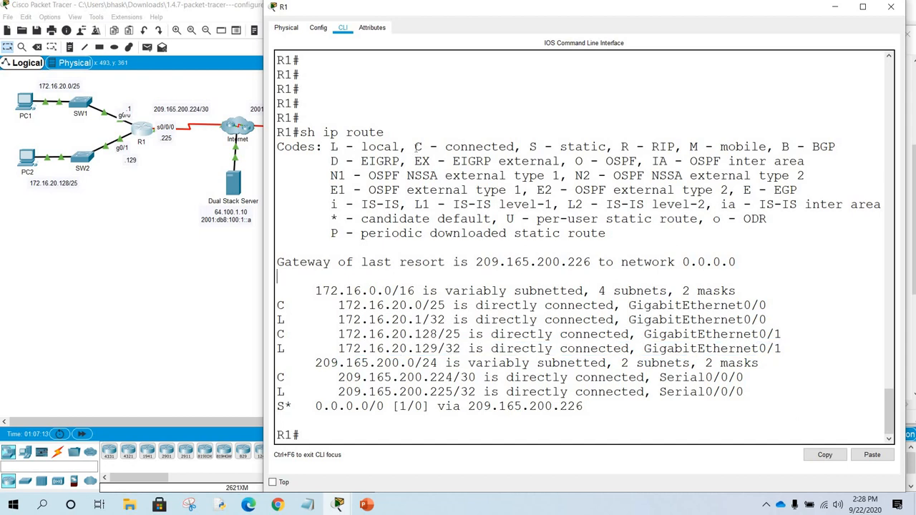
{"action": "left_click_drag", "start_coordinate": [414, 147], "coordinate": [514, 147]}
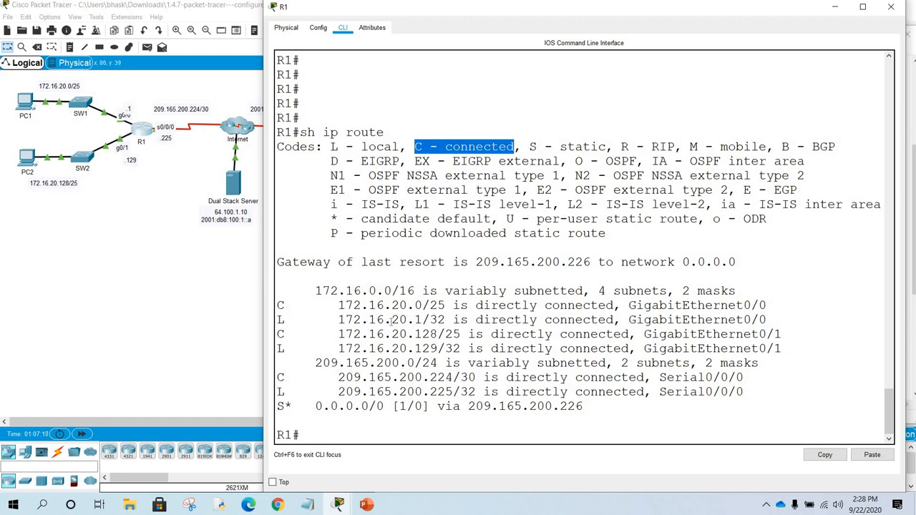
{"action": "left_click_drag", "start_coordinate": [280, 305], "coordinate": [792, 301]}
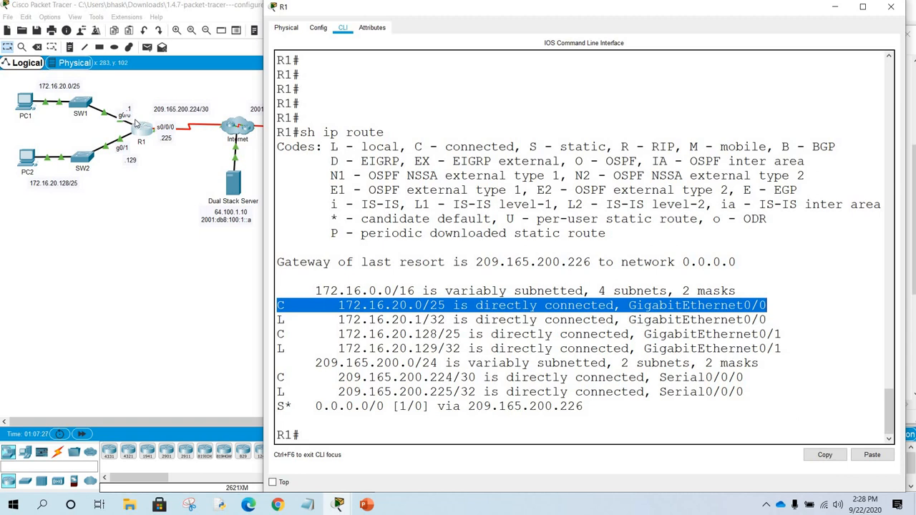
{"action": "left_click", "coordinate": [348, 333]}
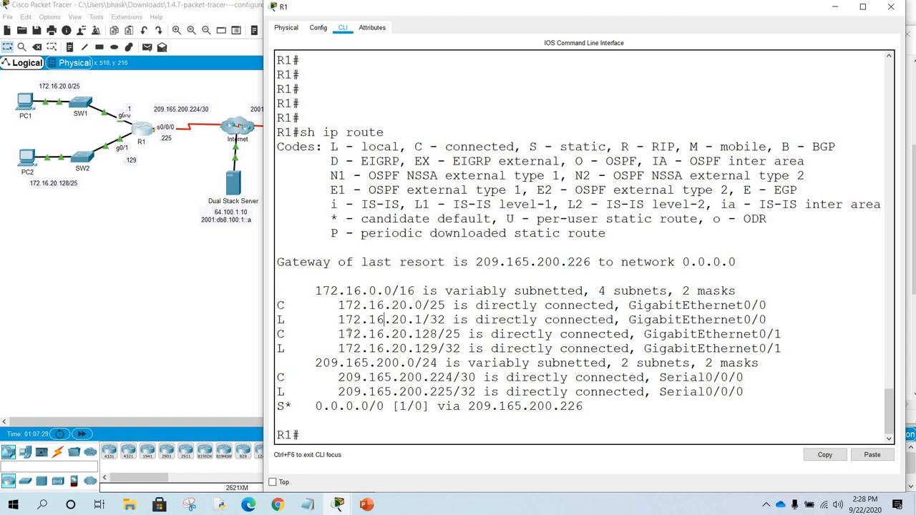
{"action": "left_click_drag", "start_coordinate": [626, 329], "coordinate": [805, 333]}
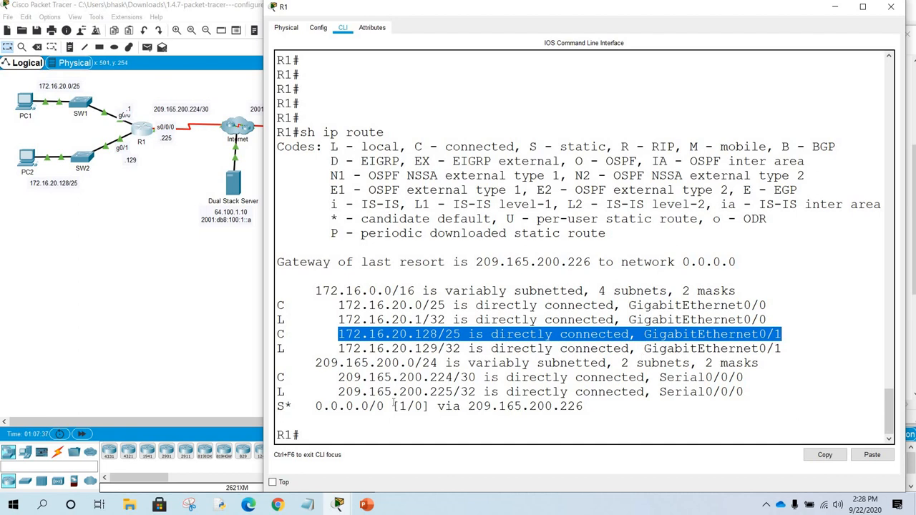
{"action": "left_click", "coordinate": [323, 339]}
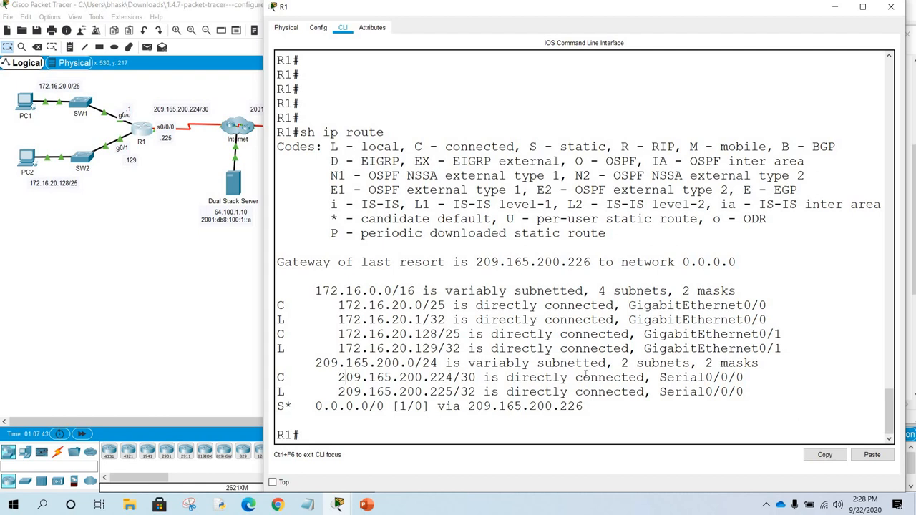
{"action": "left_click_drag", "start_coordinate": [339, 377], "coordinate": [744, 377]}
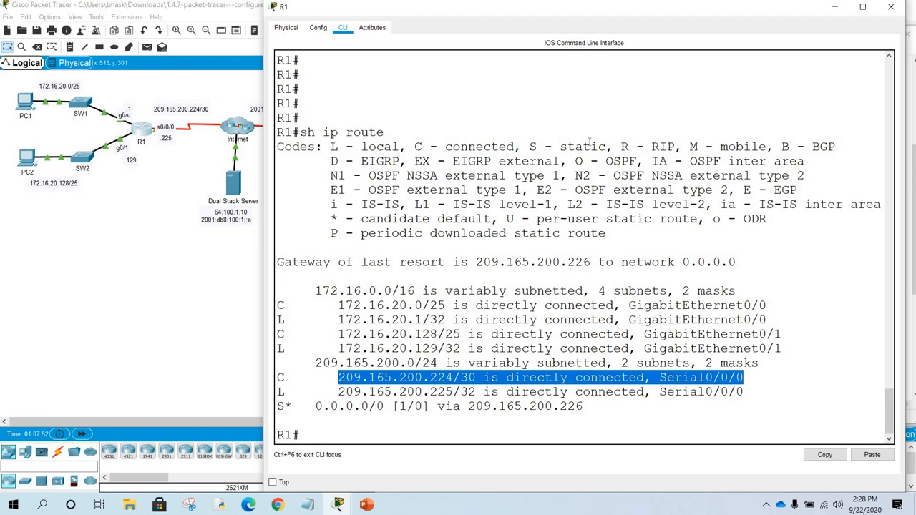
- Review the static default route and the static, RIP, mobile and BGP codes in R1's routing table, and close R1's window
{"action": "left_click_drag", "start_coordinate": [529, 147], "coordinate": [606, 147]}
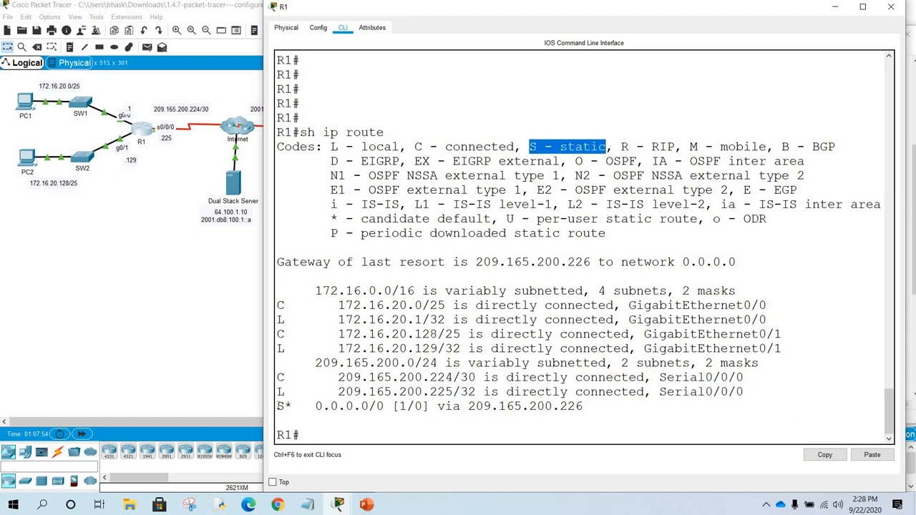
{"action": "left_click_drag", "start_coordinate": [278, 406], "coordinate": [610, 407]}
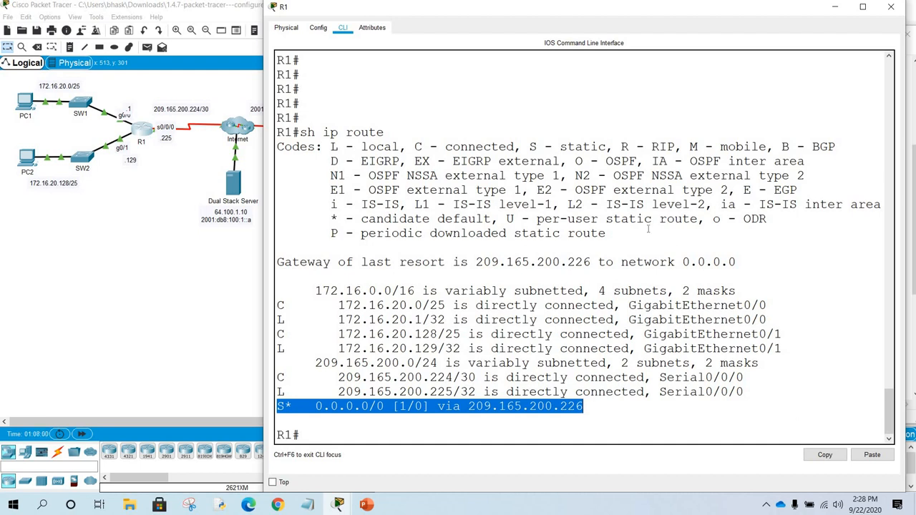
{"action": "left_click", "coordinate": [624, 147]}
{"action": "left_click_drag", "start_coordinate": [620, 146], "coordinate": [629, 147]}
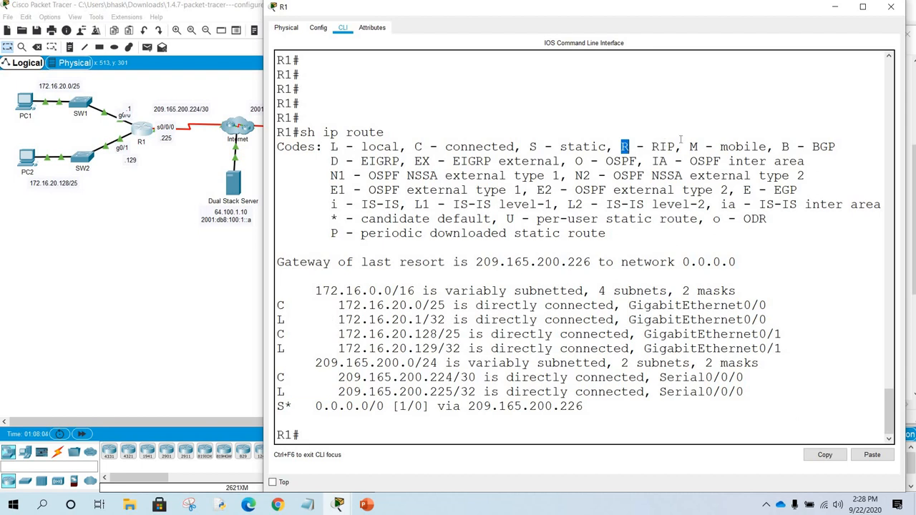
{"action": "left_click_drag", "start_coordinate": [689, 147], "coordinate": [698, 147]}
{"action": "left_click_drag", "start_coordinate": [781, 147], "coordinate": [804, 146]}
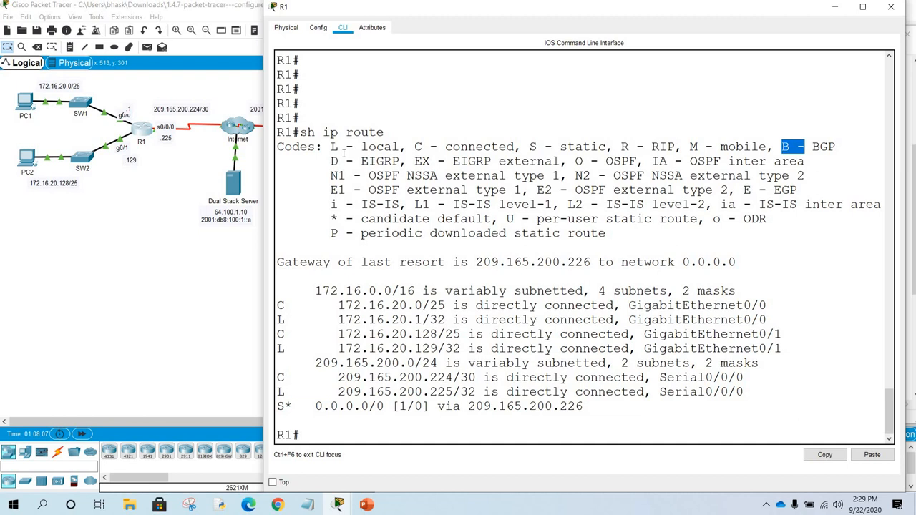
{"action": "left_click_drag", "start_coordinate": [326, 146], "coordinate": [605, 233]}
{"action": "left_click", "coordinate": [415, 234]}
{"action": "left_click_drag", "start_coordinate": [301, 133], "coordinate": [384, 132]}
{"action": "left_click", "coordinate": [894, 9]}
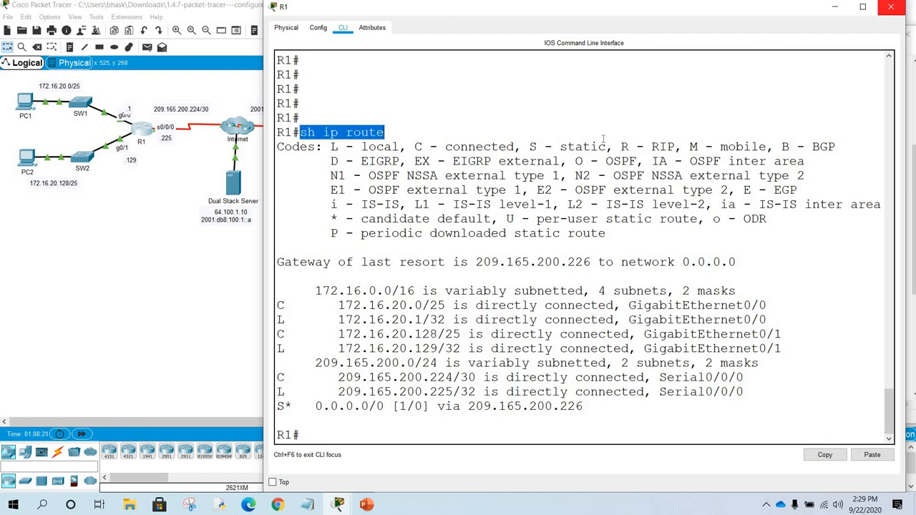
- Add the command "sh ipv6 route" below "sh ip route" in the Notepad notes and highlight it
{"action": "left_click", "coordinate": [571, 375]}
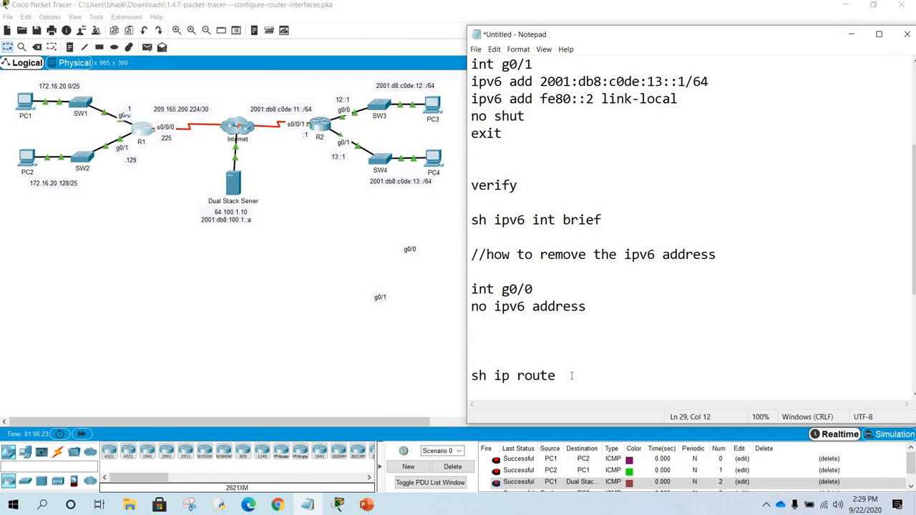
{"action": "key", "text": "Return"}
{"action": "key", "text": "Return"}
{"action": "key", "text": "Return"}
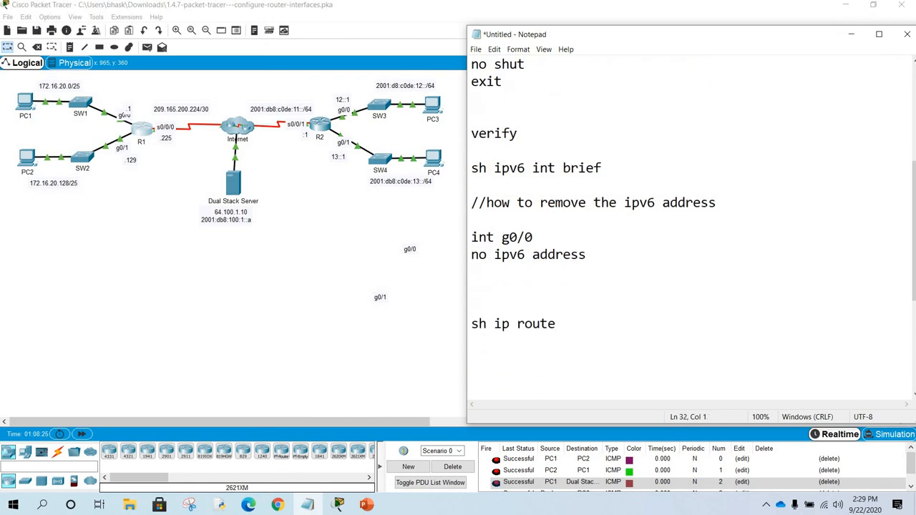
{"action": "type", "text": "sh ipv6 rout"}
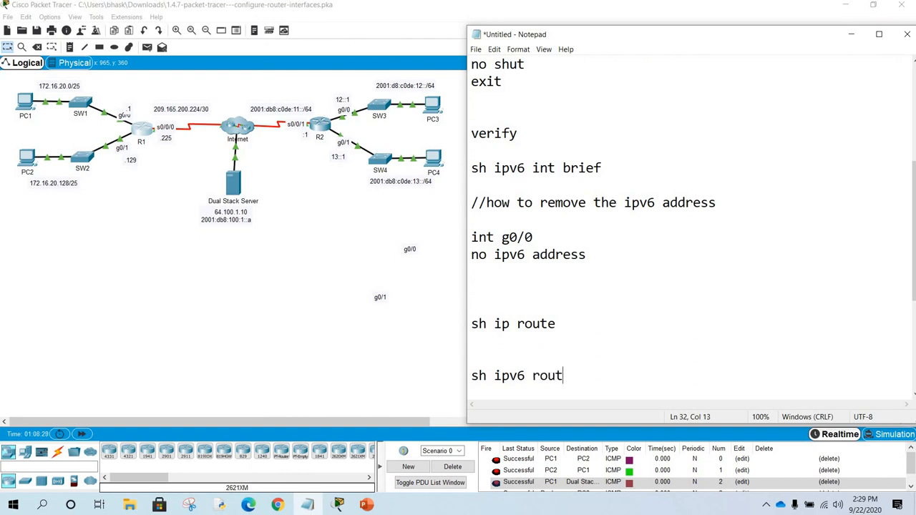
{"action": "type", "text": "e"}
{"action": "key", "text": "shift+Left"}
{"action": "key", "text": "shift+Left"}
{"action": "key", "text": "shift+Left"}
{"action": "key", "text": "shift+Left"}
{"action": "key", "text": "shift+Left"}
{"action": "key", "text": "shift+Left"}
{"action": "key", "text": "shift+Left"}
{"action": "key", "text": "shift+Left"}
{"action": "key", "text": "shift+Left"}
{"action": "key", "text": "shift+Left"}
{"action": "key", "text": "shift+Left"}
{"action": "key", "text": "shift+Left"}
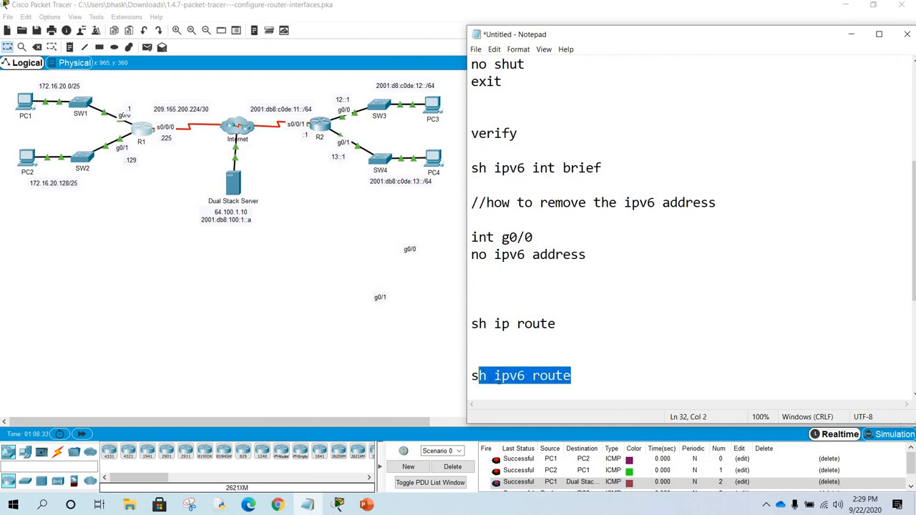
- Open R2's command line beside the topology and display its IPv6 routing table with "sh ipv6 route"
{"action": "left_click", "coordinate": [318, 129]}
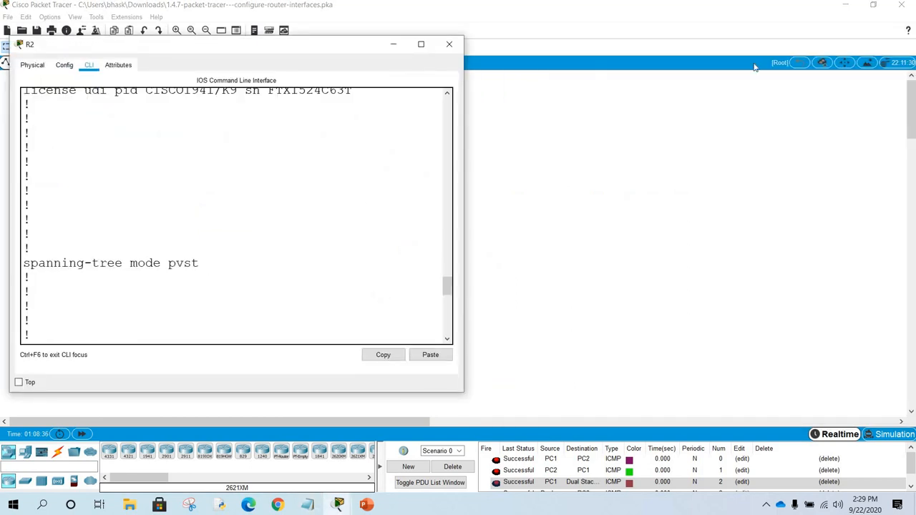
{"action": "left_click_drag", "start_coordinate": [322, 54], "coordinate": [746, 60]}
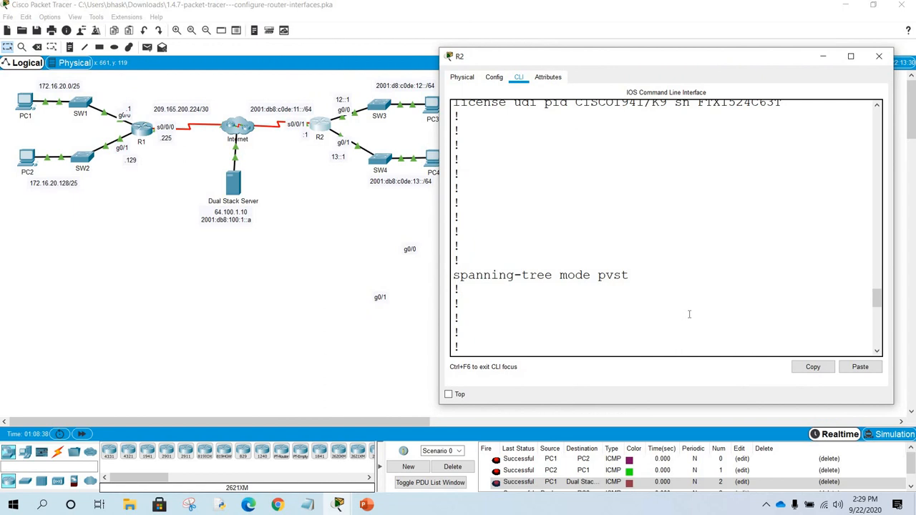
{"action": "key", "text": "Return"}
{"action": "key", "text": "Return"}
{"action": "key", "text": "Return"}
{"action": "key", "text": "Return"}
{"action": "key", "text": "Return"}
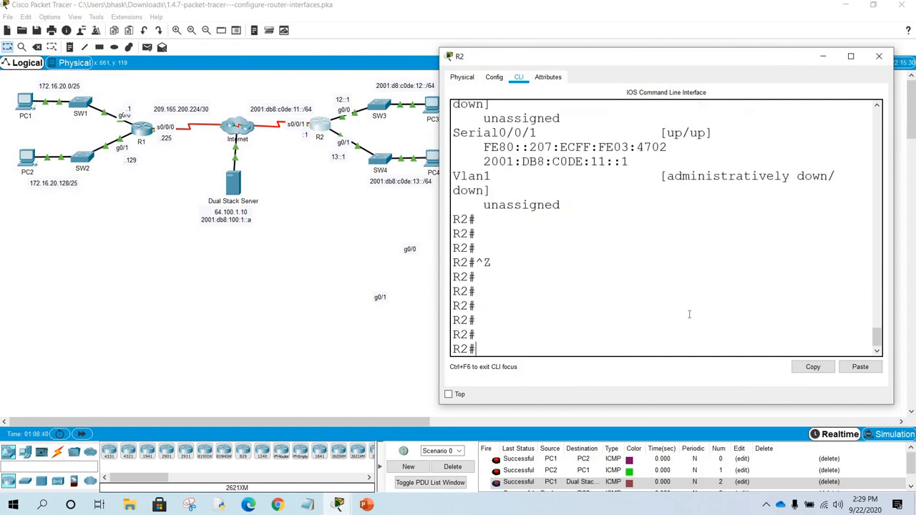
{"action": "type", "text": "sh ipv"}
{"action": "key", "text": "Tab"}
{"action": "type", "text": "rout"}
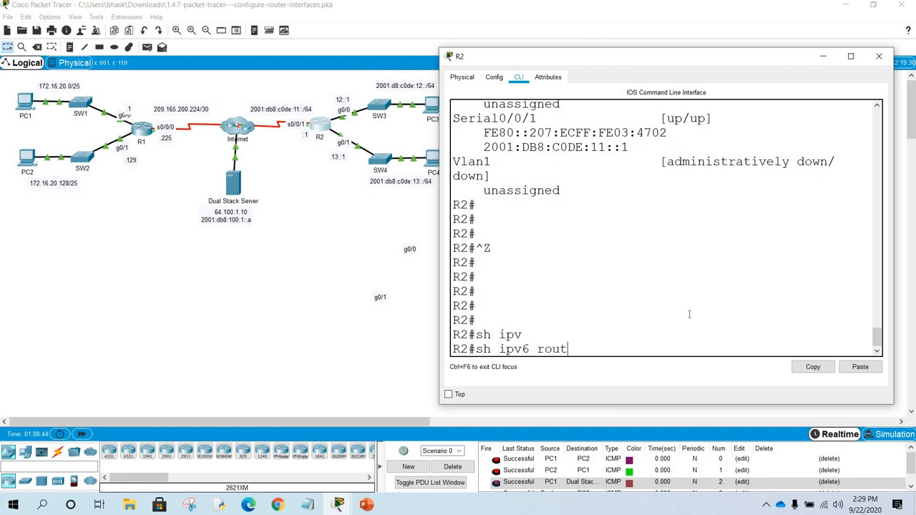
{"action": "type", "text": "e"}
{"action": "key", "text": "Return"}
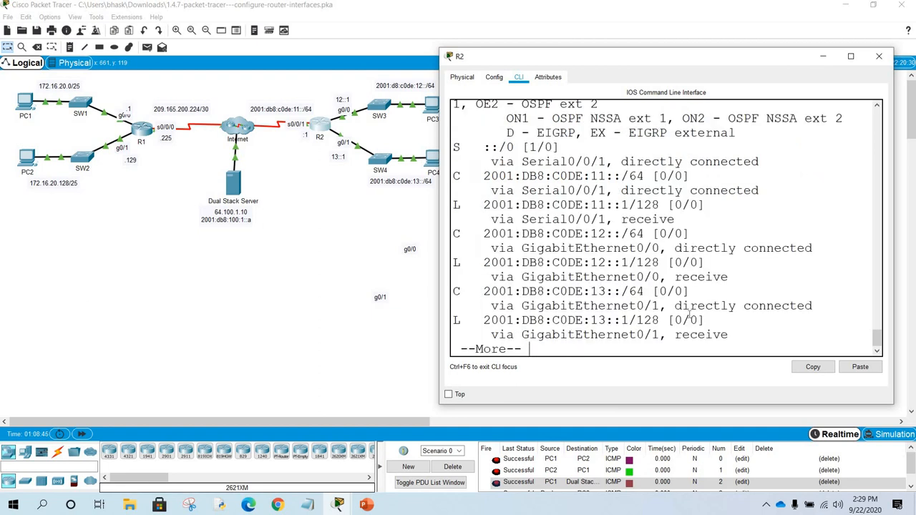
- Enlarge and widen R2's CLI window so the whole IPv6 routing table fits with its code legend on single lines
{"action": "double_click", "coordinate": [690, 50]}
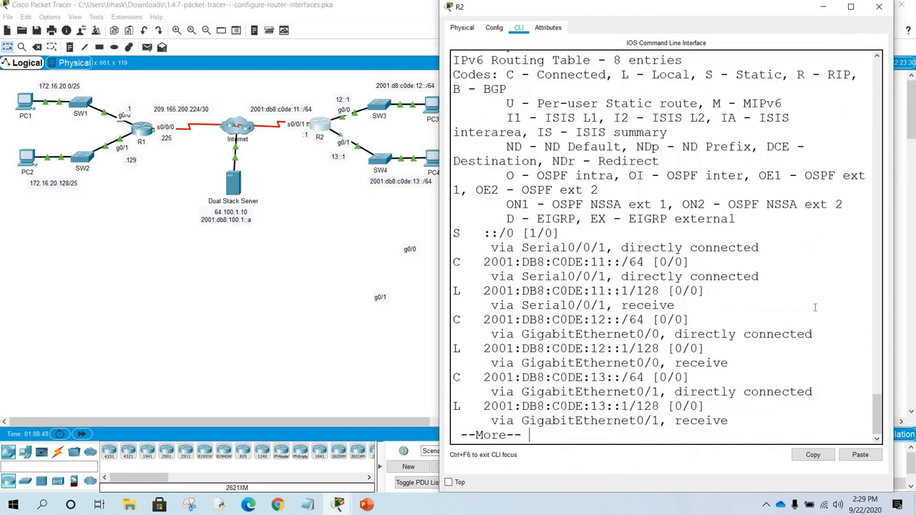
{"action": "scroll", "coordinate": [437, 218], "scroll_direction": "up", "scroll_amount": 3}
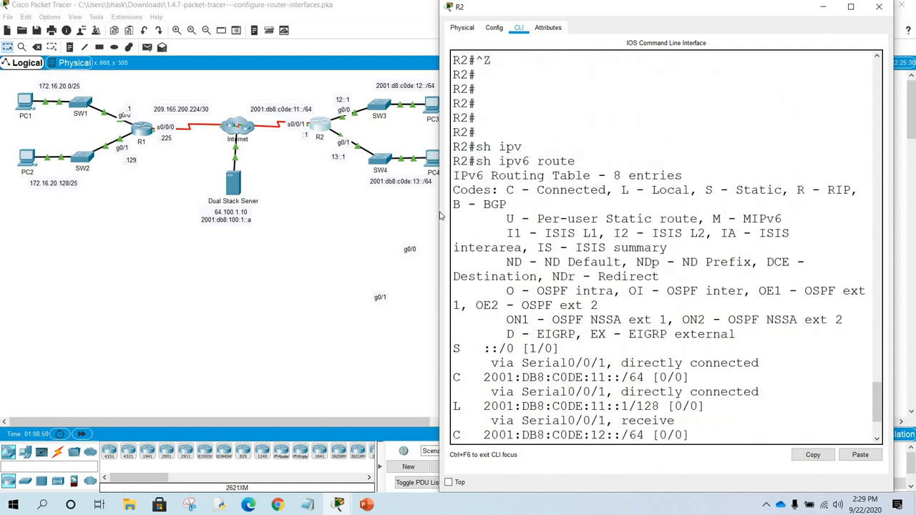
{"action": "left_click_drag", "start_coordinate": [440, 215], "coordinate": [283, 196]}
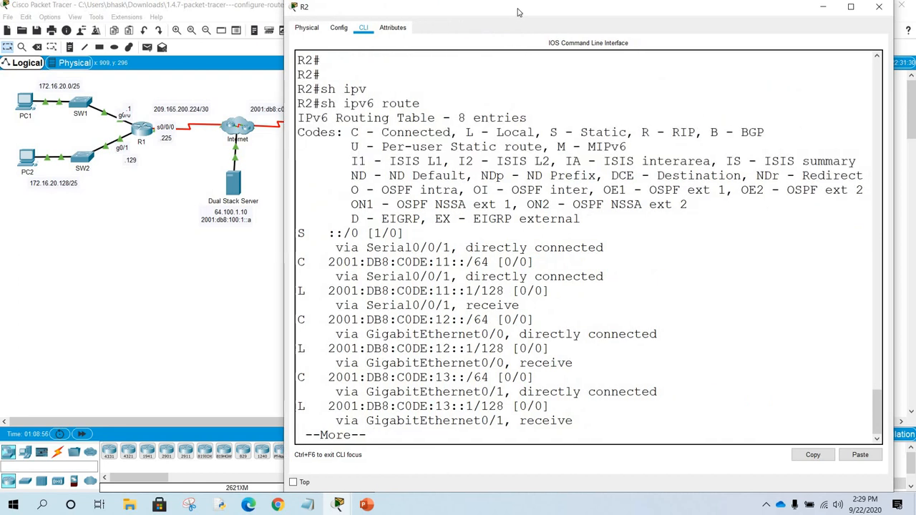
{"action": "left_click_drag", "start_coordinate": [532, 14], "coordinate": [553, 14]}
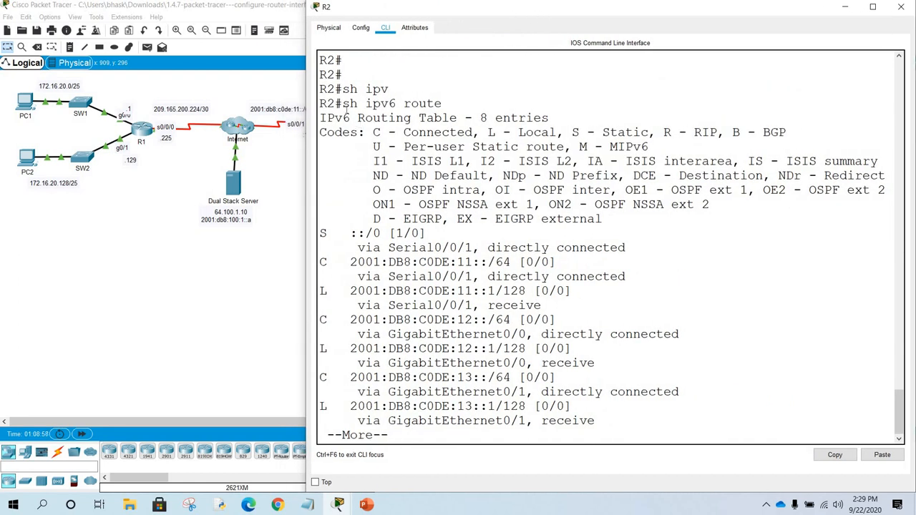
- Highlight "sh ipv6 route" and the three connected /64 networks in R2's IPv6 routing table, and compare them with R2's links in the topology
{"action": "left_click_drag", "start_coordinate": [343, 104], "coordinate": [449, 106]}
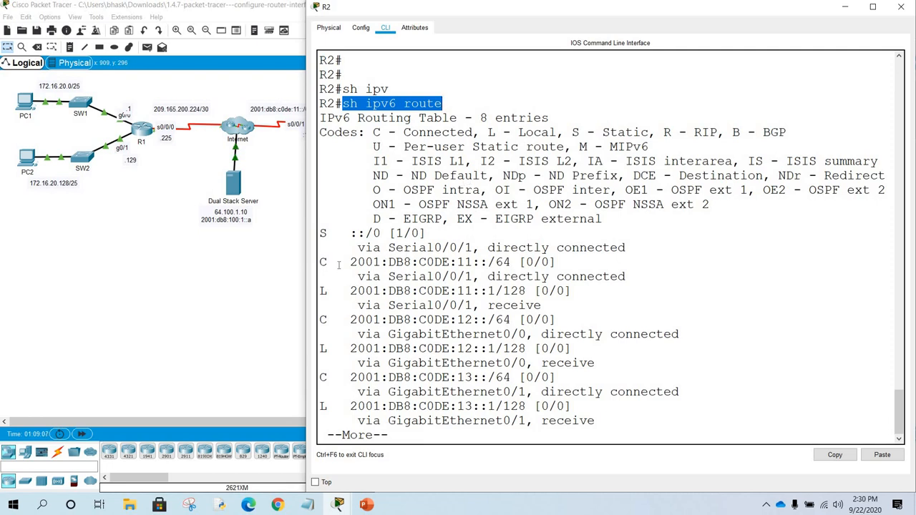
{"action": "left_click_drag", "start_coordinate": [334, 262], "coordinate": [557, 262]}
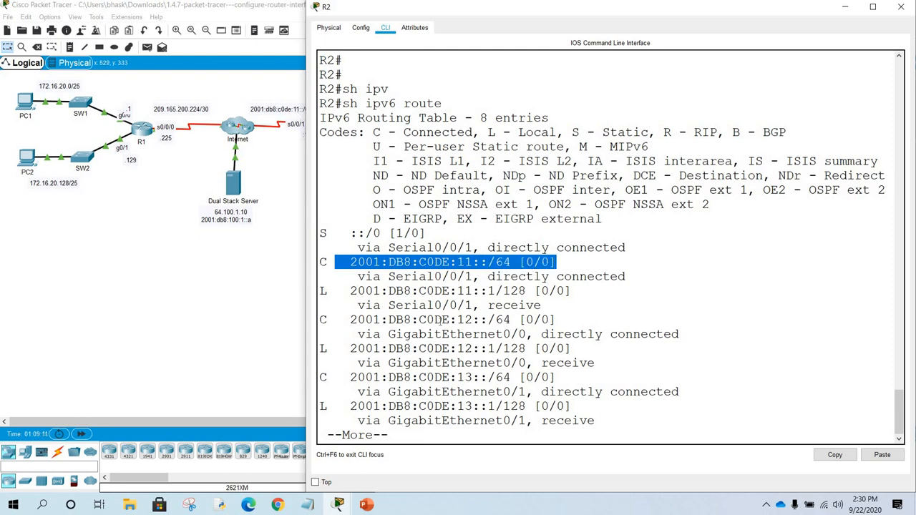
{"action": "left_click_drag", "start_coordinate": [350, 319], "coordinate": [556, 319]}
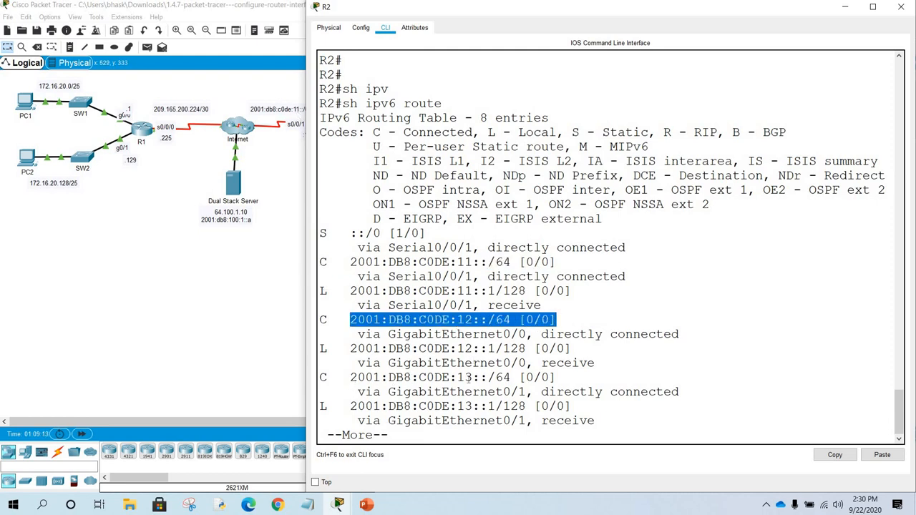
{"action": "left_click_drag", "start_coordinate": [349, 377], "coordinate": [557, 377]}
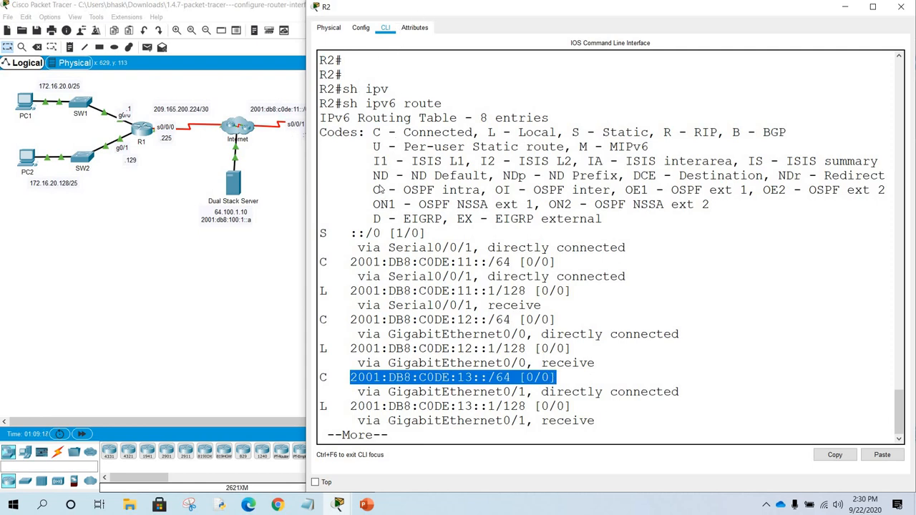
{"action": "left_click_drag", "start_coordinate": [394, 7], "coordinate": [376, 173]}
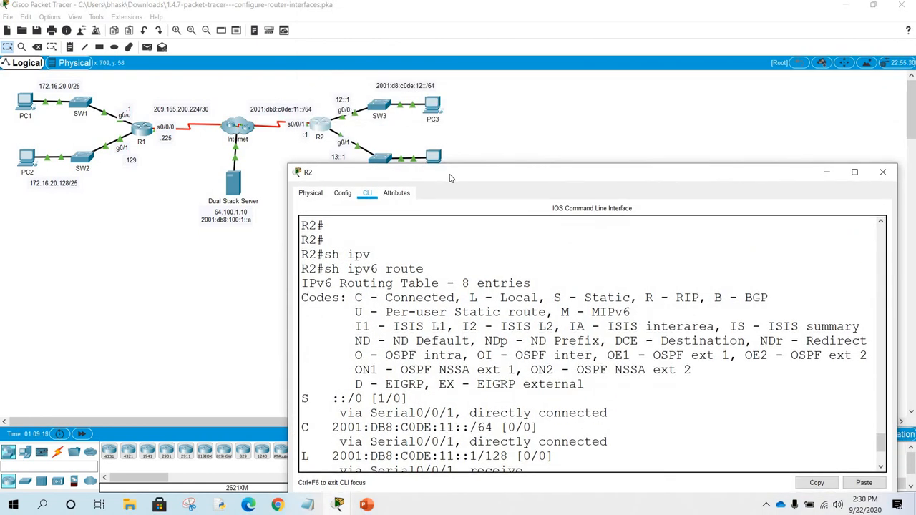
{"action": "left_click_drag", "start_coordinate": [451, 178], "coordinate": [443, 12]}
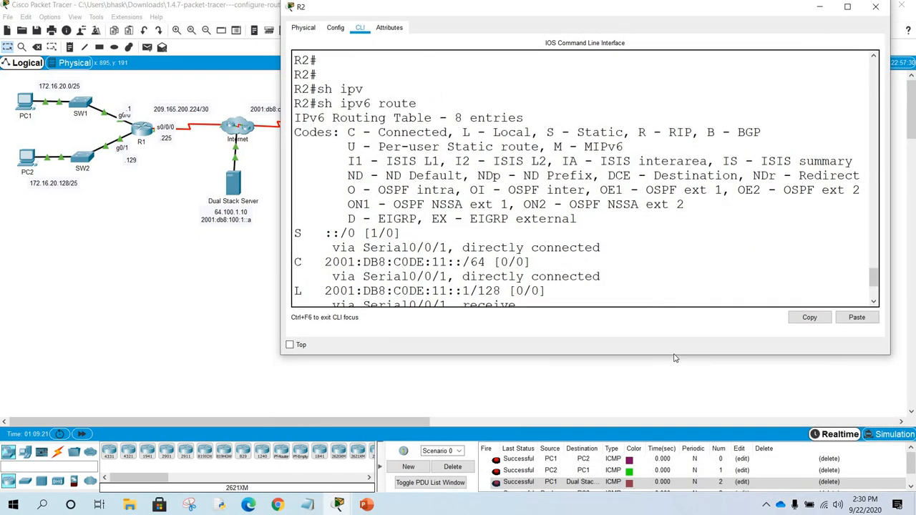
{"action": "left_click_drag", "start_coordinate": [673, 355], "coordinate": [481, 483]}
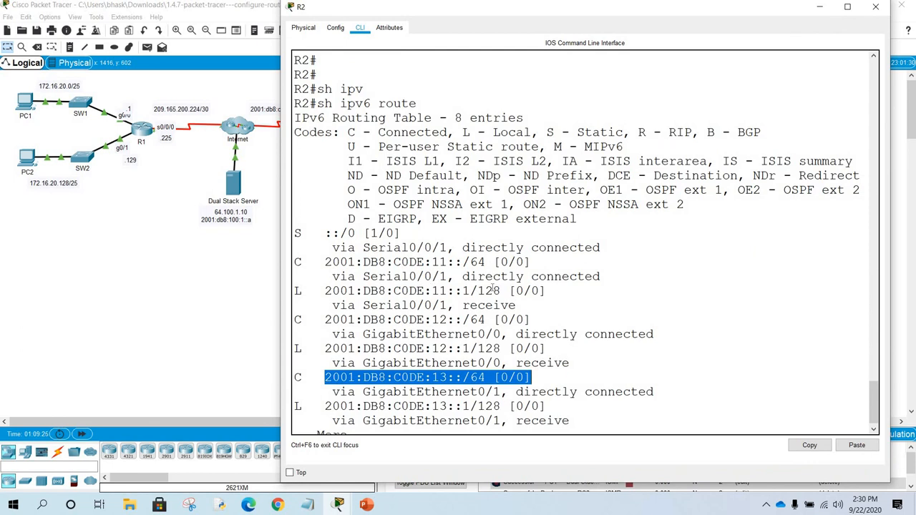
- Highlight the local /128 addresses ending in 11::1, 12::1 and 13::1 in R2's IPv6 routing table
{"action": "left_click_drag", "start_coordinate": [431, 290], "coordinate": [493, 291]}
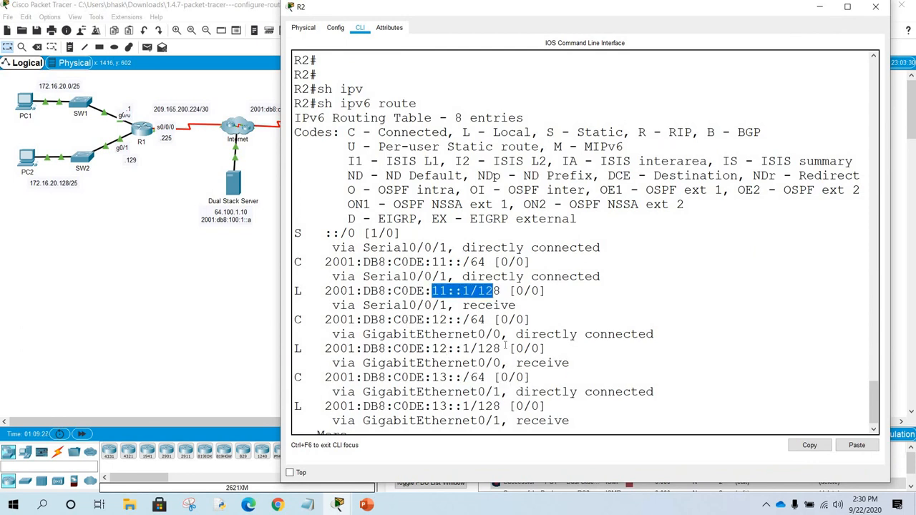
{"action": "left_click_drag", "start_coordinate": [431, 349], "coordinate": [502, 348]}
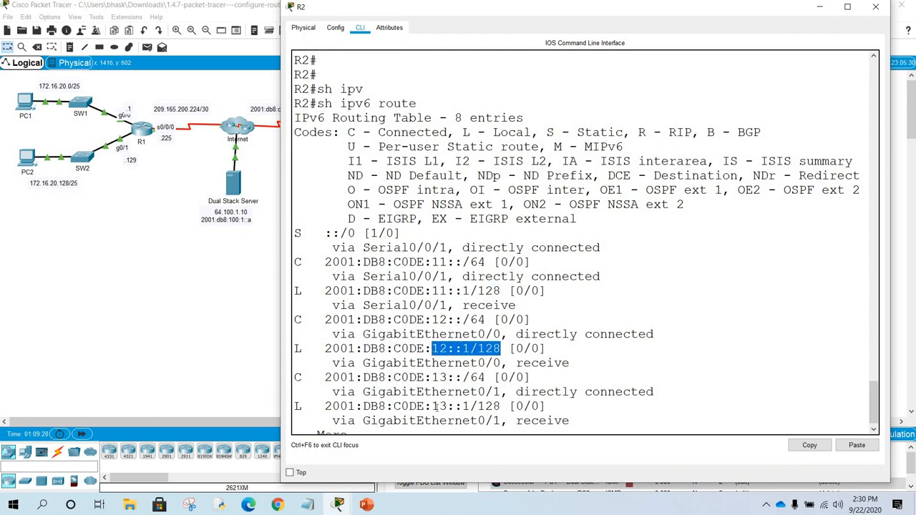
{"action": "left_click_drag", "start_coordinate": [431, 406], "coordinate": [502, 405]}
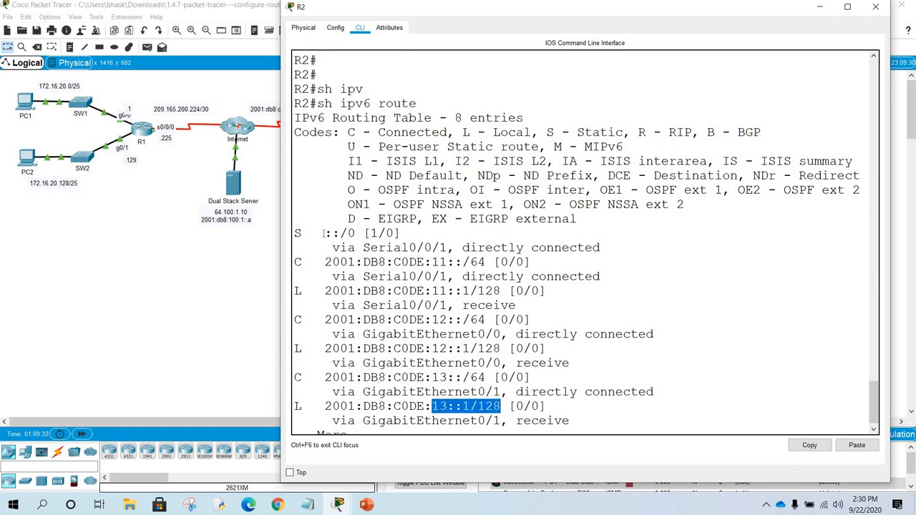
- Highlight the default route ::/0 in R2's IPv6 routing table and its "S - Static" code in the legend
{"action": "left_click_drag", "start_coordinate": [326, 233], "coordinate": [529, 276]}
{"action": "left_click", "coordinate": [423, 233]}
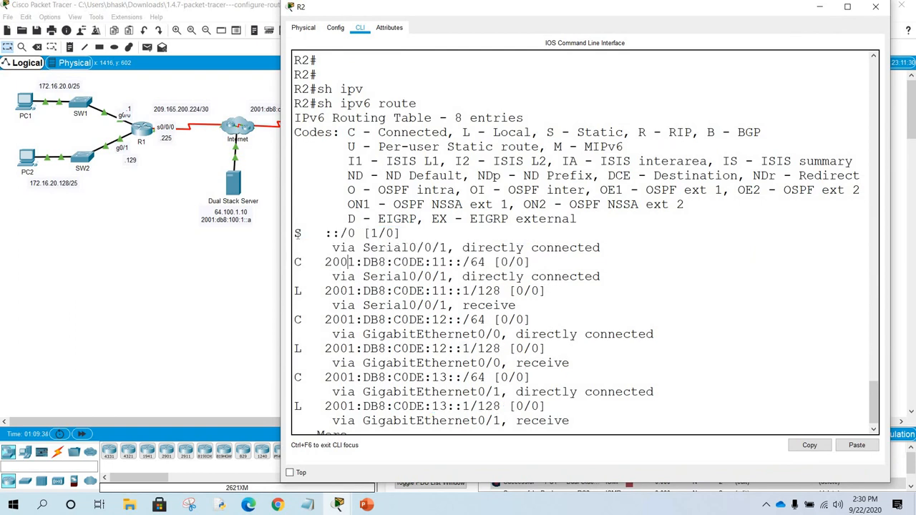
{"action": "triple_click", "coordinate": [423, 233]}
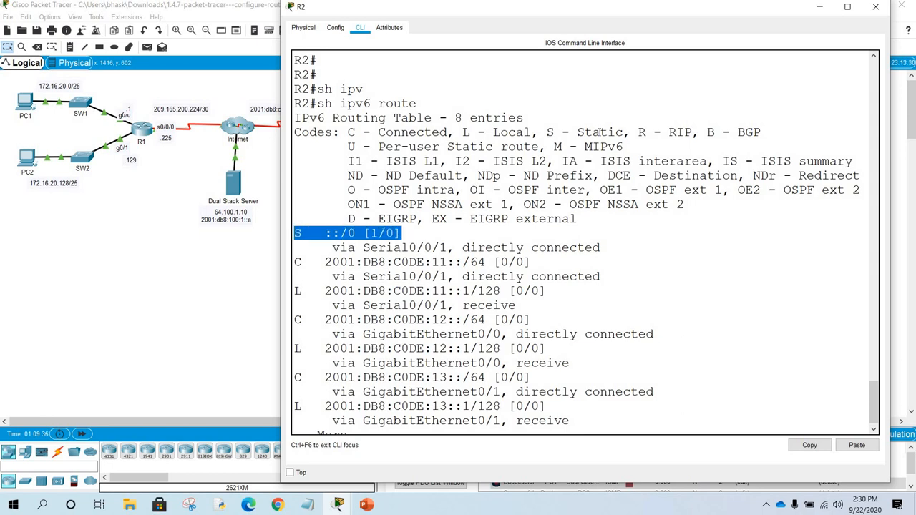
{"action": "left_click_drag", "start_coordinate": [546, 132], "coordinate": [629, 132]}
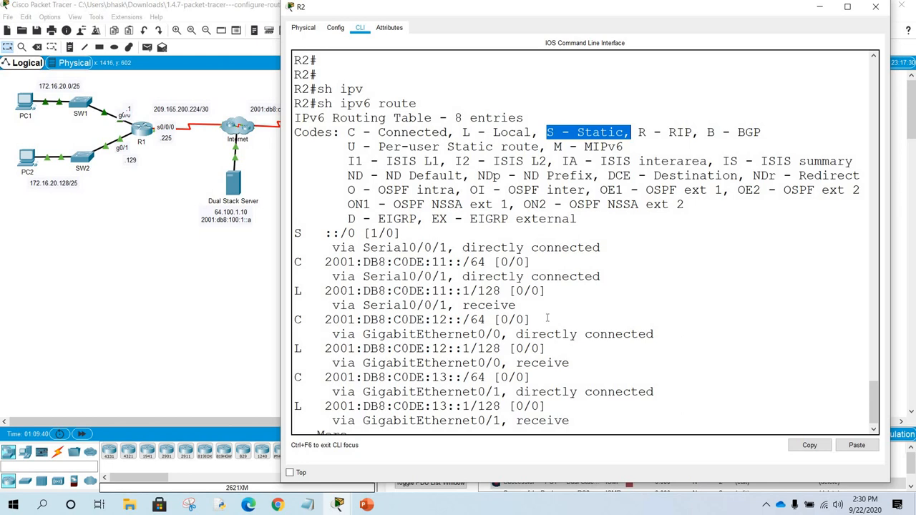
{"action": "left_click", "coordinate": [549, 319]}
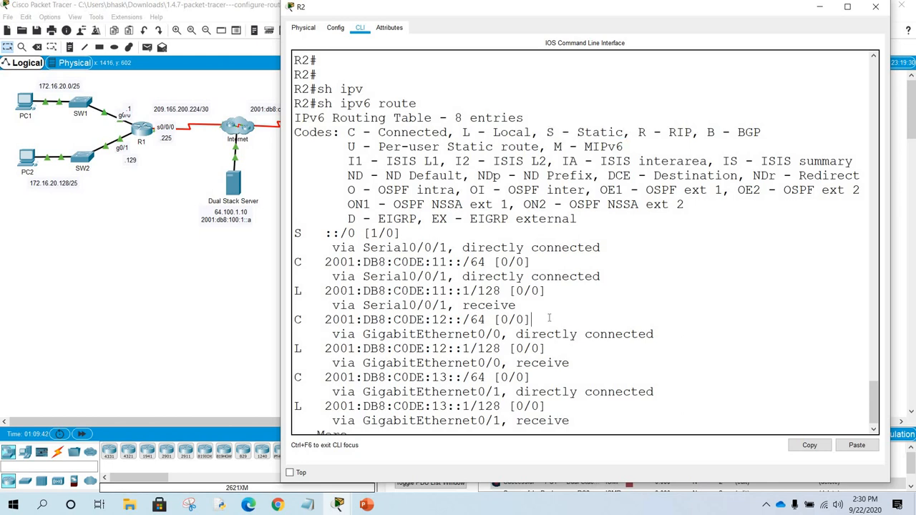
- Display the rest of R2's IPv6 routing table until the prompt returns, and close R2's window
{"action": "key", "text": "Return"}
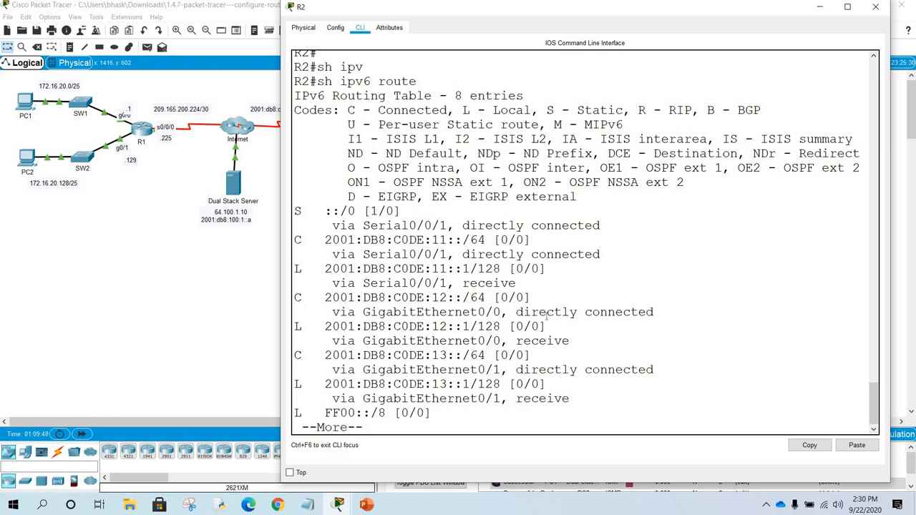
{"action": "key", "text": "Return"}
{"action": "key", "text": "Return"}
{"action": "key", "text": "Return"}
{"action": "key", "text": "Return"}
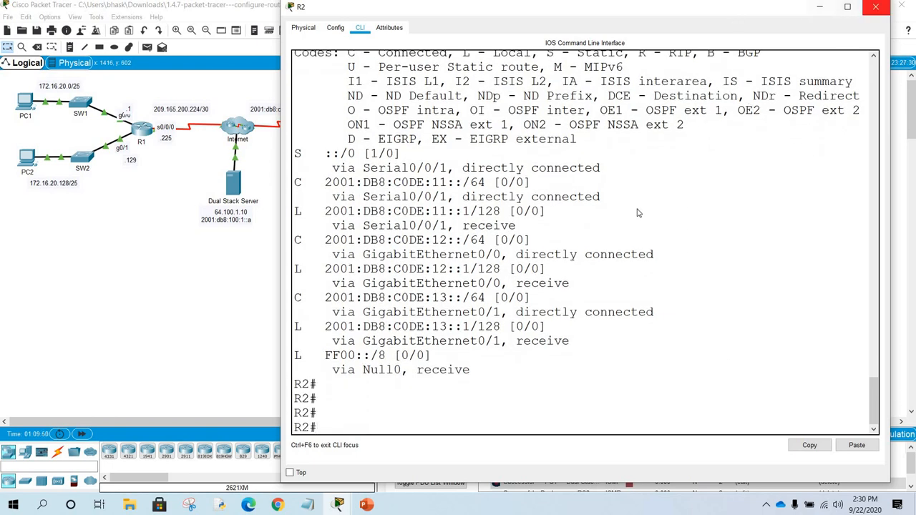
{"action": "left_click", "coordinate": [875, 7]}
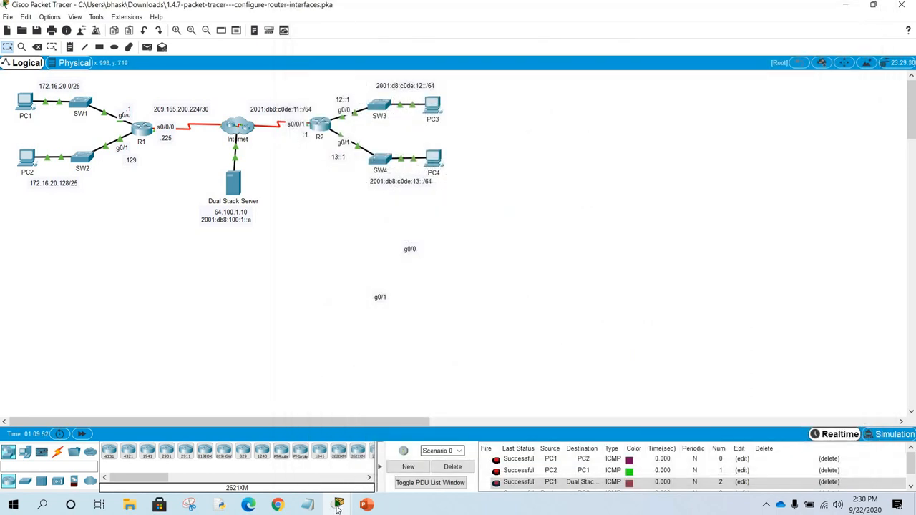
- Check the activity results, review the assessment items for the PCs and routers, and return to the activity instructions beside the topology
{"action": "mouse_move", "coordinate": [338, 503]}
{"action": "left_click", "coordinate": [334, 472]}
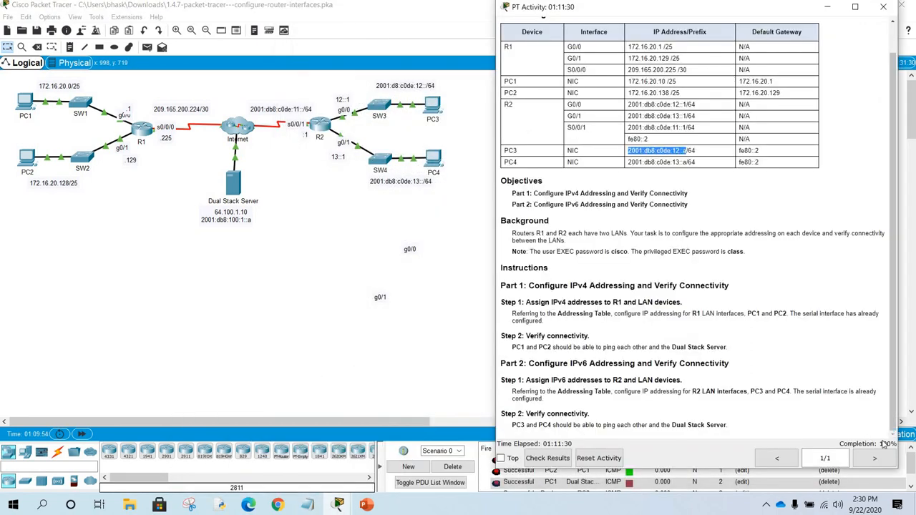
{"action": "left_click", "coordinate": [548, 458]}
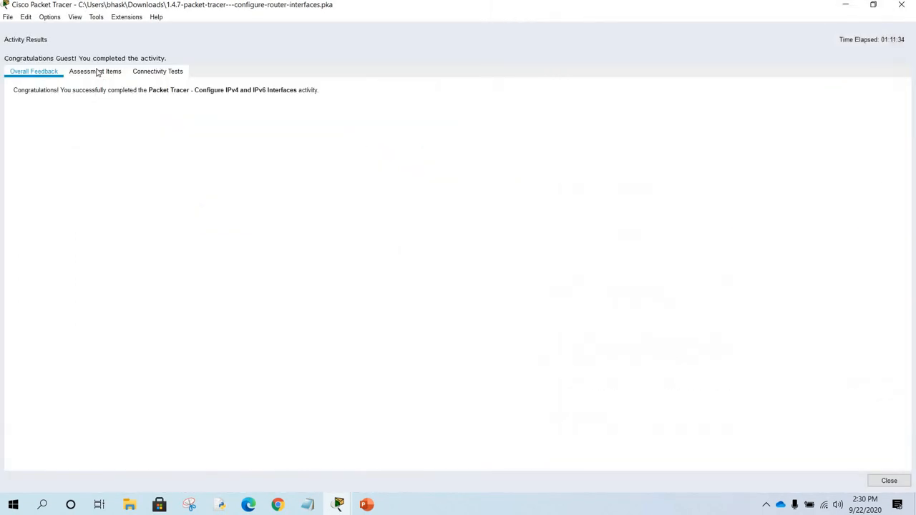
{"action": "left_click", "coordinate": [95, 71]}
{"action": "scroll", "coordinate": [178, 231], "scroll_direction": "down", "scroll_amount": 3}
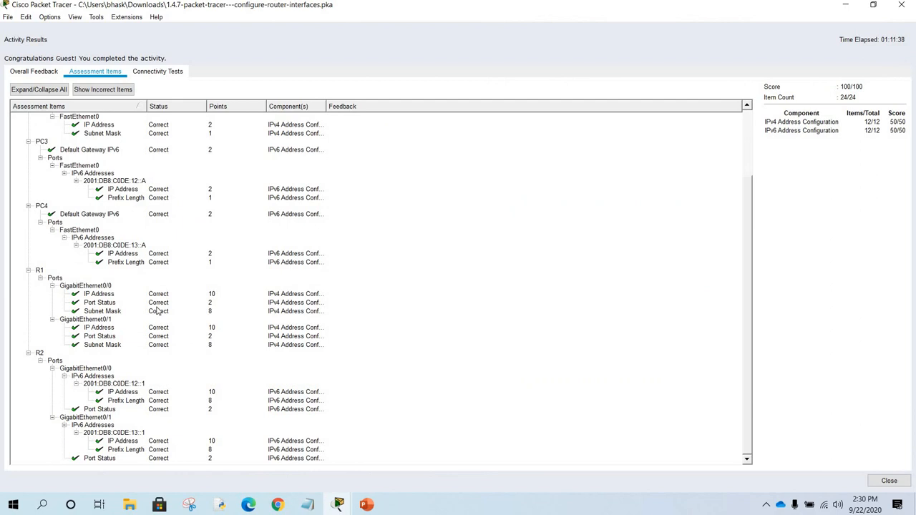
{"action": "scroll", "coordinate": [187, 322], "scroll_direction": "up", "scroll_amount": 3}
{"action": "left_click", "coordinate": [900, 6]}
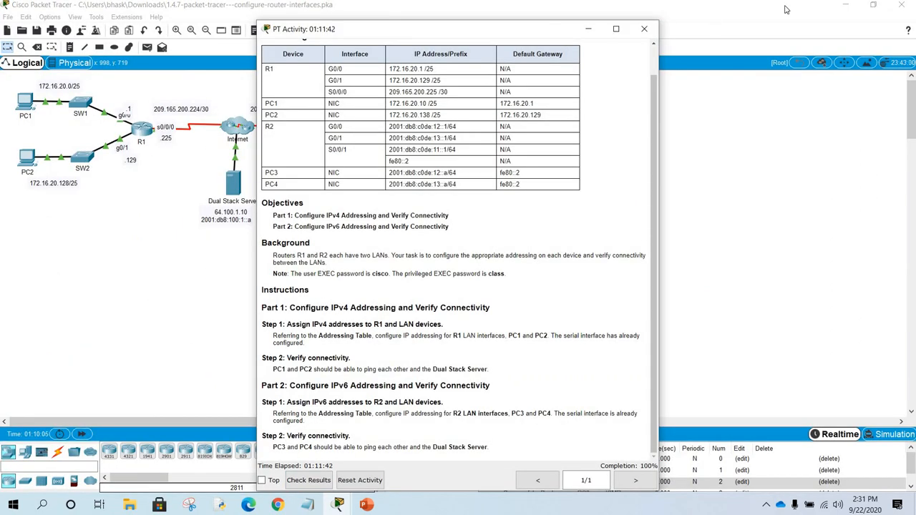
{"action": "left_click_drag", "start_coordinate": [545, 31], "coordinate": [794, 9]}
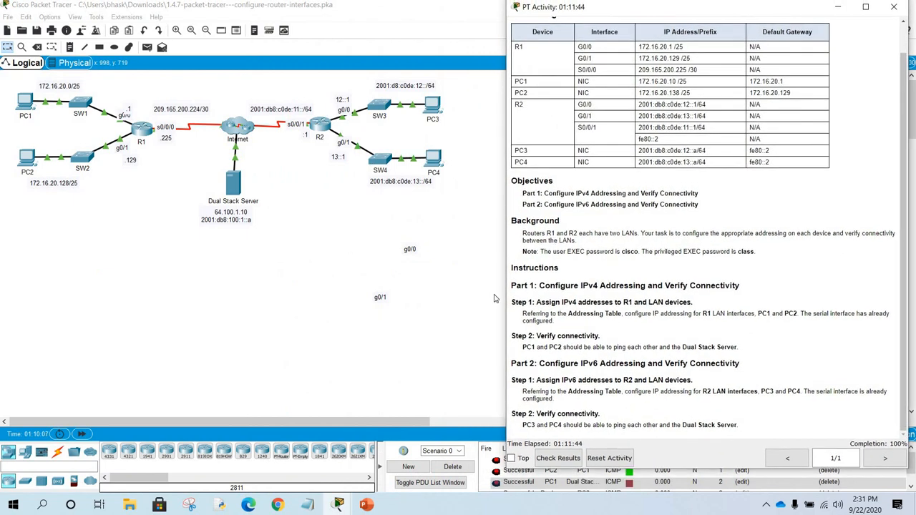